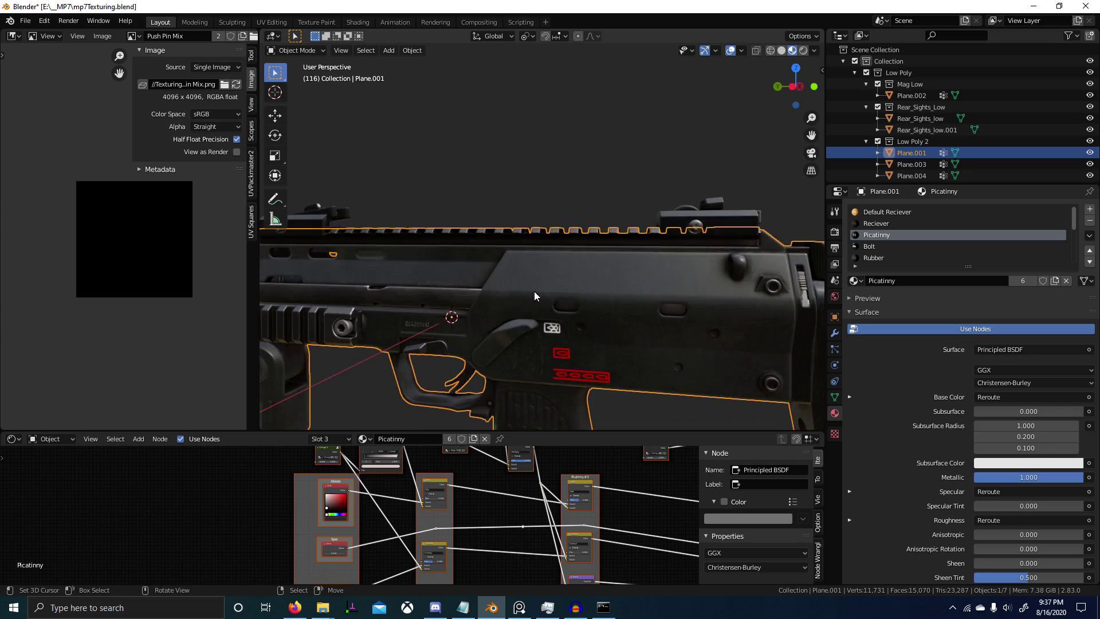
Duplicate the uppermost Mix node of the AO DIRt frame in the Picatinny material.
{"action": "scroll", "coordinate": [605, 323], "scroll_direction": "up", "scroll_amount": 4}
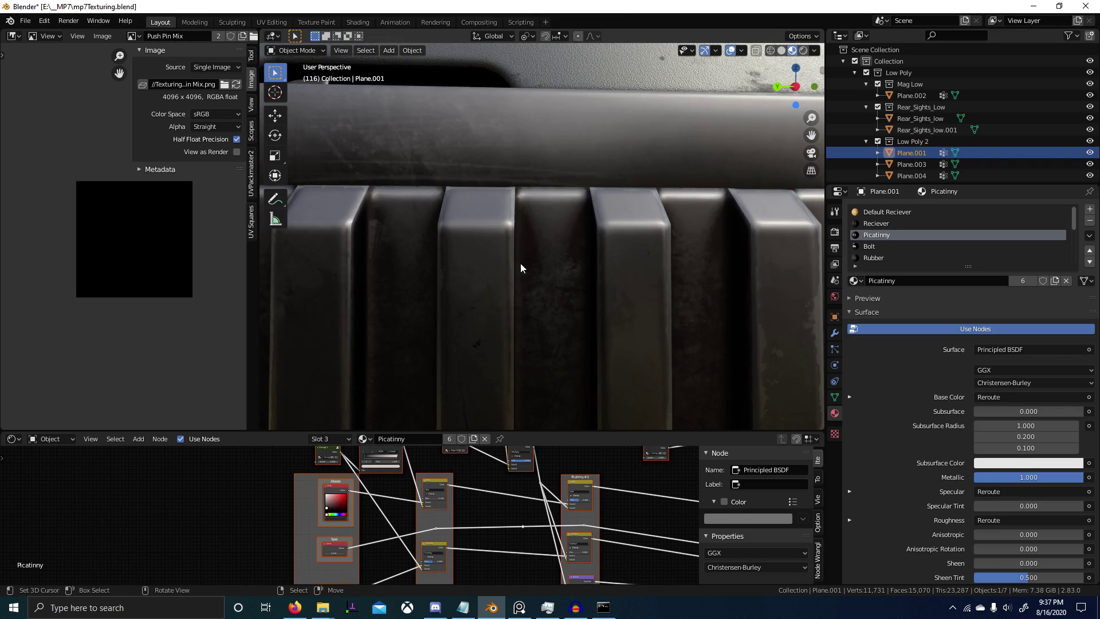
{"action": "scroll", "coordinate": [496, 511], "scroll_direction": "down", "scroll_amount": 6}
{"action": "scroll", "coordinate": [496, 511], "scroll_direction": "up", "scroll_amount": 7}
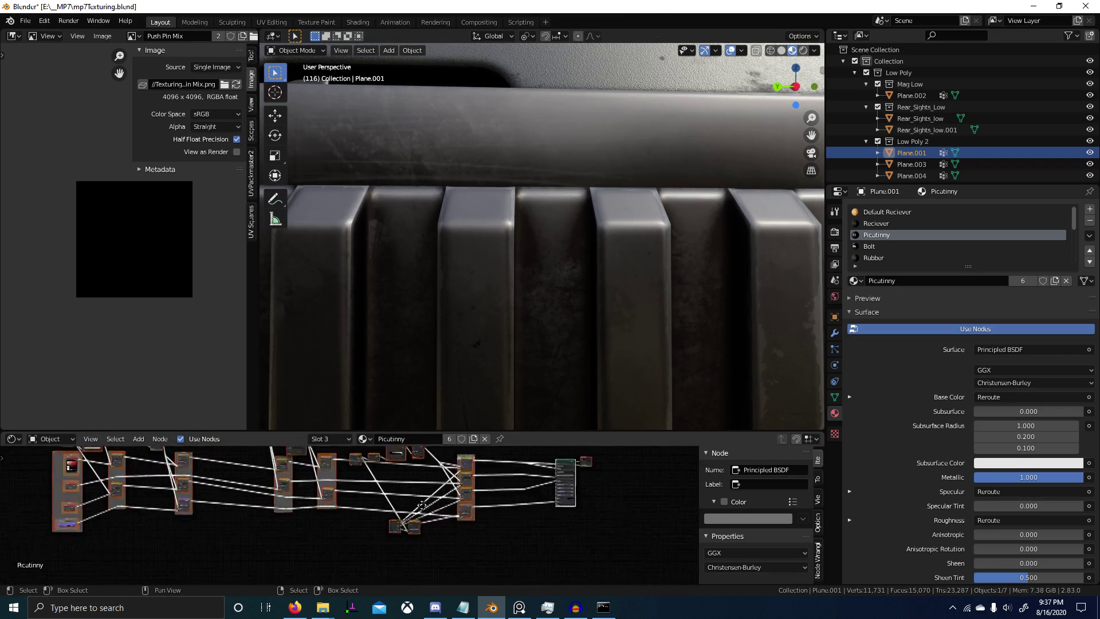
{"action": "scroll", "coordinate": [444, 513], "scroll_direction": "up", "scroll_amount": 3}
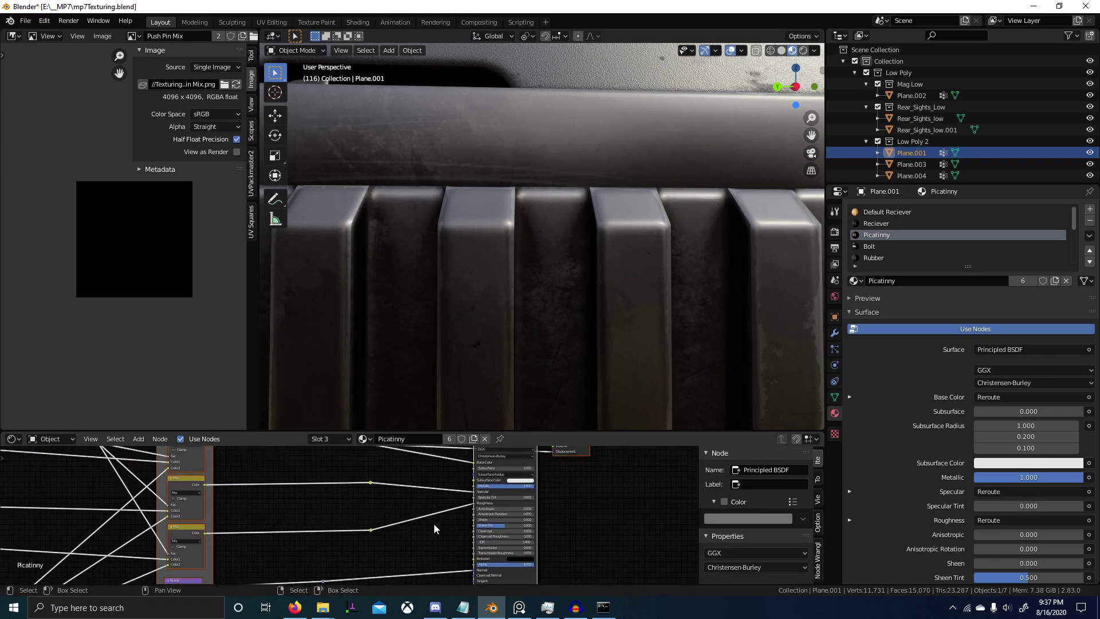
{"action": "middle_click_drag", "start_coordinate": [220, 494], "coordinate": [329, 522]}
{"action": "scroll", "coordinate": [380, 503], "scroll_direction": "down", "scroll_amount": 5}
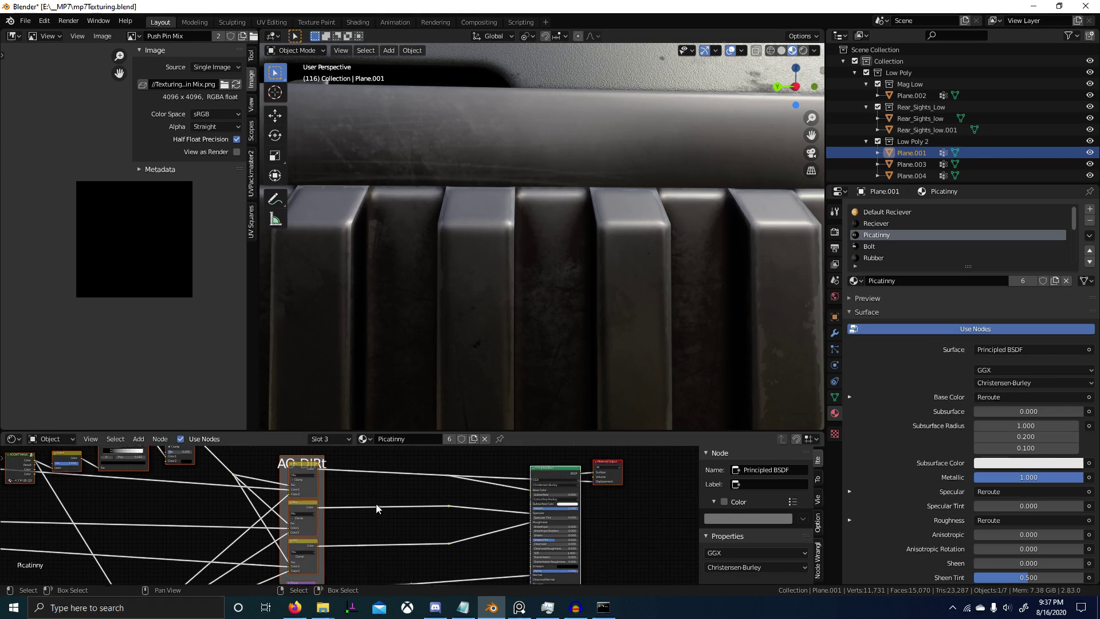
{"action": "left_click", "coordinate": [303, 466]}
{"action": "key", "text": "shift+d"}
{"action": "scroll", "coordinate": [370, 491], "scroll_direction": "up", "scroll_amount": 1}
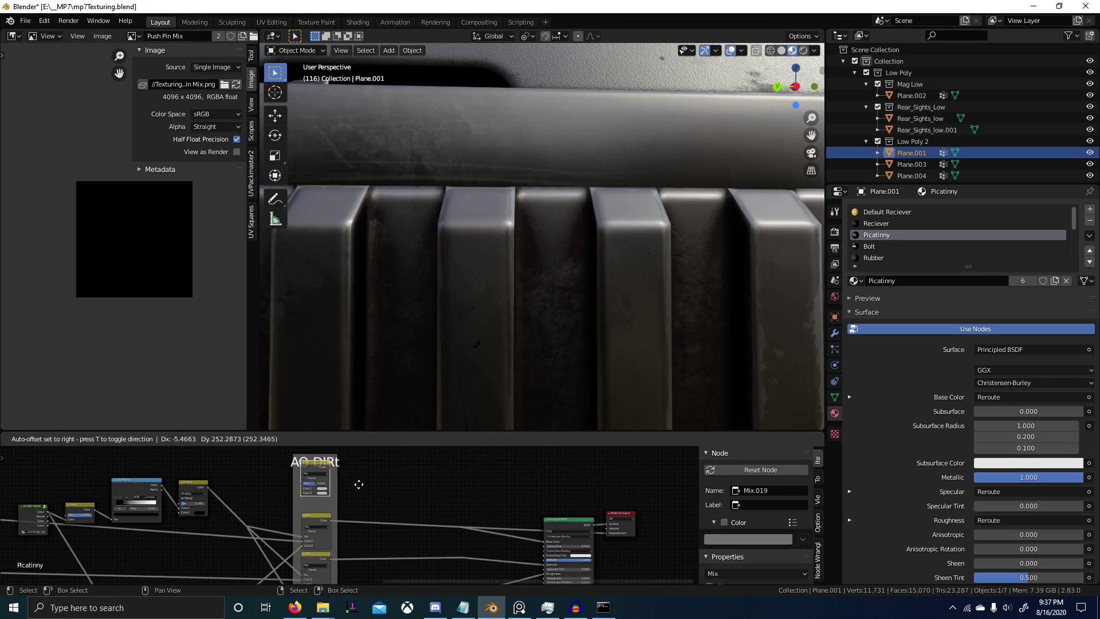
{"action": "left_click", "coordinate": [361, 497]}
Detach the duplicated Mix node from the AO DIRt frame and link the dirt mask's reroute to its Fac input.
{"action": "scroll", "coordinate": [356, 501], "scroll_direction": "up", "scroll_amount": 4}
{"action": "middle_click_drag", "start_coordinate": [328, 520], "coordinate": [355, 513]}
{"action": "left_click_drag", "start_coordinate": [239, 525], "coordinate": [325, 491]}
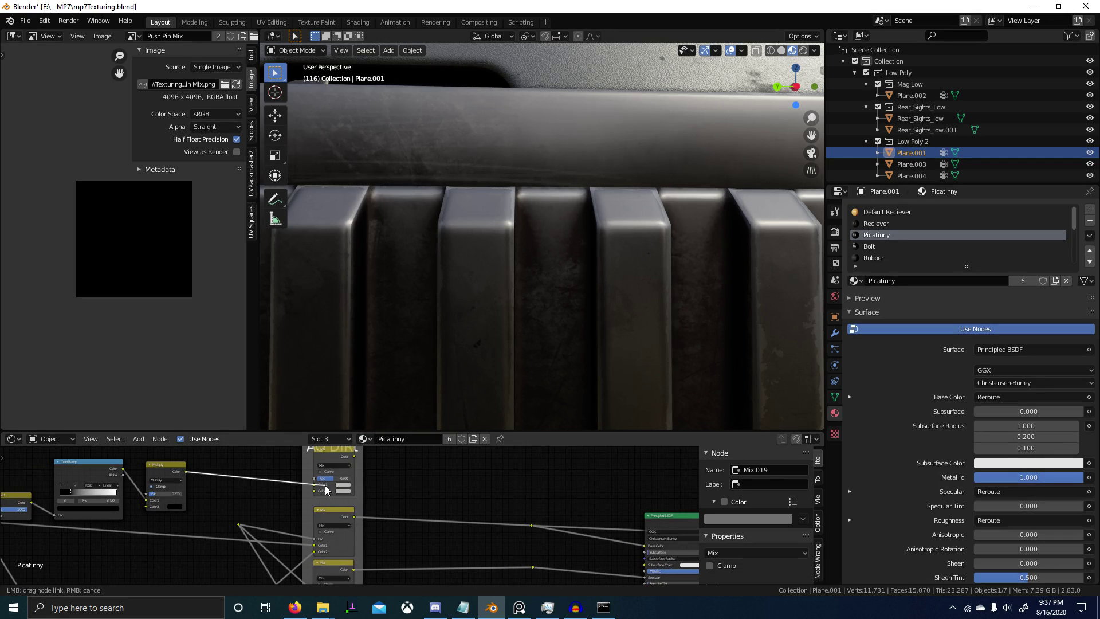
{"action": "left_click_drag", "start_coordinate": [242, 527], "coordinate": [239, 523]}
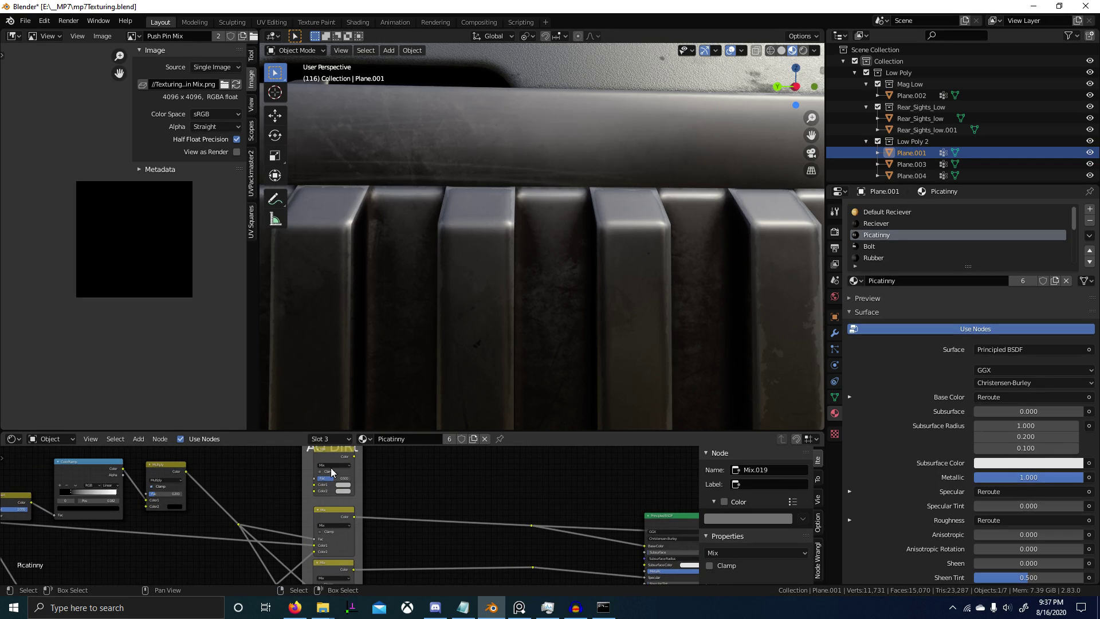
{"action": "left_click", "coordinate": [337, 462]}
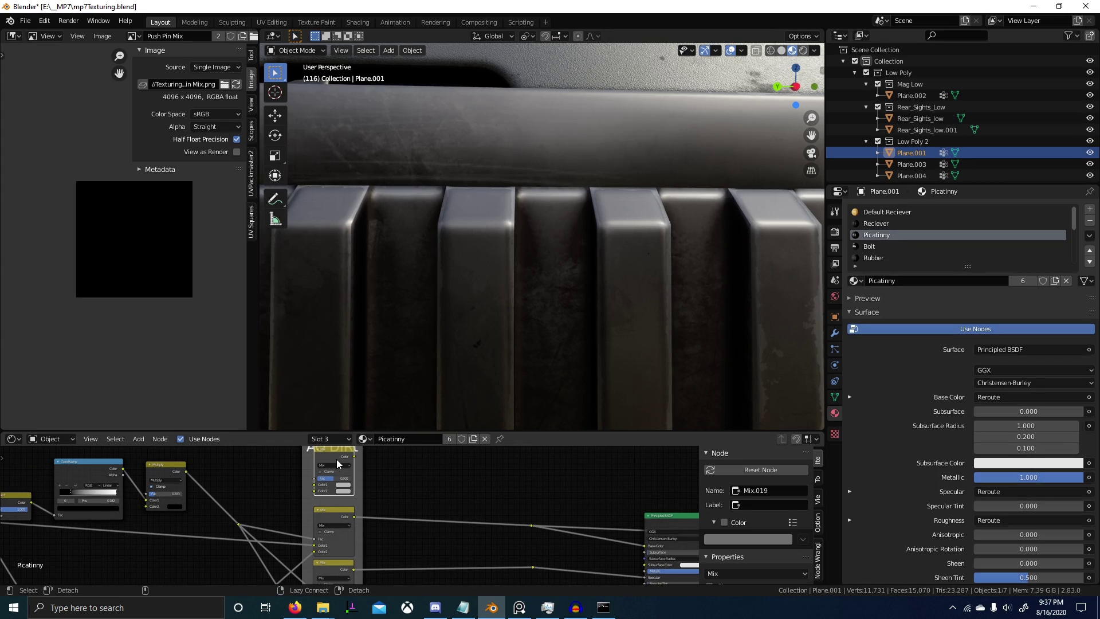
{"action": "left_click", "coordinate": [240, 529]}
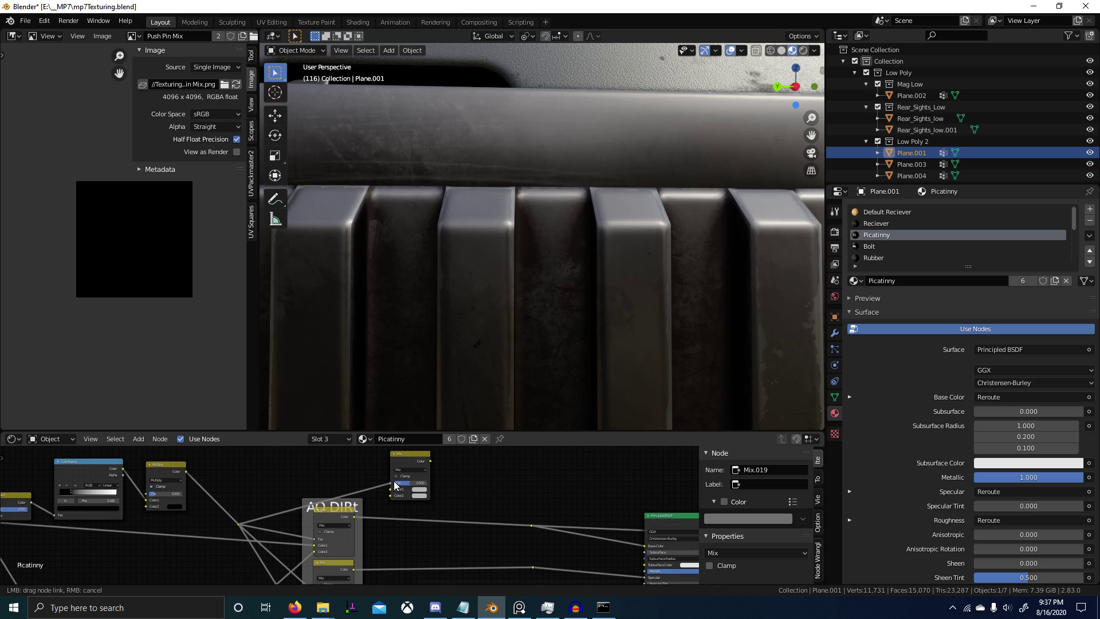
Set the duplicated Mix node's Color1 to white and Color2 to black.
{"action": "scroll", "coordinate": [427, 493], "scroll_direction": "up", "scroll_amount": 4}
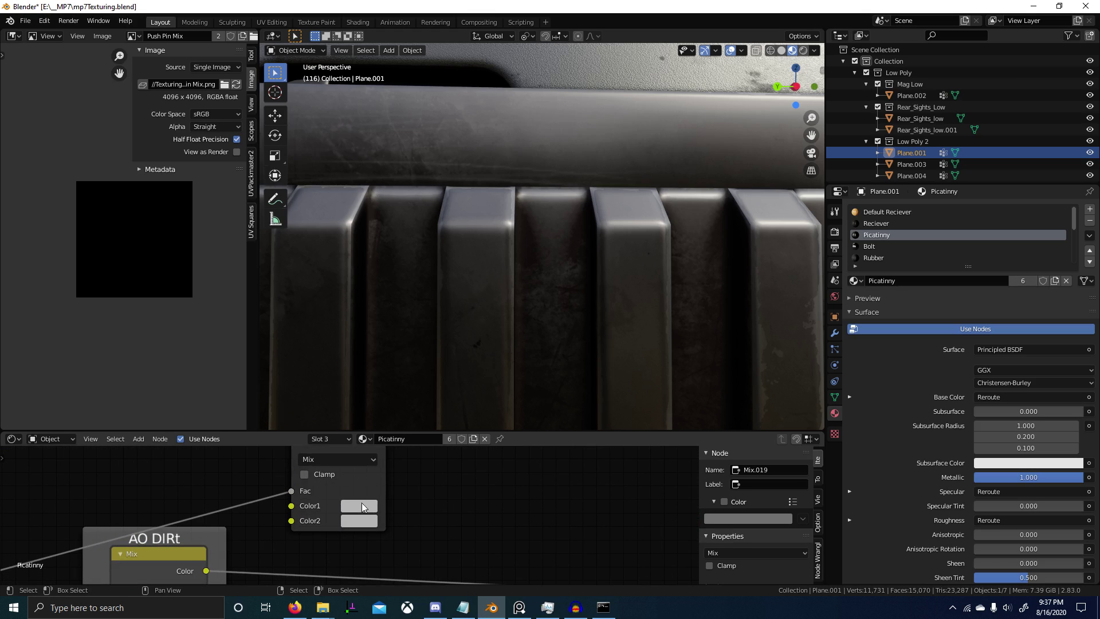
{"action": "left_click", "coordinate": [360, 504]}
{"action": "left_click", "coordinate": [360, 503]}
{"action": "left_click_drag", "start_coordinate": [351, 358], "coordinate": [345, 293]}
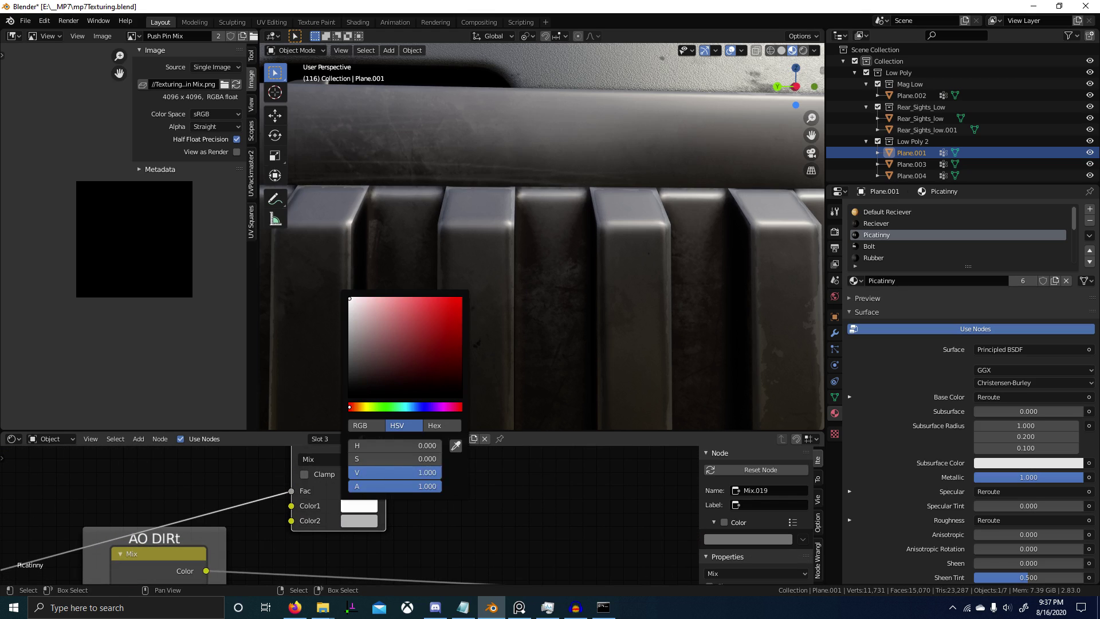
{"action": "left_click", "coordinate": [354, 522]}
{"action": "left_click_drag", "start_coordinate": [373, 374], "coordinate": [373, 417]}
{"action": "middle_click_drag", "start_coordinate": [353, 472], "coordinate": [373, 513]}
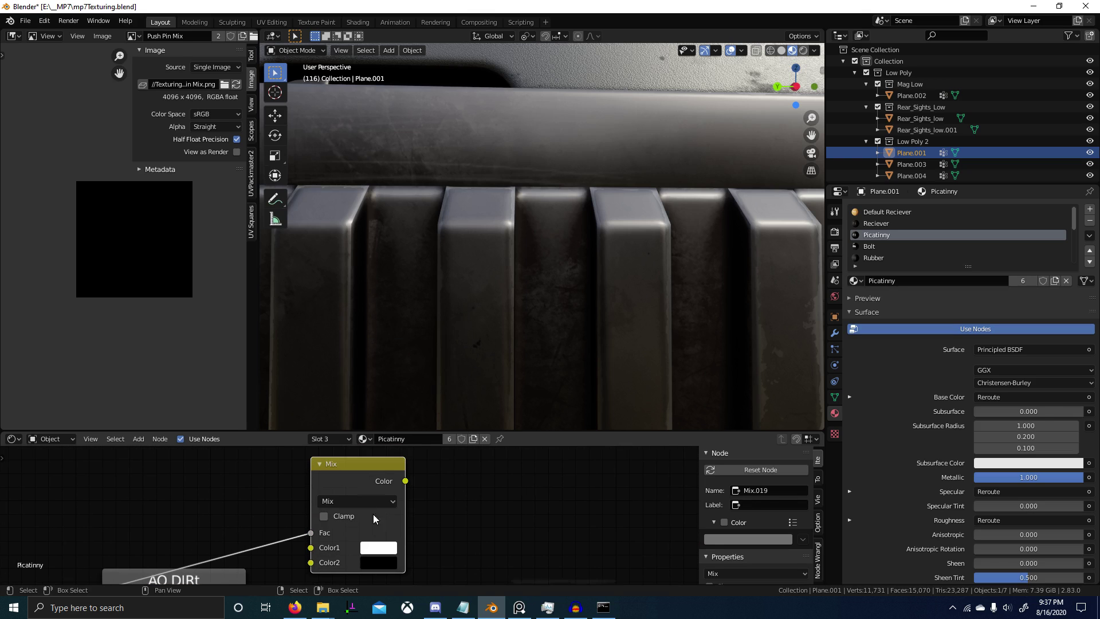
Preview the duplicated Mix node's output on the model and examine the mask on the side rail.
{"action": "left_click", "coordinate": [362, 473], "text": "ctrl+shift"}
{"action": "scroll", "coordinate": [592, 345], "scroll_direction": "down", "scroll_amount": 6}
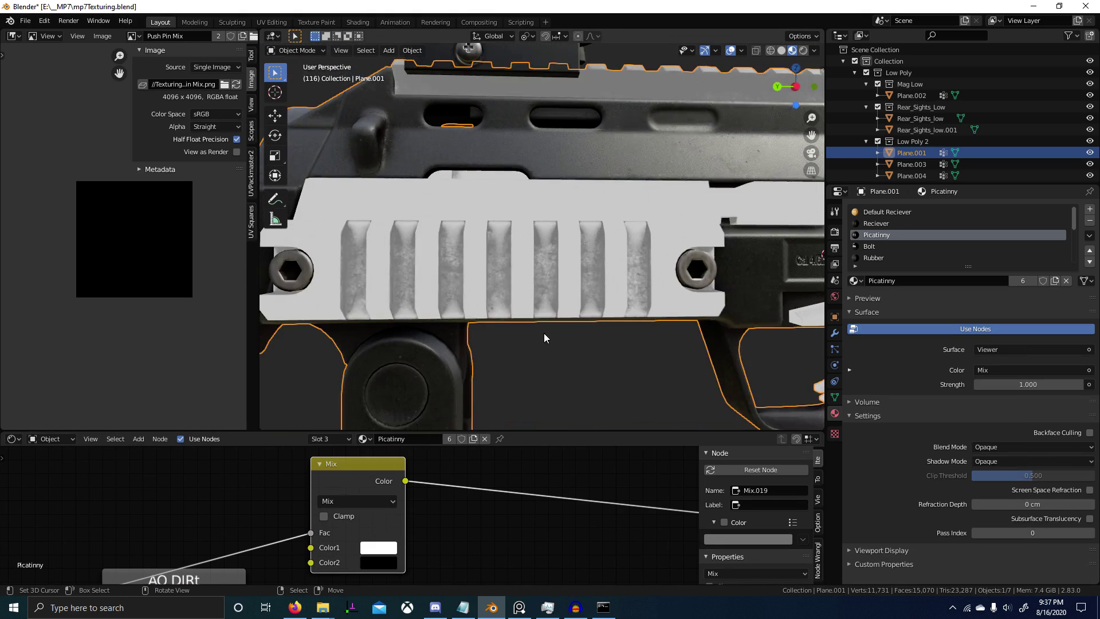
{"action": "scroll", "coordinate": [542, 542], "scroll_direction": "down", "scroll_amount": 4}
{"action": "middle_click_drag", "start_coordinate": [542, 542], "coordinate": [418, 477]}
{"action": "scroll", "coordinate": [498, 521], "scroll_direction": "down", "scroll_amount": 3}
{"action": "scroll", "coordinate": [415, 487], "scroll_direction": "down", "scroll_amount": 5}
{"action": "middle_click_drag", "start_coordinate": [413, 495], "coordinate": [411, 491]}
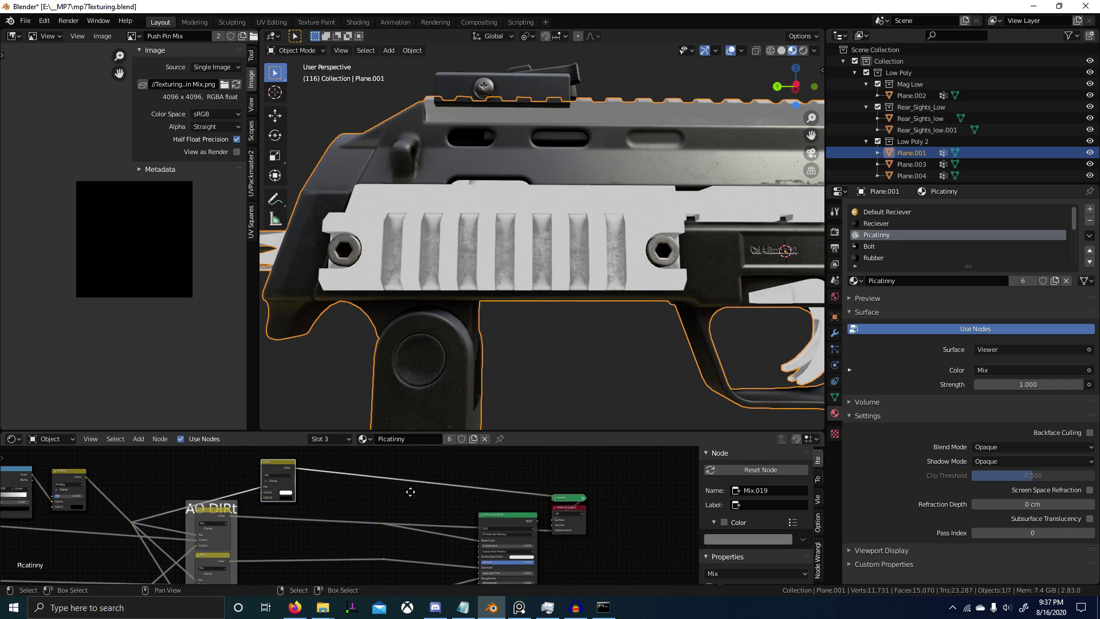
Reconnect the Principled BSDF to the material output and link the duplicated Mix node's Color to its Metallic input.
{"action": "left_click", "coordinate": [517, 521], "text": "ctrl+shift"}
{"action": "scroll", "coordinate": [505, 352], "scroll_direction": "up", "scroll_amount": 5}
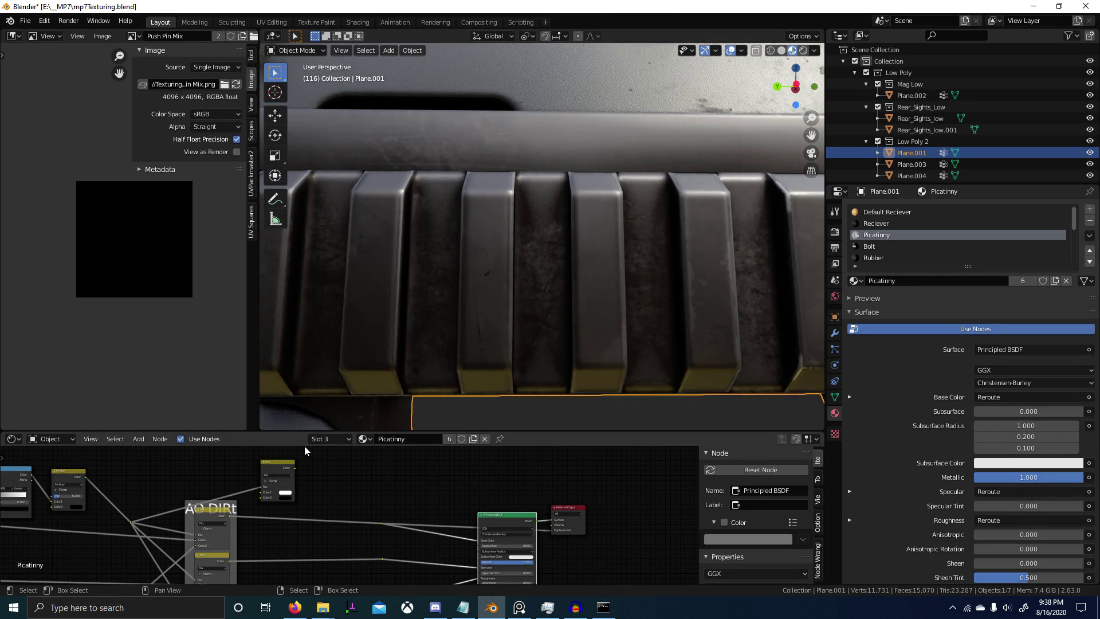
{"action": "middle_click_drag", "start_coordinate": [304, 487], "coordinate": [281, 479]}
{"action": "left_click_drag", "start_coordinate": [272, 460], "coordinate": [456, 555]}
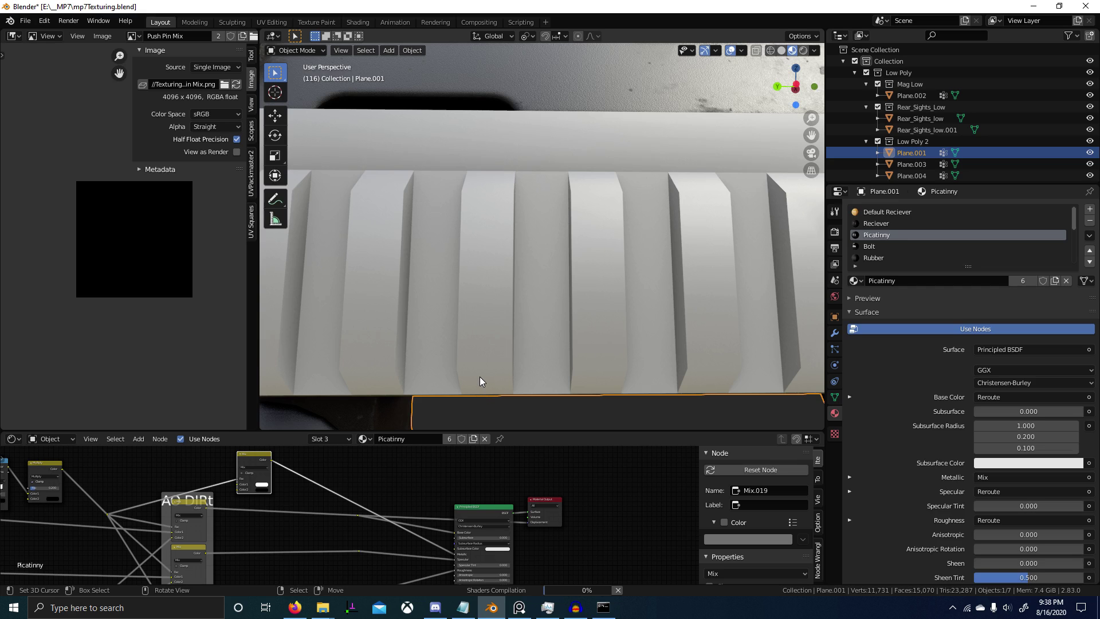
Examine the metallic shading of the side rail from afar and close up.
{"action": "scroll", "coordinate": [483, 384], "scroll_direction": "down", "scroll_amount": 7}
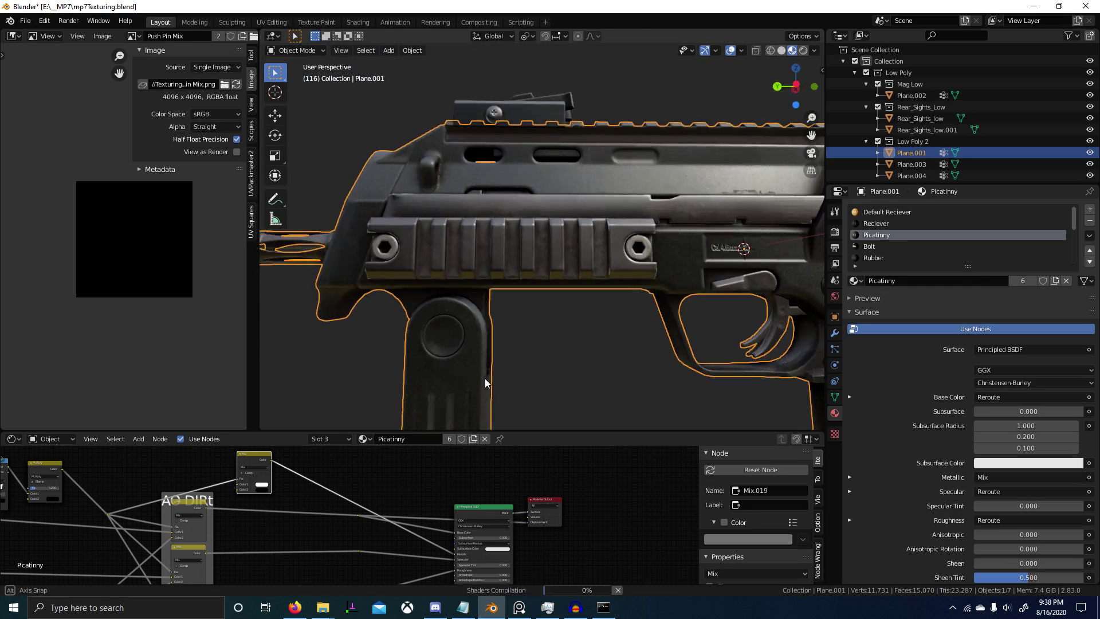
{"action": "scroll", "coordinate": [456, 381], "scroll_direction": "up", "scroll_amount": 5}
{"action": "middle_click_drag", "start_coordinate": [485, 383], "coordinate": [488, 358]}
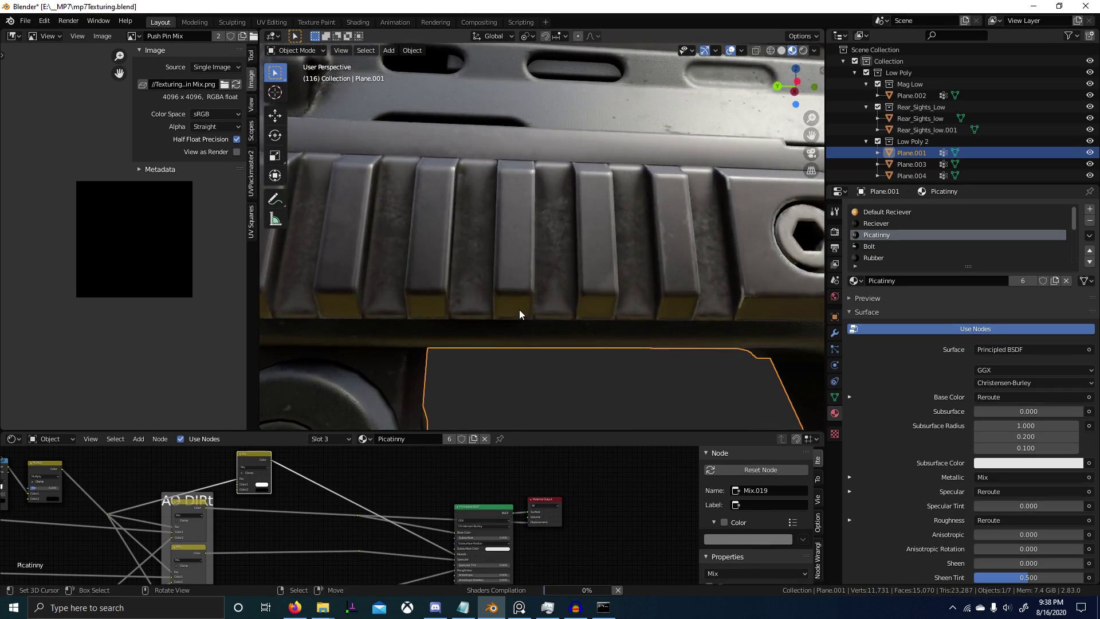
{"action": "scroll", "coordinate": [519, 310], "scroll_direction": "up", "scroll_amount": 4}
{"action": "mouse_move", "coordinate": [520, 310]}
{"action": "middle_mouse_down"}
{"action": "mouse_move", "coordinate": [531, 305]}
{"action": "mouse_move", "coordinate": [506, 309]}
{"action": "middle_mouse_up"}
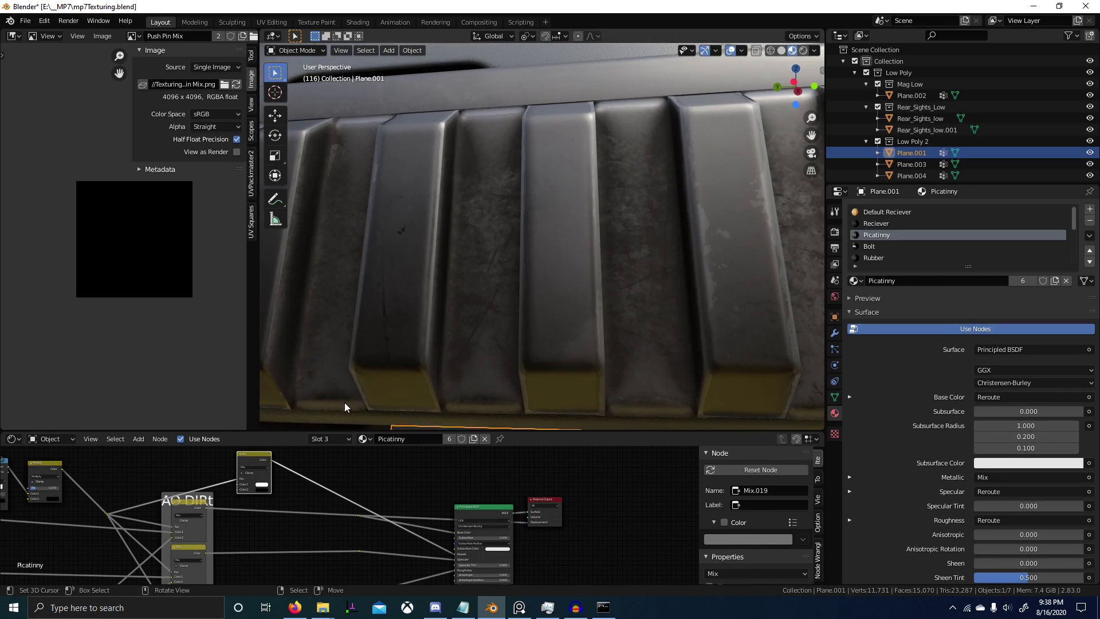
Try white as Color2 of the metallic Mix node and compare the look of the rail's grooves.
{"action": "scroll", "coordinate": [344, 509], "scroll_direction": "up", "scroll_amount": 4}
{"action": "middle_click_drag", "start_coordinate": [269, 462], "coordinate": [293, 477]}
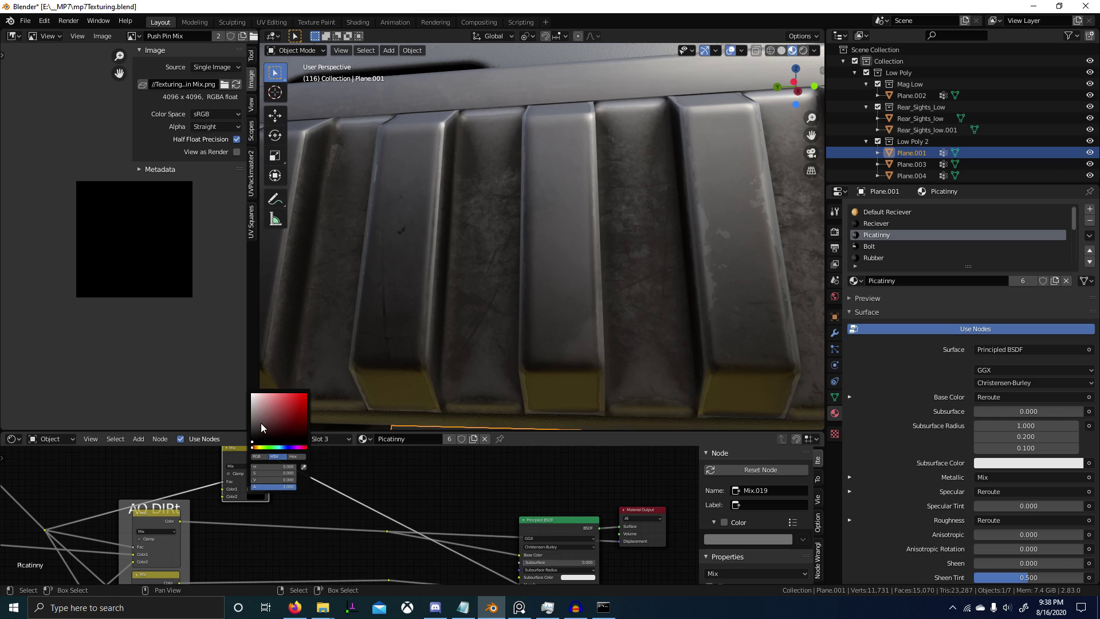
{"action": "left_click_drag", "start_coordinate": [262, 427], "coordinate": [252, 395]}
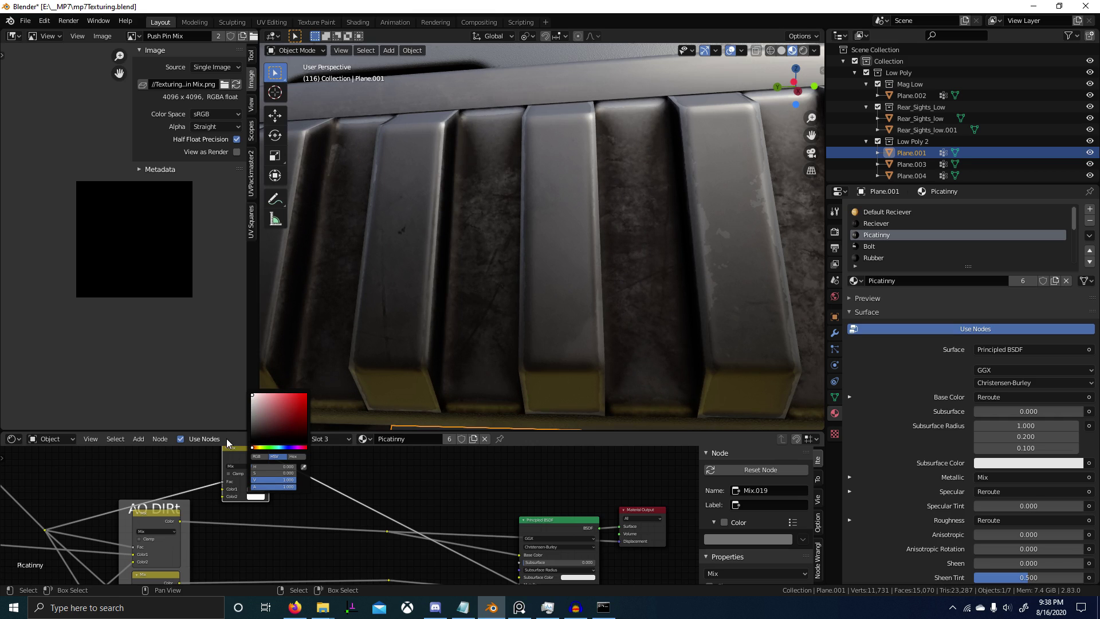
{"action": "scroll", "coordinate": [500, 365], "scroll_direction": "down", "scroll_amount": 6}
{"action": "middle_click_drag", "start_coordinate": [499, 365], "coordinate": [492, 371]}
{"action": "scroll", "coordinate": [505, 367], "scroll_direction": "up", "scroll_amount": 6}
{"action": "middle_click_drag", "start_coordinate": [545, 552], "coordinate": [495, 509]}
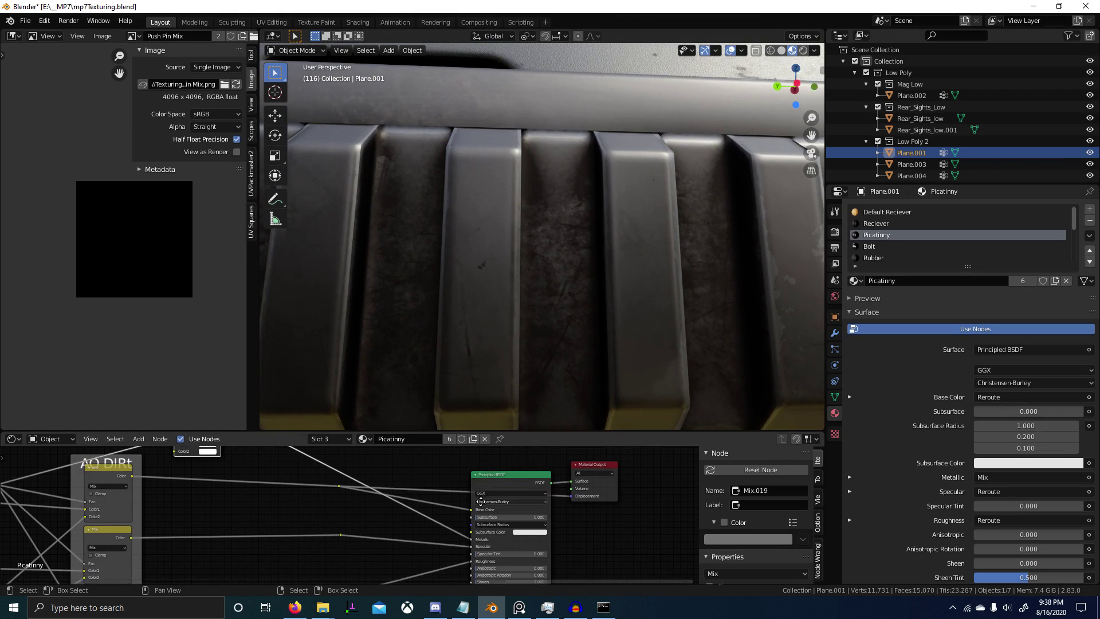
Set Color2 of the metallic Mix node back to black.
{"action": "middle_click_drag", "start_coordinate": [307, 477], "coordinate": [457, 542]}
{"action": "scroll", "coordinate": [456, 542], "scroll_direction": "up", "scroll_amount": 2}
{"action": "scroll", "coordinate": [347, 514], "scroll_direction": "up", "scroll_amount": 2}
{"action": "left_click", "coordinate": [338, 511]}
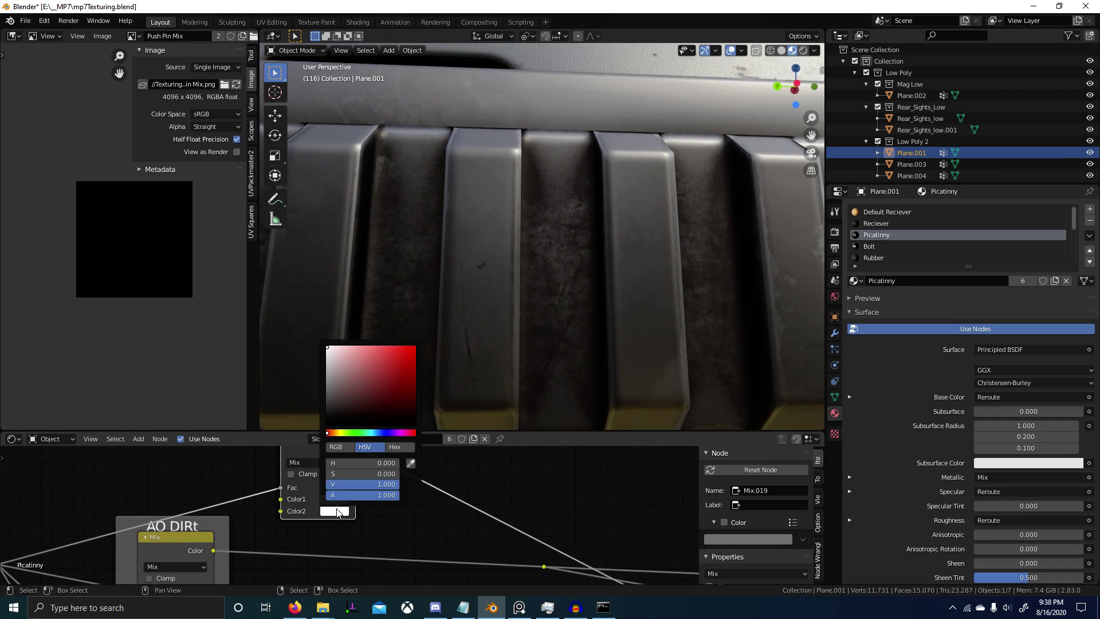
{"action": "left_click_drag", "start_coordinate": [331, 380], "coordinate": [327, 424]}
{"action": "mouse_move", "coordinate": [327, 385]}
{"action": "left_mouse_down"}
{"action": "mouse_move", "coordinate": [327, 347]}
{"action": "mouse_move", "coordinate": [327, 424]}
{"action": "left_mouse_up"}
Preview the metallic Mix node's mask and examine it on the side rail and across the whole gun.
{"action": "scroll", "coordinate": [521, 280], "scroll_direction": "down", "scroll_amount": 5}
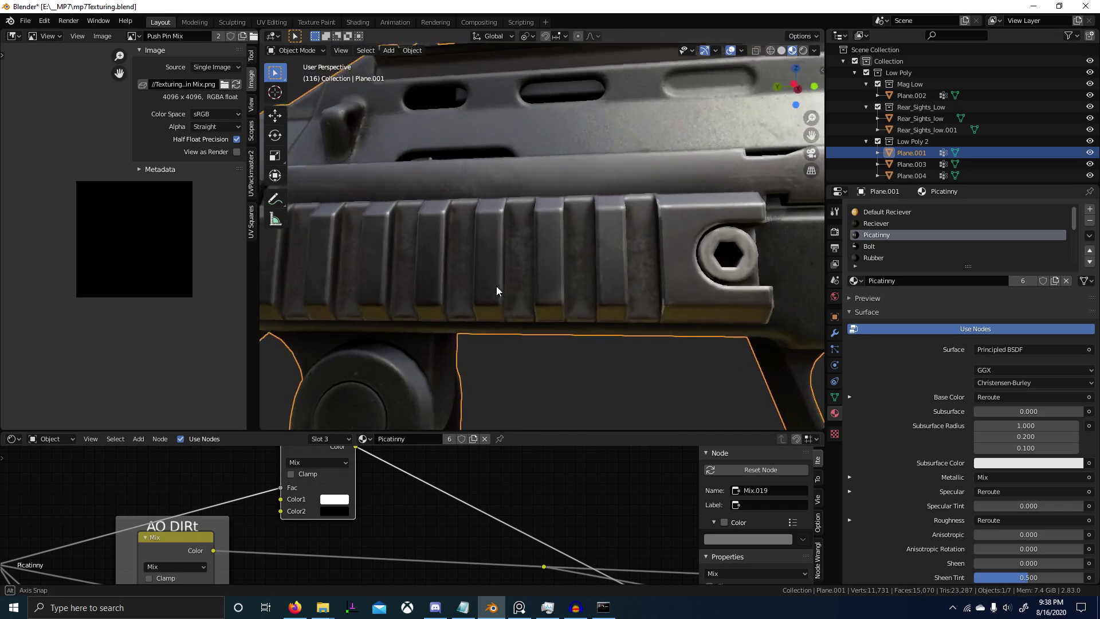
{"action": "middle_click_drag", "start_coordinate": [496, 287], "coordinate": [530, 280]}
{"action": "scroll", "coordinate": [350, 476], "scroll_direction": "down", "scroll_amount": 1}
{"action": "middle_click_drag", "start_coordinate": [348, 479], "coordinate": [379, 493]}
{"action": "left_click", "coordinate": [379, 494], "text": "ctrl+shift"}
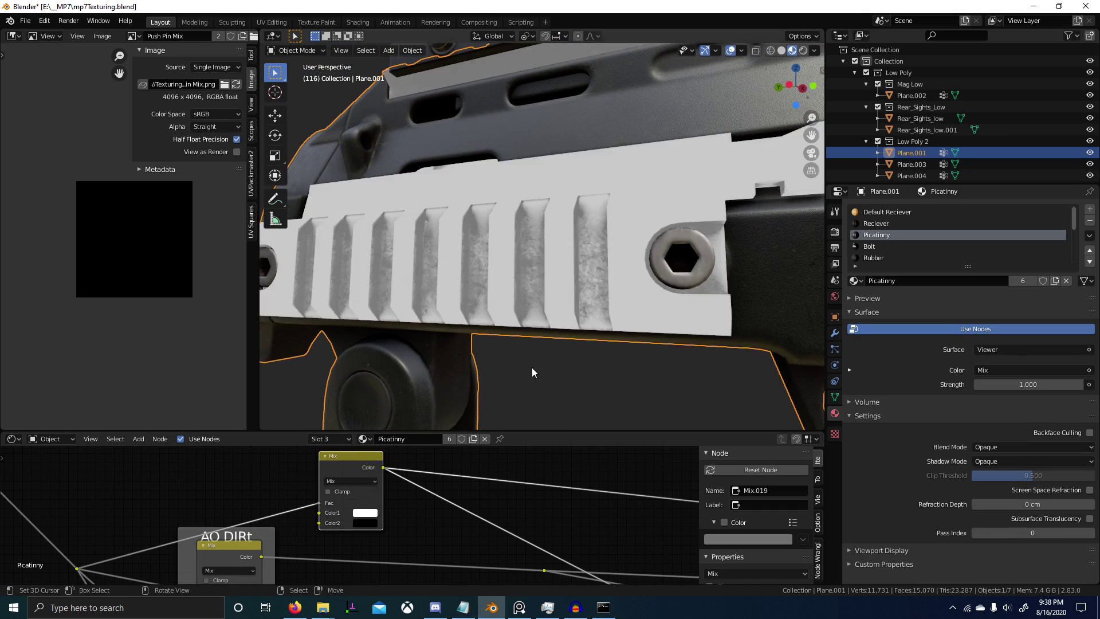
{"action": "scroll", "coordinate": [531, 367], "scroll_direction": "down", "scroll_amount": 5}
{"action": "middle_click_drag", "start_coordinate": [548, 359], "coordinate": [572, 366]}
{"action": "scroll", "coordinate": [685, 373], "scroll_direction": "up", "scroll_amount": 4}
{"action": "scroll", "coordinate": [577, 366], "scroll_direction": "up", "scroll_amount": 3}
{"action": "scroll", "coordinate": [655, 470], "scroll_direction": "down", "scroll_amount": 2}
{"action": "scroll", "coordinate": [607, 395], "scroll_direction": "down", "scroll_amount": 5}
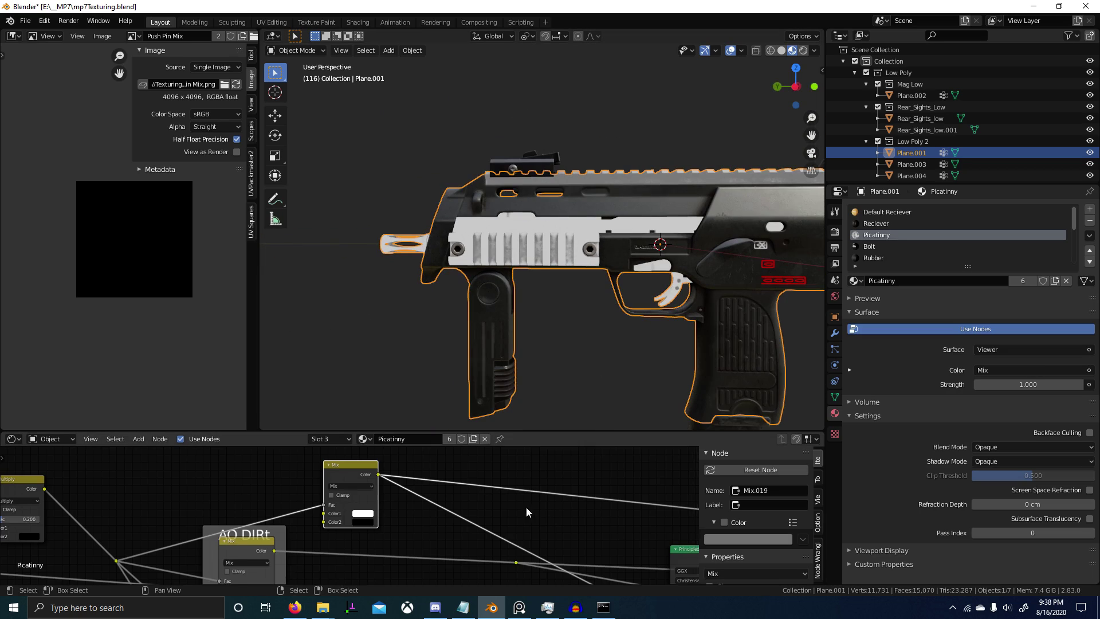
Add a Math node on the link between the metallic Mix node and the viewer.
{"action": "scroll", "coordinate": [526, 506], "scroll_direction": "down", "scroll_amount": 1}
{"action": "middle_click_drag", "start_coordinate": [525, 507], "coordinate": [498, 503]}
{"action": "key", "text": "shift+a"}
{"action": "left_click", "coordinate": [500, 466]}
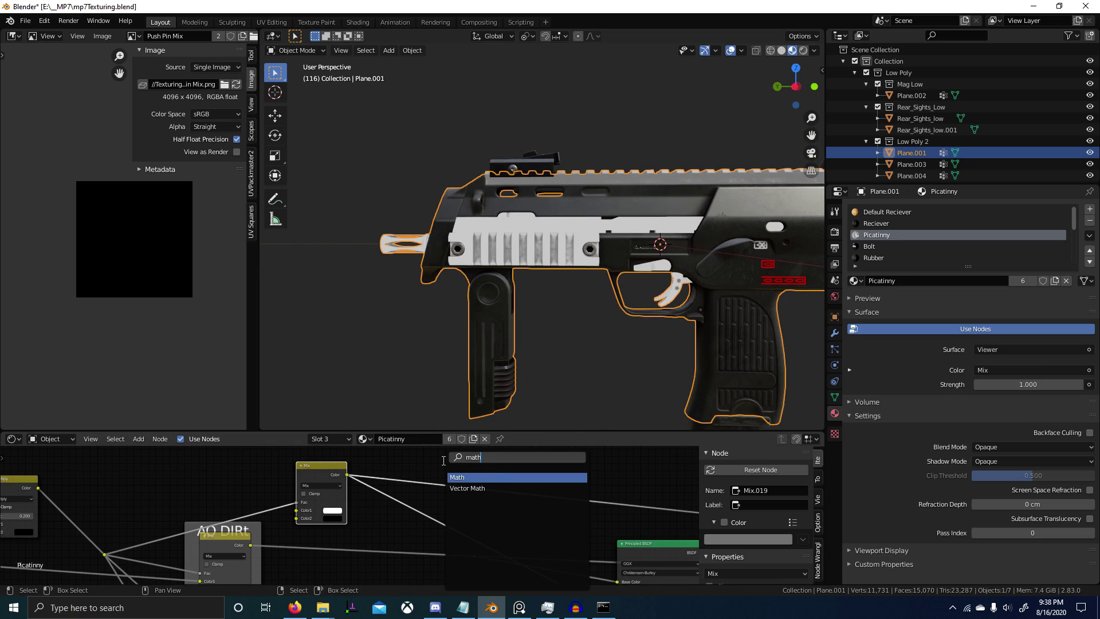
{"action": "key", "text": "Return"}
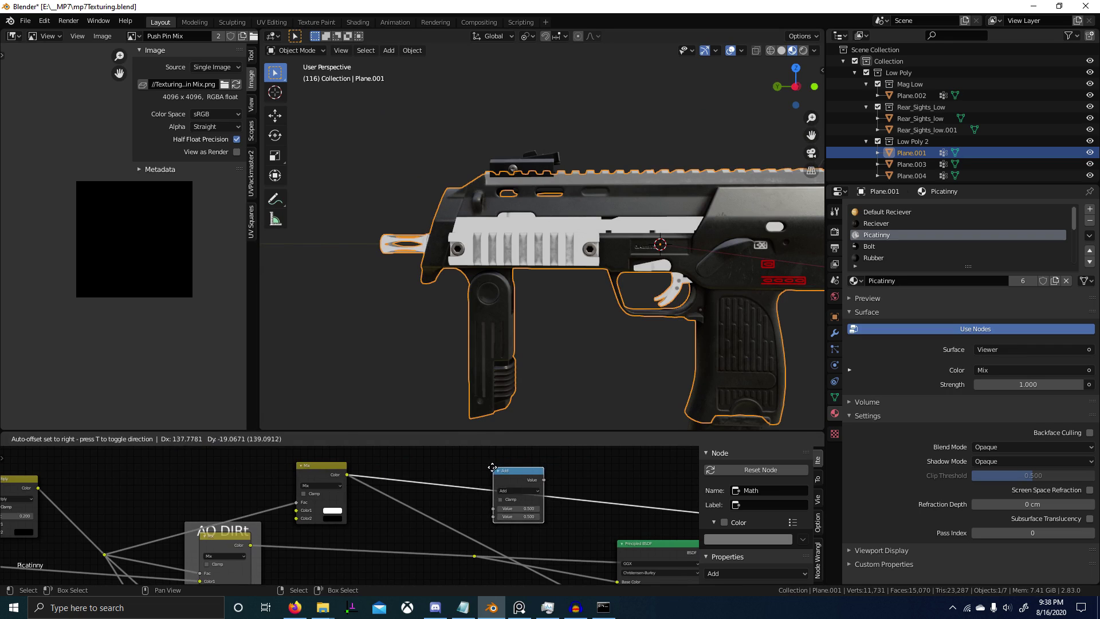
{"action": "left_click", "coordinate": [492, 467]}
Try the Greater Than operation on the Math node with a threshold of 0 and check the mask on the rail.
{"action": "scroll", "coordinate": [413, 487], "scroll_direction": "up", "scroll_amount": 5}
{"action": "left_click", "coordinate": [409, 484]}
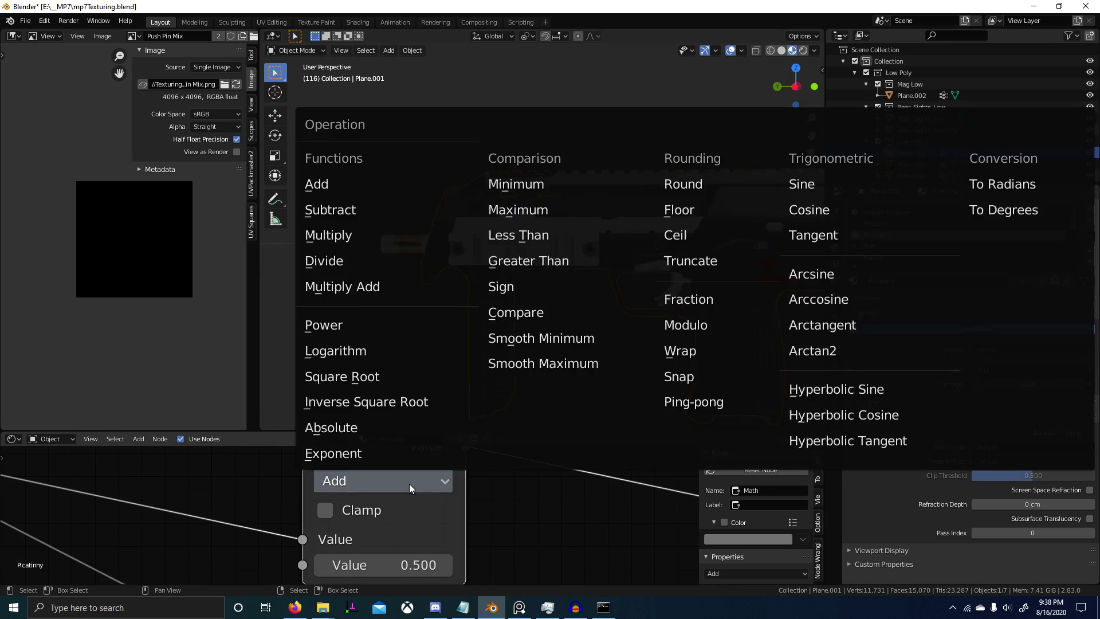
{"action": "key", "text": "g"}
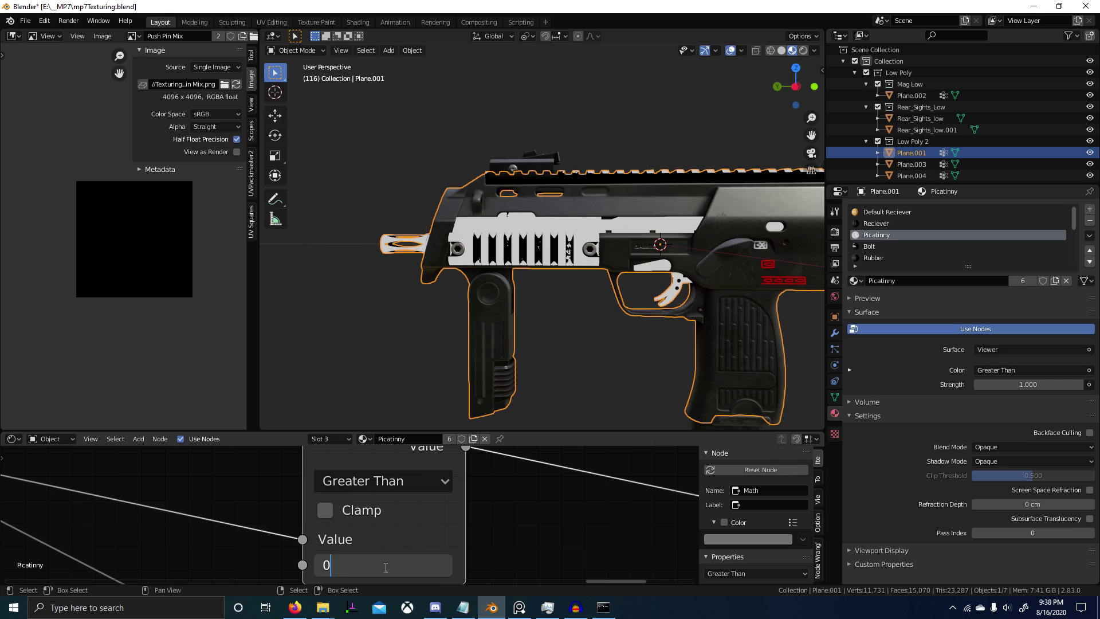
{"action": "key", "text": "Return"}
{"action": "scroll", "coordinate": [573, 297], "scroll_direction": "up", "scroll_amount": 5}
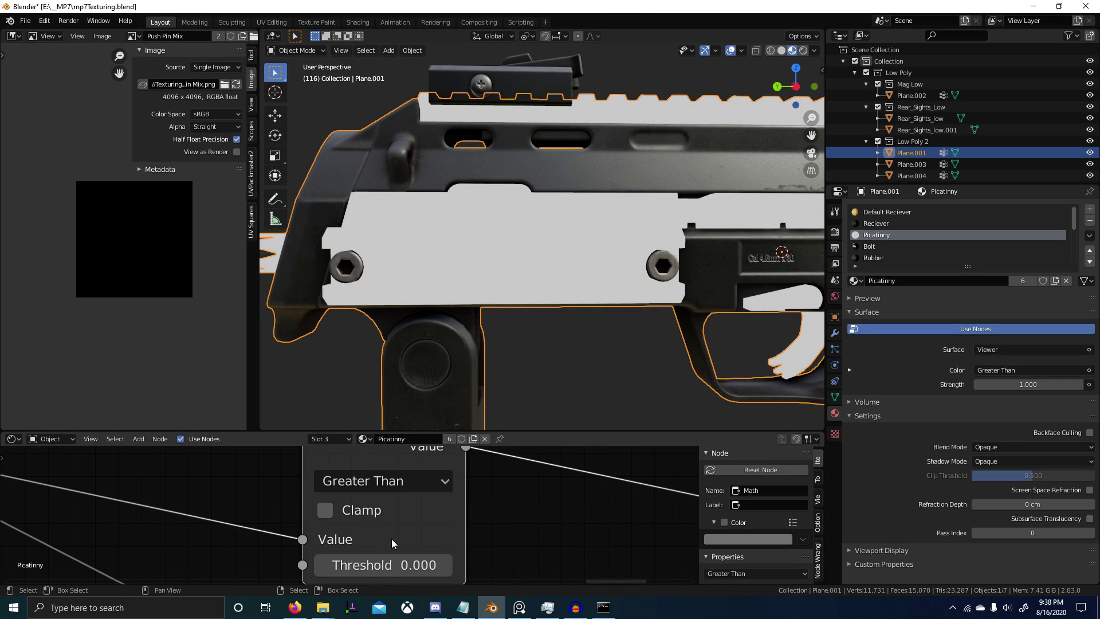
Change the Math node's operation to Less Than, preview it on the model and set its threshold to 0.550.
{"action": "scroll", "coordinate": [378, 516], "scroll_direction": "down", "scroll_amount": 3}
{"action": "left_click", "coordinate": [24, 466], "text": "ctrl+shift"}
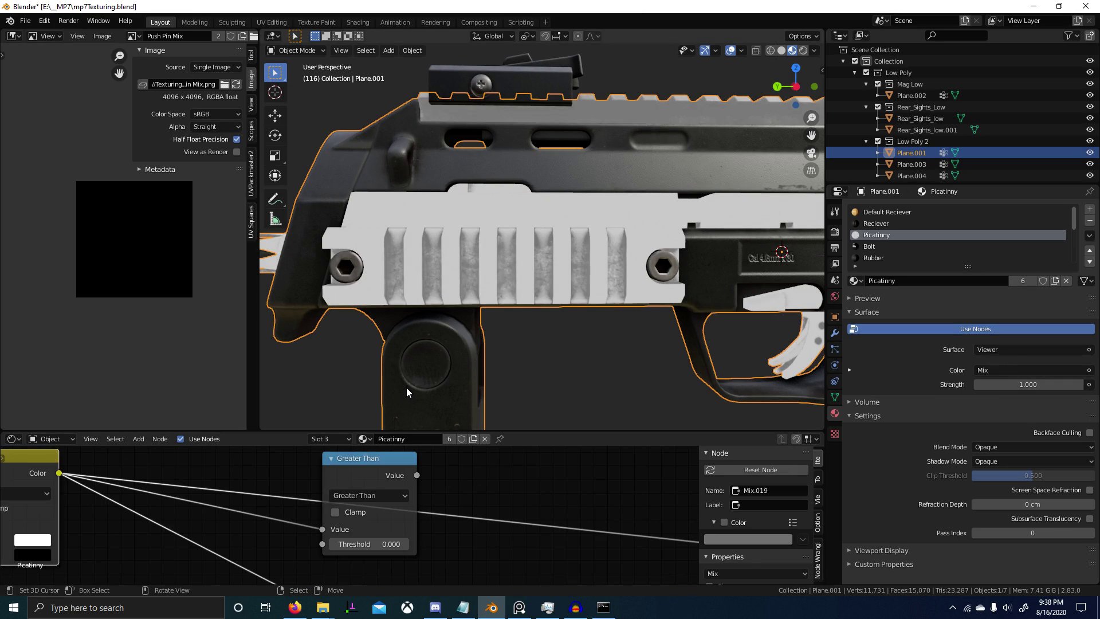
{"action": "left_click", "coordinate": [368, 495]}
{"action": "left_click", "coordinate": [437, 401]}
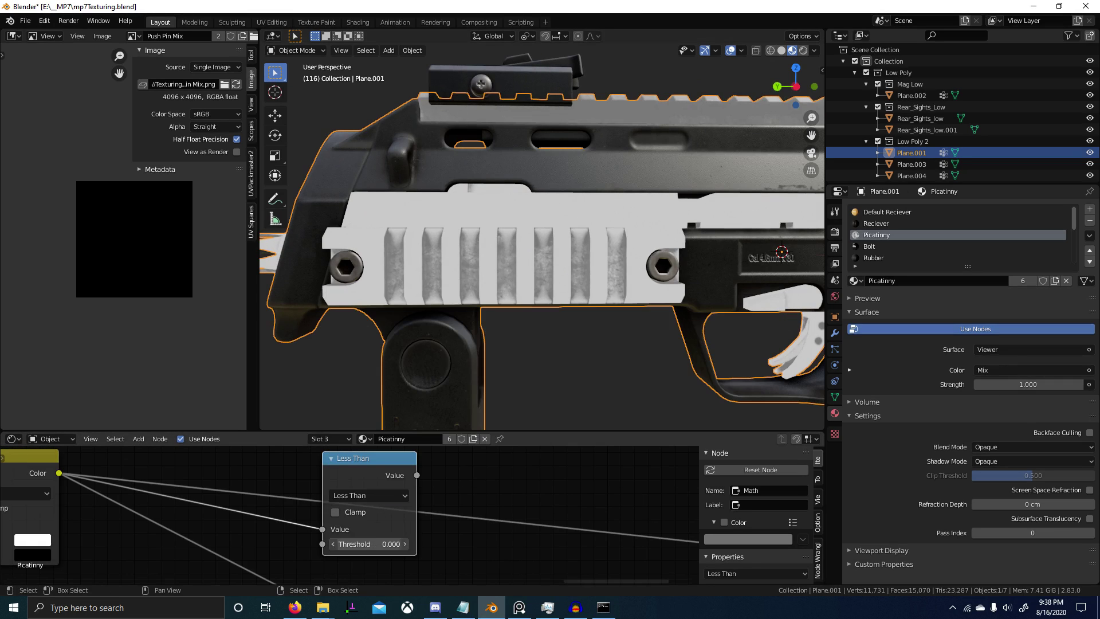
{"action": "left_click", "coordinate": [376, 476], "text": "ctrl+shift"}
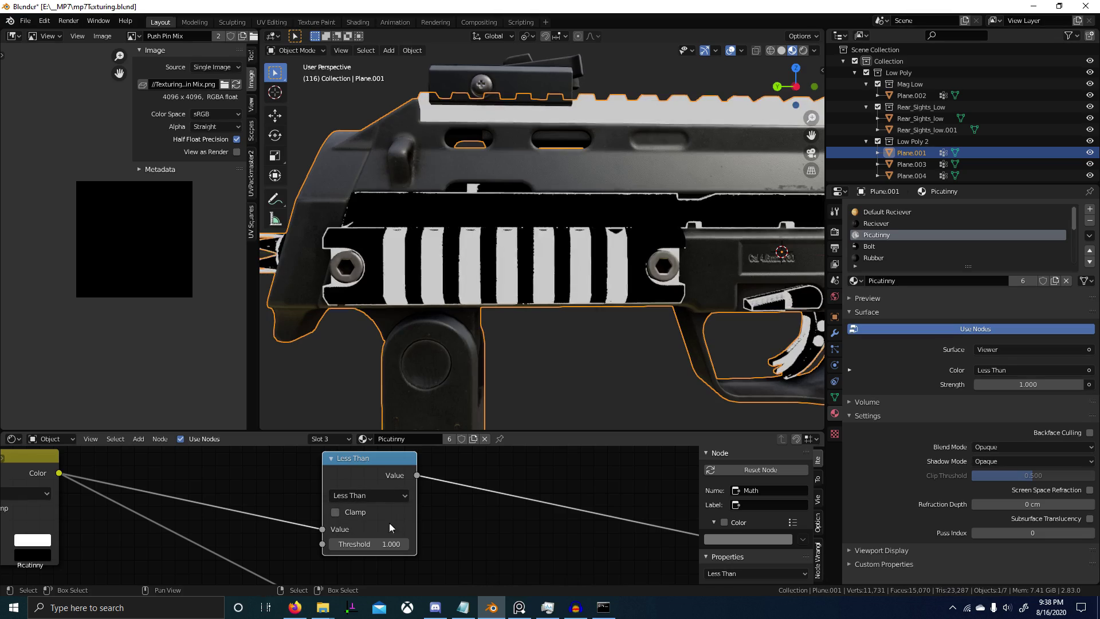
{"action": "middle_click_drag", "start_coordinate": [475, 421], "coordinate": [493, 320]}
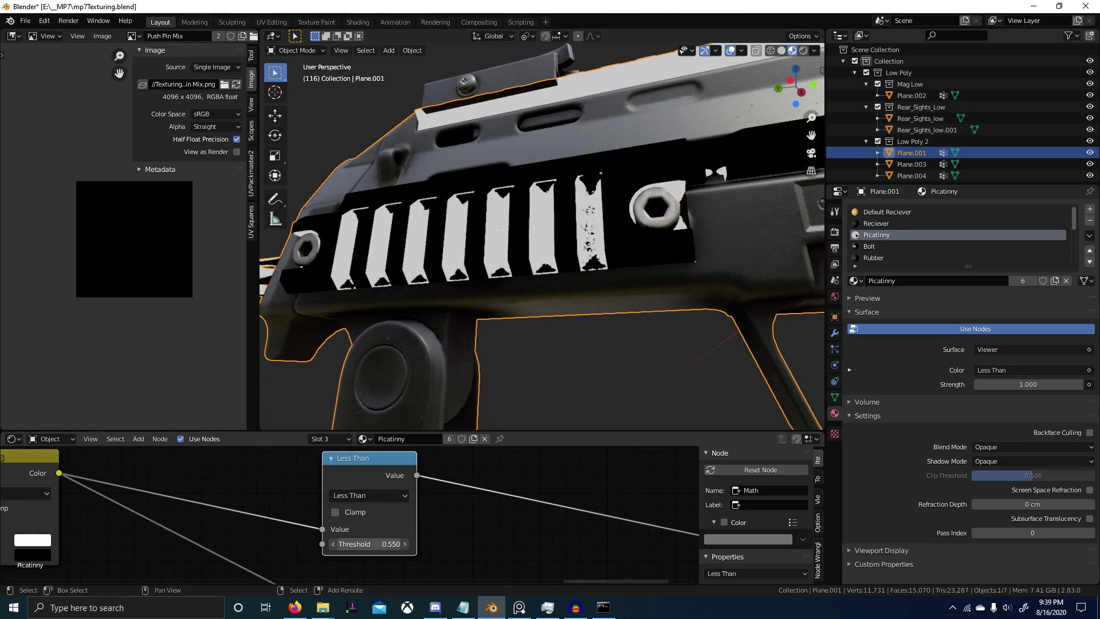
Set the Less Than node's threshold to 0.320 and compare its mask with the metallic Mix output on the side rail.
{"action": "left_click_drag", "start_coordinate": [371, 544], "coordinate": [354, 544]}
{"action": "scroll", "coordinate": [559, 320], "scroll_direction": "down", "scroll_amount": 1}
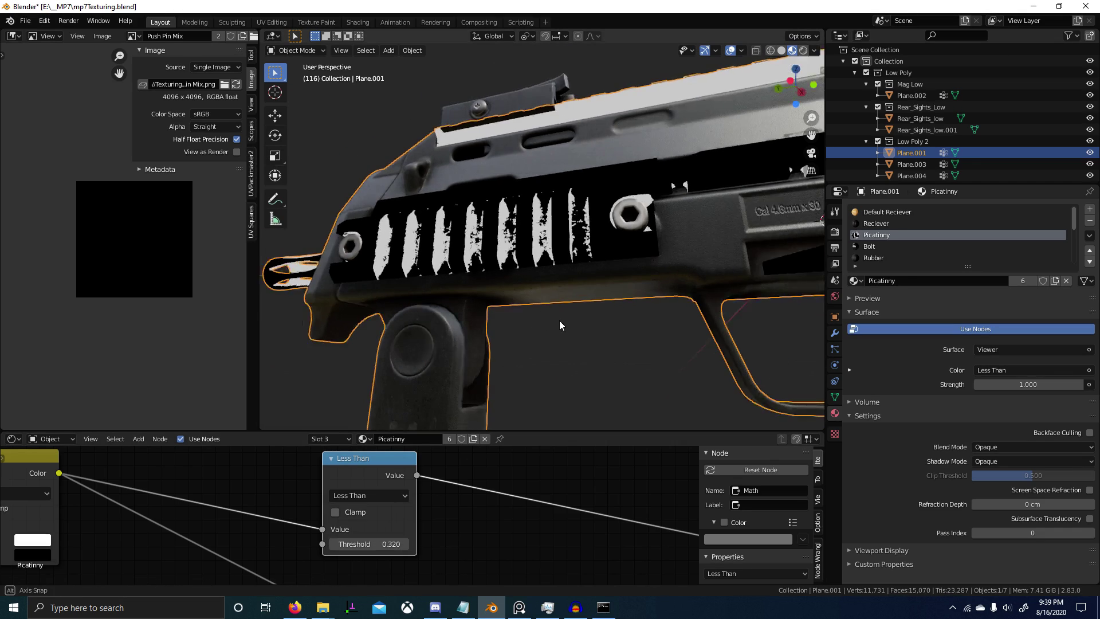
{"action": "middle_click_drag", "start_coordinate": [559, 321], "coordinate": [583, 349]}
{"action": "scroll", "coordinate": [338, 507], "scroll_direction": "down", "scroll_amount": 5}
{"action": "middle_click_drag", "start_coordinate": [335, 504], "coordinate": [376, 510]}
{"action": "left_click", "coordinate": [163, 486], "text": "ctrl+shift"}
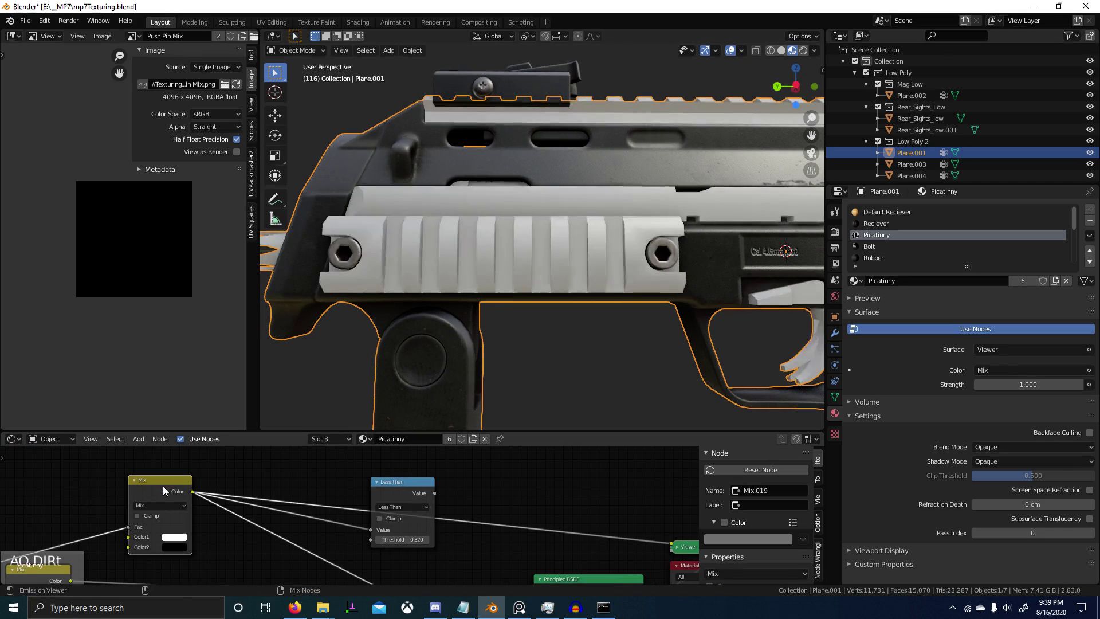
{"action": "left_click", "coordinate": [428, 488], "text": "ctrl+shift"}
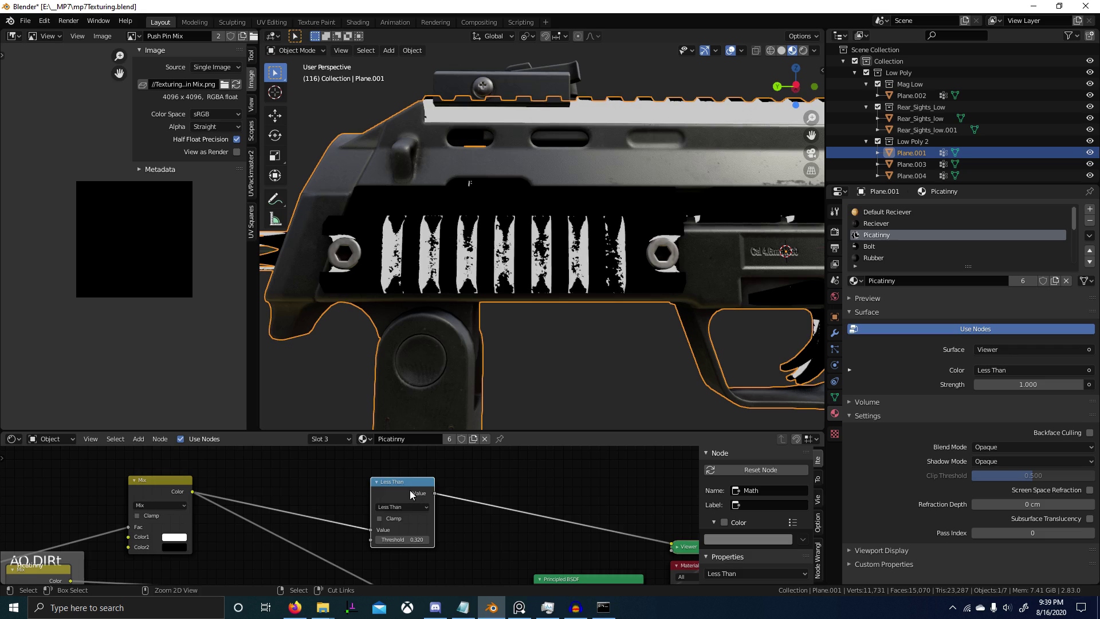
Remove the Less Than node and insert a ColorRamp node on the metallic Mix node's output.
{"action": "key", "text": "ctrl+x"}
{"action": "left_click", "coordinate": [359, 464]}
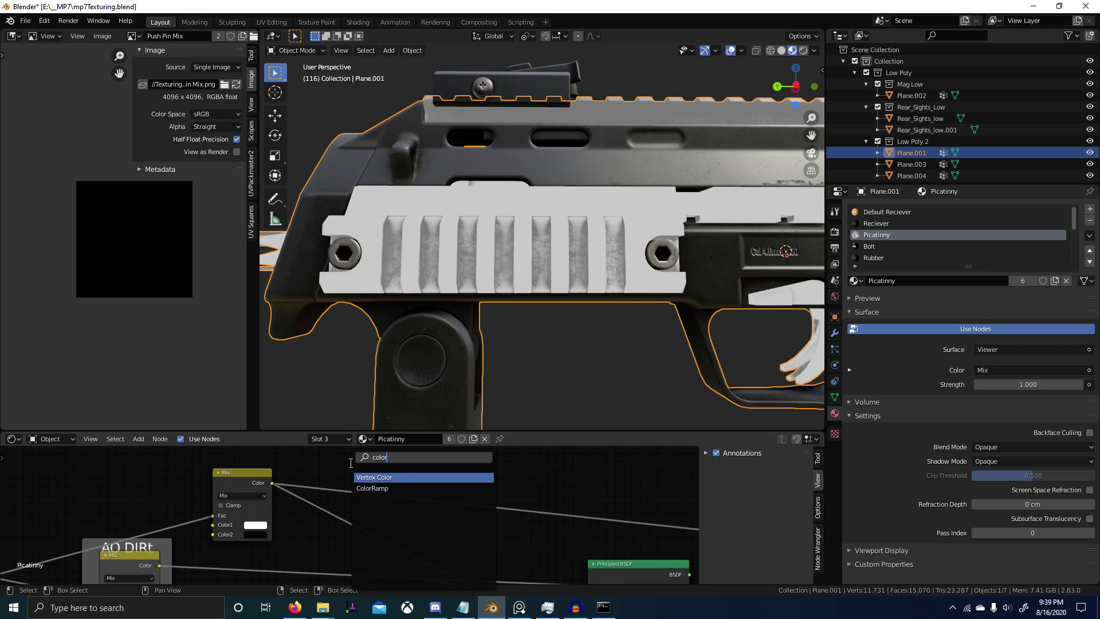
{"action": "key", "text": "Down"}
{"action": "key", "text": "Return"}
{"action": "left_click", "coordinate": [329, 481]}
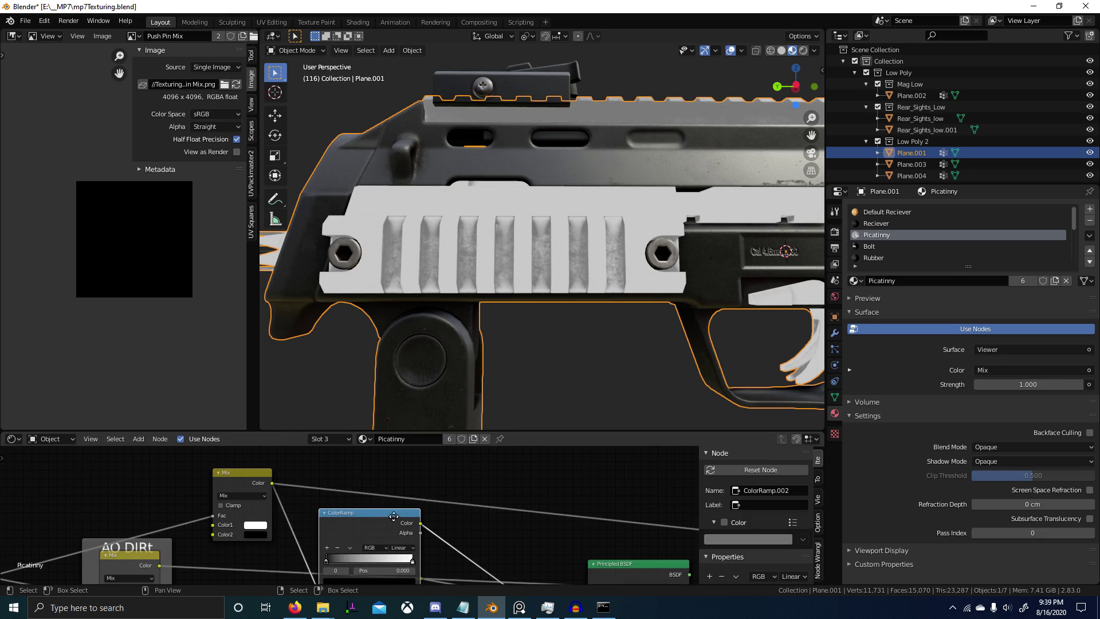
Preview the ColorRamp's output on the rails and move its black stop to position 0.191.
{"action": "scroll", "coordinate": [375, 521], "scroll_direction": "up", "scroll_amount": 2}
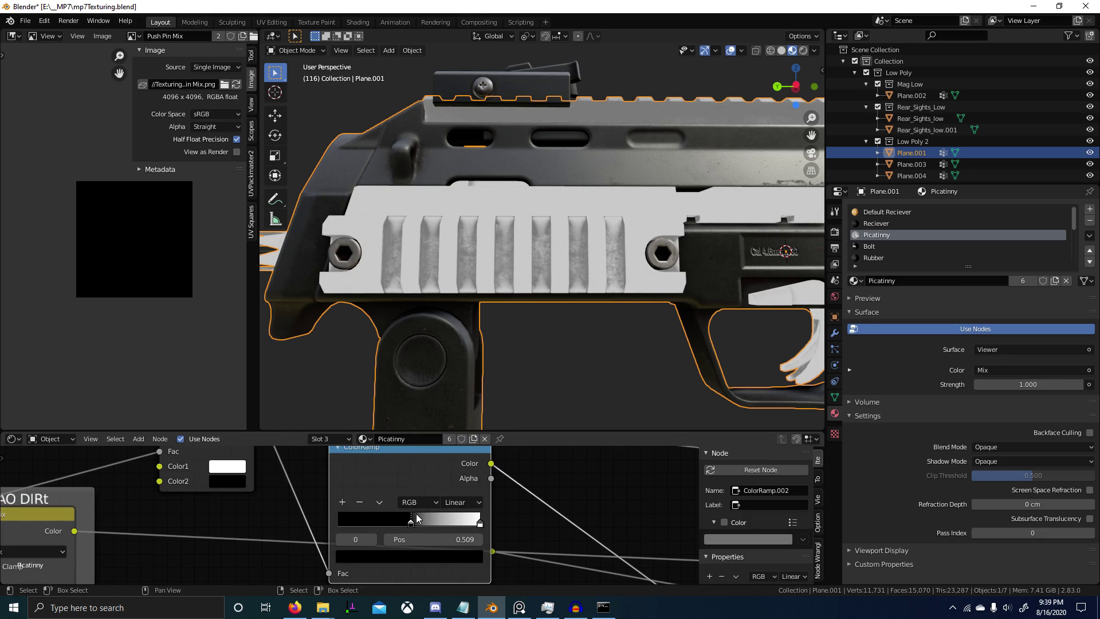
{"action": "left_click", "coordinate": [404, 464], "text": "ctrl+shift"}
{"action": "left_click_drag", "start_coordinate": [359, 520], "coordinate": [376, 522]}
{"action": "scroll", "coordinate": [349, 516], "scroll_direction": "down", "scroll_amount": 2}
{"action": "middle_click_drag", "start_coordinate": [624, 252], "coordinate": [590, 312]}
{"action": "scroll", "coordinate": [513, 342], "scroll_direction": "up", "scroll_amount": 2}
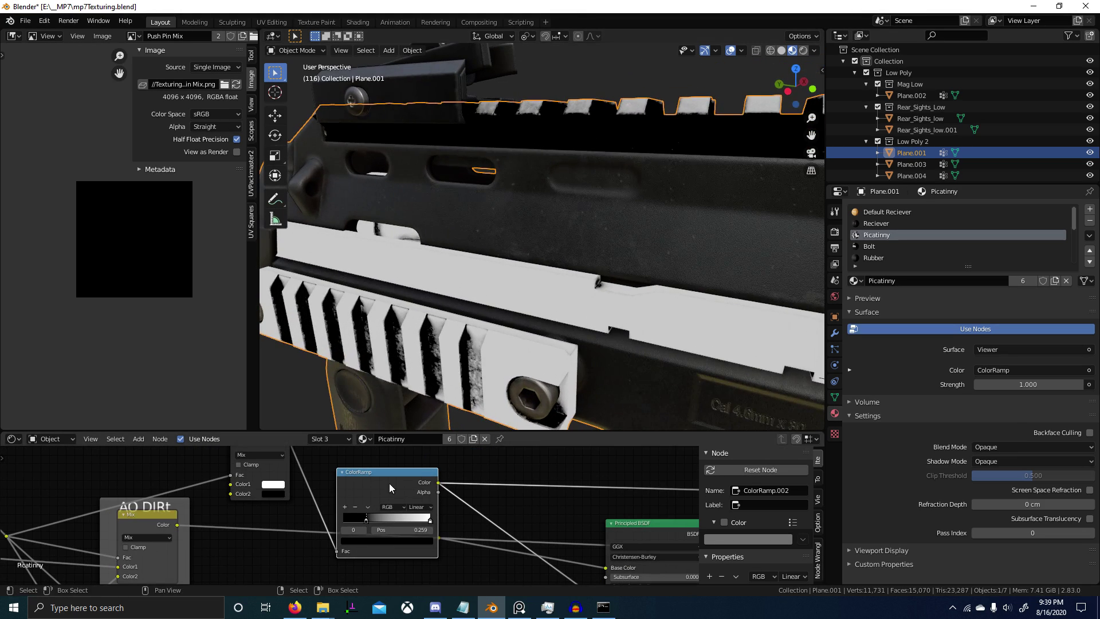
{"action": "left_click_drag", "start_coordinate": [365, 520], "coordinate": [324, 516]}
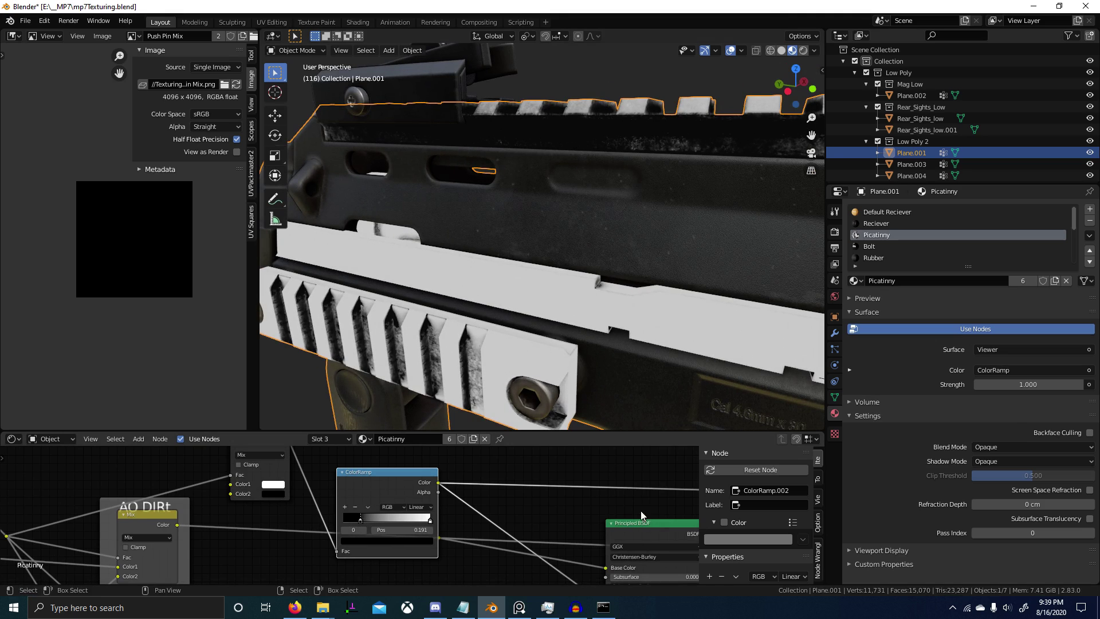
Compare the shaded Principled BSDF, the ColorRamp output and the metallic Mix output on the gun's rails.
{"action": "left_click", "coordinate": [655, 534], "text": "ctrl+shift"}
{"action": "middle_click_drag", "start_coordinate": [561, 393], "coordinate": [579, 369]}
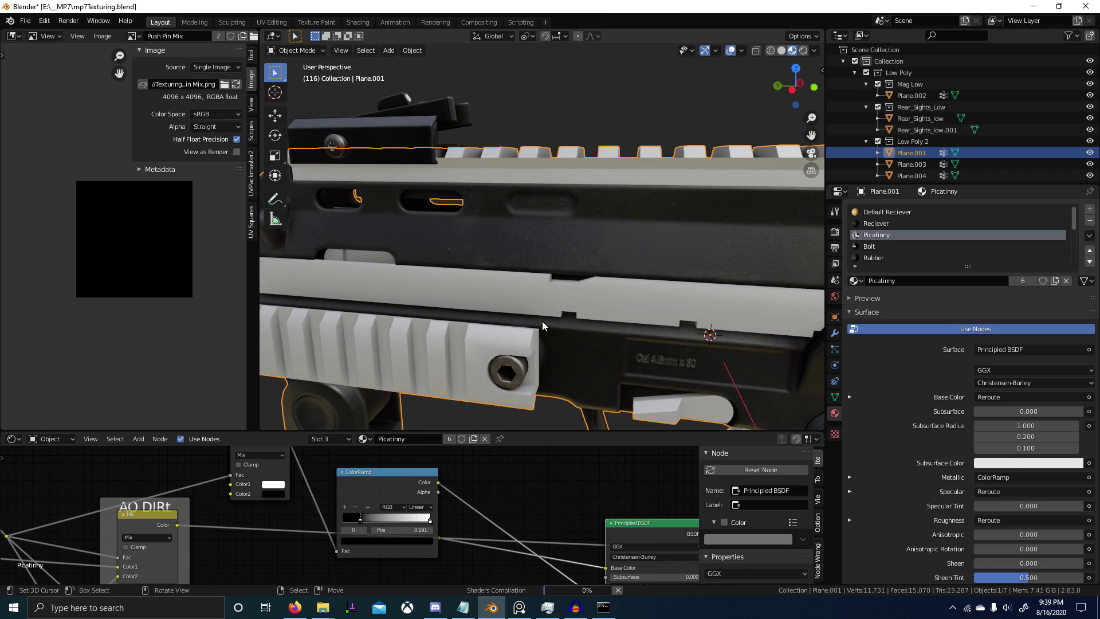
{"action": "mouse_move", "coordinate": [542, 321]}
{"action": "middle_mouse_down"}
{"action": "mouse_move", "coordinate": [567, 302]}
{"action": "mouse_move", "coordinate": [563, 276]}
{"action": "mouse_move", "coordinate": [496, 228]}
{"action": "mouse_move", "coordinate": [496, 239]}
{"action": "mouse_move", "coordinate": [470, 239]}
{"action": "mouse_move", "coordinate": [414, 431]}
{"action": "mouse_move", "coordinate": [376, 280]}
{"action": "mouse_move", "coordinate": [511, 306]}
{"action": "mouse_move", "coordinate": [464, 296]}
{"action": "mouse_move", "coordinate": [435, 381]}
{"action": "middle_mouse_up"}
{"action": "left_click", "coordinate": [394, 478], "text": "ctrl+shift"}
{"action": "middle_click_drag", "start_coordinate": [547, 348], "coordinate": [503, 329]}
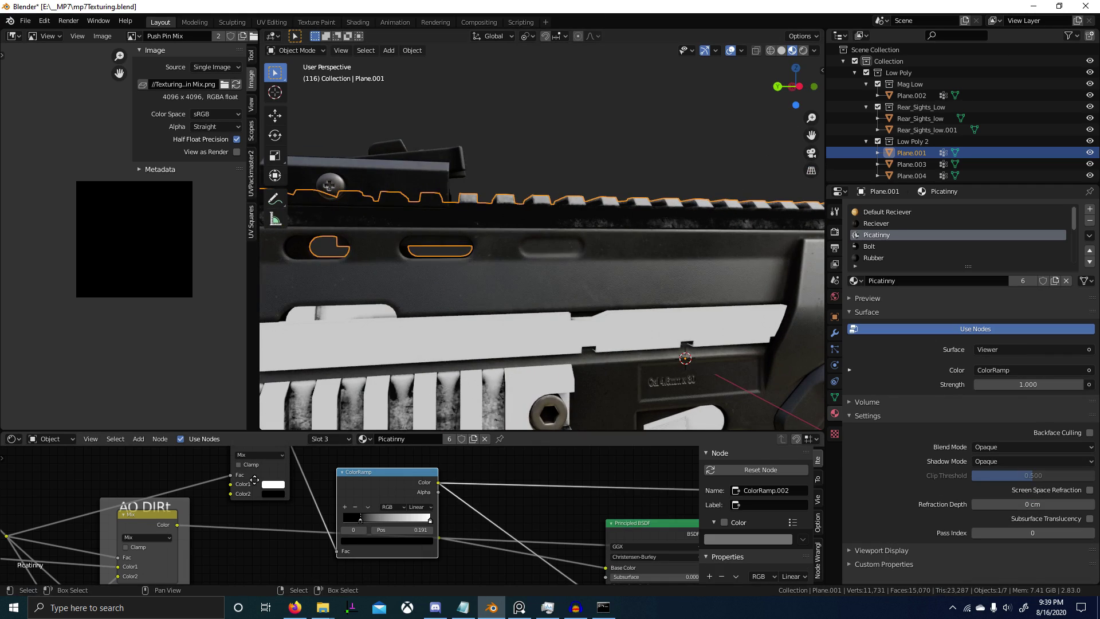
{"action": "middle_click_drag", "start_coordinate": [276, 479], "coordinate": [308, 500]}
{"action": "left_click", "coordinate": [302, 459], "text": "ctrl+shift"}
{"action": "middle_click_drag", "start_coordinate": [458, 234], "coordinate": [568, 297]}
{"action": "middle_click_drag", "start_coordinate": [469, 373], "coordinate": [454, 426]}
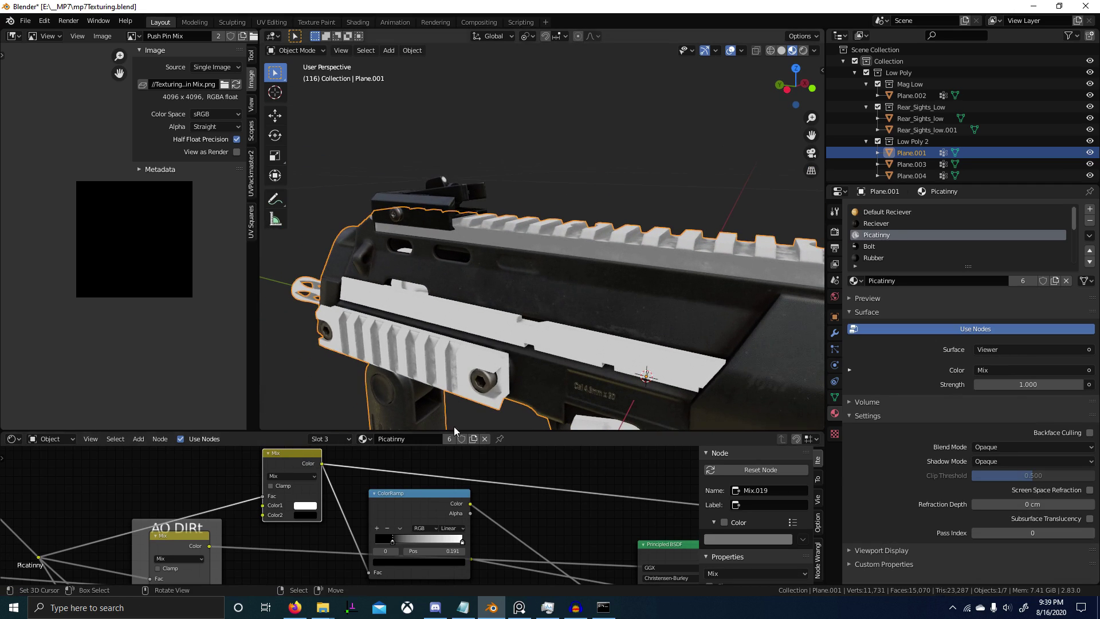
Remove the ColorRamp node while keeping its link, and view the shaded Principled BSDF result on the rails.
{"action": "scroll", "coordinate": [409, 506], "scroll_direction": "down", "scroll_amount": 1}
{"action": "left_click", "coordinate": [381, 497]}
{"action": "key", "text": "ctrl+x"}
{"action": "middle_click_drag", "start_coordinate": [353, 497], "coordinate": [402, 501]}
{"action": "middle_click_drag", "start_coordinate": [537, 332], "coordinate": [552, 330]}
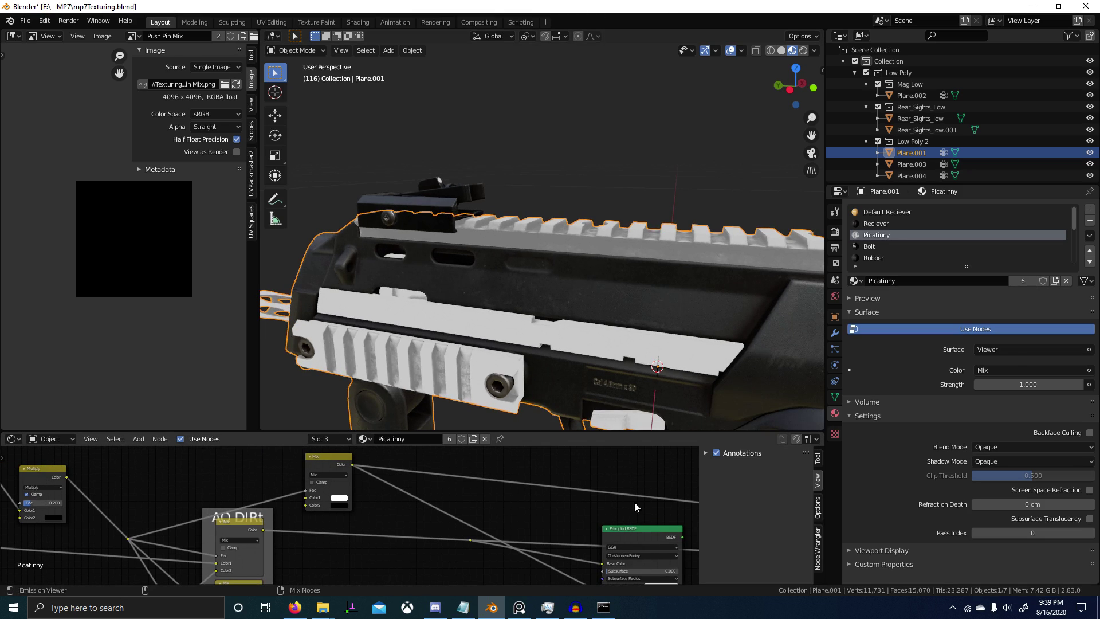
{"action": "left_click", "coordinate": [655, 538], "text": "ctrl+shift"}
{"action": "middle_click_drag", "start_coordinate": [584, 294], "coordinate": [614, 281]}
{"action": "scroll", "coordinate": [614, 280], "scroll_direction": "up", "scroll_amount": 3}
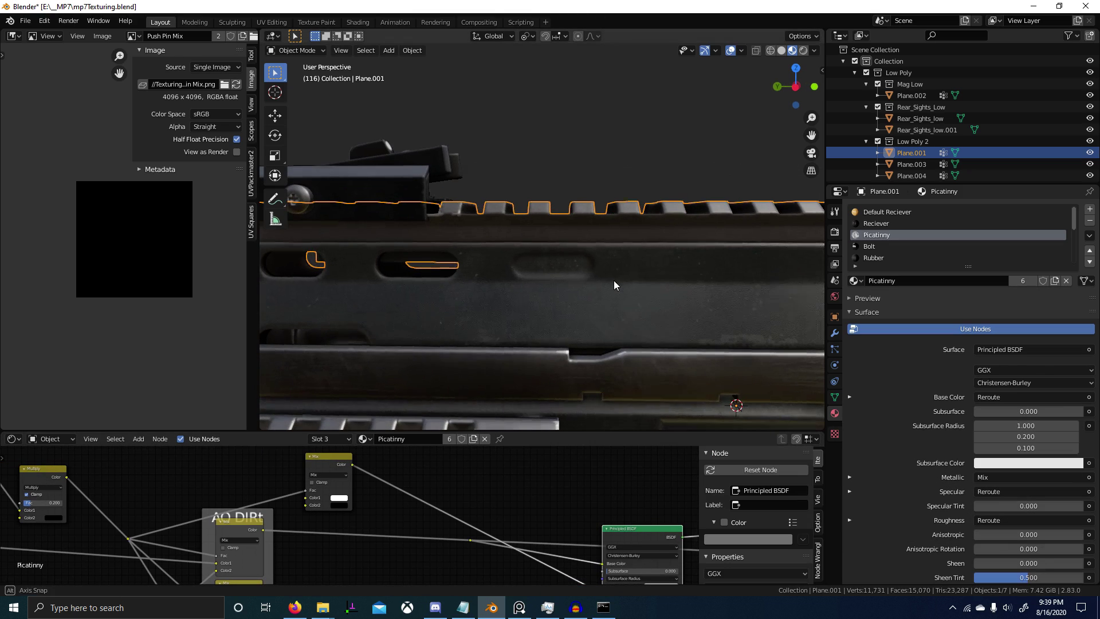
Try white as the metallic Mix node's Color2 and check the shading across the gun.
{"action": "left_click", "coordinate": [339, 506]}
{"action": "left_click_drag", "start_coordinate": [344, 449], "coordinate": [333, 399]}
{"action": "middle_click_drag", "start_coordinate": [598, 381], "coordinate": [647, 366]}
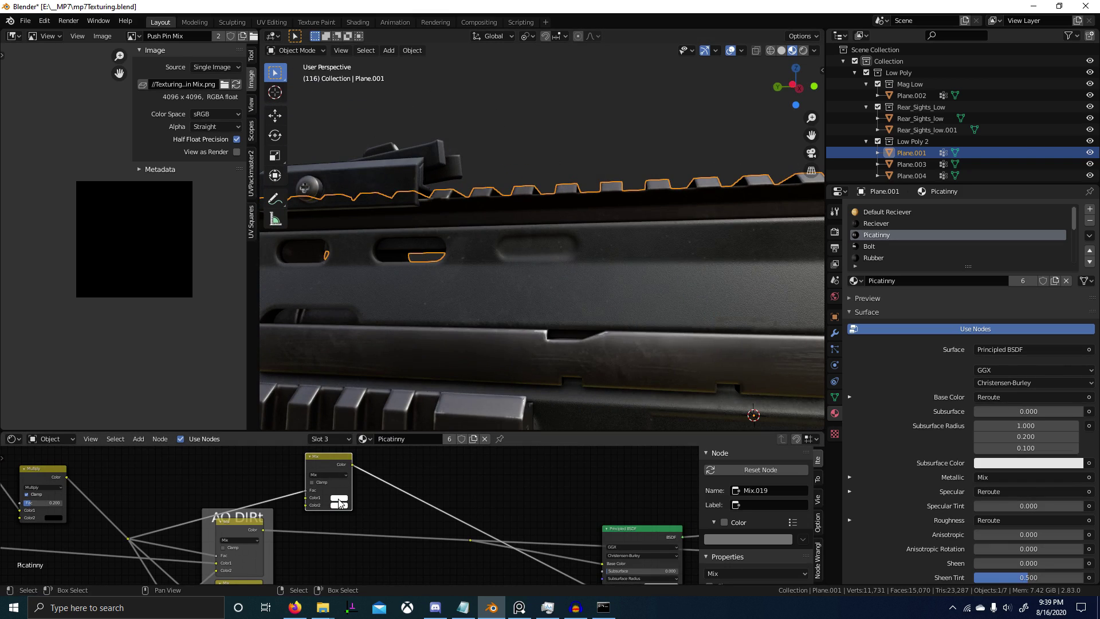
{"action": "middle_click_drag", "start_coordinate": [541, 300], "coordinate": [624, 229]}
{"action": "scroll", "coordinate": [624, 229], "scroll_direction": "down", "scroll_amount": 3}
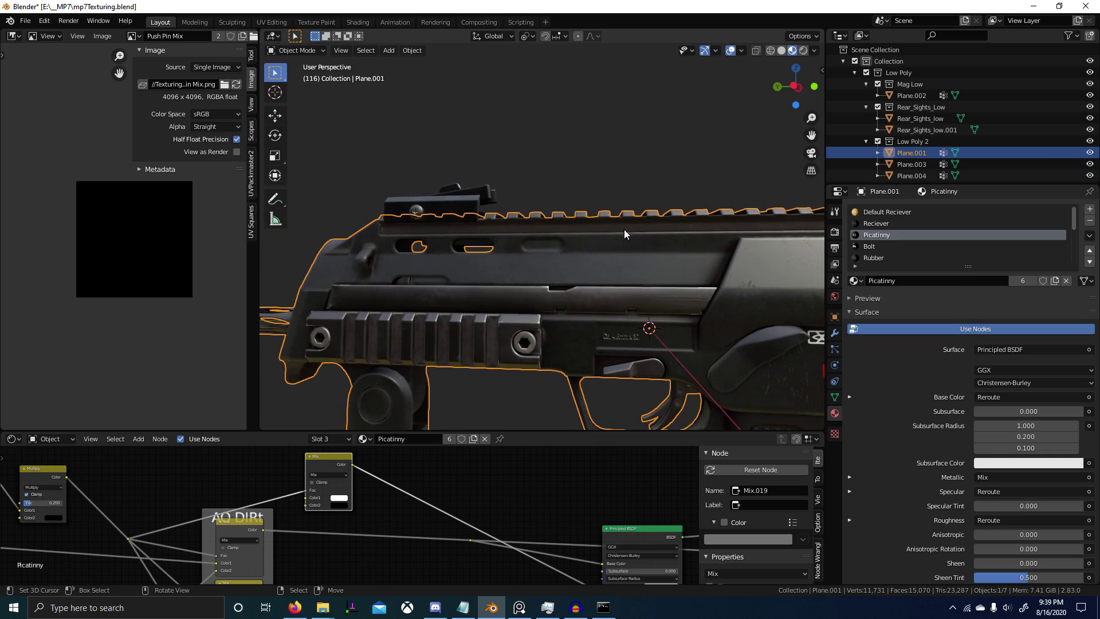
Preview the metallic Mix node's output and examine it closely on the top rail.
{"action": "left_click", "coordinate": [325, 463], "text": "ctrl+shift"}
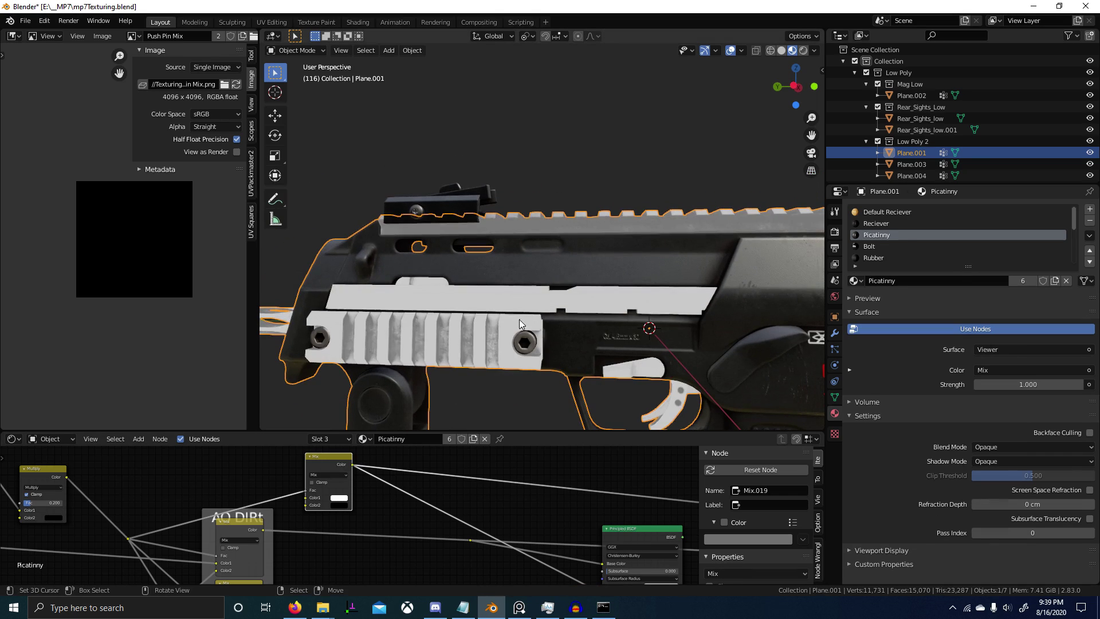
{"action": "scroll", "coordinate": [602, 290], "scroll_direction": "up", "scroll_amount": 6}
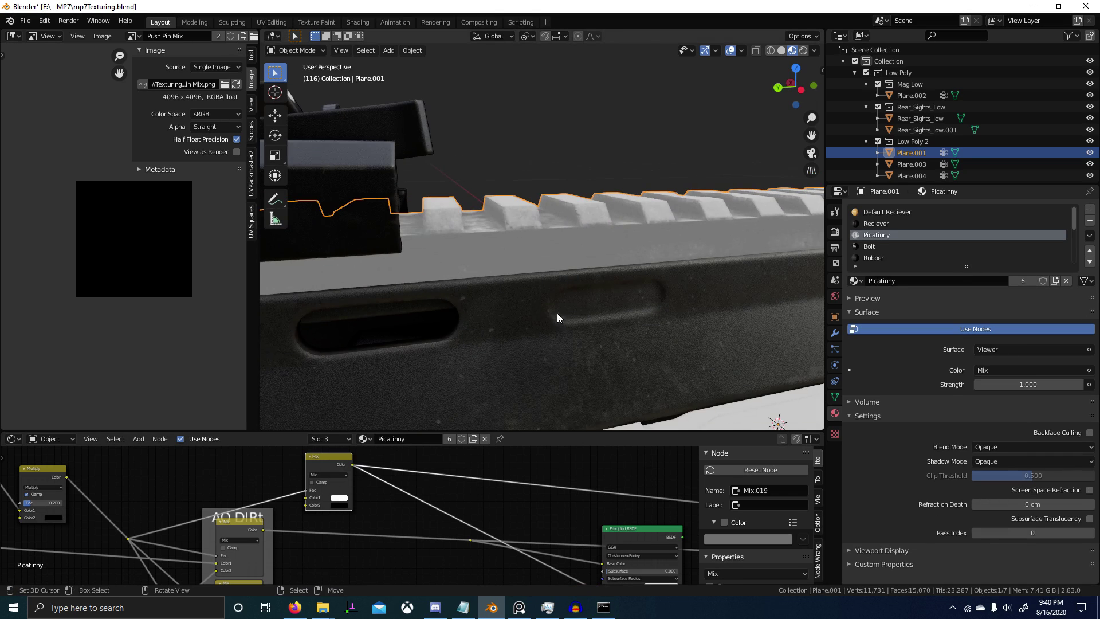
{"action": "scroll", "coordinate": [202, 472], "scroll_direction": "down", "scroll_amount": 1}
{"action": "scroll", "coordinate": [254, 507], "scroll_direction": "up", "scroll_amount": 3}
Preview the upstream Invert, Multiply and AO DIRT MASK group outputs in turn and inspect the masks on the rails.
{"action": "middle_click_drag", "start_coordinate": [57, 506], "coordinate": [359, 504]}
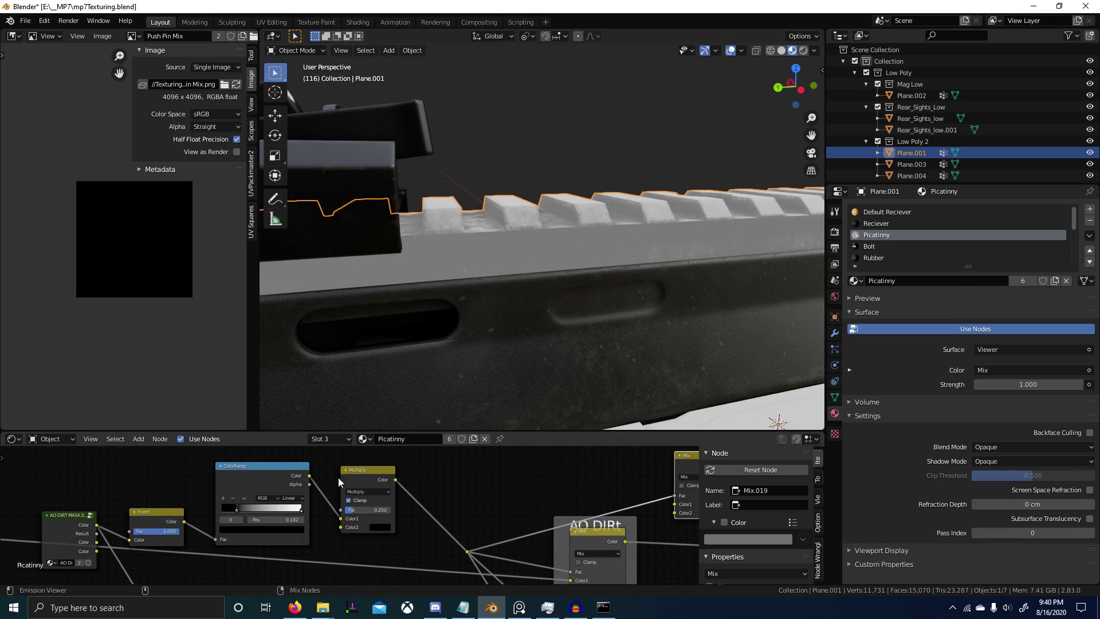
{"action": "left_click", "coordinate": [144, 515], "text": "ctrl+shift"}
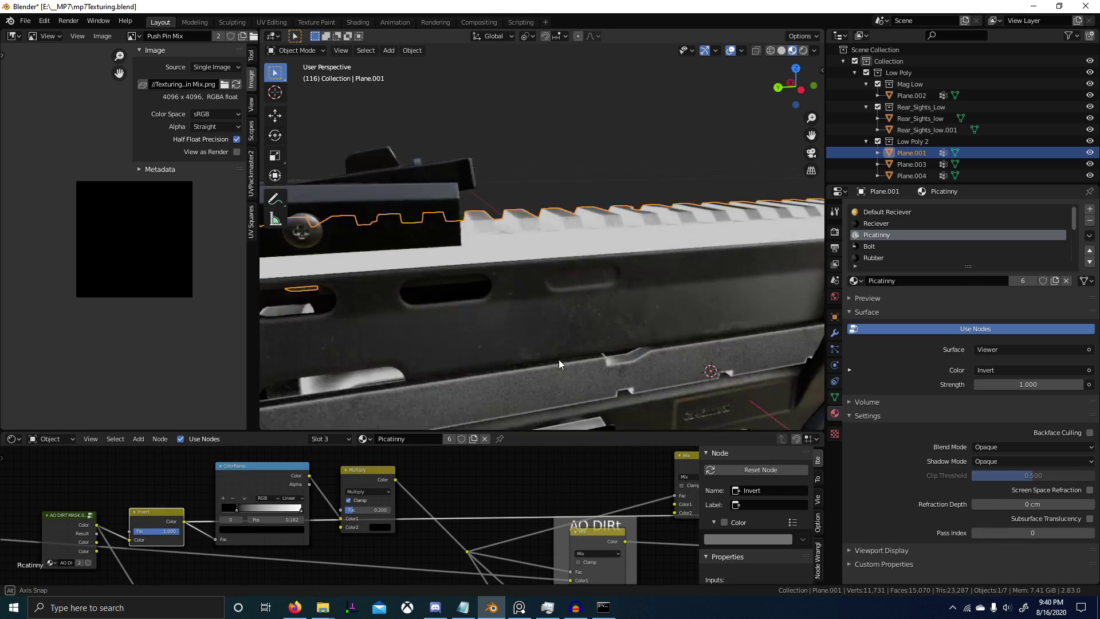
{"action": "middle_click_drag", "start_coordinate": [559, 359], "coordinate": [517, 413]}
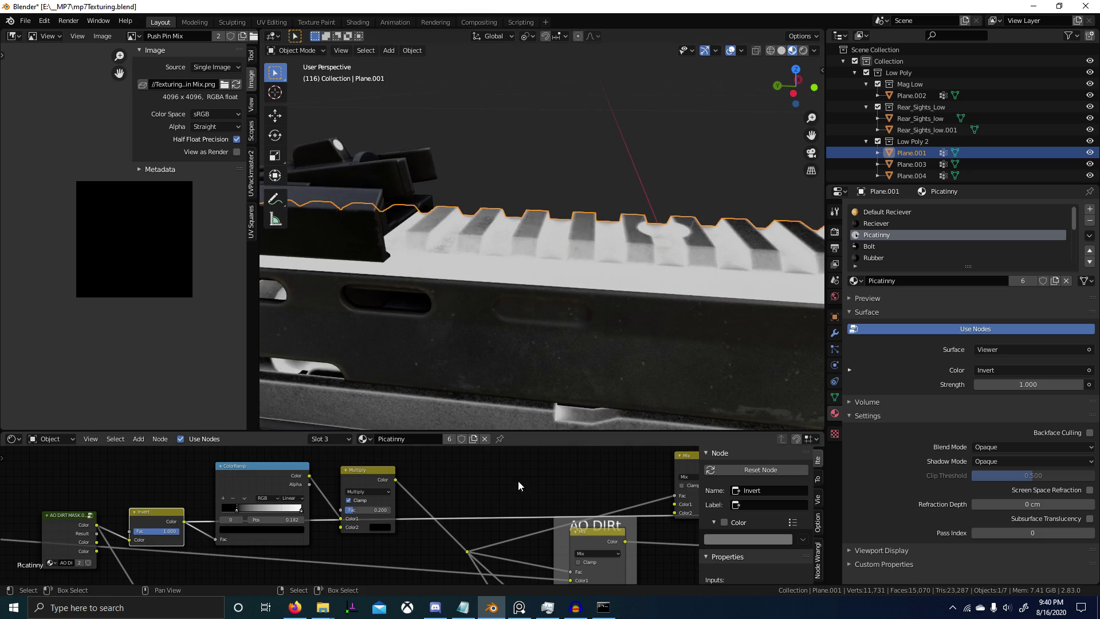
{"action": "scroll", "coordinate": [361, 473], "scroll_direction": "down", "scroll_amount": 1}
{"action": "left_click", "coordinate": [361, 474], "text": "ctrl+shift"}
{"action": "middle_click_drag", "start_coordinate": [500, 374], "coordinate": [570, 342]}
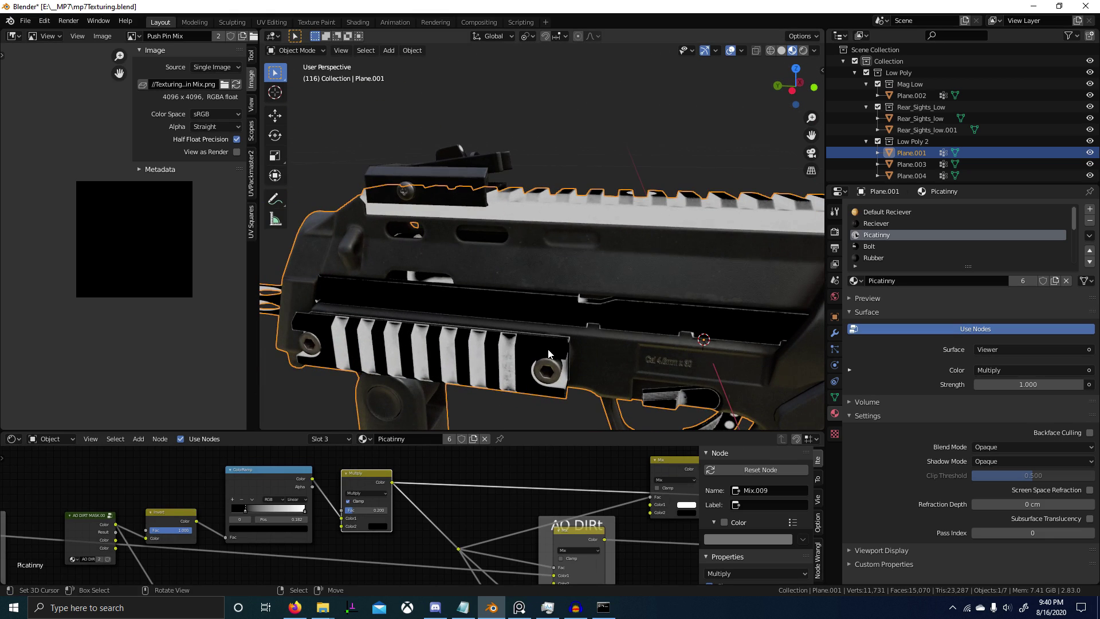
{"action": "left_click", "coordinate": [92, 520], "text": "ctrl+shift"}
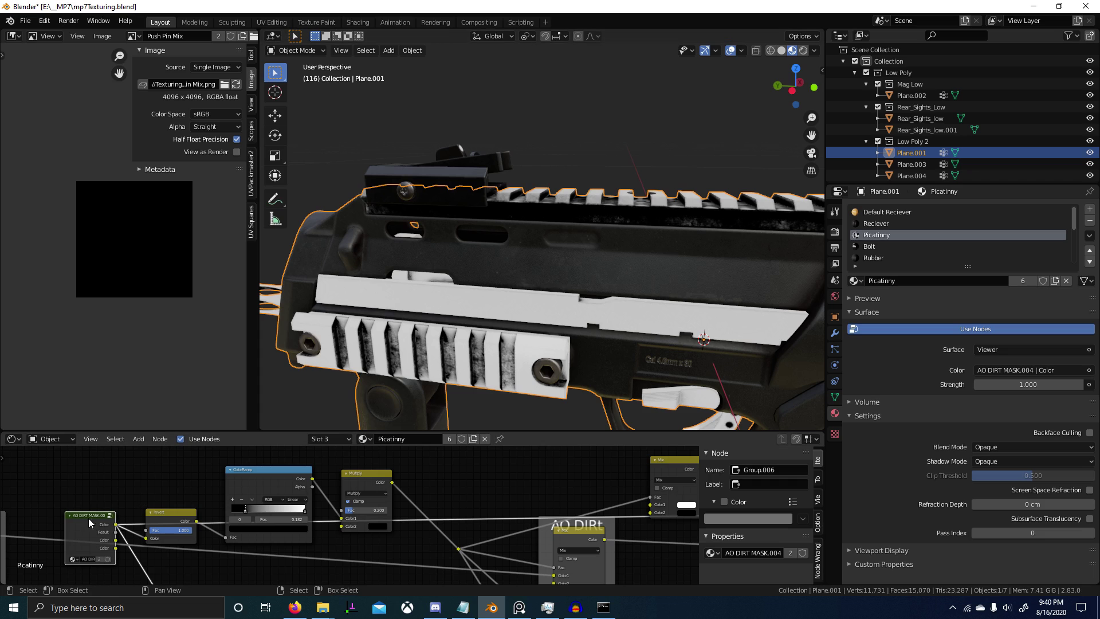
{"action": "left_click", "coordinate": [91, 520], "text": "ctrl+shift"}
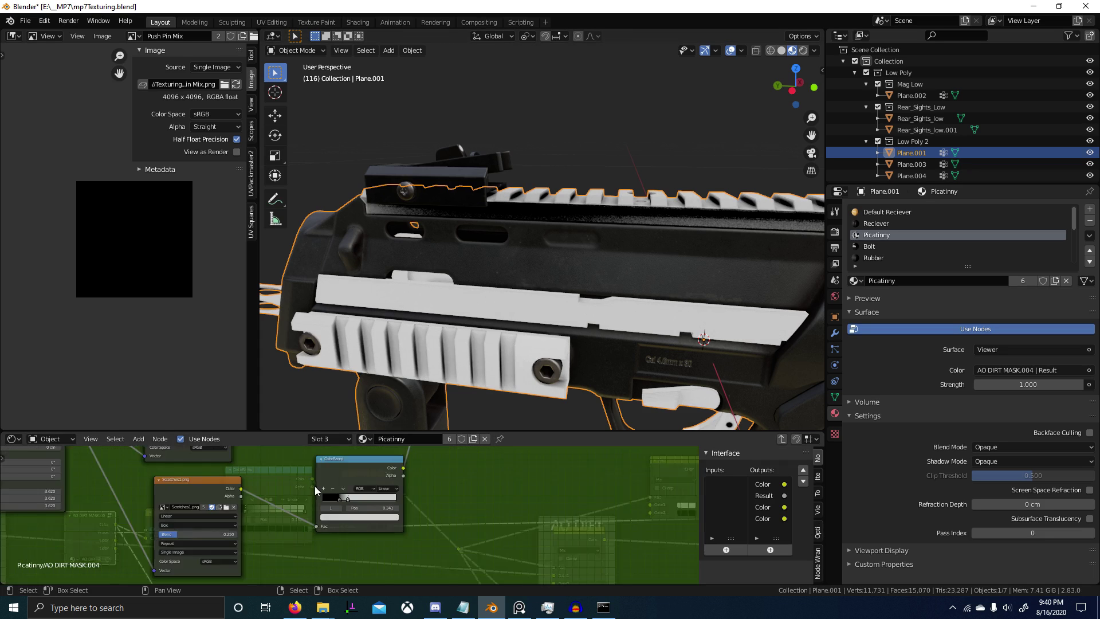
Inside the AO DIRT MASK.004 group, connect the Map Range node's Result to a new group output, then leave the group.
{"action": "key", "text": "Tab"}
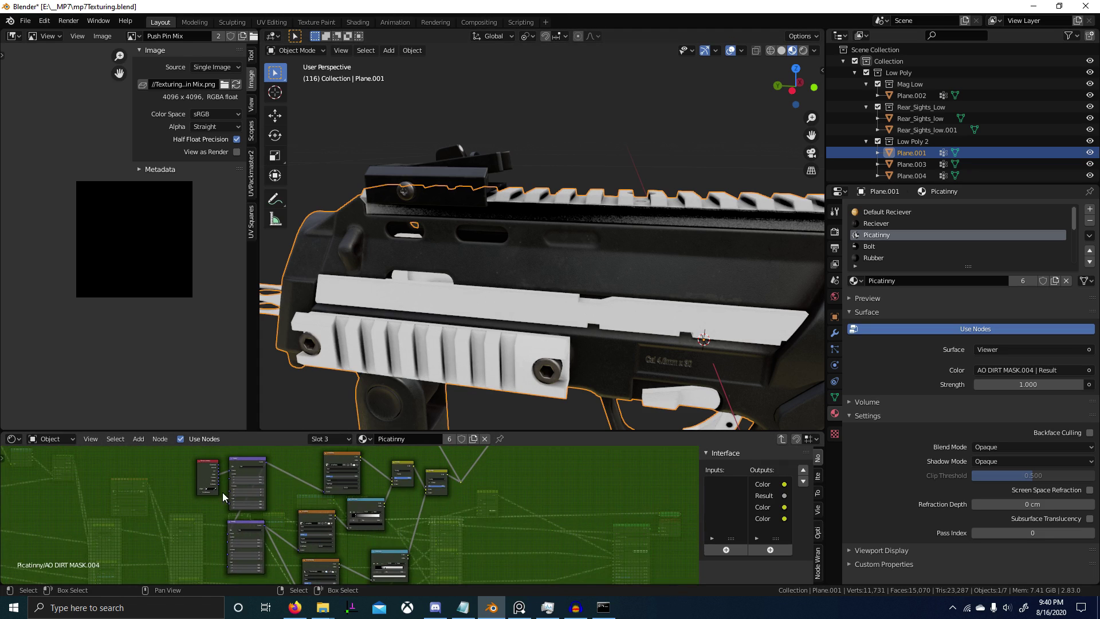
{"action": "scroll", "coordinate": [222, 493], "scroll_direction": "up", "scroll_amount": 2}
{"action": "scroll", "coordinate": [443, 501], "scroll_direction": "down", "scroll_amount": 3}
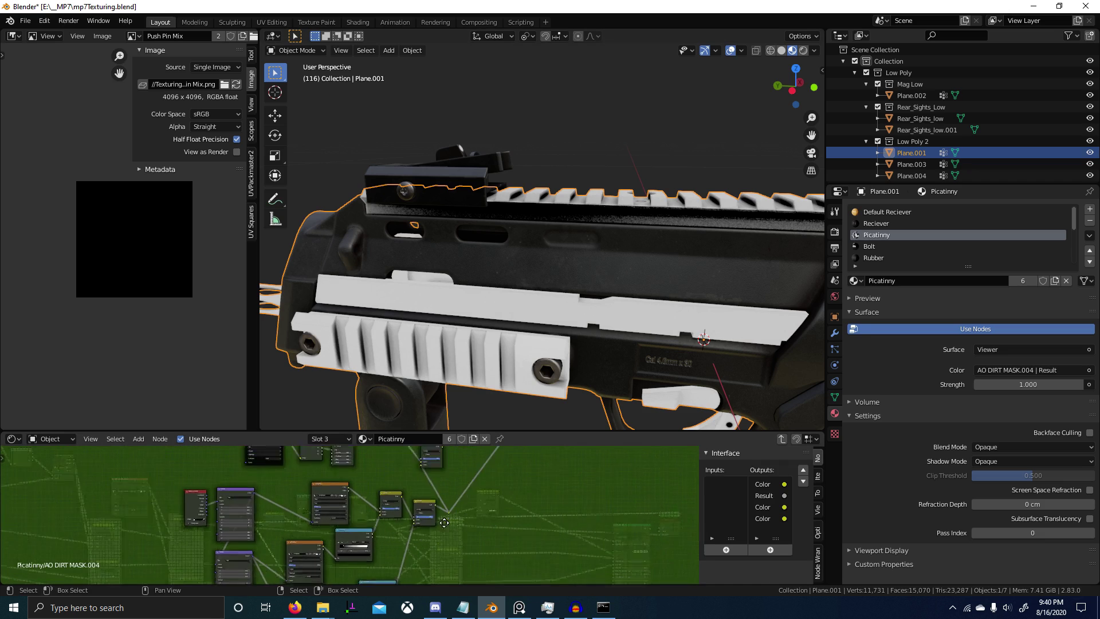
{"action": "middle_click_drag", "start_coordinate": [444, 502], "coordinate": [453, 450]}
{"action": "scroll", "coordinate": [277, 490], "scroll_direction": "up", "scroll_amount": 5}
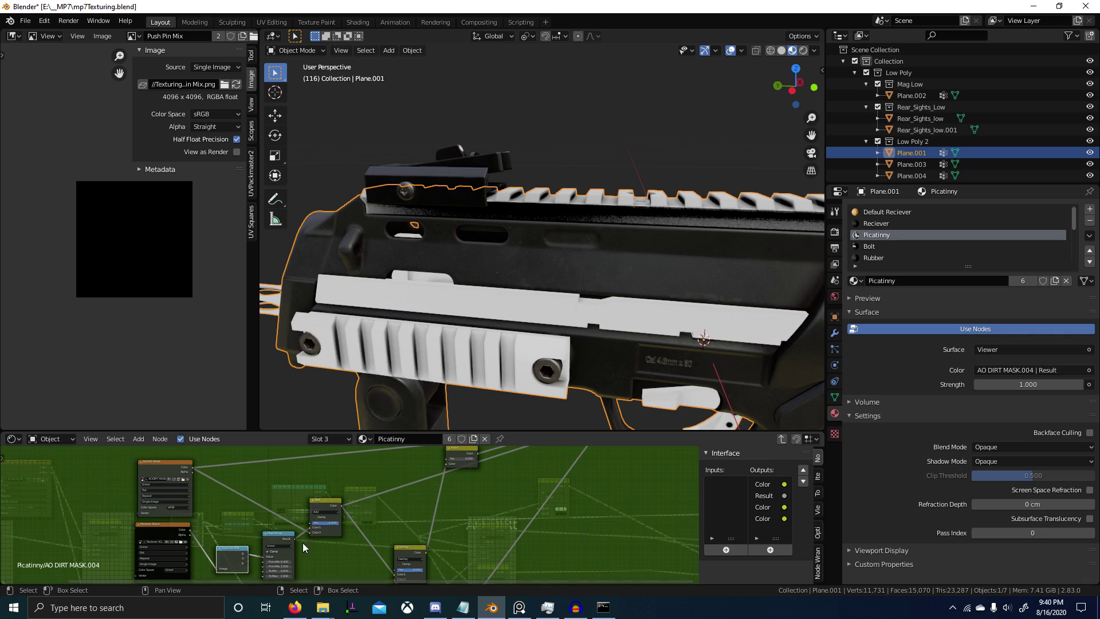
{"action": "scroll", "coordinate": [286, 548], "scroll_direction": "down", "scroll_amount": 1}
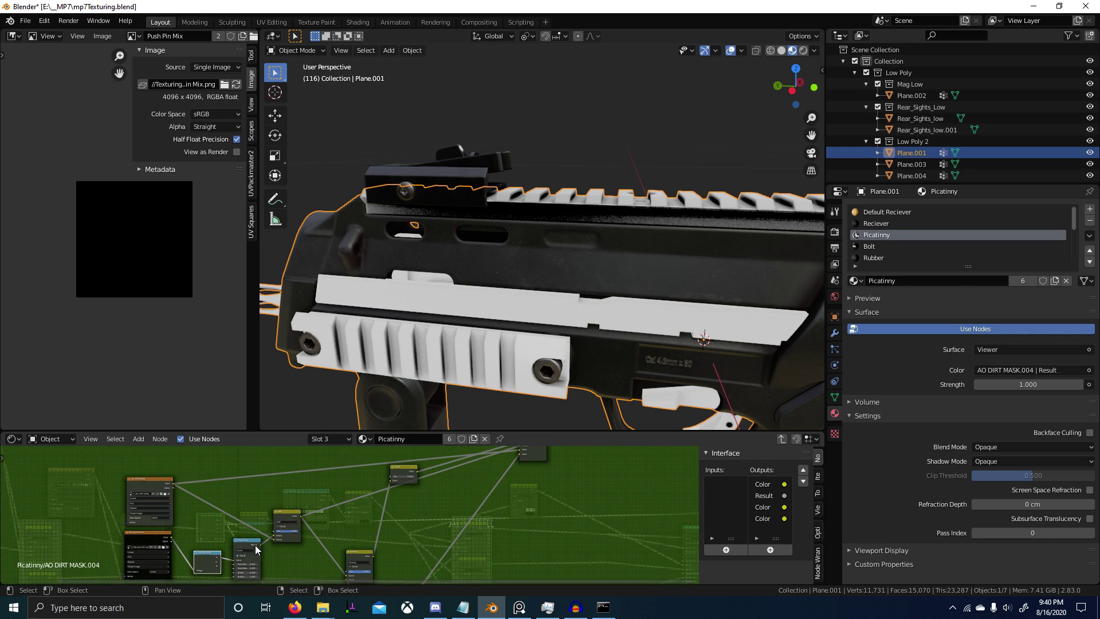
{"action": "left_click_drag", "start_coordinate": [259, 545], "coordinate": [520, 459]}
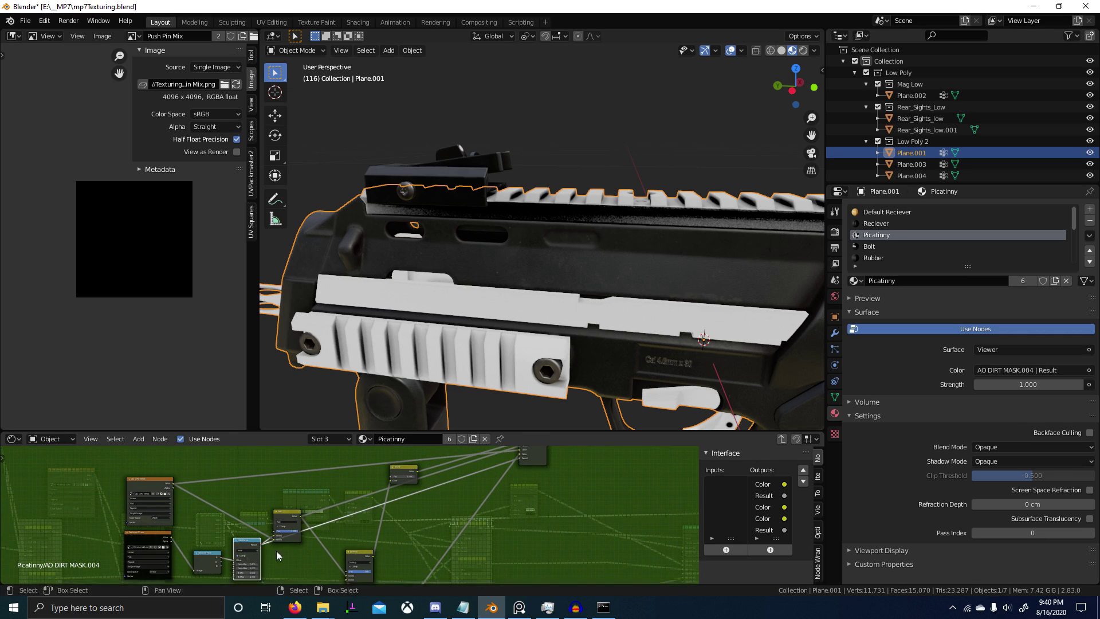
{"action": "key", "text": "ctrl+space"}
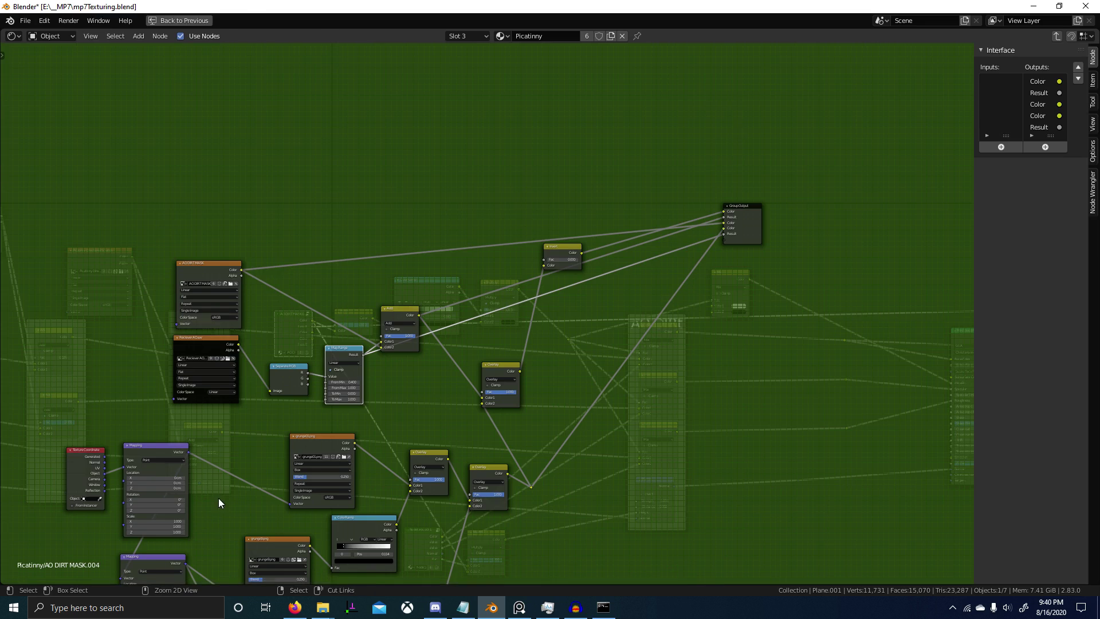
{"action": "key", "text": "ctrl+space"}
{"action": "key", "text": "Tab"}
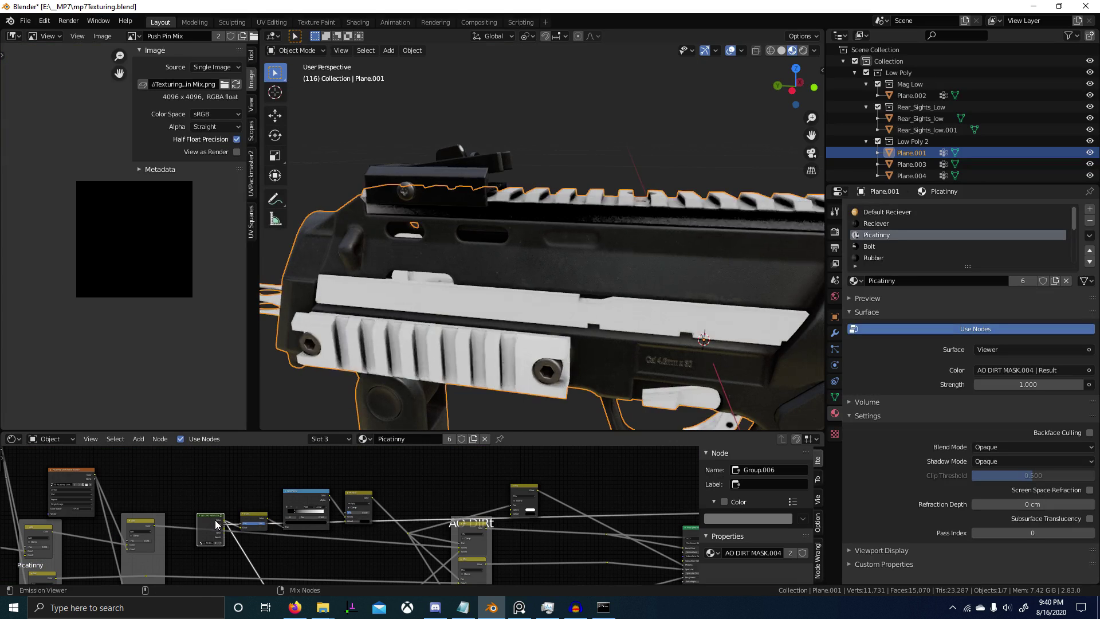
Examine the AO DIRT MASK group's Result output along the gun and up close on the top rail.
{"action": "middle_click_drag", "start_coordinate": [569, 318], "coordinate": [421, 336]}
{"action": "scroll", "coordinate": [488, 245], "scroll_direction": "down", "scroll_amount": 2}
{"action": "scroll", "coordinate": [561, 271], "scroll_direction": "up", "scroll_amount": 3}
{"action": "middle_click_drag", "start_coordinate": [561, 271], "coordinate": [452, 312], "text": "shift"}
{"action": "middle_click_drag", "start_coordinate": [453, 312], "coordinate": [505, 289]}
{"action": "scroll", "coordinate": [451, 283], "scroll_direction": "up", "scroll_amount": 5}
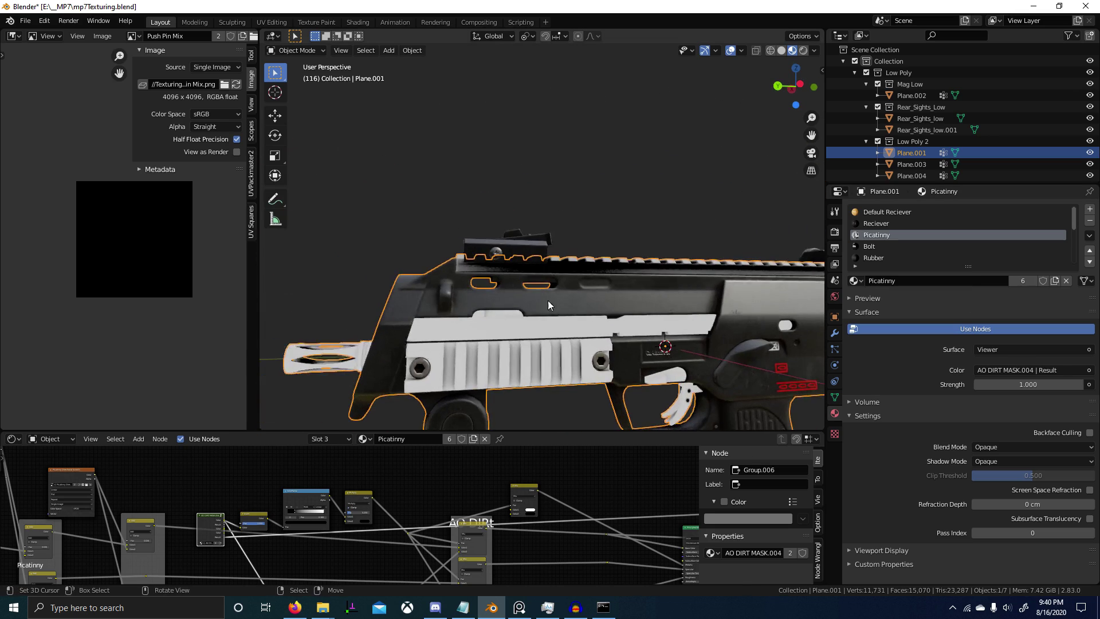
{"action": "key", "text": "Tab"}
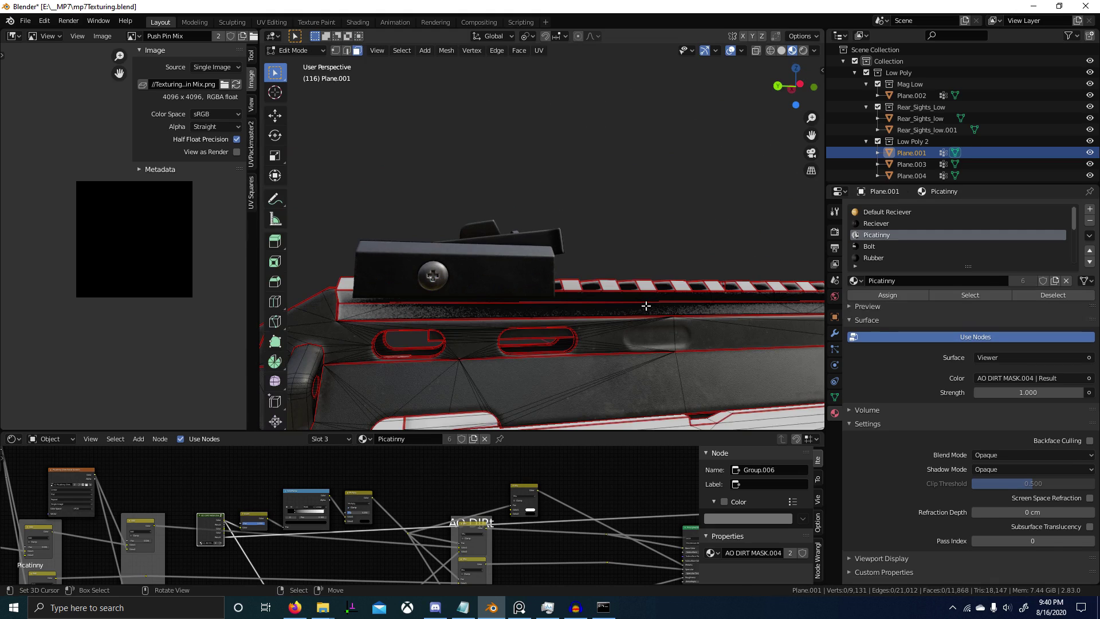
{"action": "key", "text": "Tab"}
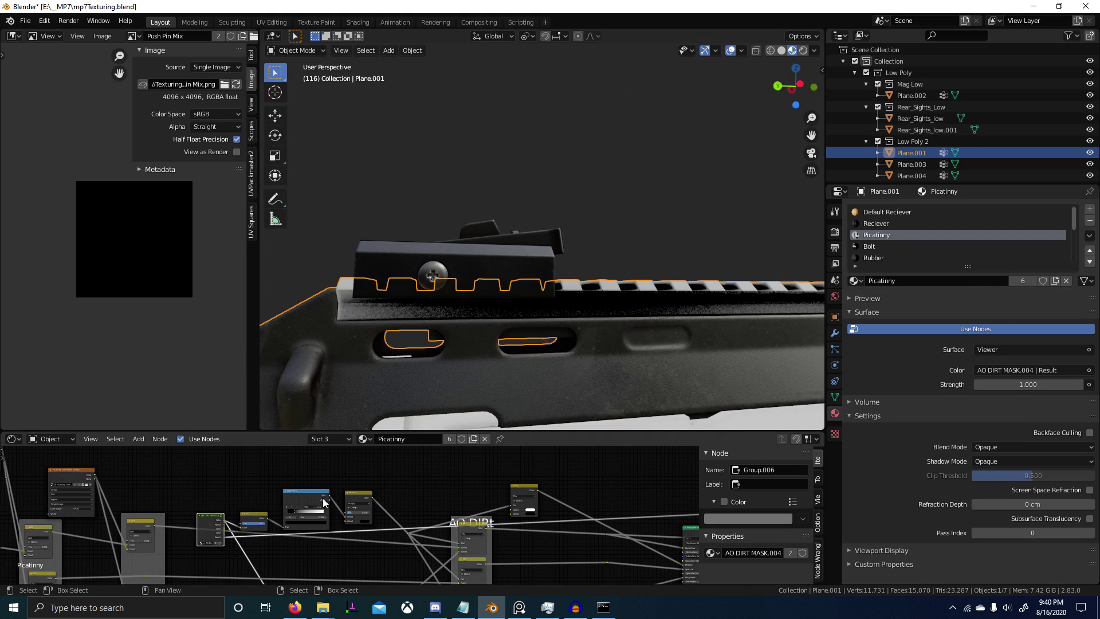
Reopen the AO DIRT MASK.004 group and move the image texture and Separate RGB nodes farther from the Map Range node.
{"action": "key", "text": "Tab"}
{"action": "scroll", "coordinate": [359, 493], "scroll_direction": "up", "scroll_amount": 6}
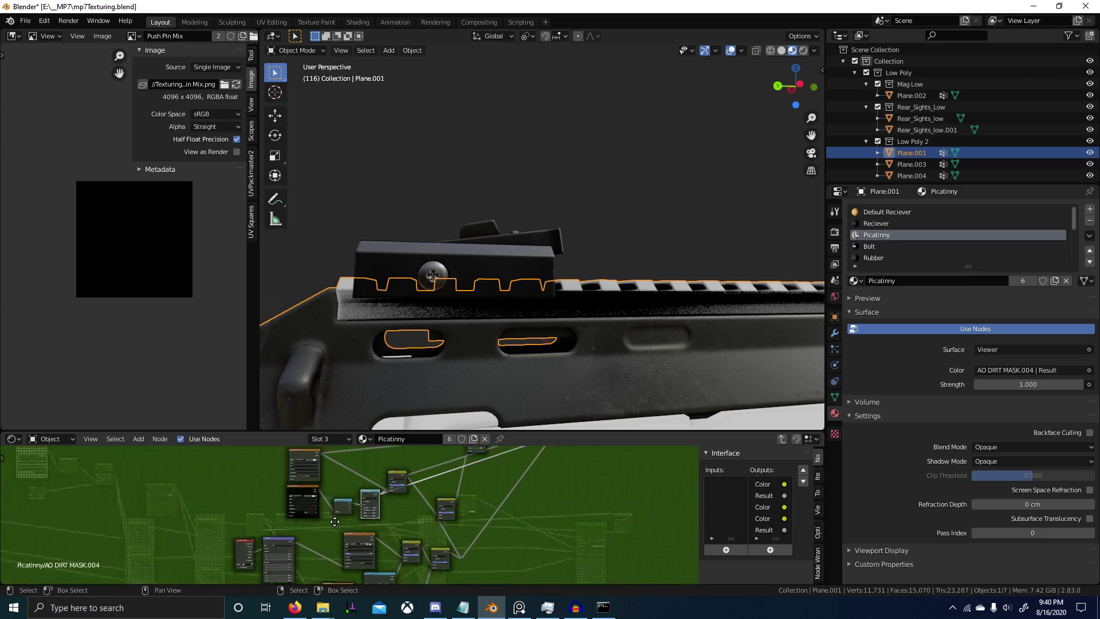
{"action": "key", "text": "g"}
{"action": "left_click", "coordinate": [45, 497]}
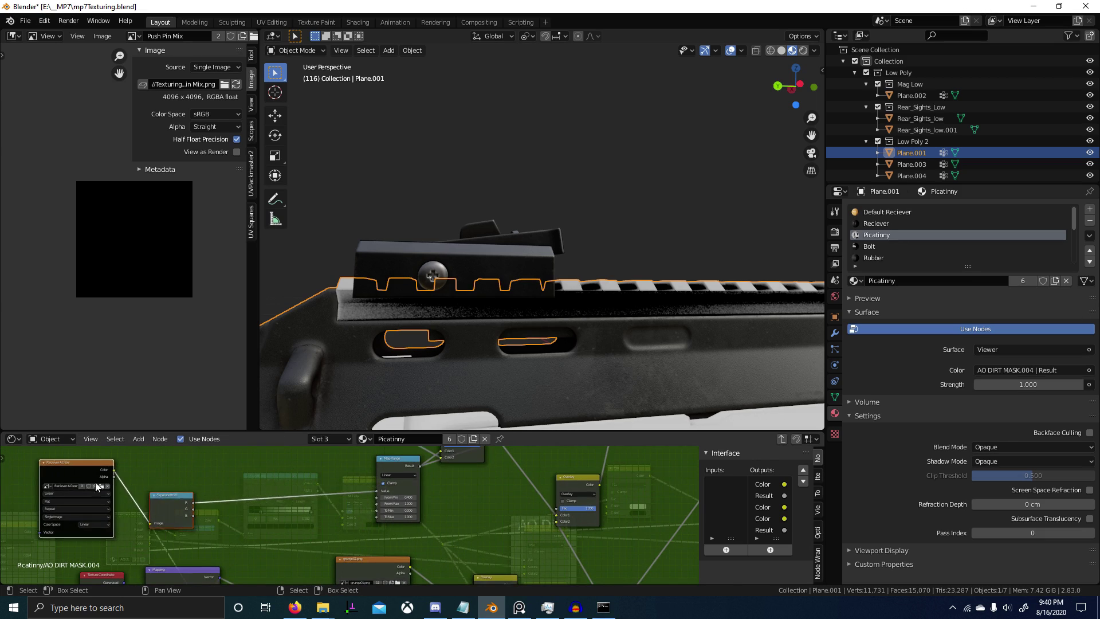
Add an Image Texture node inside the AO DIRT MASK.004 group and place it above the receiver AO texture.
{"action": "middle_click_drag", "start_coordinate": [114, 482], "coordinate": [212, 480]}
{"action": "key", "text": "shift+a"}
{"action": "left_click", "coordinate": [287, 460]}
{"action": "type", "text": "image"}
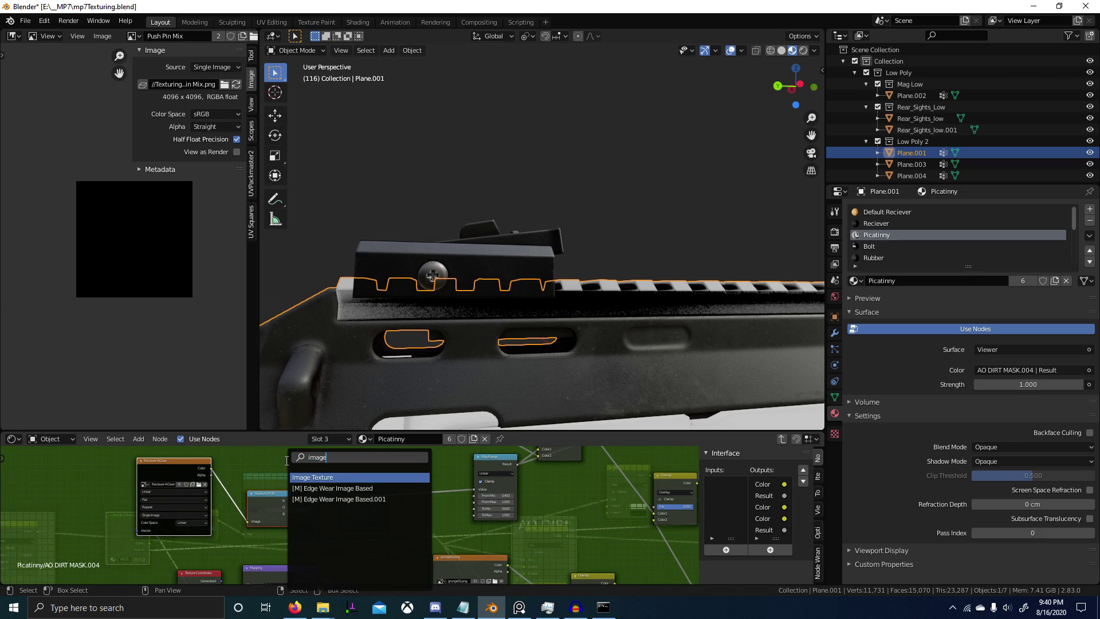
{"action": "key", "text": "Return"}
{"action": "left_click", "coordinate": [19, 451]}
{"action": "middle_click_drag", "start_coordinate": [112, 477], "coordinate": [165, 536]}
{"action": "key", "text": "g"}
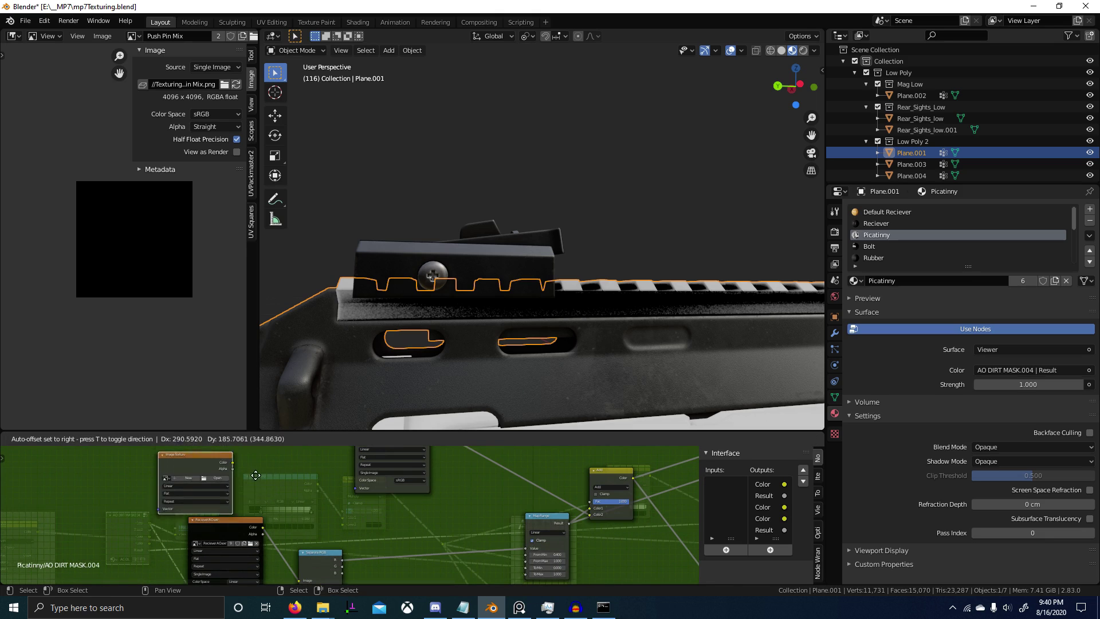
{"action": "left_click", "coordinate": [288, 467]}
Create a new image named AO PICATINNY FIX in the new texture node and reposition the node above the receiver AO texture.
{"action": "scroll", "coordinate": [482, 207], "scroll_direction": "down", "scroll_amount": 4}
{"action": "middle_click_drag", "start_coordinate": [349, 503], "coordinate": [358, 475]}
{"action": "scroll", "coordinate": [281, 465], "scroll_direction": "up", "scroll_amount": 6}
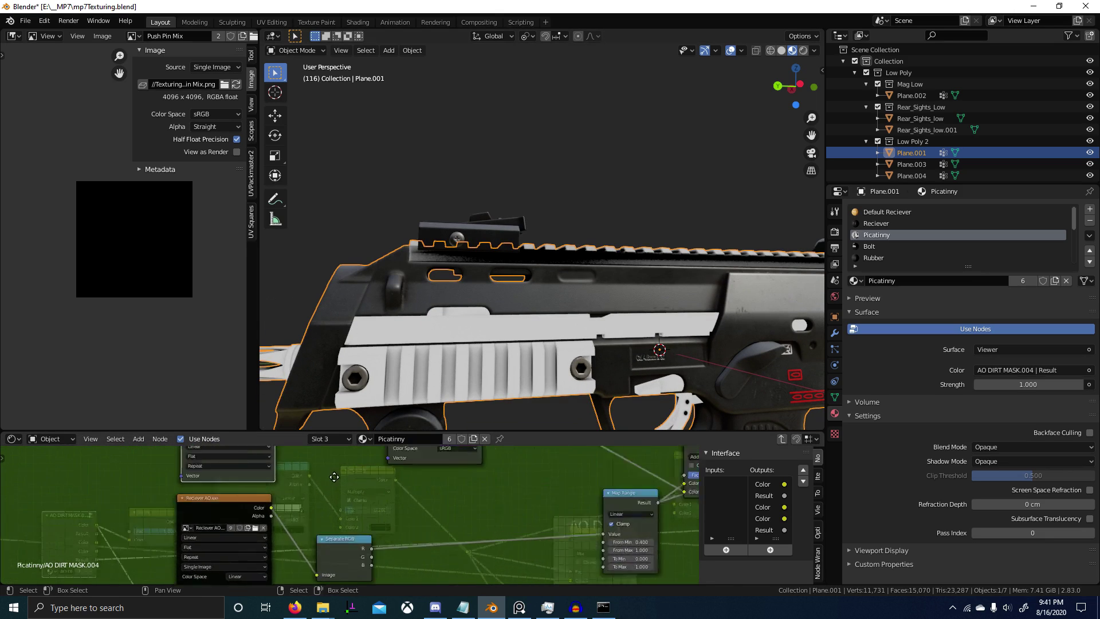
{"action": "middle_click_drag", "start_coordinate": [255, 464], "coordinate": [342, 533]}
{"action": "left_click", "coordinate": [290, 502]}
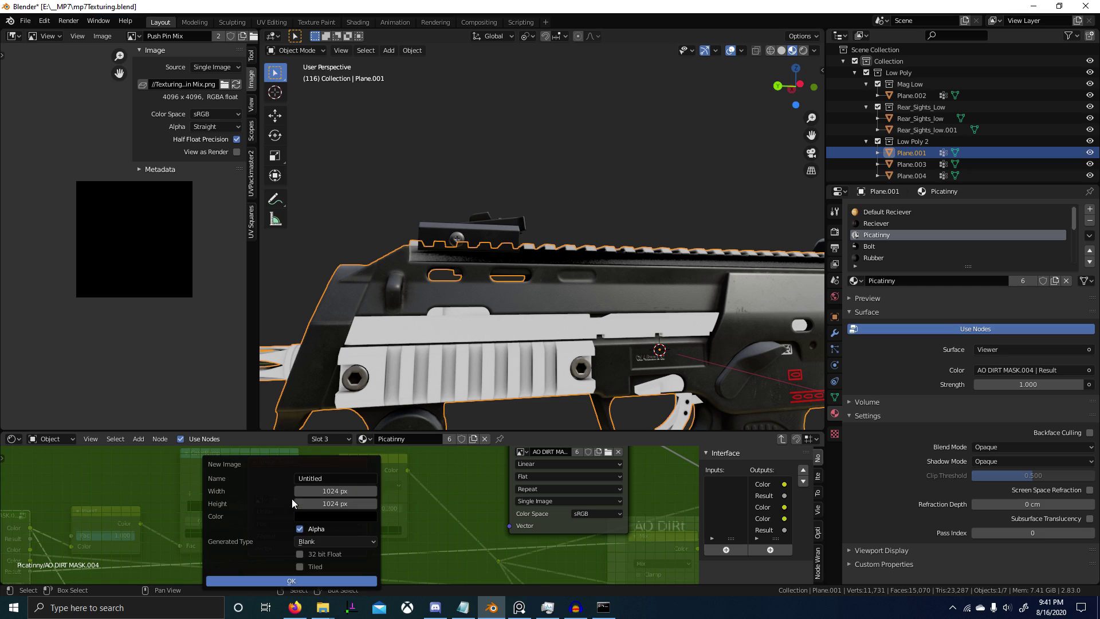
{"action": "left_click", "coordinate": [327, 481]}
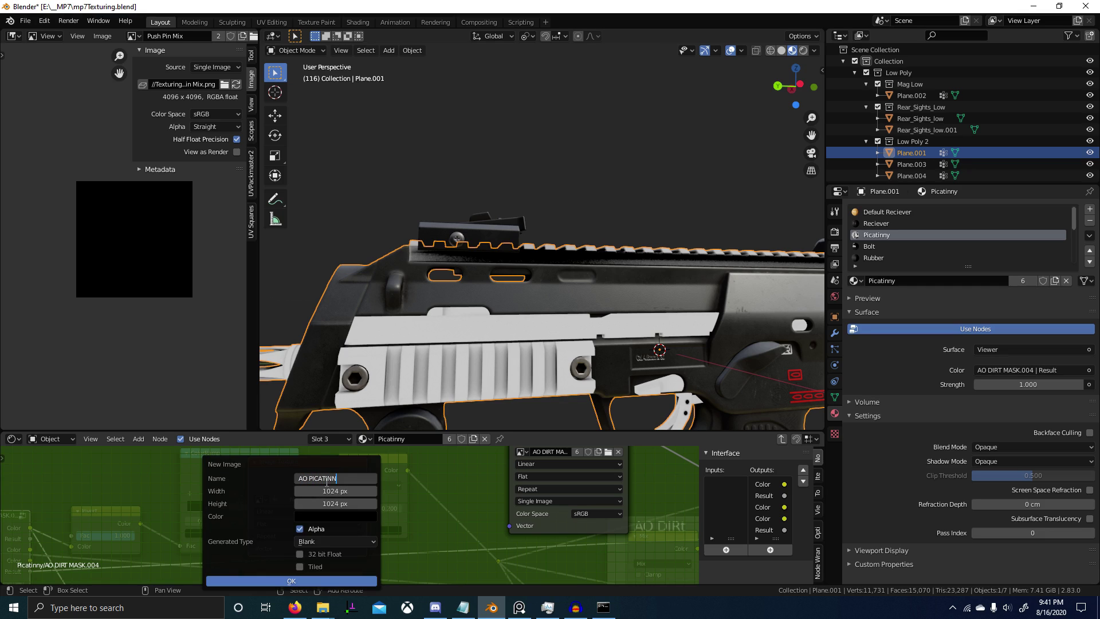
{"action": "left_click", "coordinate": [334, 492]}
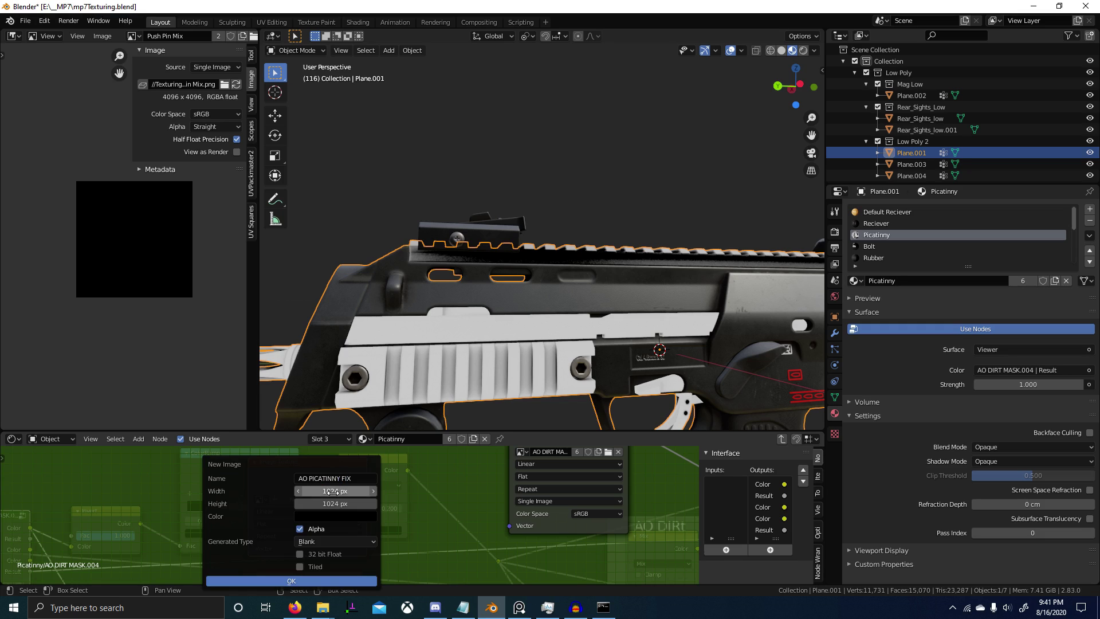
{"action": "key", "text": "Return"}
{"action": "scroll", "coordinate": [421, 545], "scroll_direction": "down", "scroll_amount": 3}
{"action": "middle_click_drag", "start_coordinate": [368, 518], "coordinate": [337, 495]}
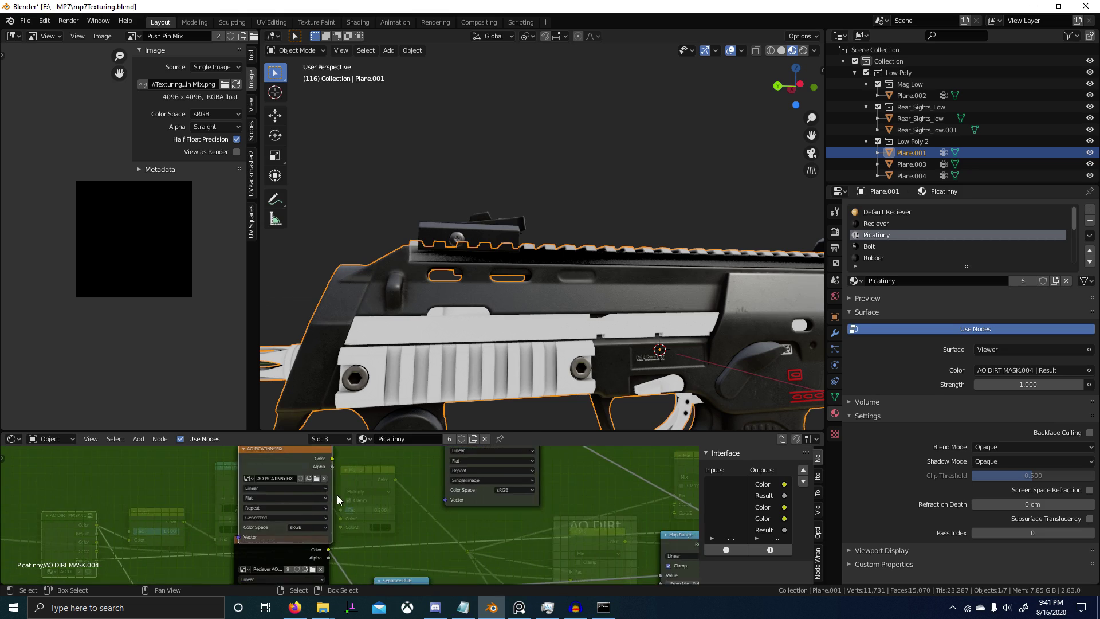
{"action": "scroll", "coordinate": [338, 500], "scroll_direction": "down", "scroll_amount": 2}
{"action": "key", "text": "g"}
{"action": "left_click", "coordinate": [325, 484]}
Add a MixRGB node with Clamp enabled and insert it between the Separate RGB node's R output and the Map Range node.
{"action": "scroll", "coordinate": [437, 513], "scroll_direction": "down", "scroll_amount": 1}
{"action": "key", "text": "shift+a"}
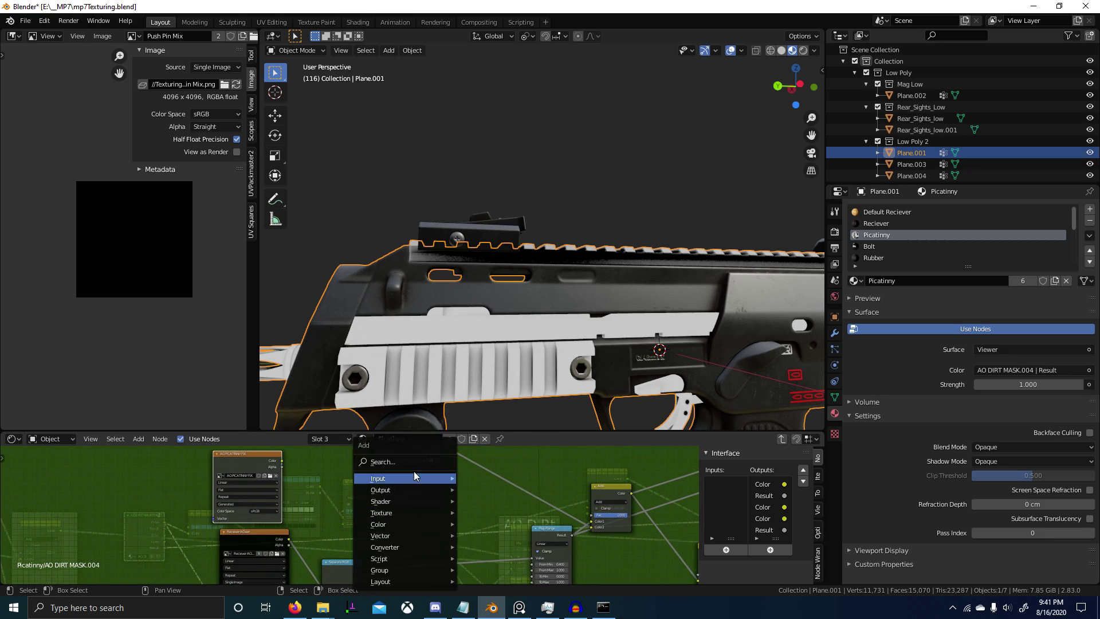
{"action": "left_click", "coordinate": [415, 462]}
{"action": "type", "text": "mix"}
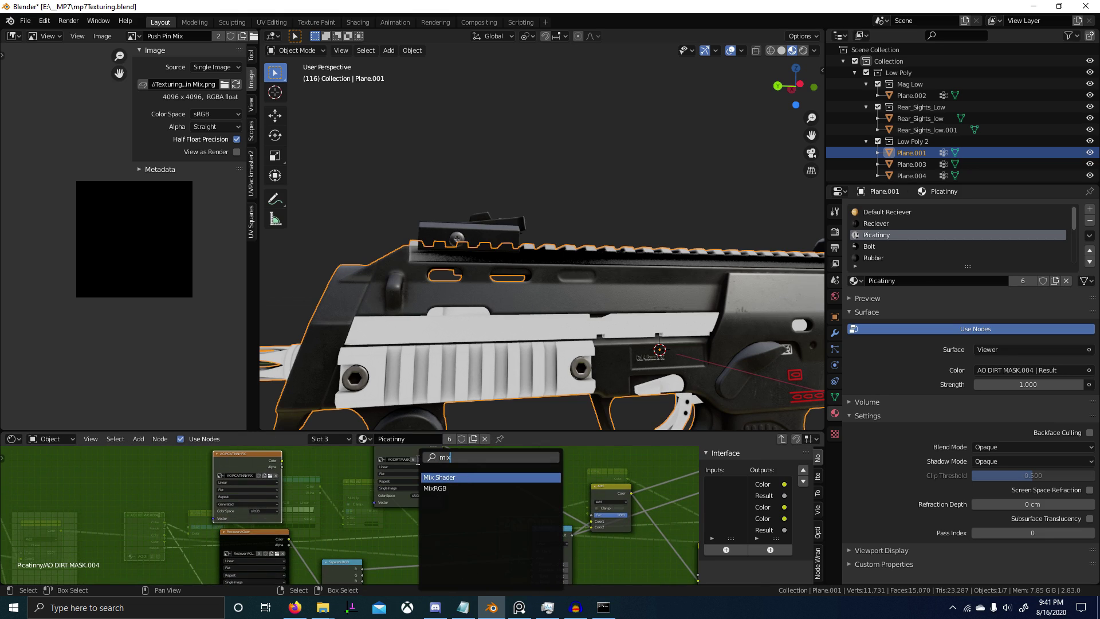
{"action": "key", "text": "Down"}
{"action": "key", "text": "Return"}
{"action": "left_click", "coordinate": [333, 458]}
{"action": "key", "text": "ctrl+space"}
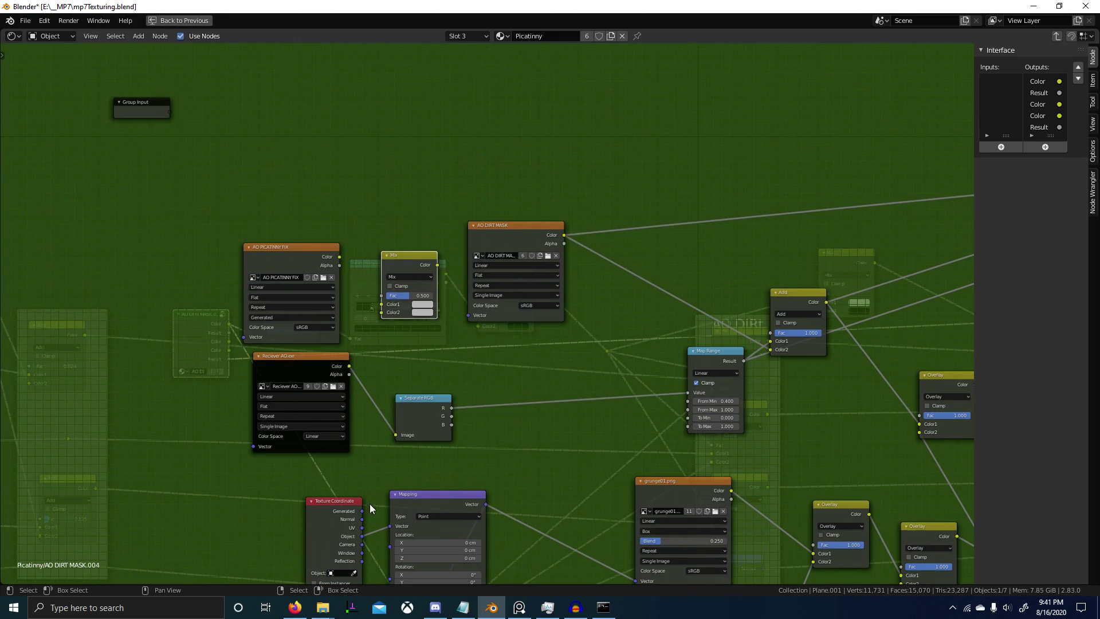
{"action": "left_click_drag", "start_coordinate": [406, 281], "coordinate": [507, 372]}
{"action": "scroll", "coordinate": [487, 380], "scroll_direction": "up", "scroll_amount": 2}
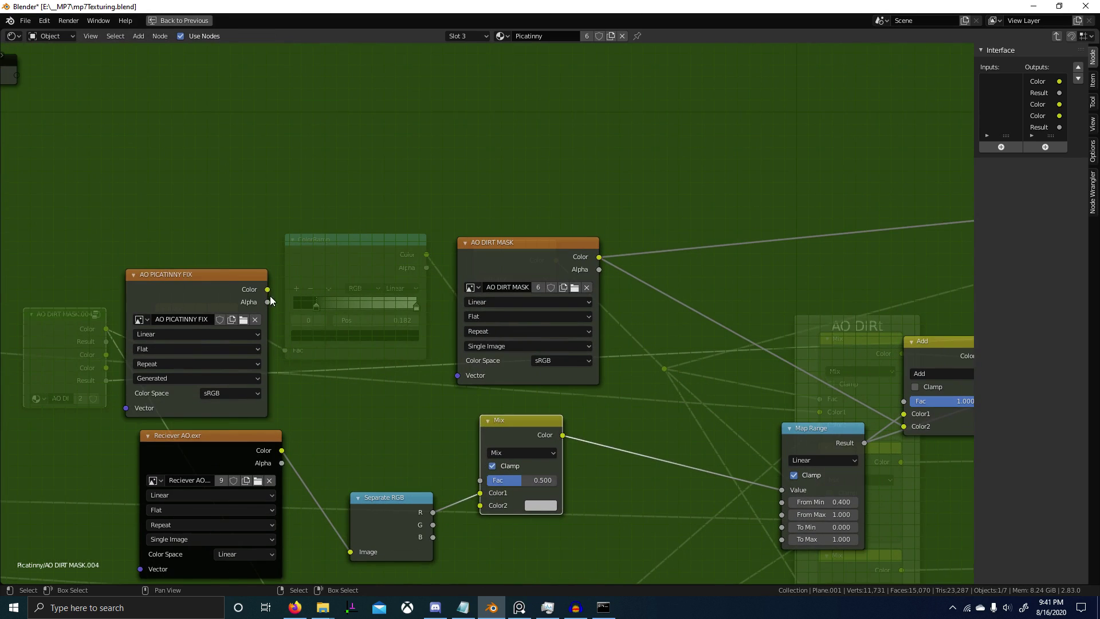
Connect the AO PICATINNY FIX color to the mix node's Color2 and set its blend mode to Add with factor 1.000.
{"action": "left_click_drag", "start_coordinate": [267, 289], "coordinate": [555, 479]}
{"action": "left_click", "coordinate": [511, 451]}
{"action": "left_click", "coordinate": [516, 335]}
Set the AO PICATINNY FIX image's color space to Linear.
{"action": "left_click", "coordinate": [221, 391]}
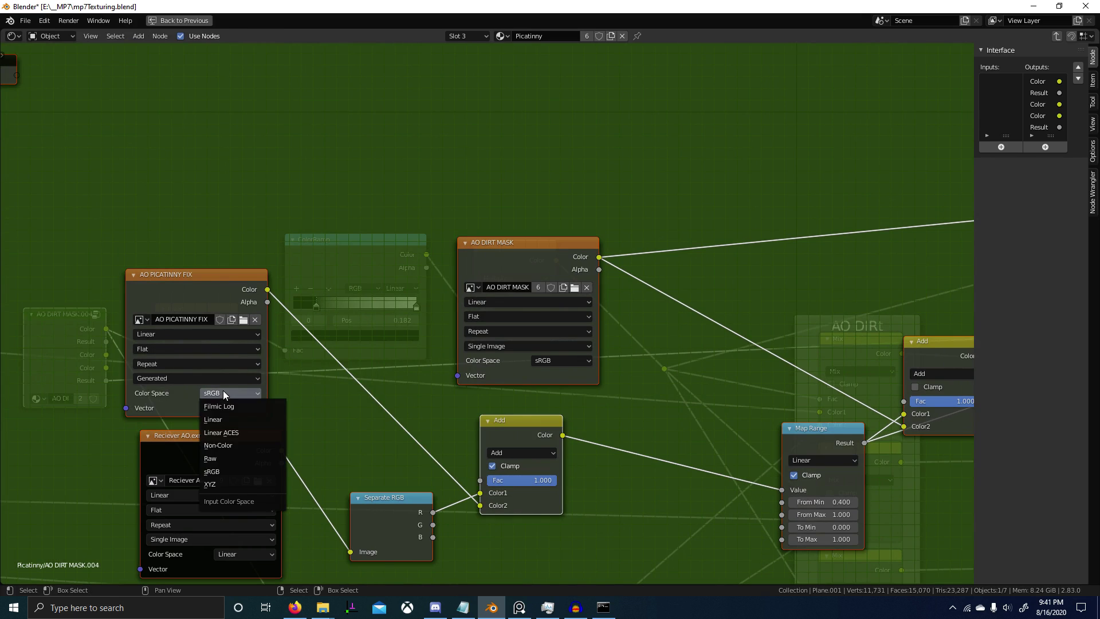
{"action": "left_click", "coordinate": [223, 418]}
{"action": "middle_click_drag", "start_coordinate": [304, 365], "coordinate": [342, 394]}
{"action": "left_click", "coordinate": [343, 394]}
{"action": "left_click", "coordinate": [259, 327]}
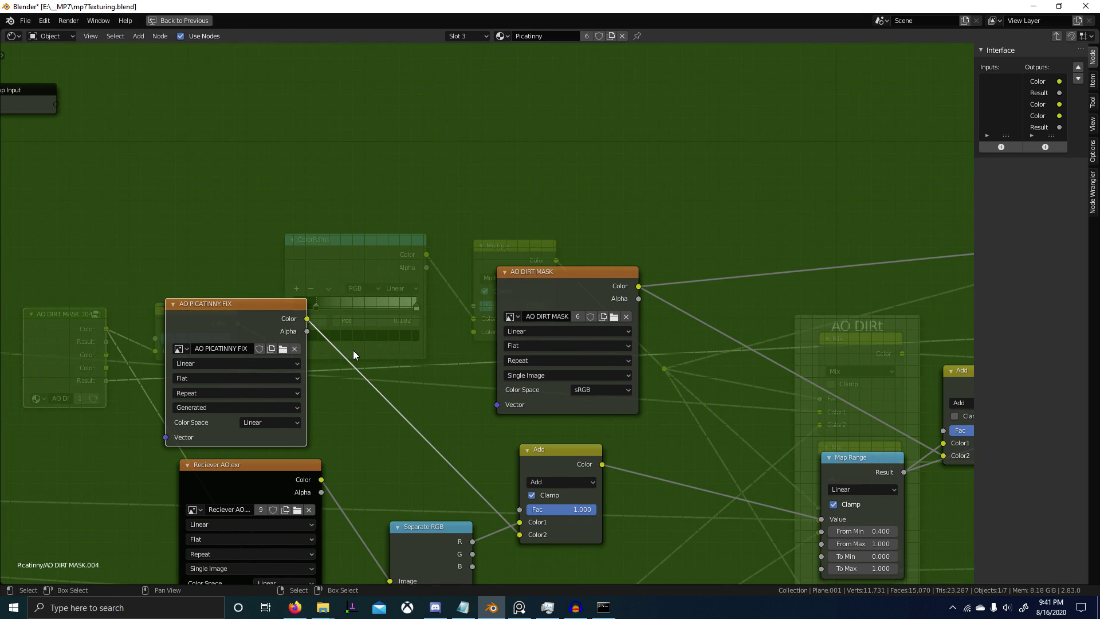
{"action": "scroll", "coordinate": [610, 483], "scroll_direction": "down", "scroll_amount": 1}
{"action": "key", "text": "ctrl+space"}
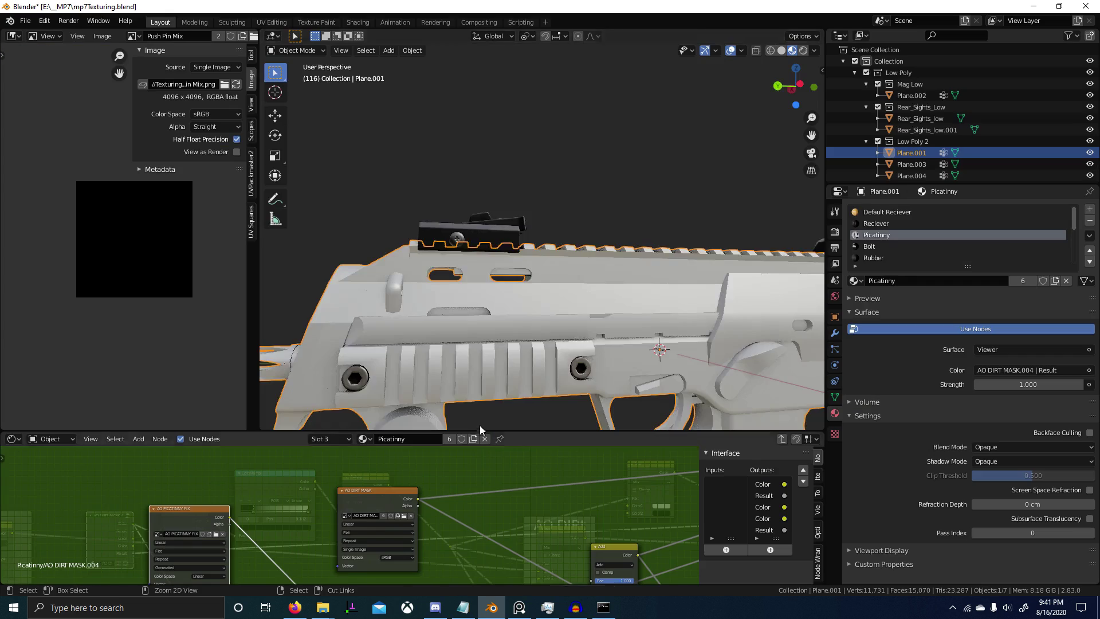
Examine the combined mask on the gun from several angles and up close along the top rail.
{"action": "scroll", "coordinate": [546, 353], "scroll_direction": "down", "scroll_amount": 2}
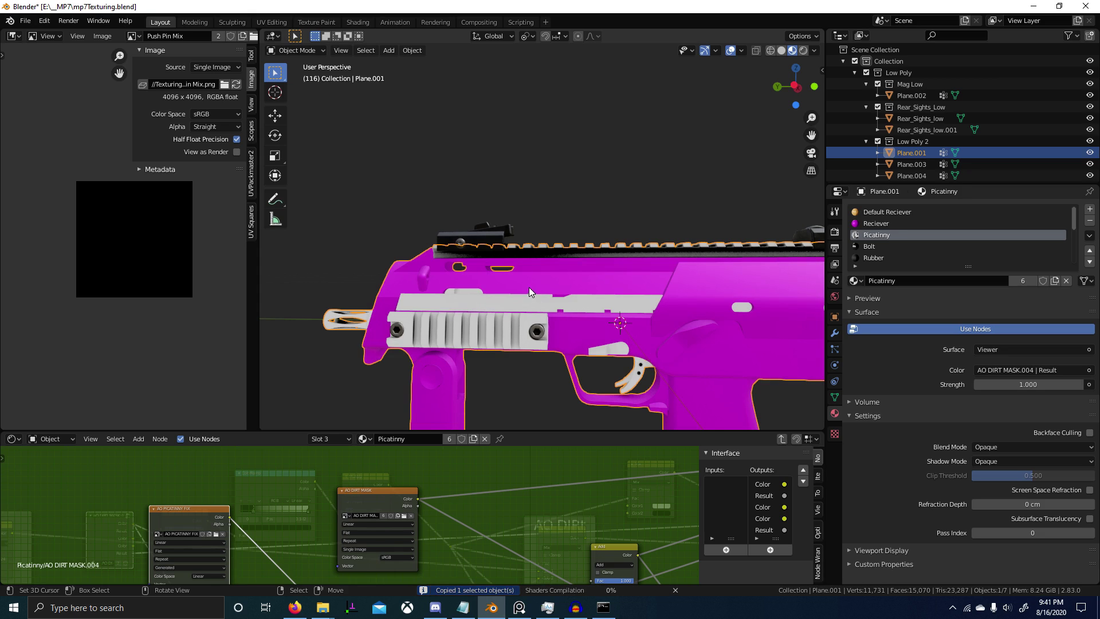
{"action": "scroll", "coordinate": [400, 503], "scroll_direction": "down", "scroll_amount": 3}
{"action": "scroll", "coordinate": [400, 503], "scroll_direction": "up", "scroll_amount": 6}
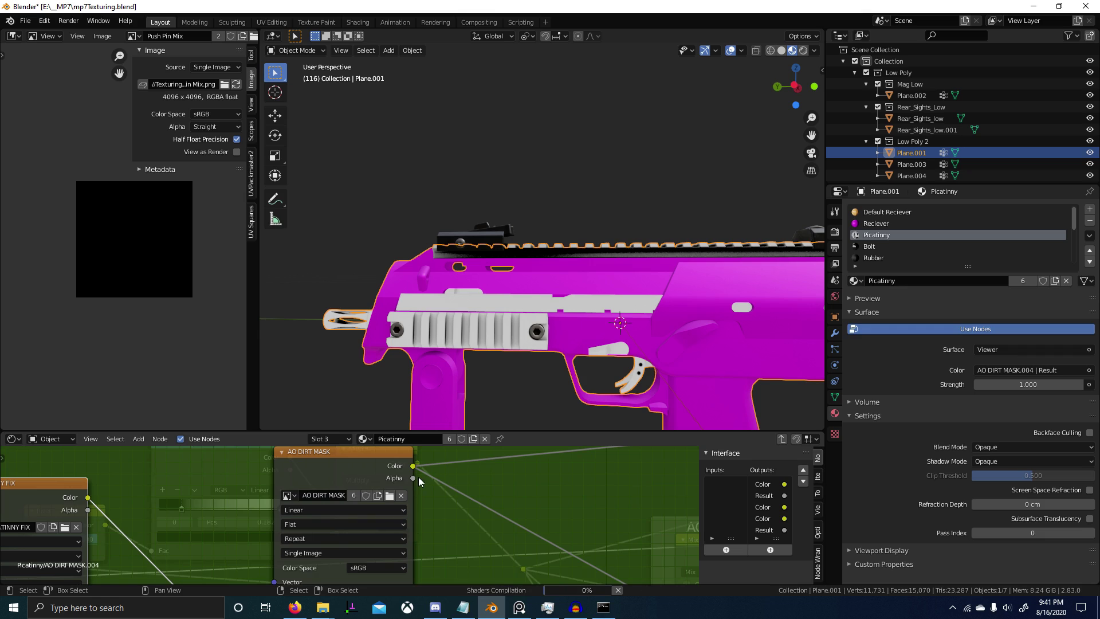
{"action": "scroll", "coordinate": [401, 483], "scroll_direction": "down", "scroll_amount": 5}
{"action": "scroll", "coordinate": [593, 355], "scroll_direction": "down", "scroll_amount": 4}
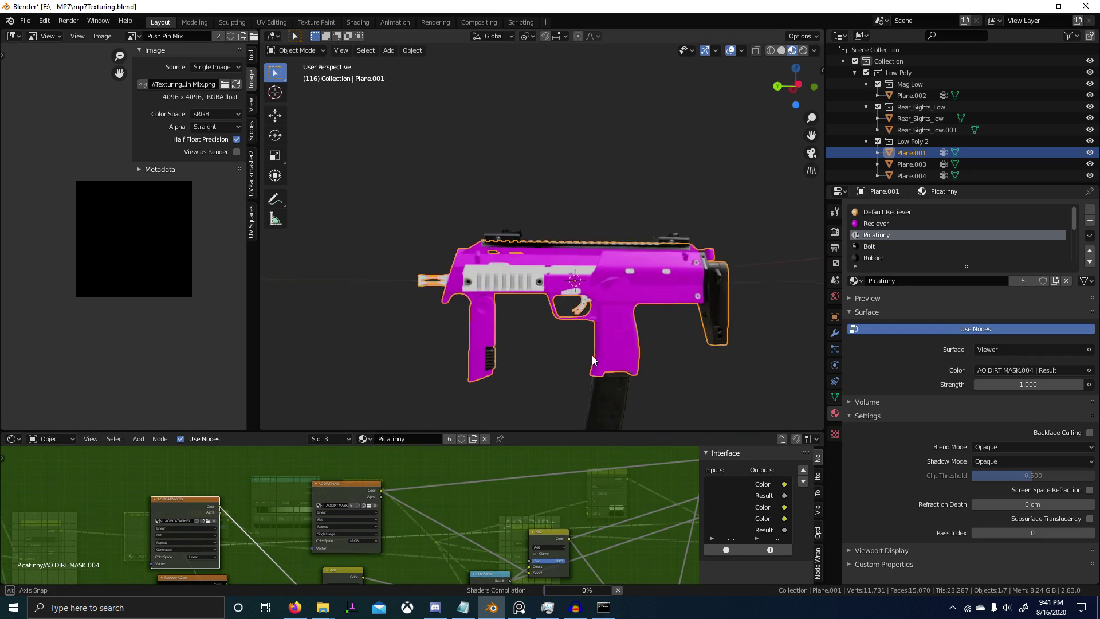
{"action": "middle_click_drag", "start_coordinate": [592, 355], "coordinate": [558, 366]}
{"action": "scroll", "coordinate": [480, 276], "scroll_direction": "up", "scroll_amount": 2}
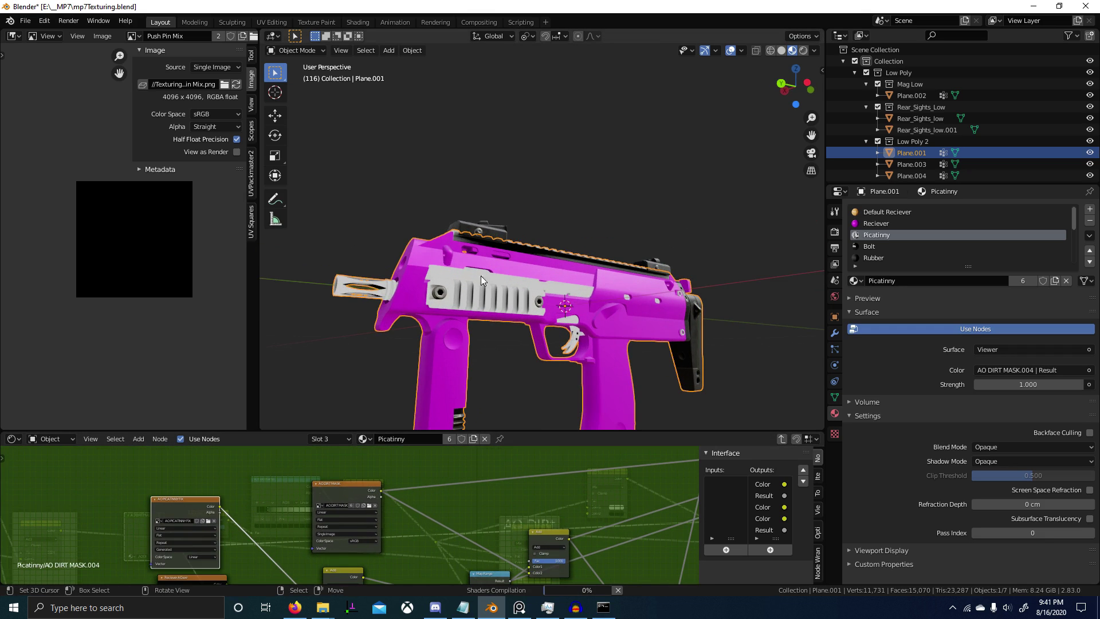
{"action": "scroll", "coordinate": [275, 510], "scroll_direction": "down", "scroll_amount": 5}
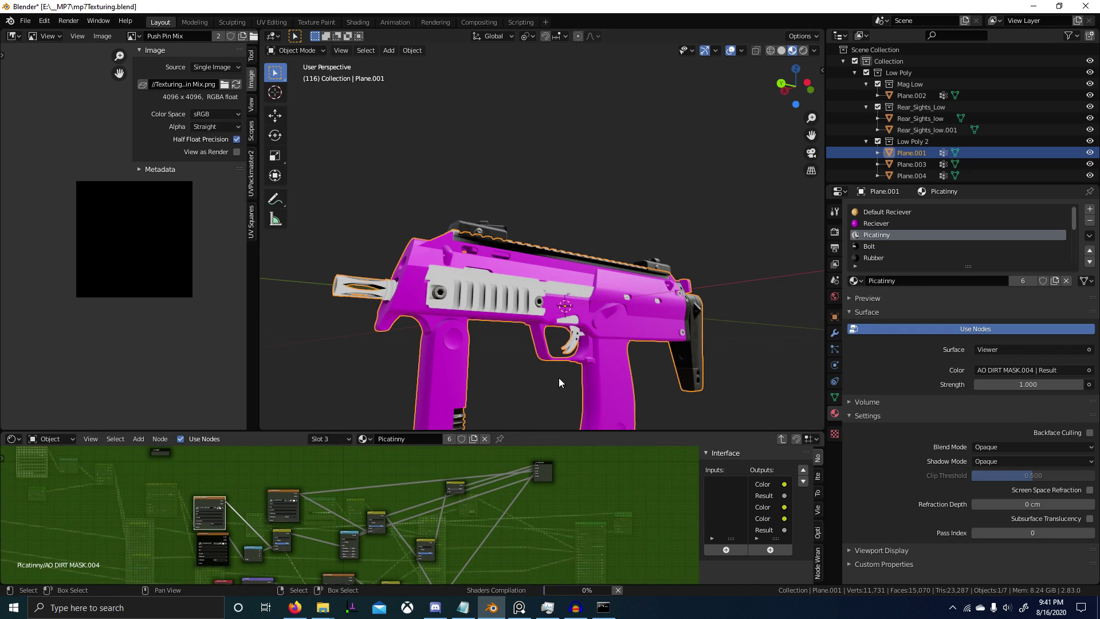
{"action": "scroll", "coordinate": [552, 384], "scroll_direction": "up", "scroll_amount": 10}
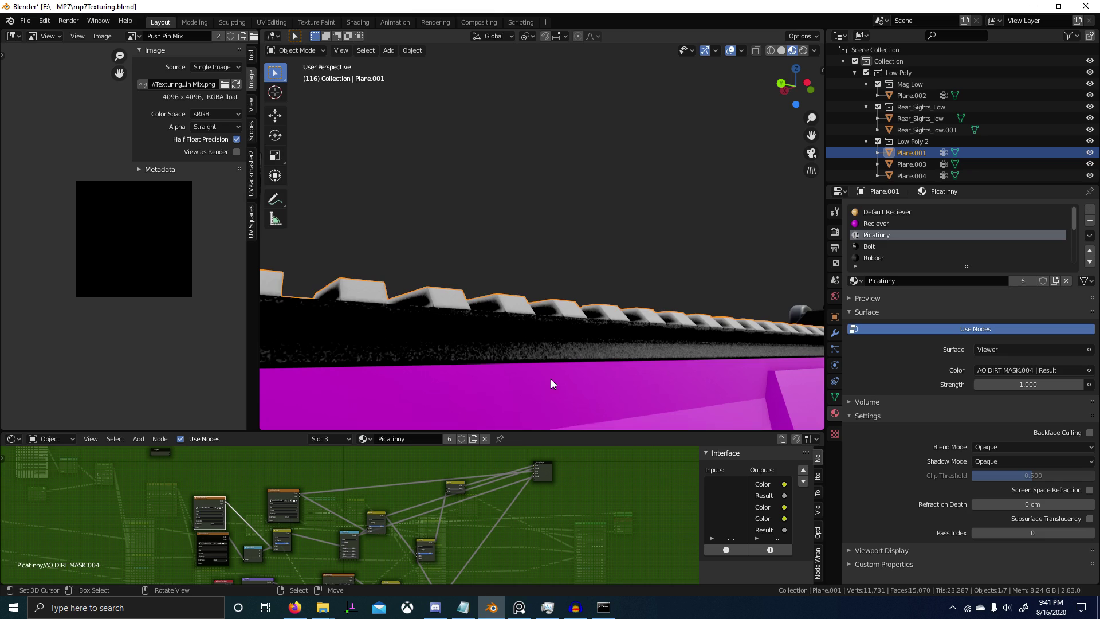
{"action": "scroll", "coordinate": [551, 382], "scroll_direction": "down", "scroll_amount": 6}
{"action": "middle_click_drag", "start_coordinate": [622, 318], "coordinate": [576, 344]}
{"action": "scroll", "coordinate": [591, 417], "scroll_direction": "down", "scroll_amount": 3}
{"action": "middle_click_drag", "start_coordinate": [591, 418], "coordinate": [557, 411]}
Preview the AO DIRT MASK texture, select AO PICATINNY FIX, and compare their nodes with the shading on the gun.
{"action": "middle_click_drag", "start_coordinate": [284, 525], "coordinate": [424, 534]}
{"action": "scroll", "coordinate": [363, 528], "scroll_direction": "up", "scroll_amount": 6}
{"action": "scroll", "coordinate": [429, 505], "scroll_direction": "up", "scroll_amount": 5}
{"action": "scroll", "coordinate": [424, 534], "scroll_direction": "down", "scroll_amount": 2}
{"action": "scroll", "coordinate": [426, 505], "scroll_direction": "up", "scroll_amount": 2}
{"action": "scroll", "coordinate": [426, 505], "scroll_direction": "down", "scroll_amount": 2}
{"action": "middle_click_drag", "start_coordinate": [456, 487], "coordinate": [404, 522]}
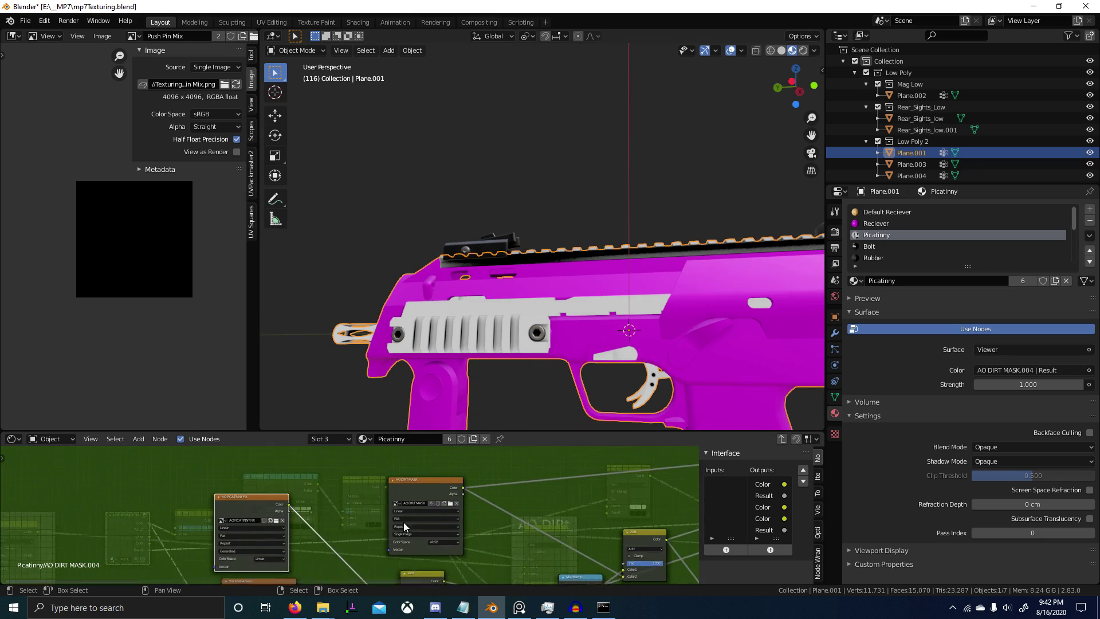
{"action": "scroll", "coordinate": [403, 522], "scroll_direction": "up", "scroll_amount": 5}
{"action": "left_click", "coordinate": [455, 480], "text": "ctrl+shift"}
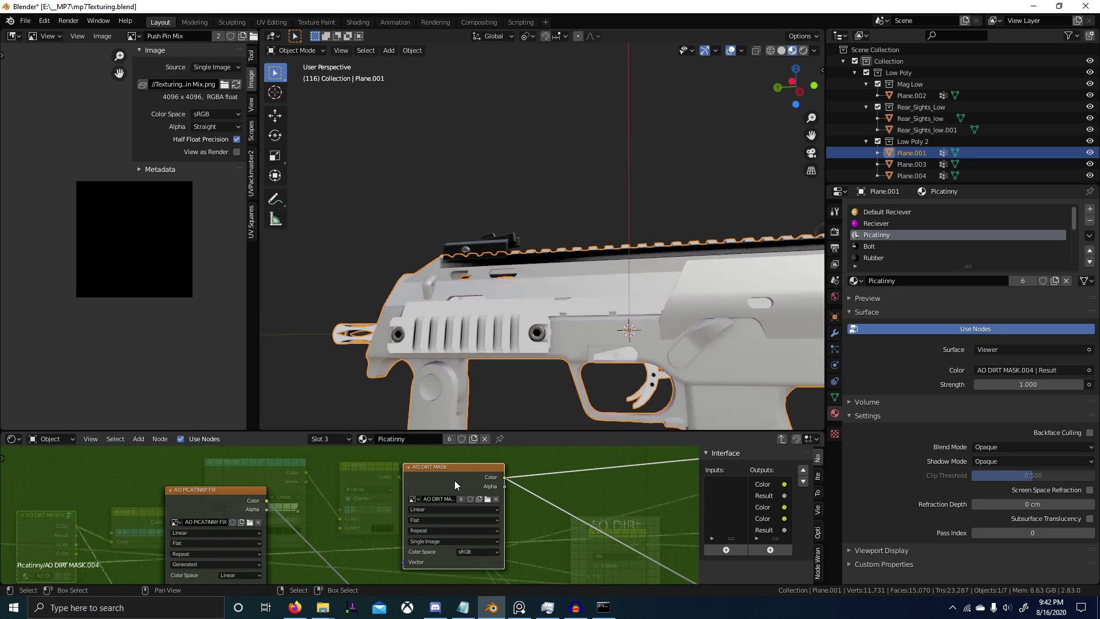
{"action": "left_click", "coordinate": [215, 496]}
{"action": "scroll", "coordinate": [344, 509], "scroll_direction": "down", "scroll_amount": 3}
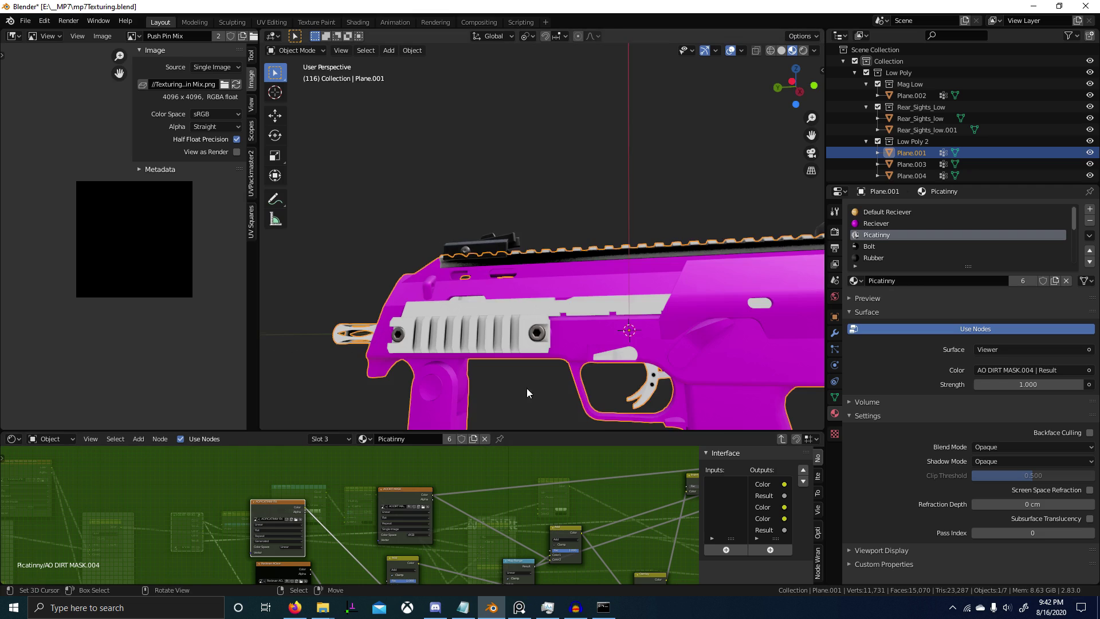
{"action": "middle_click_drag", "start_coordinate": [527, 387], "coordinate": [504, 401]}
{"action": "scroll", "coordinate": [577, 407], "scroll_direction": "up", "scroll_amount": 2}
{"action": "scroll", "coordinate": [418, 510], "scroll_direction": "up", "scroll_amount": 2}
{"action": "scroll", "coordinate": [329, 500], "scroll_direction": "up", "scroll_amount": 2}
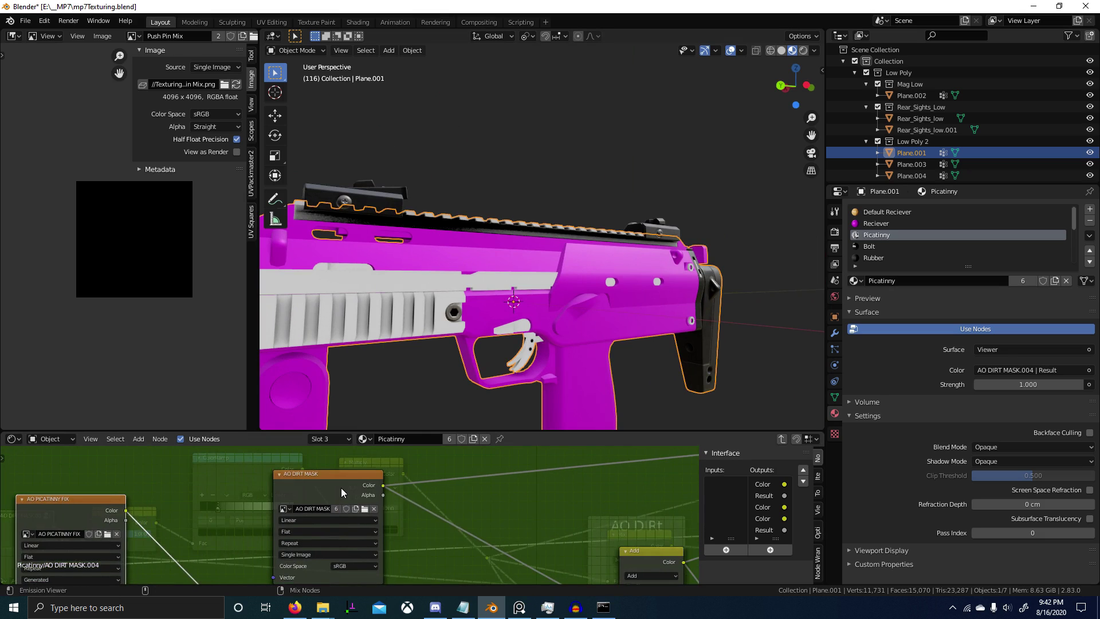
{"action": "left_click", "coordinate": [342, 487]}
{"action": "scroll", "coordinate": [482, 479], "scroll_direction": "down", "scroll_amount": 5}
{"action": "middle_click_drag", "start_coordinate": [504, 478], "coordinate": [141, 528]}
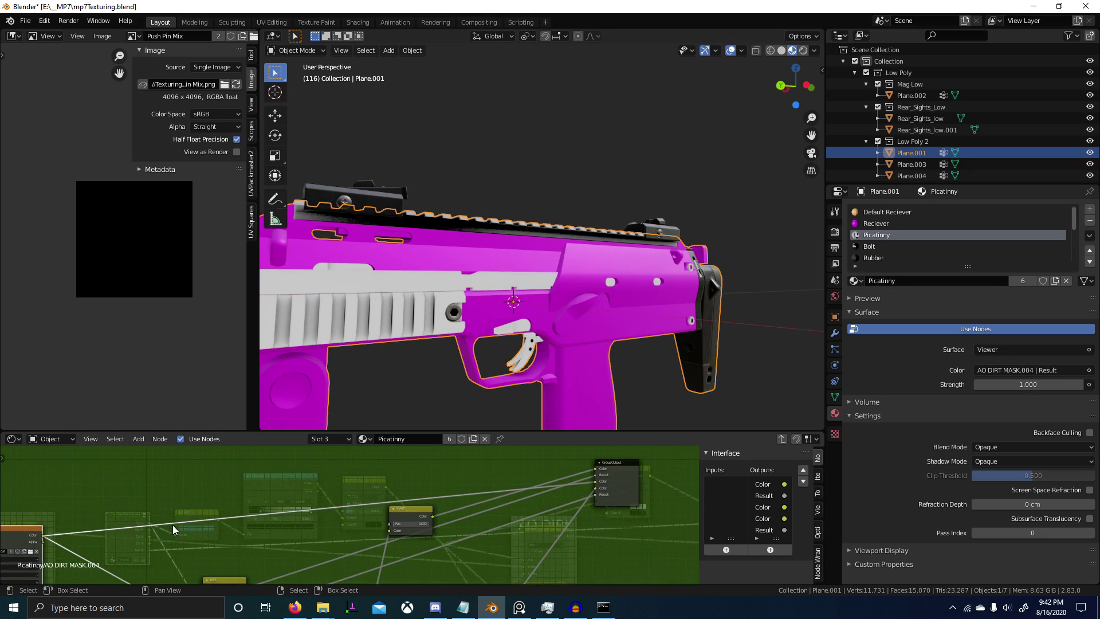
Leave the group and preview the AO DIRT MASK.004 outputs in turn, inspecting the masks on the rails.
{"action": "key", "text": "Tab"}
{"action": "scroll", "coordinate": [221, 521], "scroll_direction": "up", "scroll_amount": 4}
{"action": "left_click", "coordinate": [232, 494], "text": "ctrl+shift"}
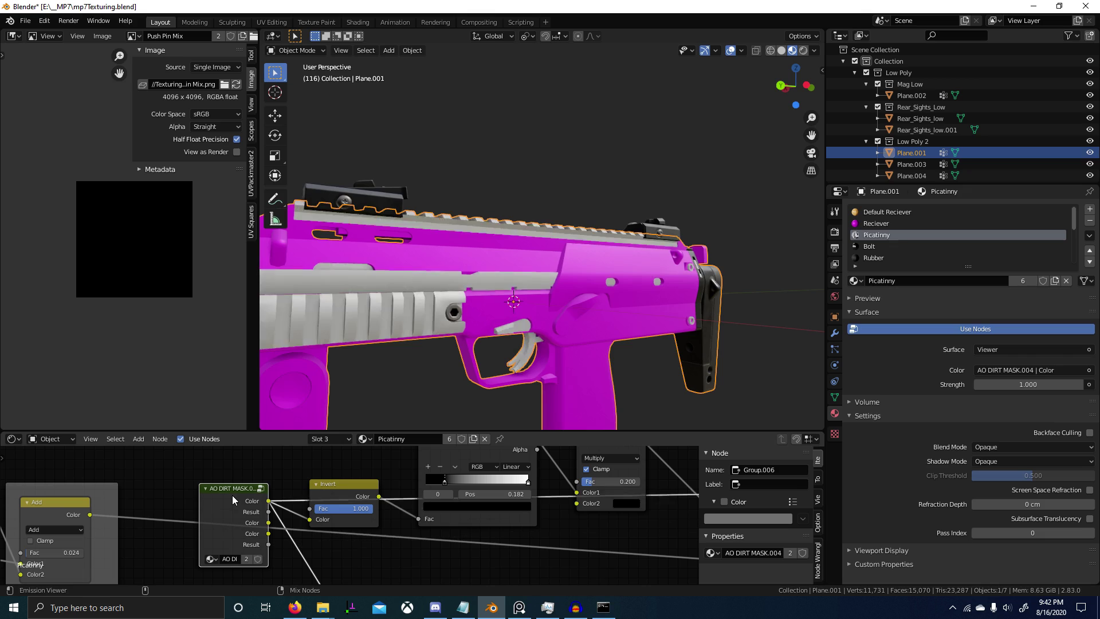
{"action": "left_click", "coordinate": [231, 493], "text": "ctrl+shift"}
{"action": "left_click", "coordinate": [232, 494], "text": "ctrl+shift"}
{"action": "middle_click_drag", "start_coordinate": [489, 355], "coordinate": [507, 375]}
{"action": "scroll", "coordinate": [574, 370], "scroll_direction": "up", "scroll_amount": 2}
{"action": "middle_click_drag", "start_coordinate": [573, 367], "coordinate": [492, 367], "text": "shift"}
Reopen the group to check its Map Range and Add nodes, inspect the gun's other side, and leave the group.
{"action": "key", "text": "Tab"}
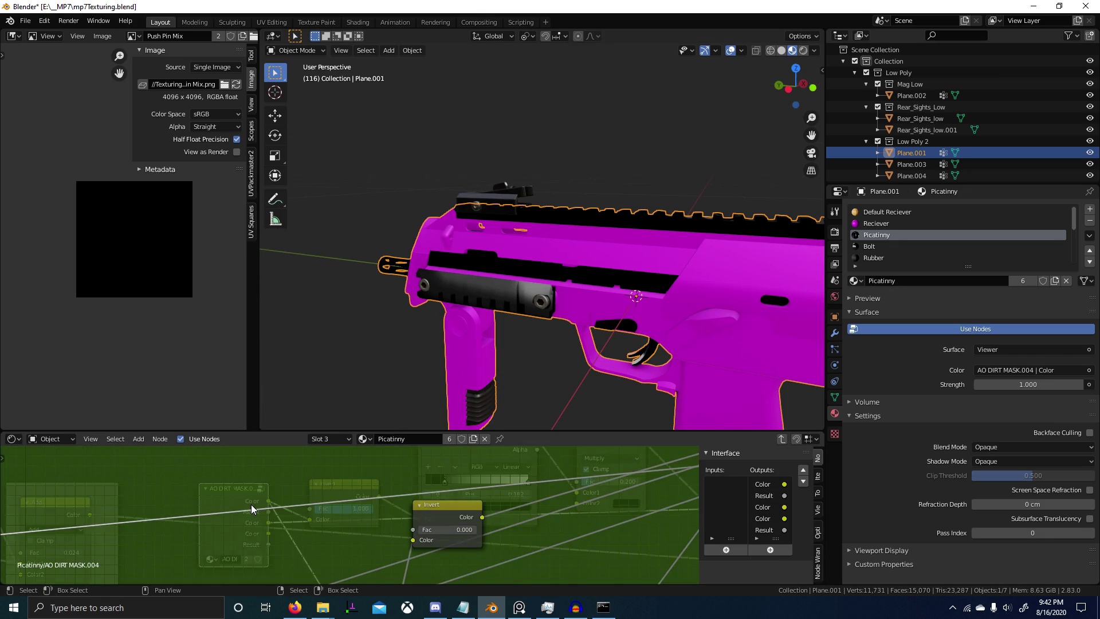
{"action": "scroll", "coordinate": [357, 523], "scroll_direction": "down", "scroll_amount": 6}
{"action": "middle_click_drag", "start_coordinate": [356, 523], "coordinate": [473, 461]}
{"action": "scroll", "coordinate": [422, 530], "scroll_direction": "up", "scroll_amount": 3}
{"action": "scroll", "coordinate": [364, 520], "scroll_direction": "up", "scroll_amount": 3}
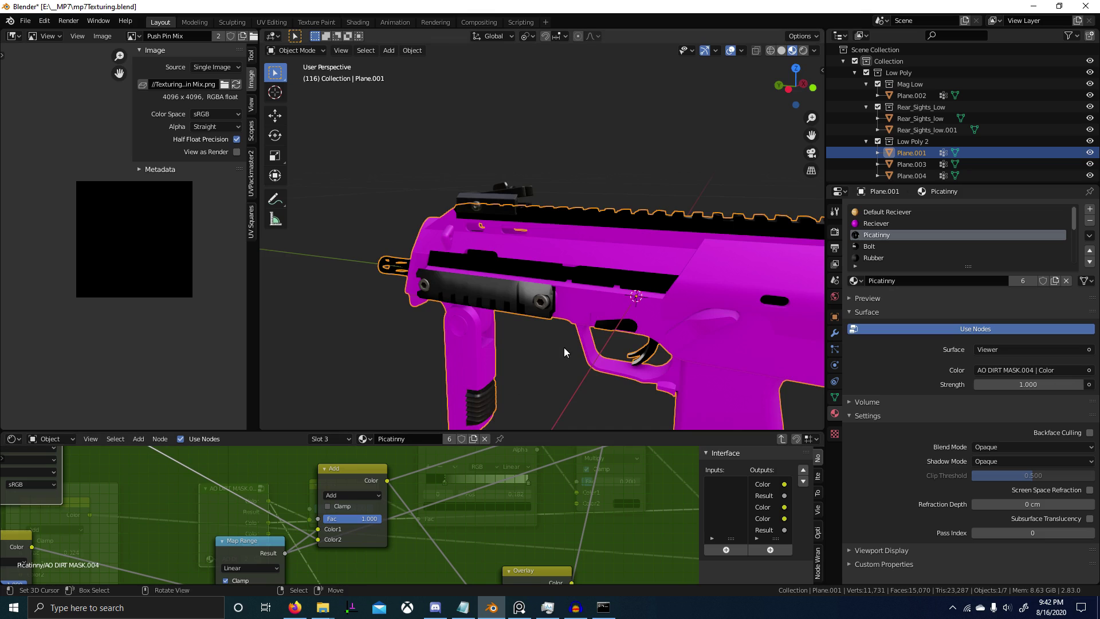
{"action": "middle_click_drag", "start_coordinate": [563, 347], "coordinate": [369, 343]}
{"action": "key", "text": "Tab"}
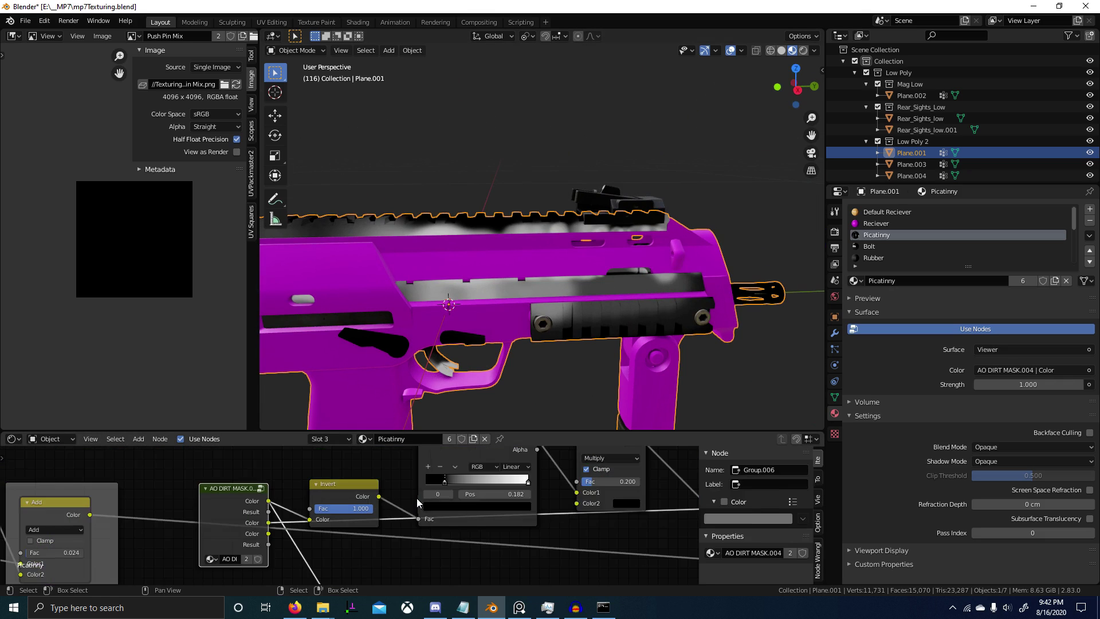
Inside the AO DIRT MASK.004 group, connect the upper Add node's Color to the last Result group output, then leave the group.
{"action": "key", "text": "Tab"}
{"action": "scroll", "coordinate": [401, 500], "scroll_direction": "down", "scroll_amount": 8}
{"action": "middle_click_drag", "start_coordinate": [452, 501], "coordinate": [219, 555]}
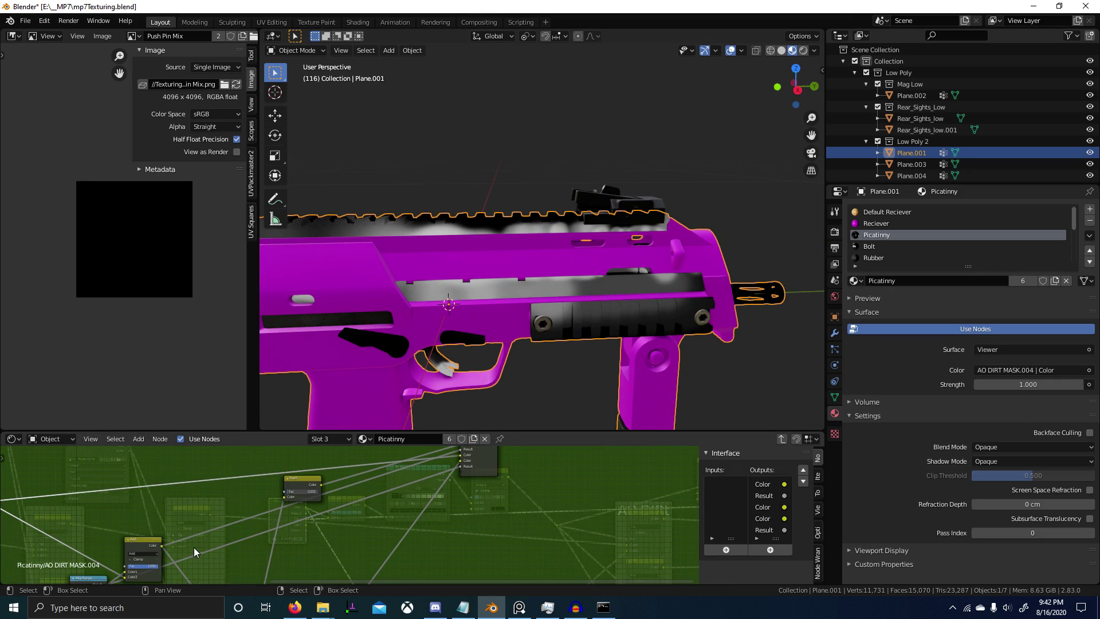
{"action": "left_click_drag", "start_coordinate": [159, 546], "coordinate": [463, 465]}
{"action": "key", "text": "Tab"}
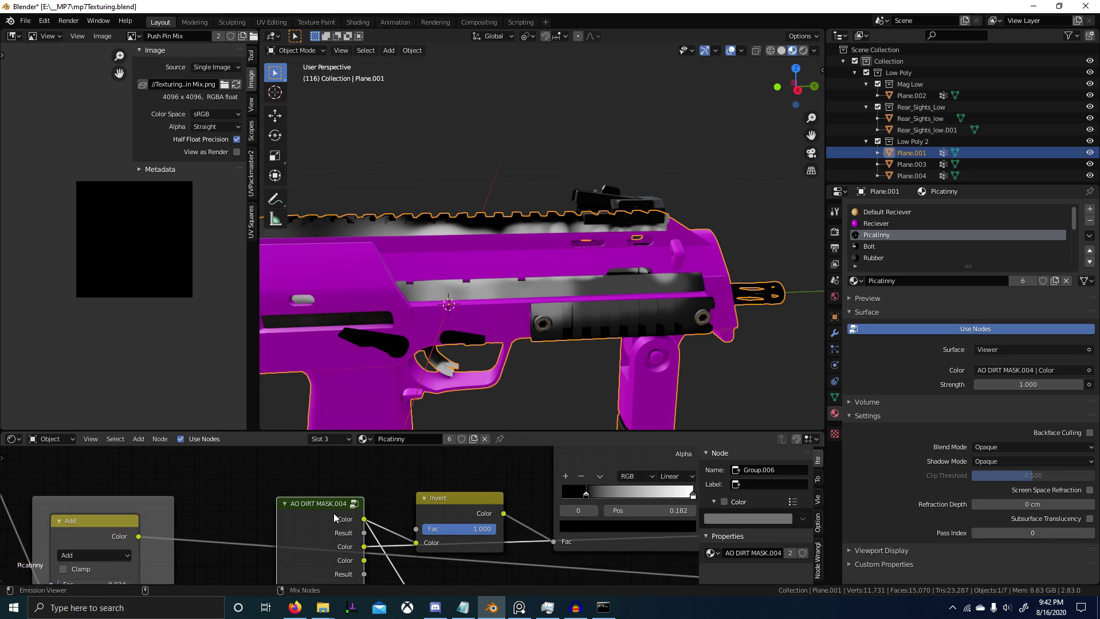
Preview the group's Result output on the gun, then reopen the group and review its Add, Map Range and mask texture nodes.
{"action": "left_click", "coordinate": [334, 513], "text": "ctrl+shift"}
{"action": "middle_click_drag", "start_coordinate": [507, 363], "coordinate": [581, 353]}
{"action": "key", "text": "Tab"}
{"action": "scroll", "coordinate": [252, 527], "scroll_direction": "down", "scroll_amount": 9}
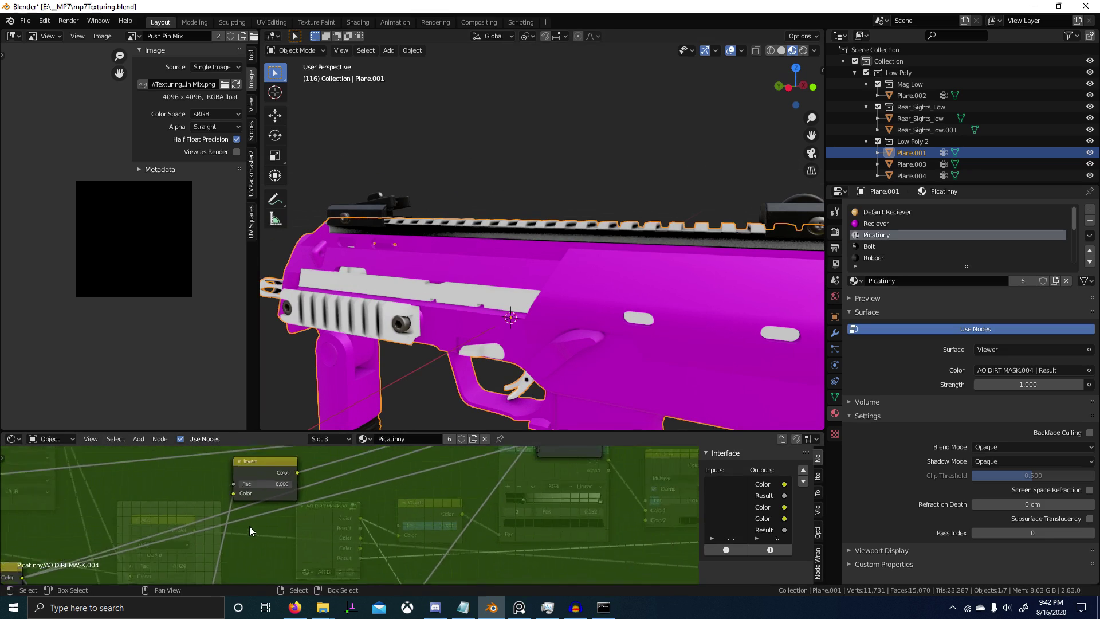
{"action": "middle_click_drag", "start_coordinate": [278, 525], "coordinate": [408, 456]}
{"action": "scroll", "coordinate": [289, 494], "scroll_direction": "up", "scroll_amount": 3}
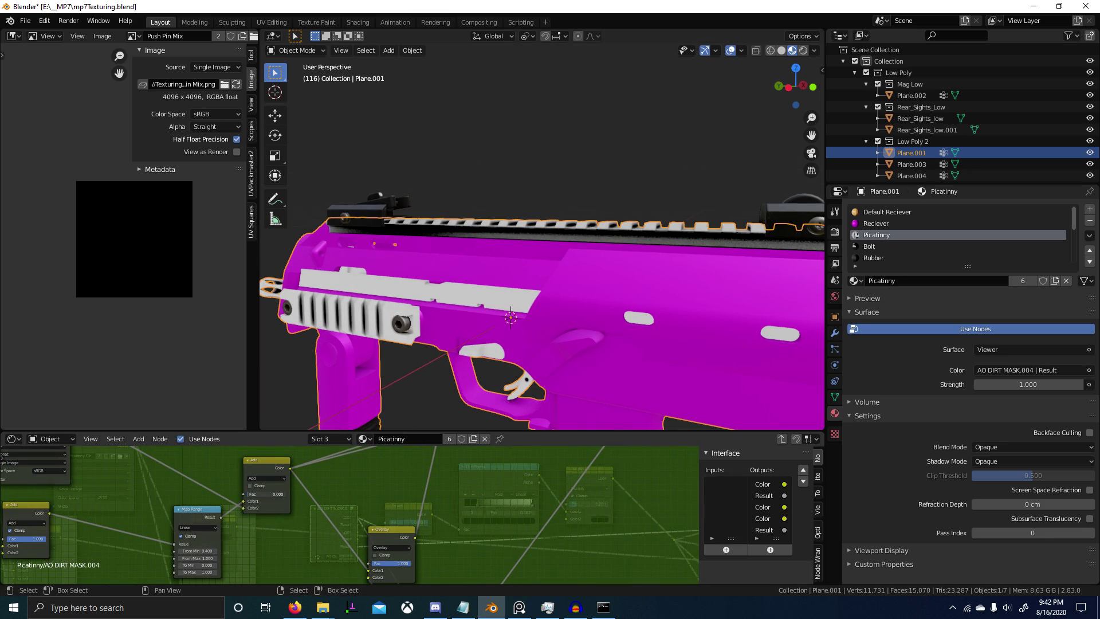
{"action": "middle_click_drag", "start_coordinate": [383, 484], "coordinate": [173, 583]}
{"action": "scroll", "coordinate": [197, 526], "scroll_direction": "down", "scroll_amount": 2}
{"action": "middle_click_drag", "start_coordinate": [197, 526], "coordinate": [263, 516]}
{"action": "middle_click_drag", "start_coordinate": [219, 566], "coordinate": [346, 506]}
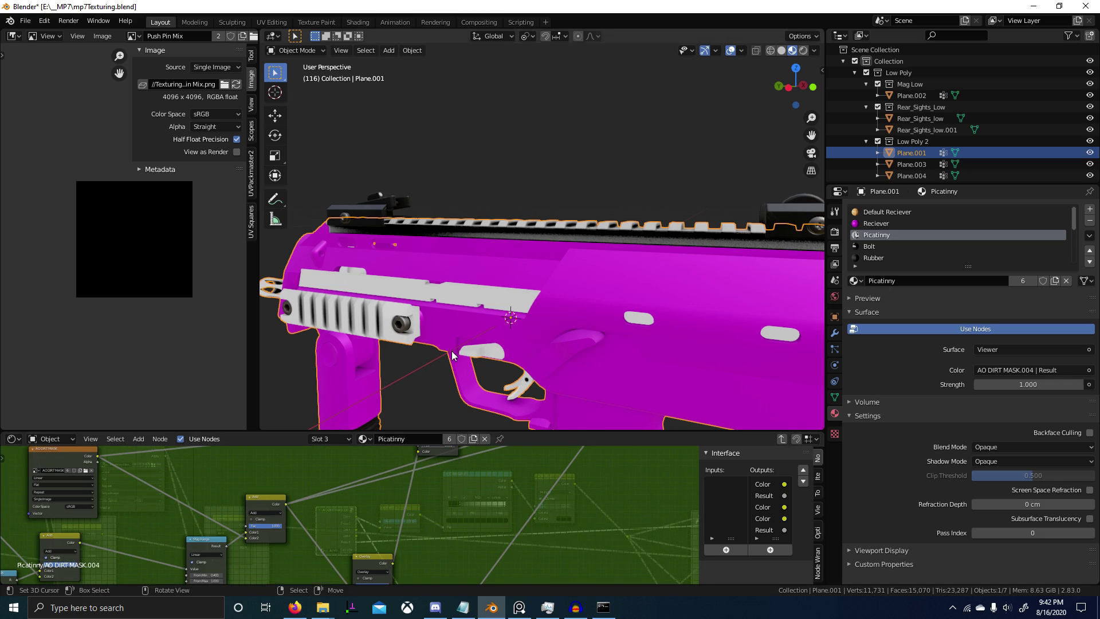
{"action": "middle_click_drag", "start_coordinate": [516, 328], "coordinate": [469, 348]}
{"action": "scroll", "coordinate": [469, 349], "scroll_direction": "up", "scroll_amount": 2}
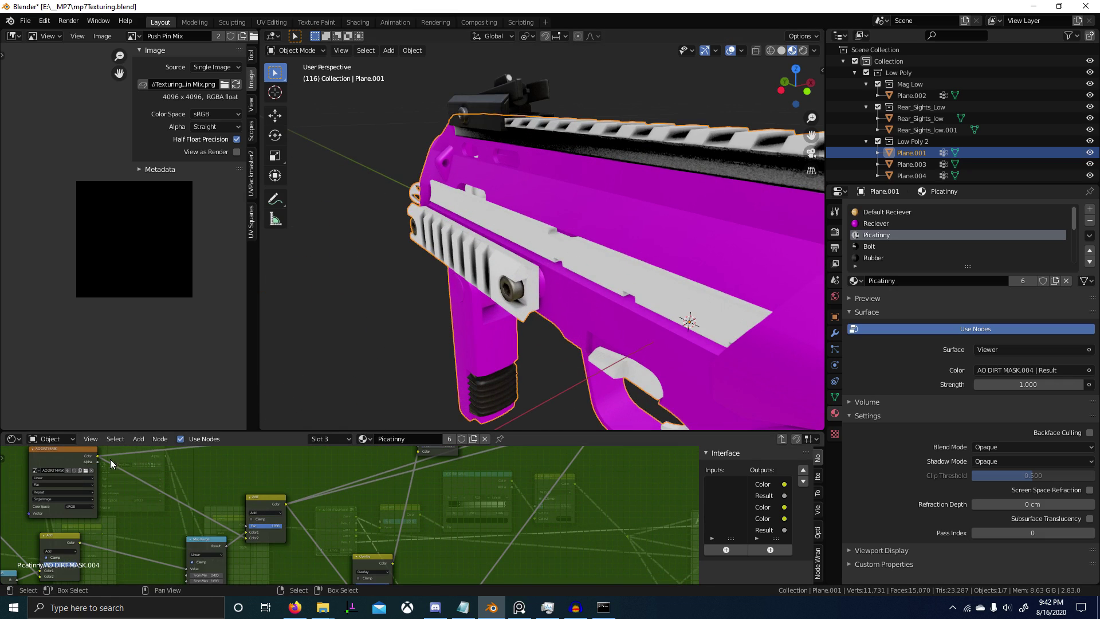
Add two new Color outputs to the group, fed by the AO DIRT MASK image and the upper Add node.
{"action": "left_click_drag", "start_coordinate": [280, 525], "coordinate": [252, 525]}
{"action": "scroll", "coordinate": [301, 520], "scroll_direction": "down", "scroll_amount": 1}
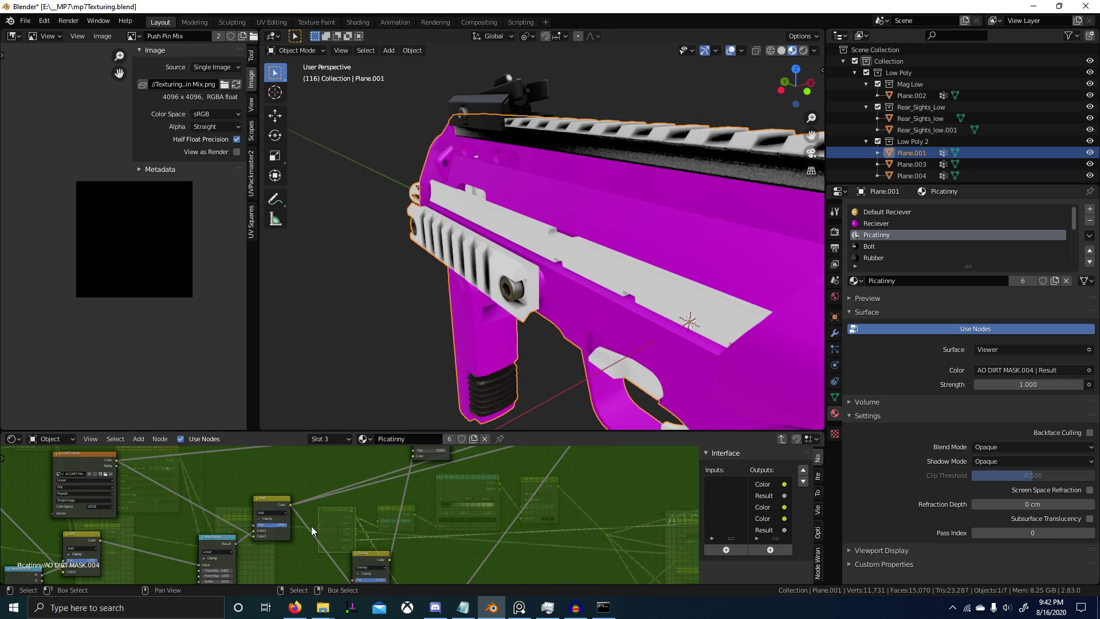
{"action": "scroll", "coordinate": [311, 532], "scroll_direction": "down", "scroll_amount": 1}
{"action": "middle_click_drag", "start_coordinate": [287, 477], "coordinate": [235, 524]}
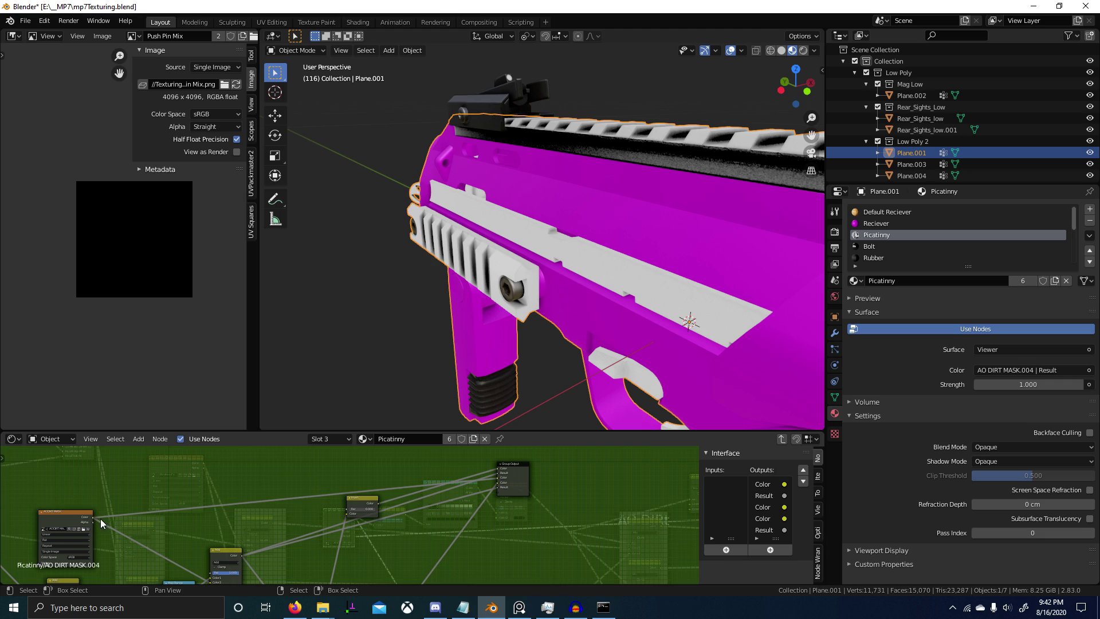
{"action": "left_click_drag", "start_coordinate": [90, 520], "coordinate": [497, 491]}
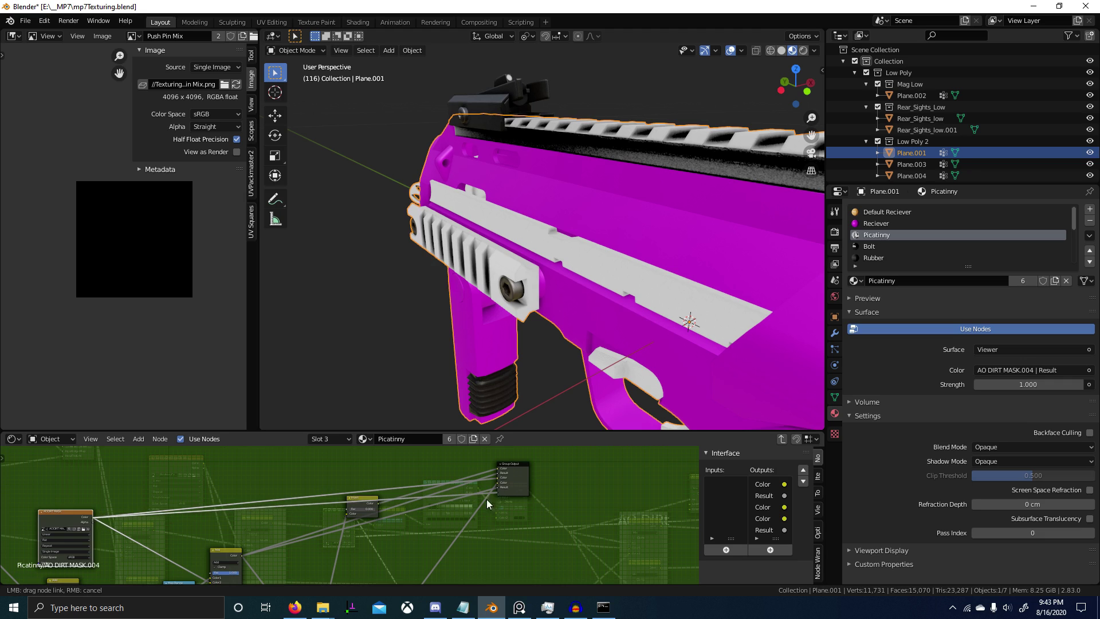
{"action": "left_click_drag", "start_coordinate": [242, 555], "coordinate": [500, 496]}
Delete the image texture node feeding the lower Add node at the start of the mask chain.
{"action": "scroll", "coordinate": [229, 557], "scroll_direction": "down", "scroll_amount": 3}
{"action": "middle_click_drag", "start_coordinate": [230, 555], "coordinate": [442, 506]}
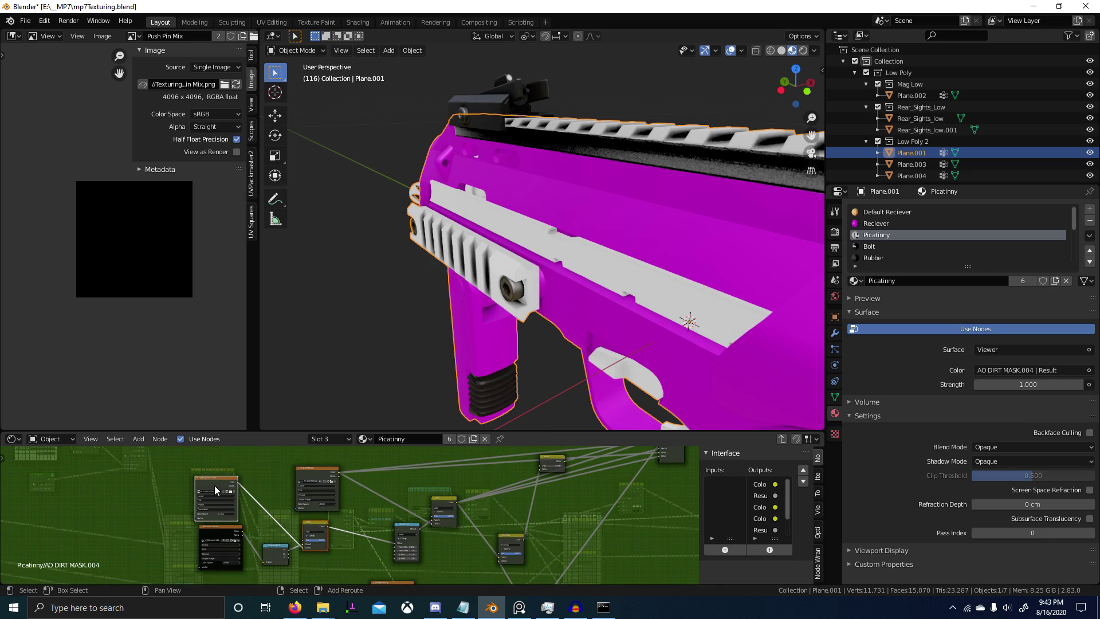
{"action": "key", "text": "ctrl+x"}
{"action": "middle_click_drag", "start_coordinate": [366, 506], "coordinate": [337, 506]}
{"action": "middle_click_drag", "start_coordinate": [533, 508], "coordinate": [425, 539]}
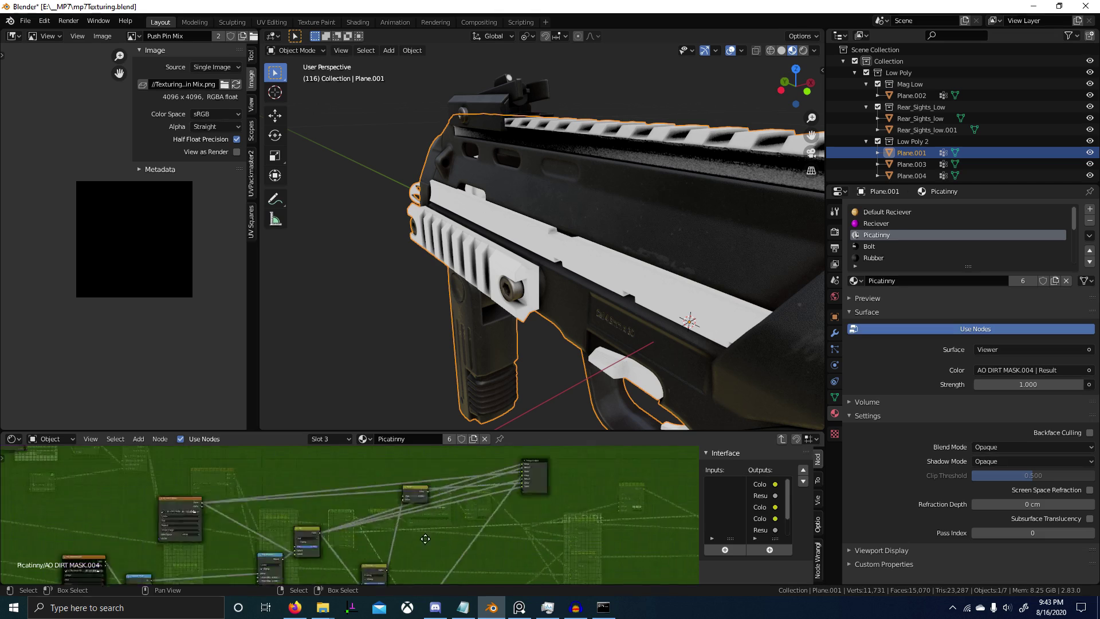
Leave the group and preview the AO DIRT MASK.004 outputs in turn, inspecting the rails from both sides of the gun.
{"action": "key", "text": "Tab"}
{"action": "scroll", "coordinate": [343, 518], "scroll_direction": "up", "scroll_amount": 2}
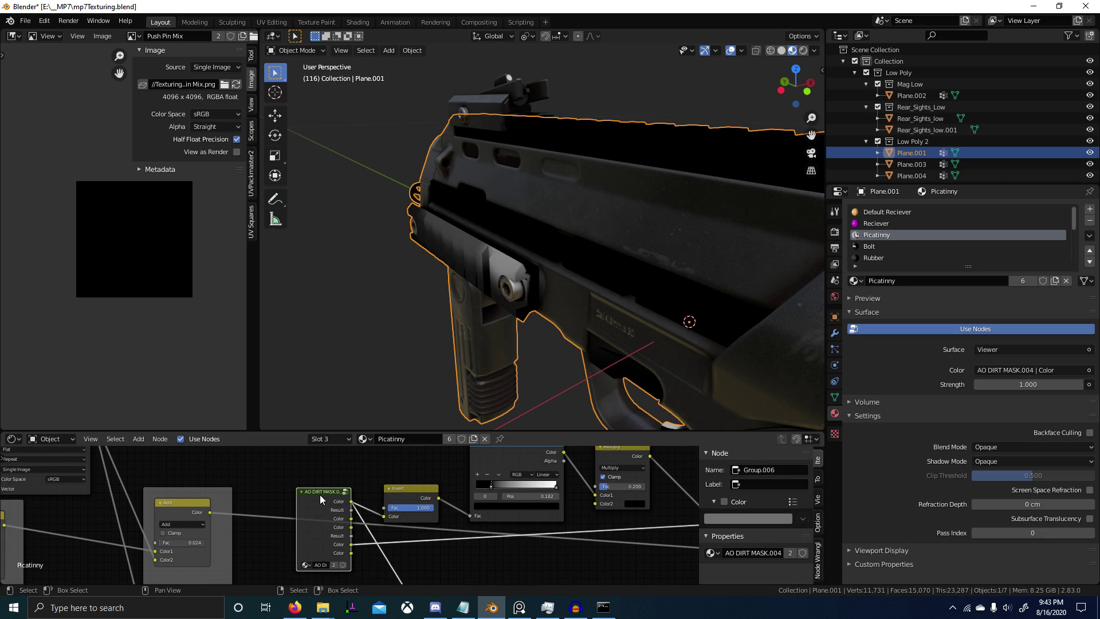
{"action": "left_click", "coordinate": [320, 493], "text": "ctrl+shift"}
{"action": "middle_click_drag", "start_coordinate": [563, 277], "coordinate": [443, 333]}
{"action": "left_click", "coordinate": [332, 513], "text": "ctrl+shift"}
{"action": "left_click", "coordinate": [332, 514], "text": "ctrl+shift"}
{"action": "left_click", "coordinate": [332, 514], "text": "ctrl+shift"}
{"action": "left_click", "coordinate": [332, 514], "text": "ctrl+shift"}
{"action": "left_click", "coordinate": [333, 514], "text": "ctrl+shift"}
{"action": "left_click", "coordinate": [332, 514], "text": "ctrl+shift"}
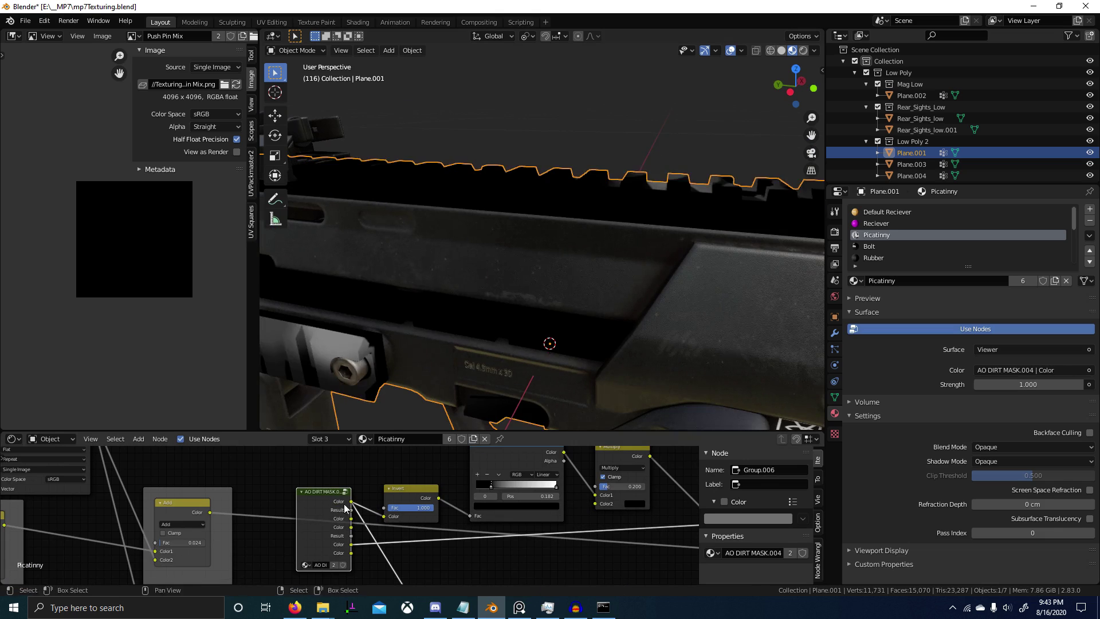
{"action": "mouse_move", "coordinate": [413, 412]}
{"action": "middle_mouse_down"}
{"action": "mouse_move", "coordinate": [459, 347]}
{"action": "mouse_move", "coordinate": [342, 349]}
{"action": "mouse_move", "coordinate": [393, 403]}
{"action": "middle_mouse_up"}
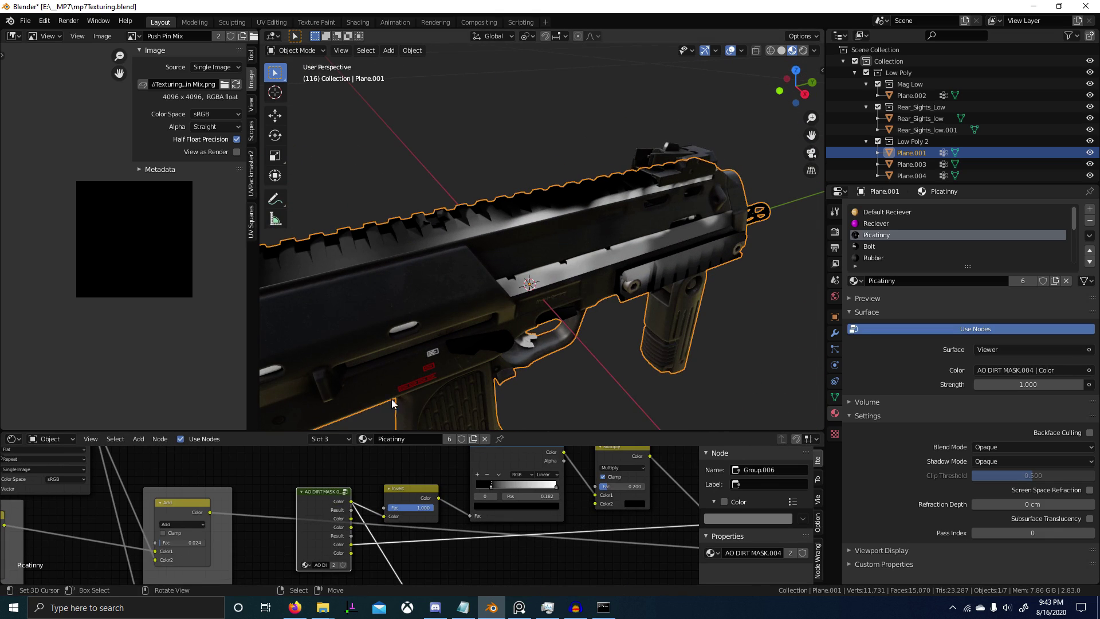
Reopen the group to check the upper Add node, then leave it and preview the group's next Color output on the gun.
{"action": "key", "text": "Tab"}
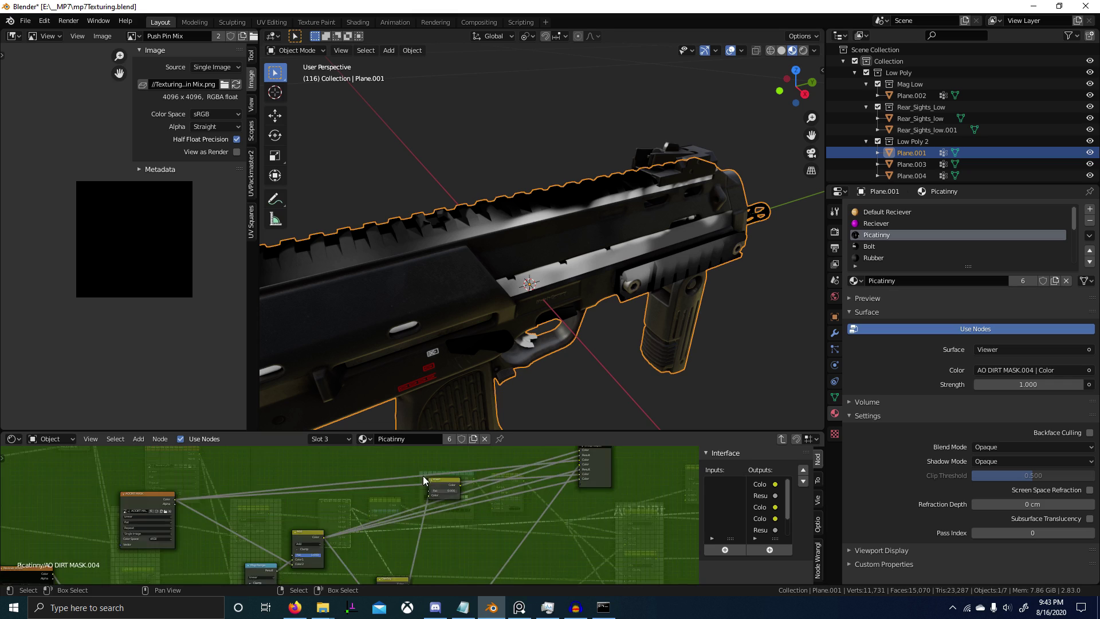
{"action": "middle_click_drag", "start_coordinate": [313, 513], "coordinate": [333, 501]}
{"action": "scroll", "coordinate": [300, 523], "scroll_direction": "up", "scroll_amount": 2}
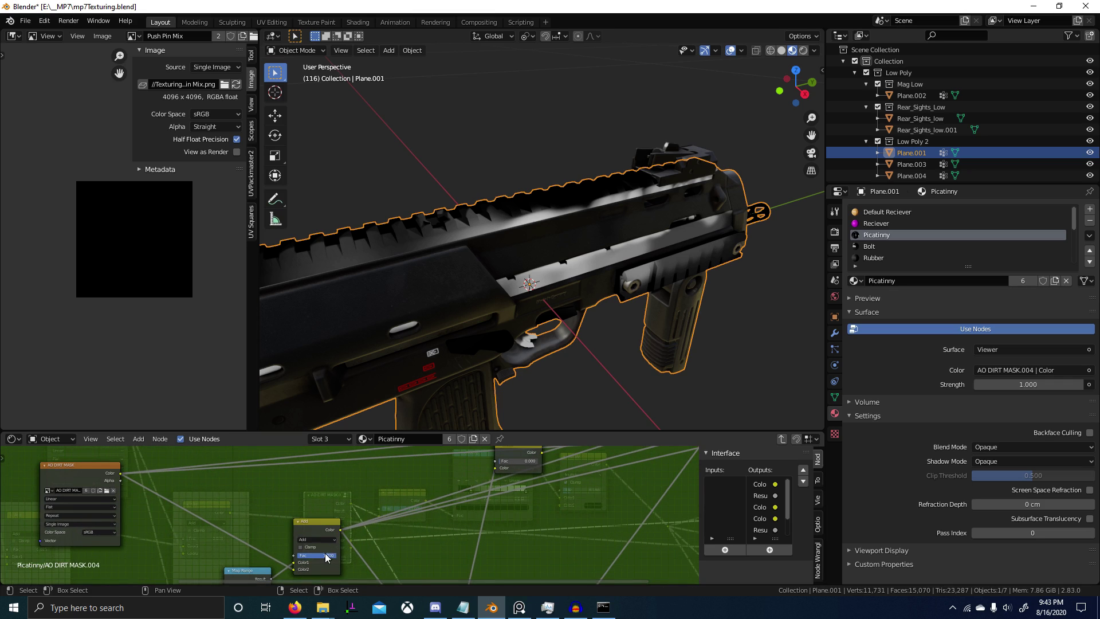
{"action": "scroll", "coordinate": [384, 547], "scroll_direction": "down", "scroll_amount": 2}
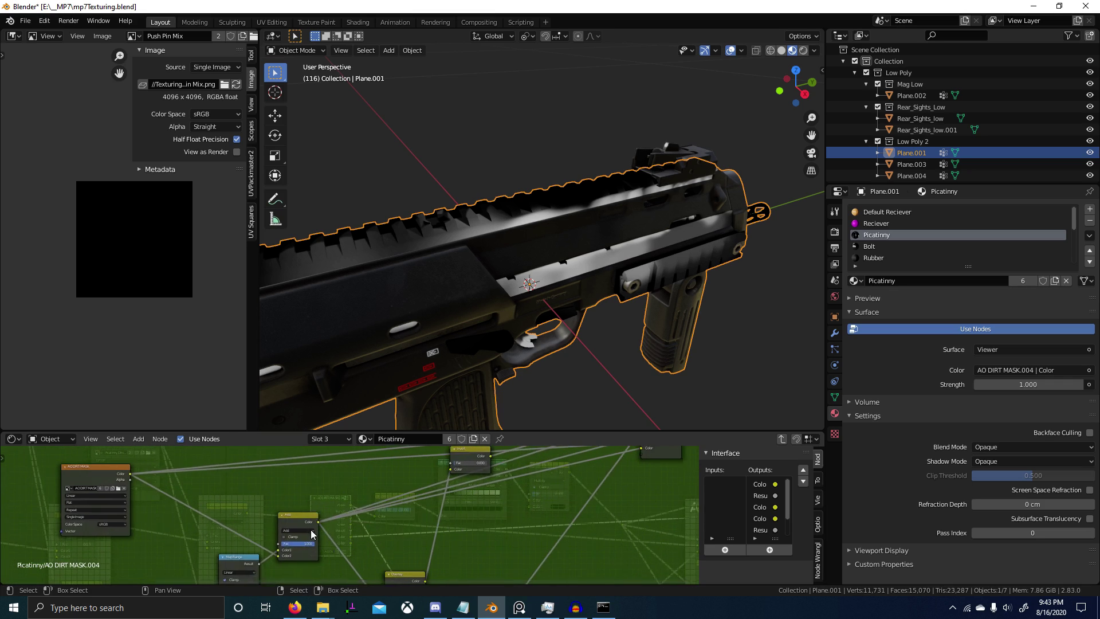
{"action": "key", "text": "Tab"}
{"action": "left_click", "coordinate": [334, 513], "text": "ctrl+shift"}
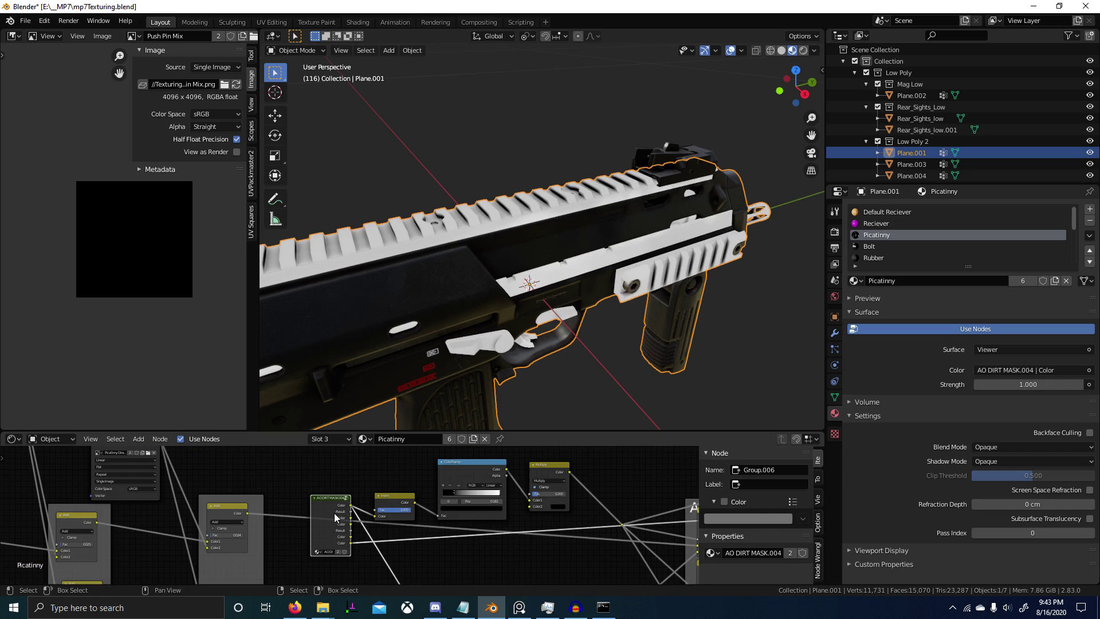
Reopen the group, select the AO DIRT MASK texture node, and show the AO DIRT MASK image in the image editor.
{"action": "key", "text": "Tab"}
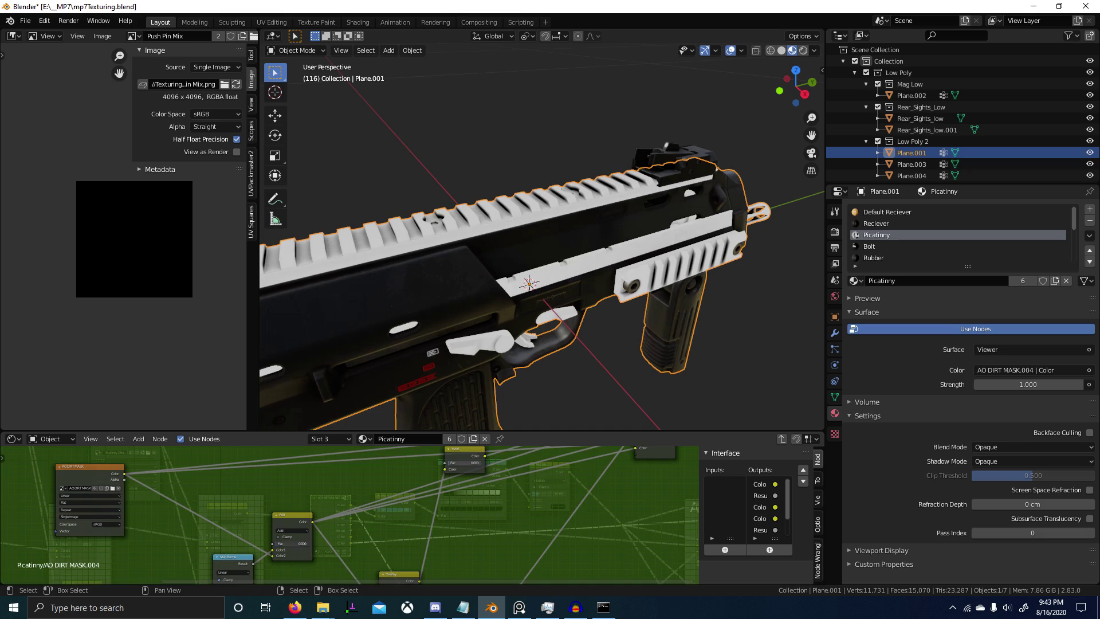
{"action": "scroll", "coordinate": [84, 520], "scroll_direction": "down", "scroll_amount": 1}
{"action": "middle_click_drag", "start_coordinate": [84, 520], "coordinate": [150, 533]}
{"action": "scroll", "coordinate": [183, 509], "scroll_direction": "up", "scroll_amount": 4}
{"action": "left_click", "coordinate": [206, 497]}
{"action": "scroll", "coordinate": [417, 514], "scroll_direction": "down", "scroll_amount": 4}
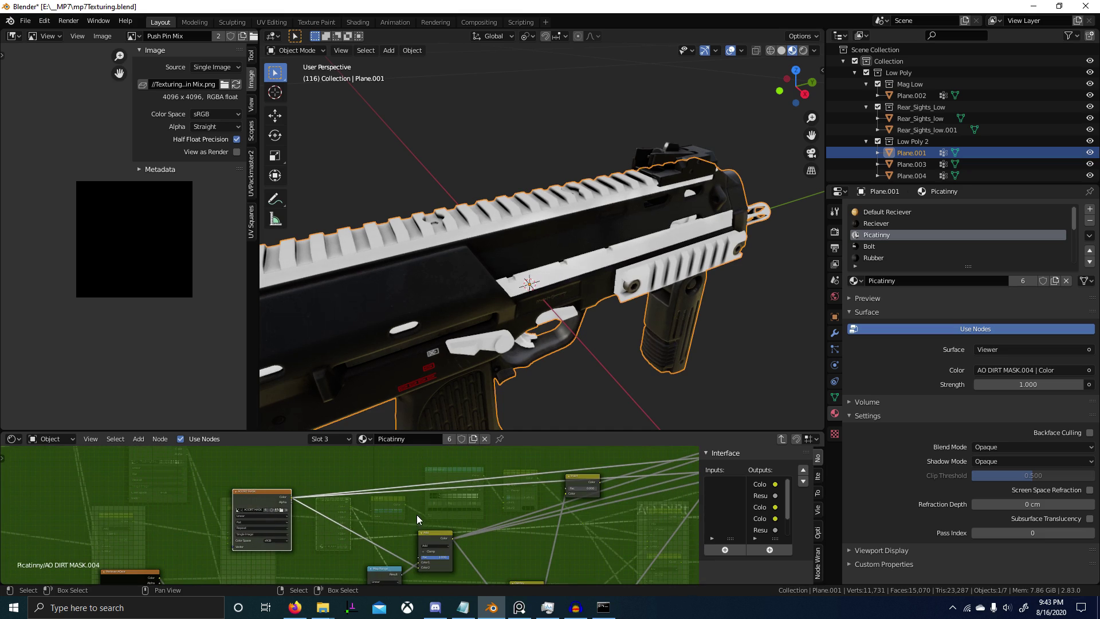
{"action": "middle_click_drag", "start_coordinate": [500, 424], "coordinate": [628, 285]}
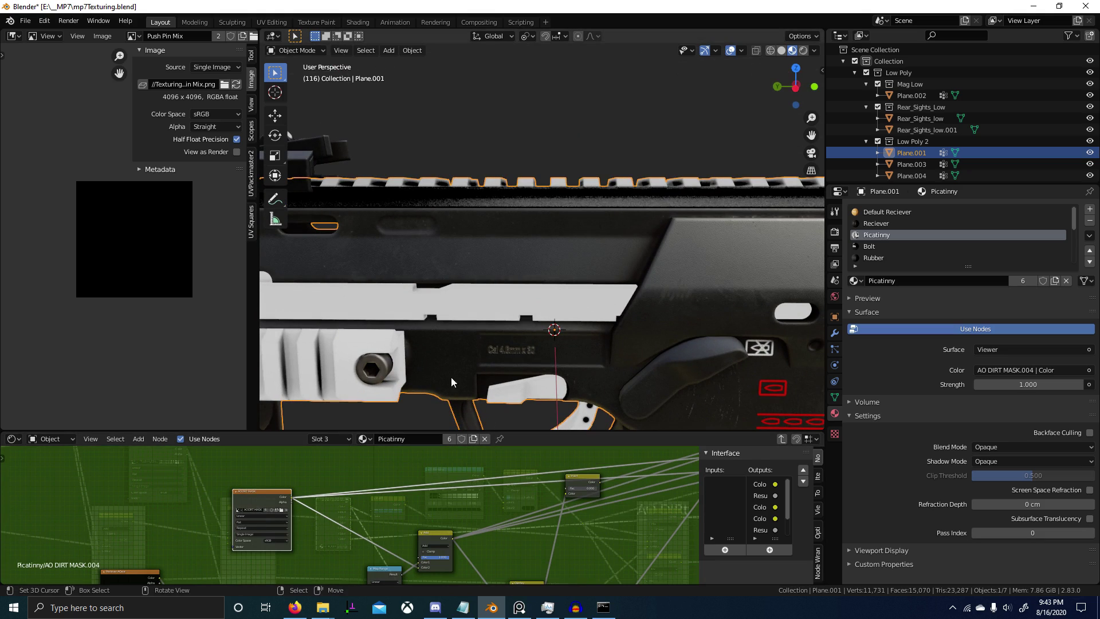
{"action": "left_click", "coordinate": [133, 35]}
{"action": "key", "text": "ctrl+v"}
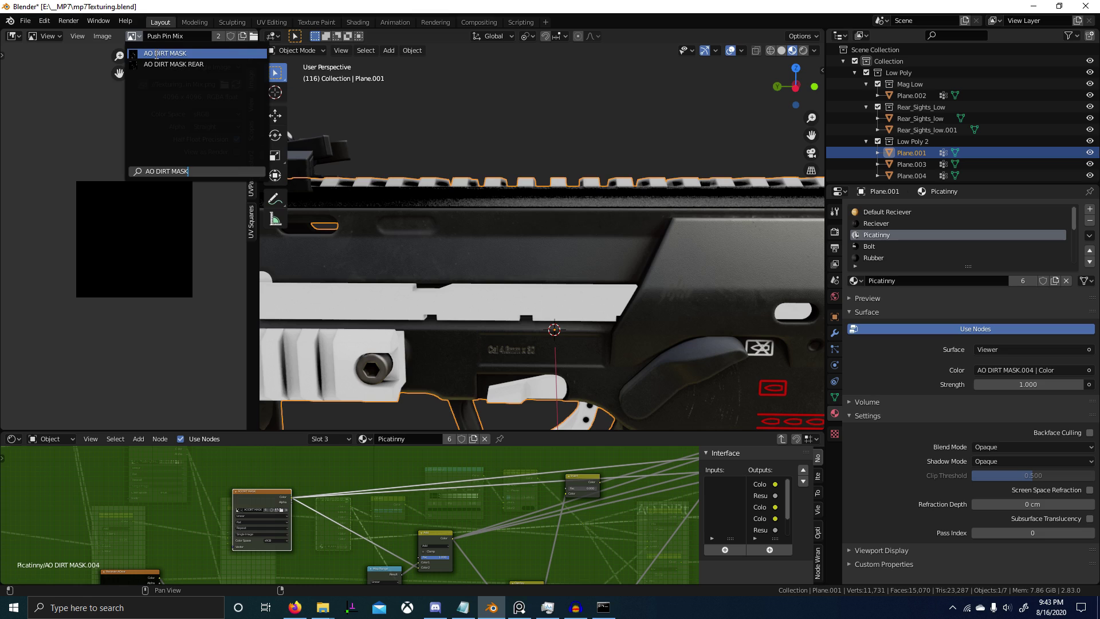
{"action": "left_click", "coordinate": [155, 53]}
Bring the receiver and rails into view and switch Plane.001 to Texture Paint mode.
{"action": "scroll", "coordinate": [274, 498], "scroll_direction": "up", "scroll_amount": 5}
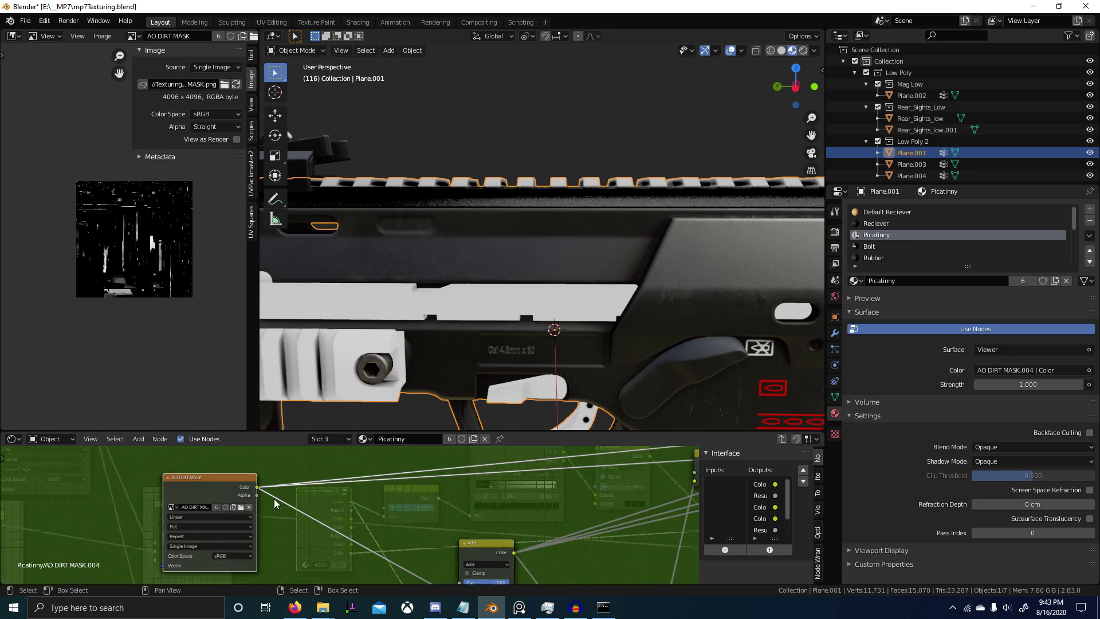
{"action": "scroll", "coordinate": [539, 275], "scroll_direction": "down", "scroll_amount": 2}
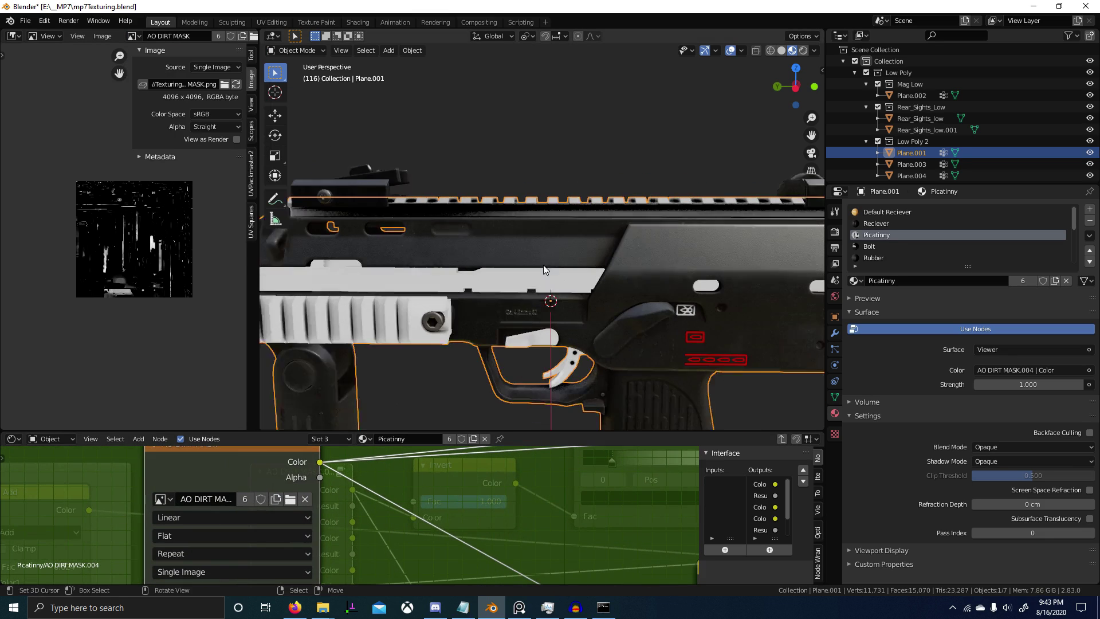
{"action": "middle_click_drag", "start_coordinate": [543, 265], "coordinate": [568, 270]}
{"action": "scroll", "coordinate": [474, 482], "scroll_direction": "down", "scroll_amount": 3}
{"action": "scroll", "coordinate": [481, 366], "scroll_direction": "down", "scroll_amount": 1}
{"action": "middle_click_drag", "start_coordinate": [493, 332], "coordinate": [459, 319]}
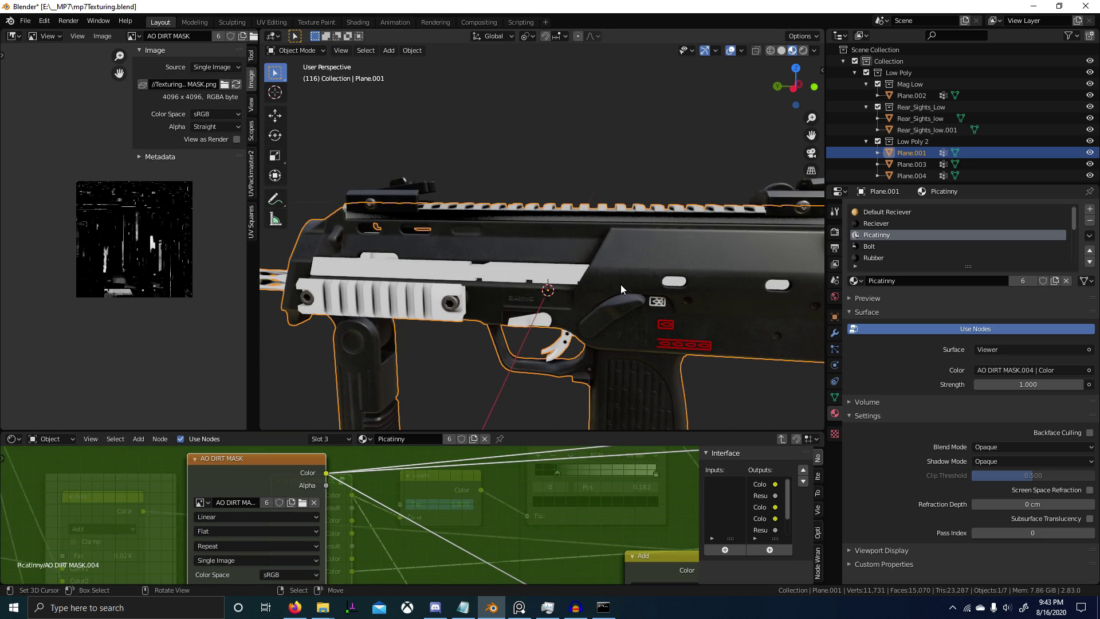
{"action": "key", "text": "ctrl+Tab"}
{"action": "left_click", "coordinate": [637, 250]}
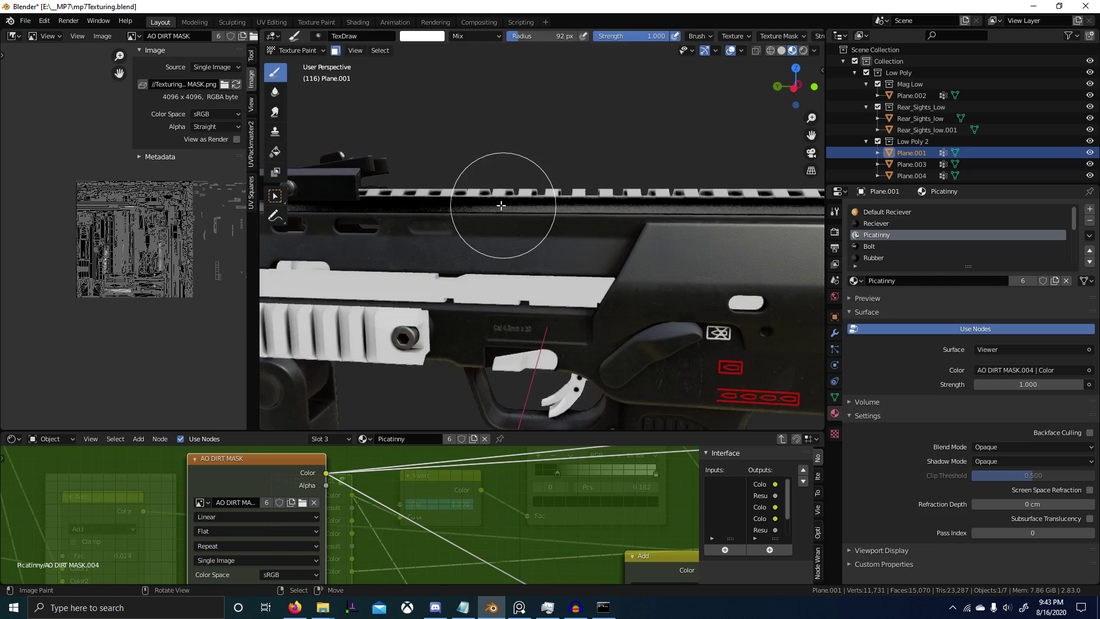
In Edit Mode, select the linked geometry of the top Picatinny rail, hide all other faces, and isolate the object in local view.
{"action": "key", "text": "Tab"}
{"action": "left_click", "coordinate": [480, 210]}
{"action": "key", "text": "KP_3"}
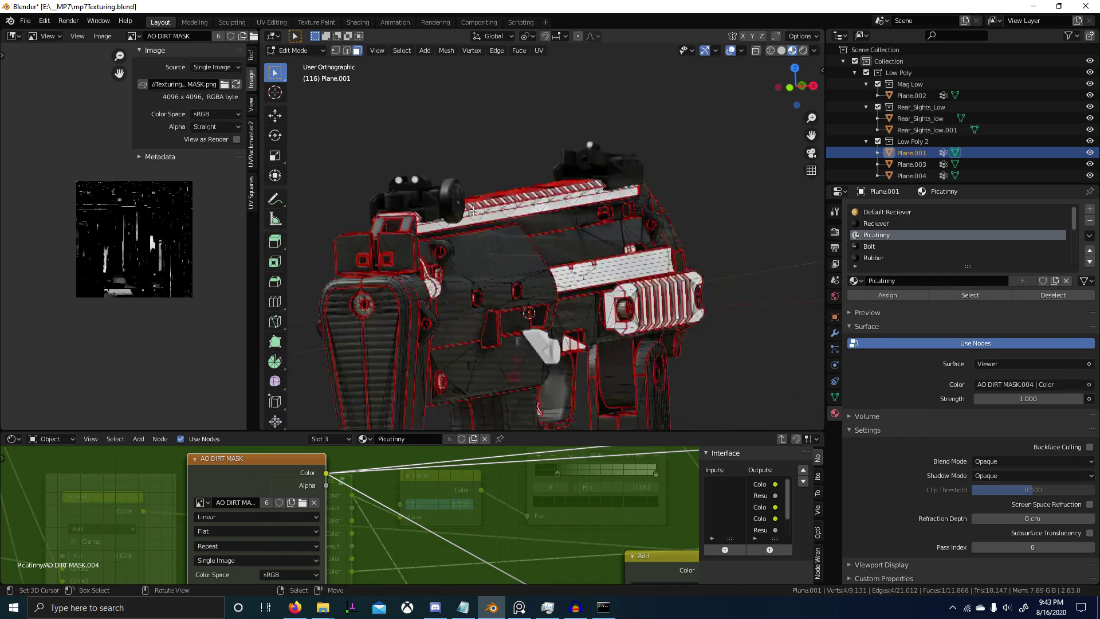
{"action": "scroll", "coordinate": [493, 219], "scroll_direction": "down", "scroll_amount": 5}
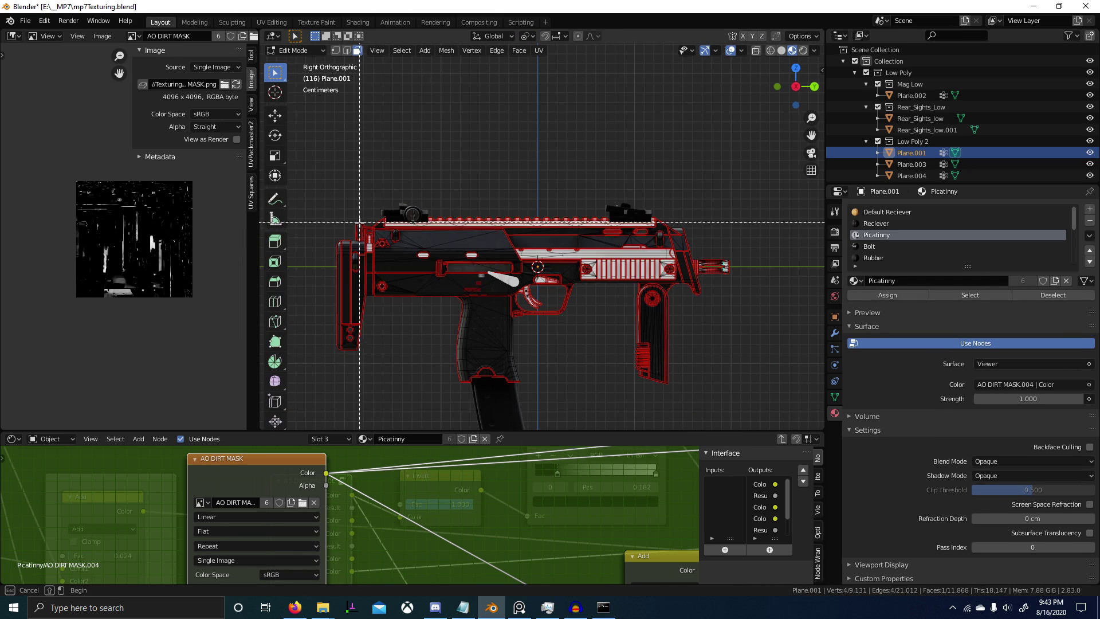
{"action": "scroll", "coordinate": [429, 225], "scroll_direction": "up", "scroll_amount": 4}
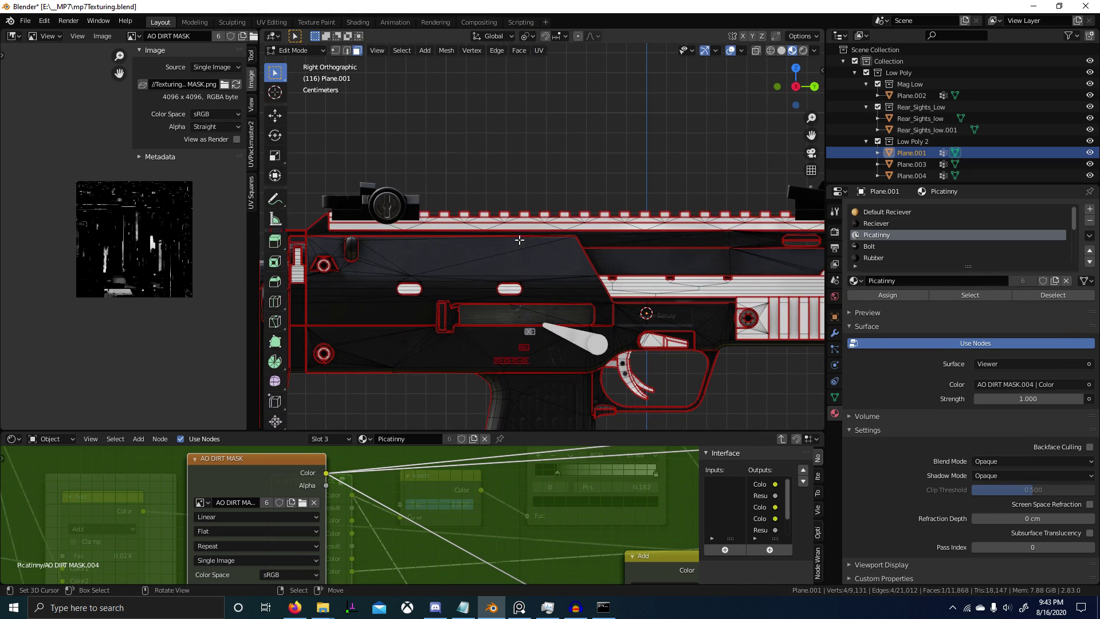
{"action": "key", "text": "1"}
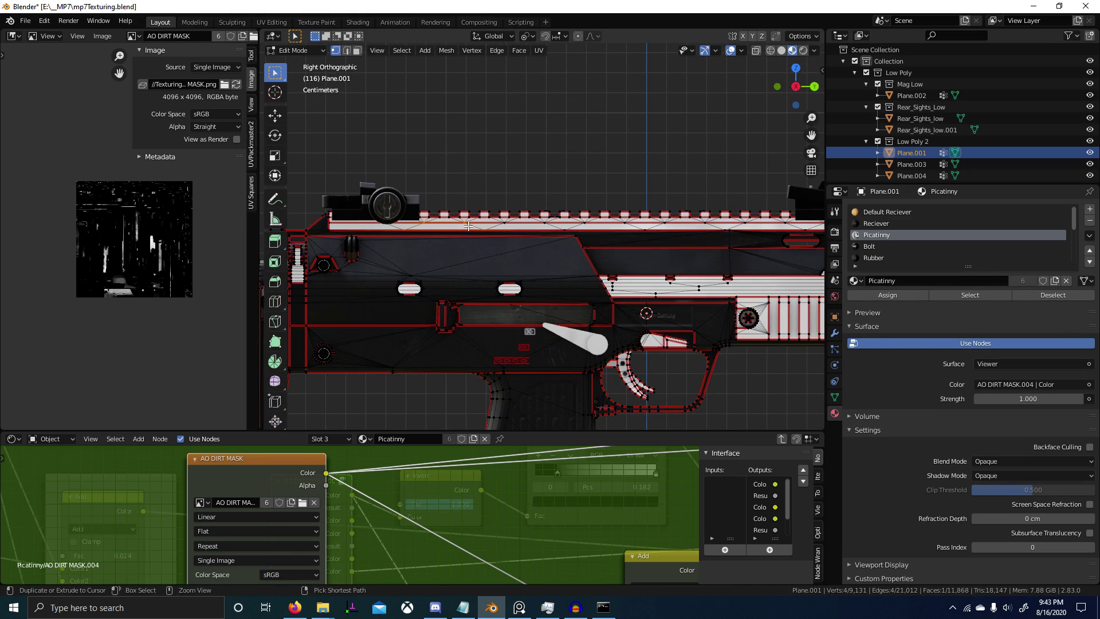
{"action": "key", "text": "ctrl+l"}
{"action": "key", "text": "shift+h"}
{"action": "key", "text": "KP_Divide"}
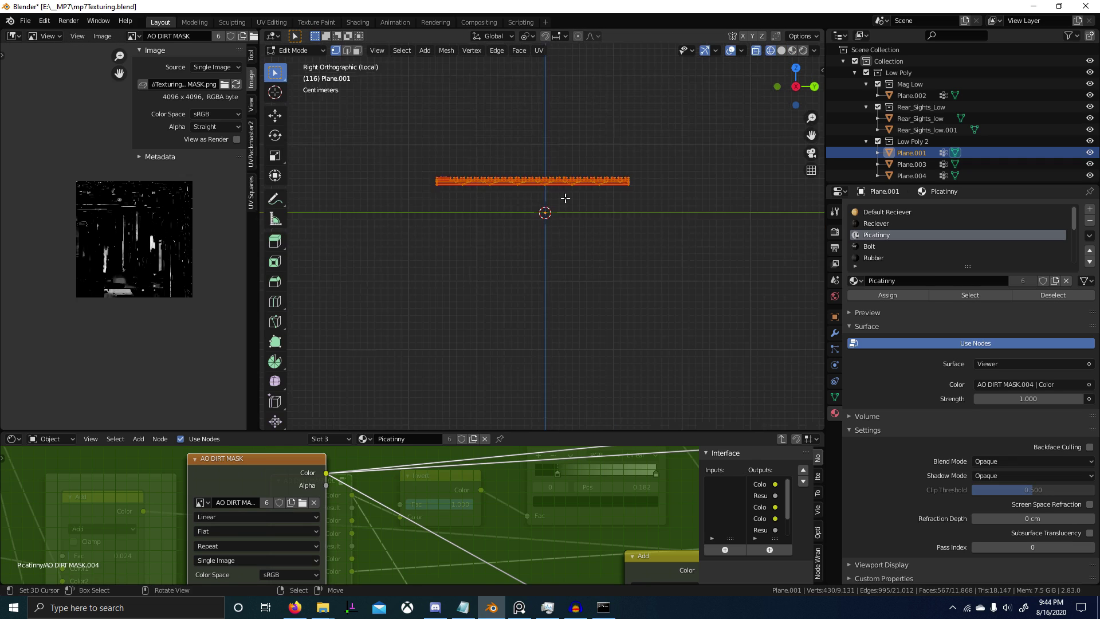
Clear the selection and box-select the vertices along the lower part of the isolated top rail.
{"action": "scroll", "coordinate": [528, 192], "scroll_direction": "up", "scroll_amount": 7}
{"action": "scroll", "coordinate": [542, 249], "scroll_direction": "down", "scroll_amount": 4}
{"action": "key", "text": "alt+a"}
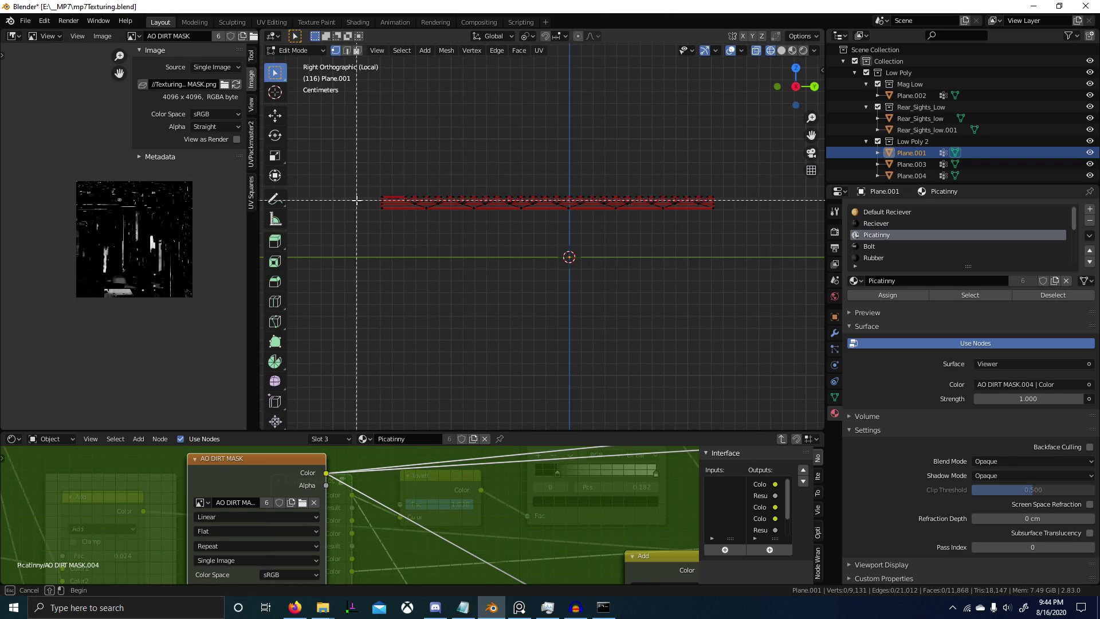
{"action": "left_click_drag", "start_coordinate": [351, 197], "coordinate": [800, 282]}
{"action": "key", "text": "b"}
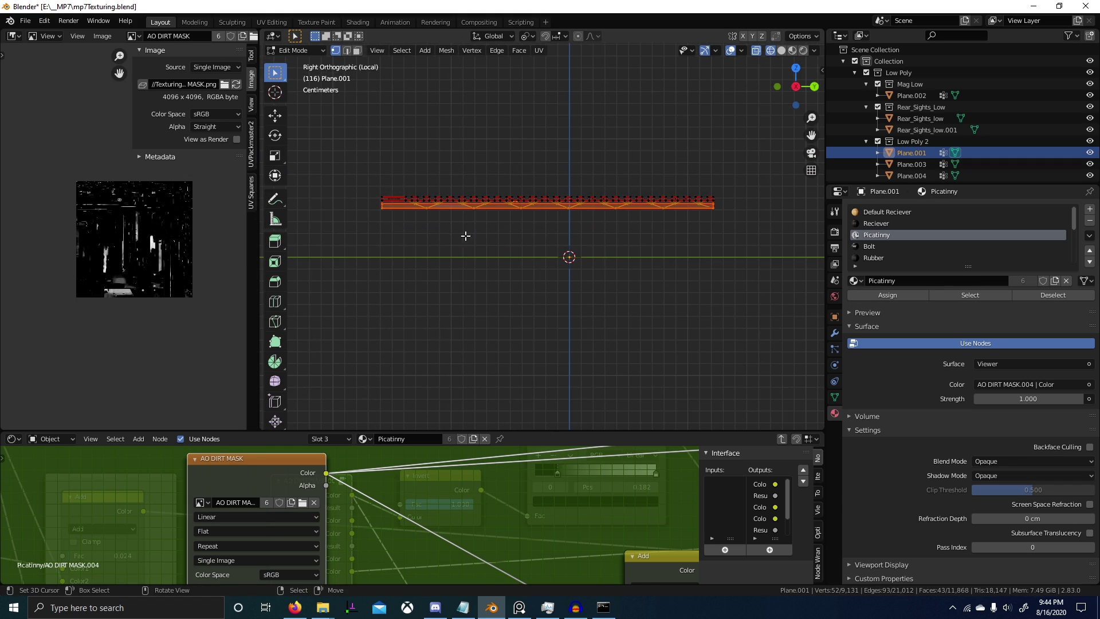
{"action": "left_click_drag", "start_coordinate": [550, 222], "coordinate": [788, 260]}
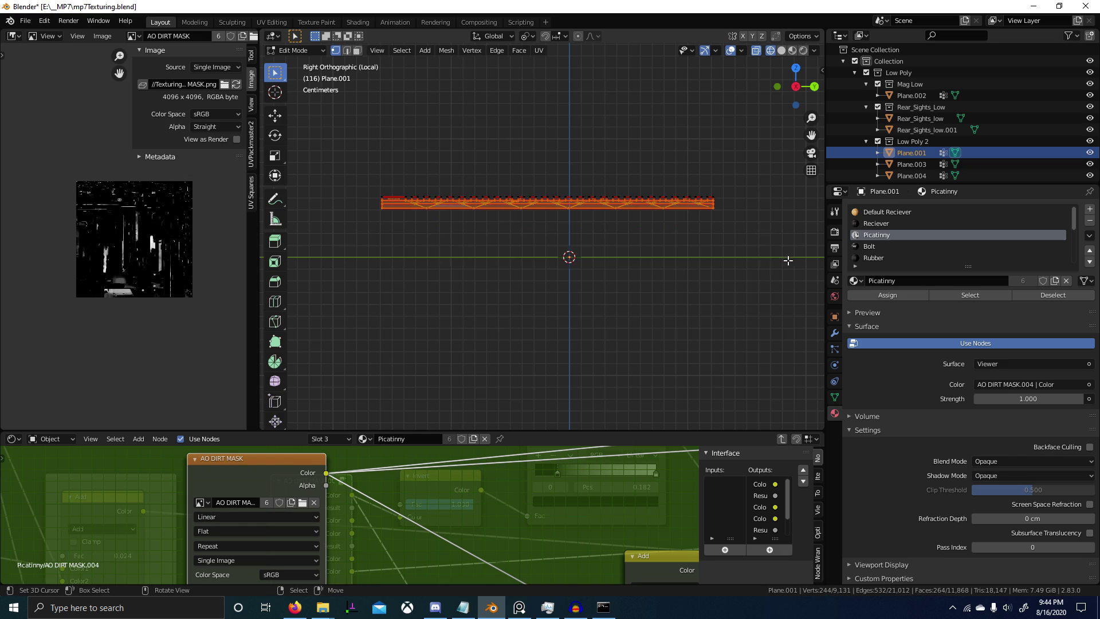
In the right side view with wireframe shading, box-deselect the rail's upper teeth so only the lower faces stay selected, then restore shading.
{"action": "middle_click_drag", "start_coordinate": [605, 243], "coordinate": [549, 253]}
{"action": "key", "text": "KP_3"}
{"action": "scroll", "coordinate": [499, 224], "scroll_direction": "down", "scroll_amount": 3}
{"action": "middle_click_drag", "start_coordinate": [492, 218], "coordinate": [364, 260], "text": "shift"}
{"action": "key", "text": "shift+z"}
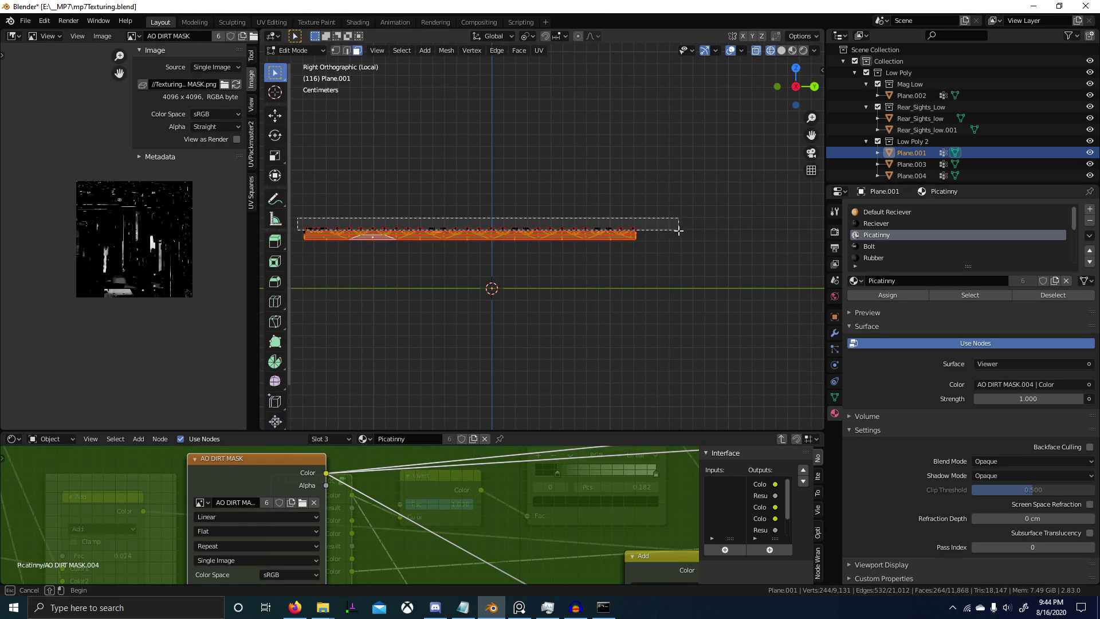
{"action": "left_click_drag", "start_coordinate": [682, 231], "coordinate": [683, 232]}
{"action": "scroll", "coordinate": [592, 239], "scroll_direction": "up", "scroll_amount": 4}
{"action": "middle_click_drag", "start_coordinate": [592, 238], "coordinate": [724, 286]}
{"action": "key", "text": "shift+z"}
{"action": "scroll", "coordinate": [673, 294], "scroll_direction": "down", "scroll_amount": 7}
{"action": "mouse_move", "coordinate": [575, 292]}
{"action": "middle_mouse_down"}
{"action": "mouse_move", "coordinate": [672, 280]}
{"action": "mouse_move", "coordinate": [551, 318]}
{"action": "mouse_move", "coordinate": [518, 369]}
{"action": "mouse_move", "coordinate": [501, 346]}
{"action": "middle_mouse_up"}
Leave local view and return to Edit Mode with the lower rail faces in view.
{"action": "key", "text": "Tab"}
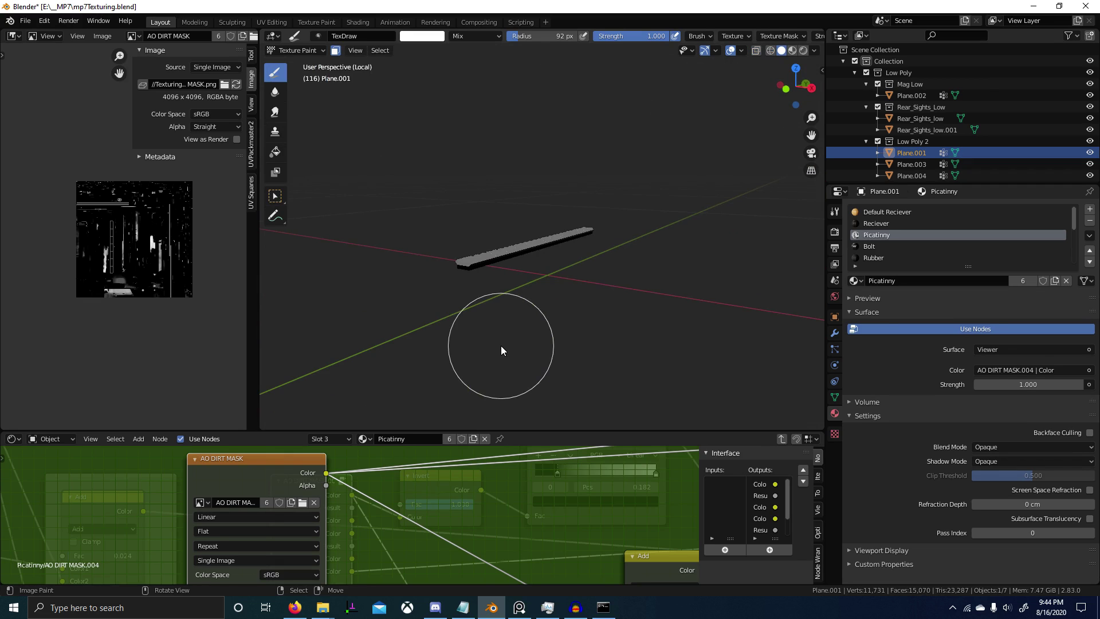
{"action": "key", "text": "KP_Divide"}
{"action": "scroll", "coordinate": [555, 487], "scroll_direction": "down", "scroll_amount": 5}
{"action": "middle_click_drag", "start_coordinate": [555, 487], "coordinate": [93, 533]}
{"action": "scroll", "coordinate": [349, 513], "scroll_direction": "down", "scroll_amount": 4}
{"action": "key", "text": "Tab"}
{"action": "scroll", "coordinate": [520, 285], "scroll_direction": "up", "scroll_amount": 4}
{"action": "middle_click_drag", "start_coordinate": [521, 284], "coordinate": [578, 285]}
Create a new vertex group and assign the selected lower rail faces to it.
{"action": "left_click", "coordinate": [835, 397]}
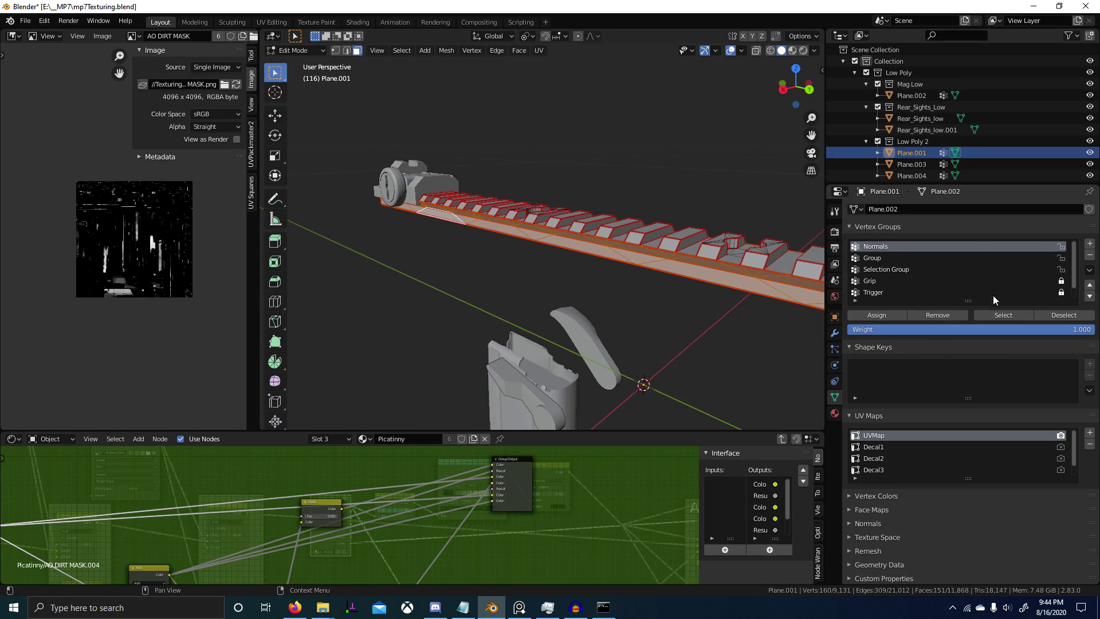
{"action": "left_click", "coordinate": [1089, 244]}
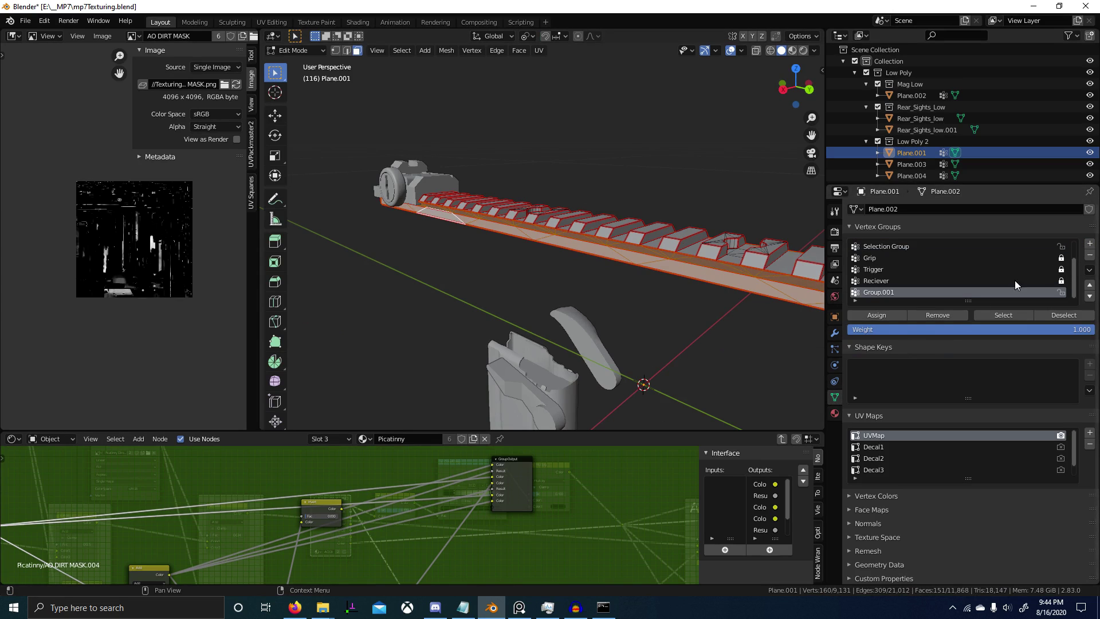
{"action": "left_click", "coordinate": [876, 314]}
Reveal the hidden faces, clear the selection in Edit Mode, and reselect the lower rail faces from the new vertex group.
{"action": "key", "text": "Tab"}
{"action": "key", "text": "alt+h"}
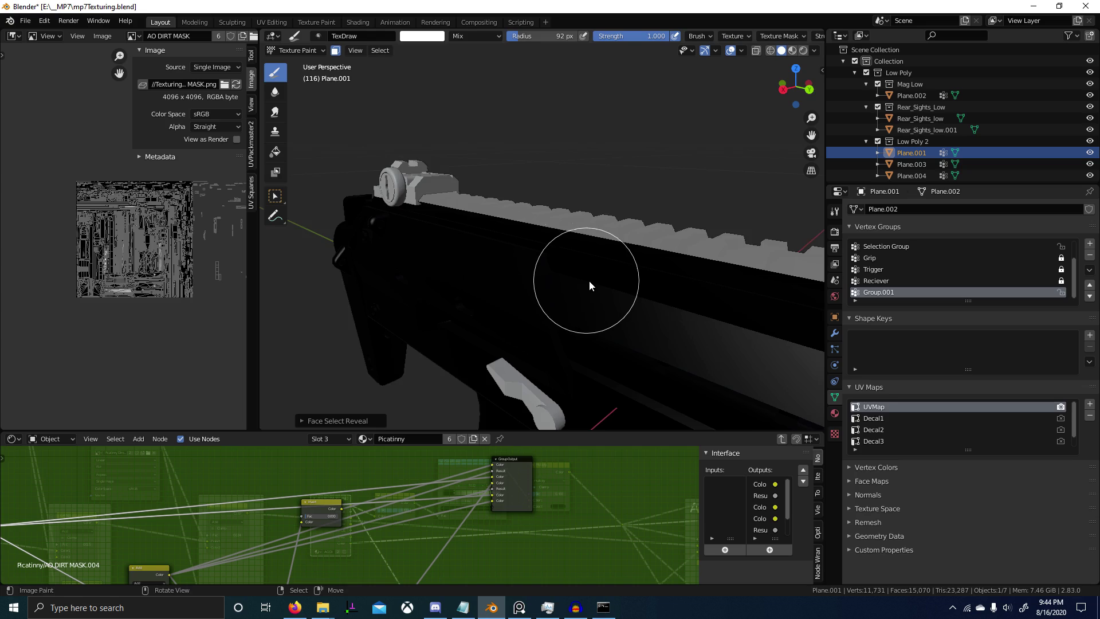
{"action": "key", "text": "Tab"}
{"action": "key", "text": "alt+a"}
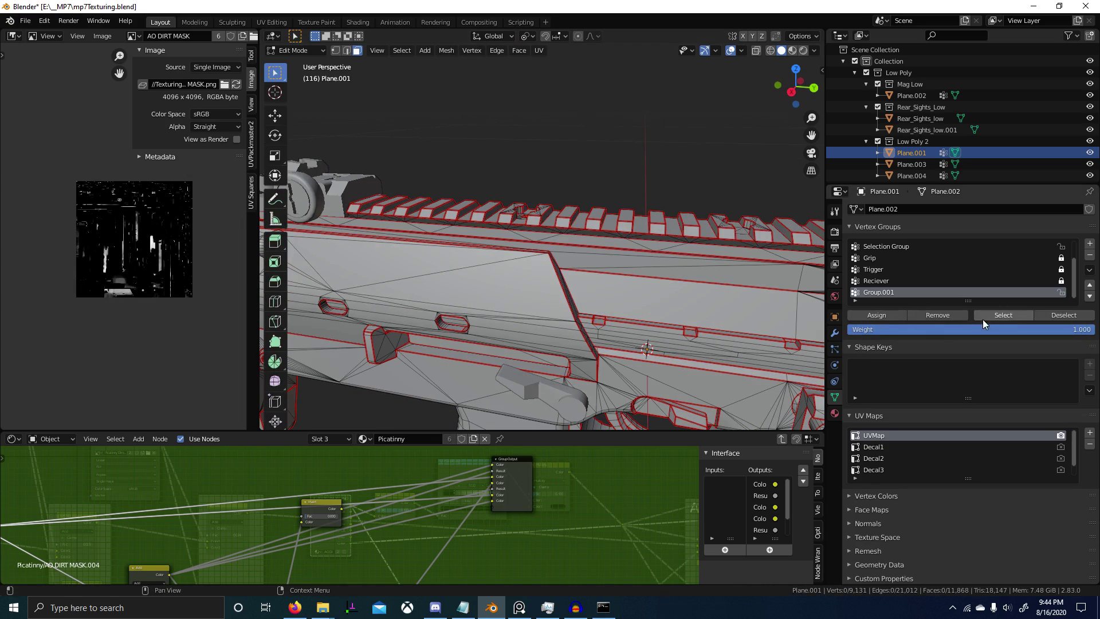
{"action": "left_click", "coordinate": [1002, 315]}
Return Plane.001 to Texture Paint mode with the rail selection and bring the Group Output node into view.
{"action": "mouse_move", "coordinate": [516, 275]}
{"action": "middle_mouse_down"}
{"action": "mouse_move", "coordinate": [459, 280]}
{"action": "mouse_move", "coordinate": [499, 287]}
{"action": "mouse_move", "coordinate": [476, 288]}
{"action": "mouse_move", "coordinate": [494, 271]}
{"action": "mouse_move", "coordinate": [497, 280]}
{"action": "mouse_move", "coordinate": [455, 277]}
{"action": "mouse_move", "coordinate": [458, 298]}
{"action": "middle_mouse_up"}
{"action": "key", "text": "Tab"}
{"action": "scroll", "coordinate": [475, 287], "scroll_direction": "down", "scroll_amount": 2}
{"action": "scroll", "coordinate": [376, 469], "scroll_direction": "down", "scroll_amount": 3}
{"action": "key", "text": "Tab"}
{"action": "key", "text": "Tab"}
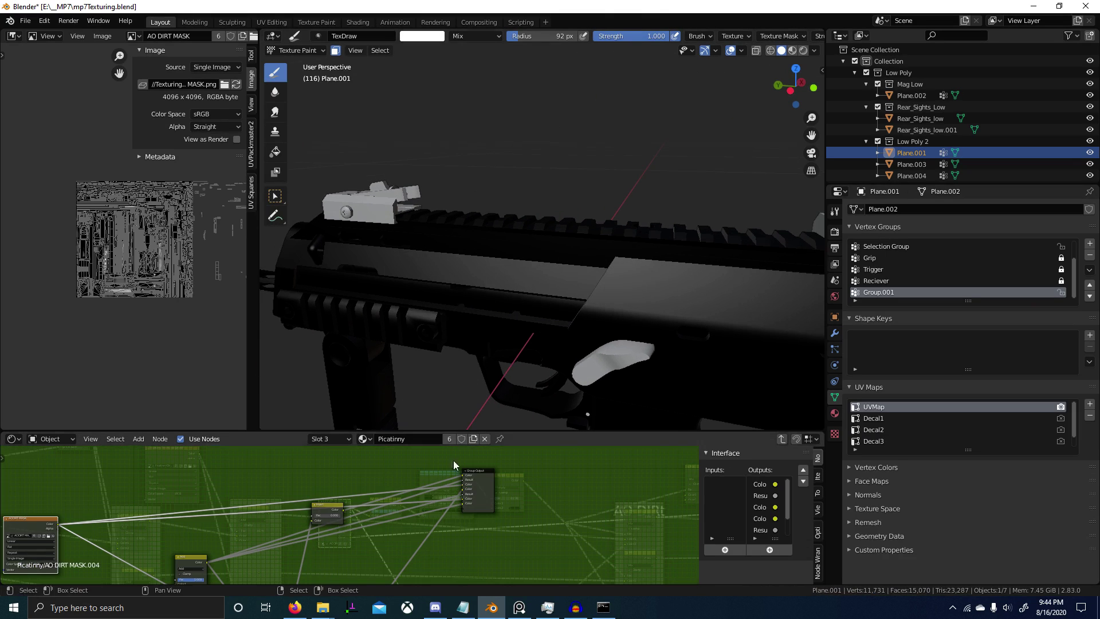
Leave the AO DIRT MASK node group and show the model in Material Preview shading near the top rail.
{"action": "key", "text": "Tab"}
{"action": "key", "text": "z"}
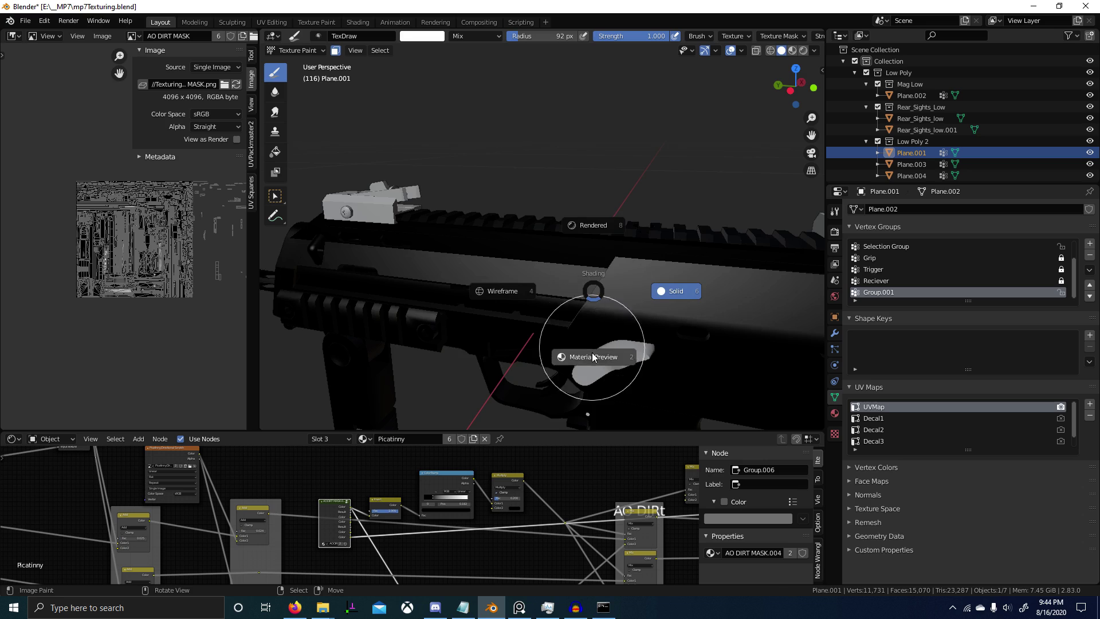
{"action": "left_click", "coordinate": [587, 357]}
{"action": "mouse_move", "coordinate": [587, 357]}
{"action": "middle_mouse_down"}
{"action": "mouse_move", "coordinate": [592, 381]}
{"action": "mouse_move", "coordinate": [541, 342]}
{"action": "mouse_move", "coordinate": [572, 313]}
{"action": "mouse_move", "coordinate": [641, 306]}
{"action": "middle_mouse_up"}
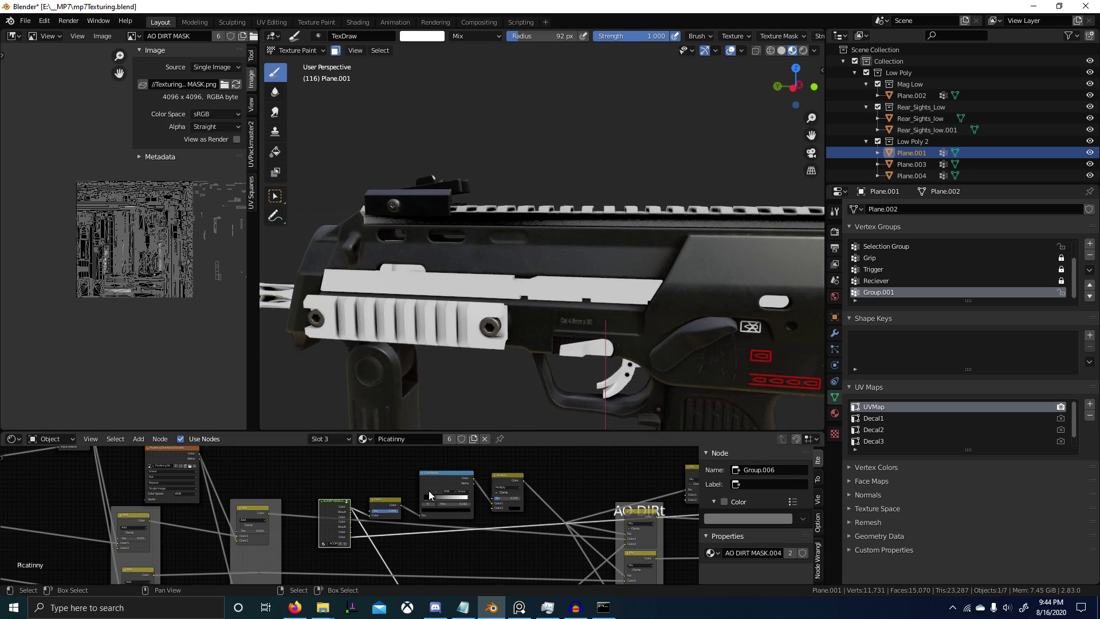
{"action": "scroll", "coordinate": [506, 232], "scroll_direction": "up", "scroll_amount": 4}
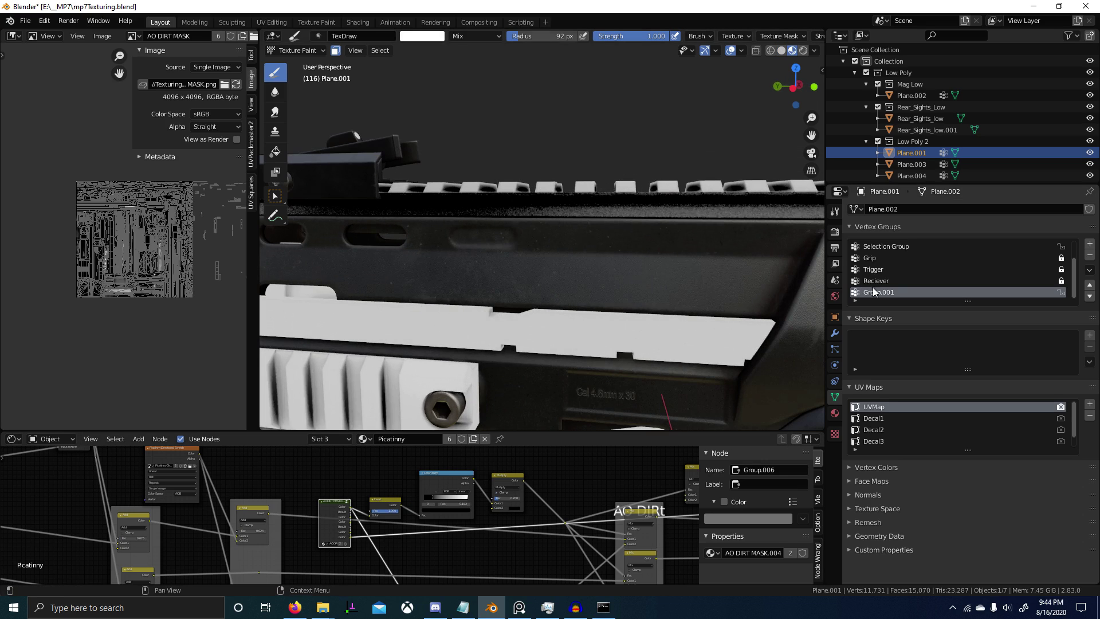
Clear the selection in Edit Mode, reselect the lower rail faces from Group.001, and return to Texture Paint mode.
{"action": "key", "text": "Tab"}
{"action": "key", "text": "Tab"}
{"action": "key", "text": "Tab"}
{"action": "key", "text": "alt+a"}
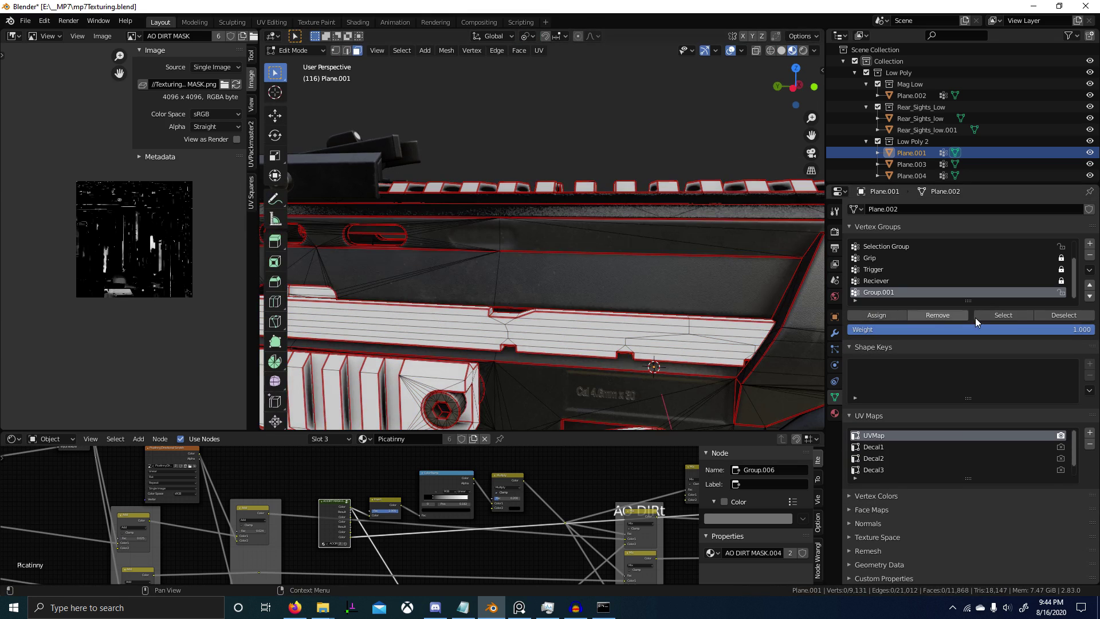
{"action": "left_click", "coordinate": [975, 315]}
{"action": "key", "text": "Tab"}
Set the single-image paint canvas to AO DIRT MASK.
{"action": "middle_click_drag", "start_coordinate": [541, 244], "coordinate": [558, 220]}
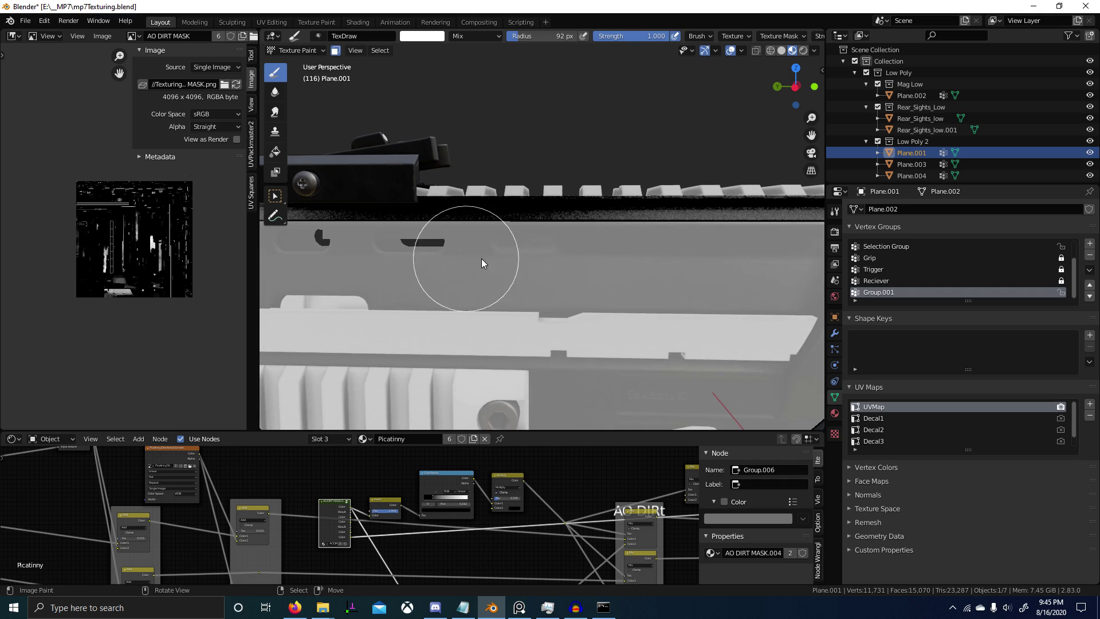
{"action": "scroll", "coordinate": [490, 255], "scroll_direction": "up", "scroll_amount": 1}
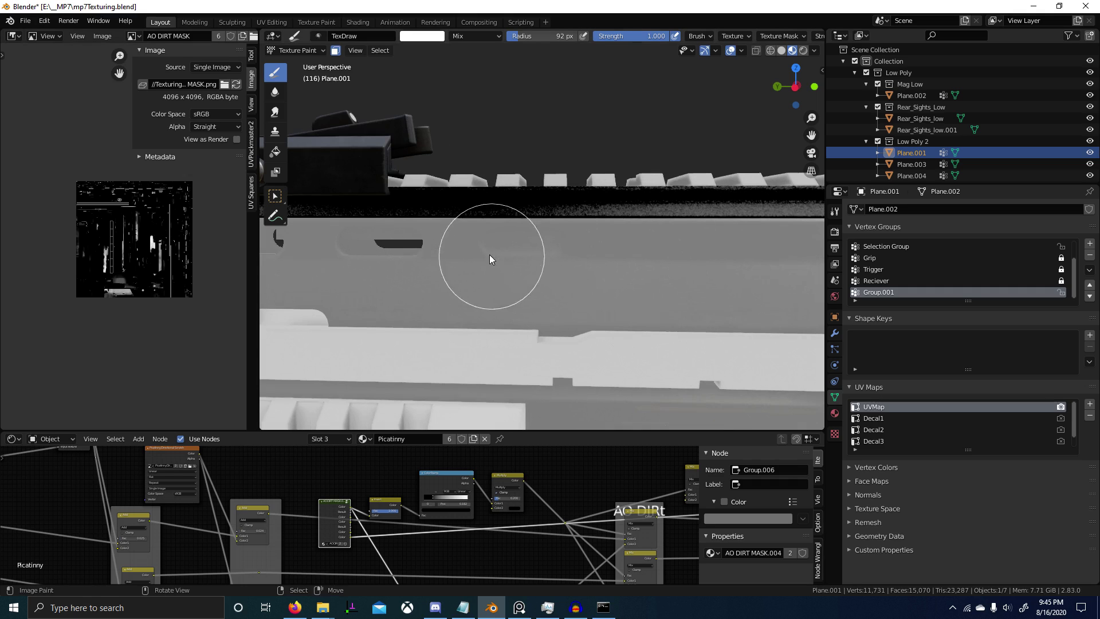
{"action": "left_click", "coordinate": [836, 213]}
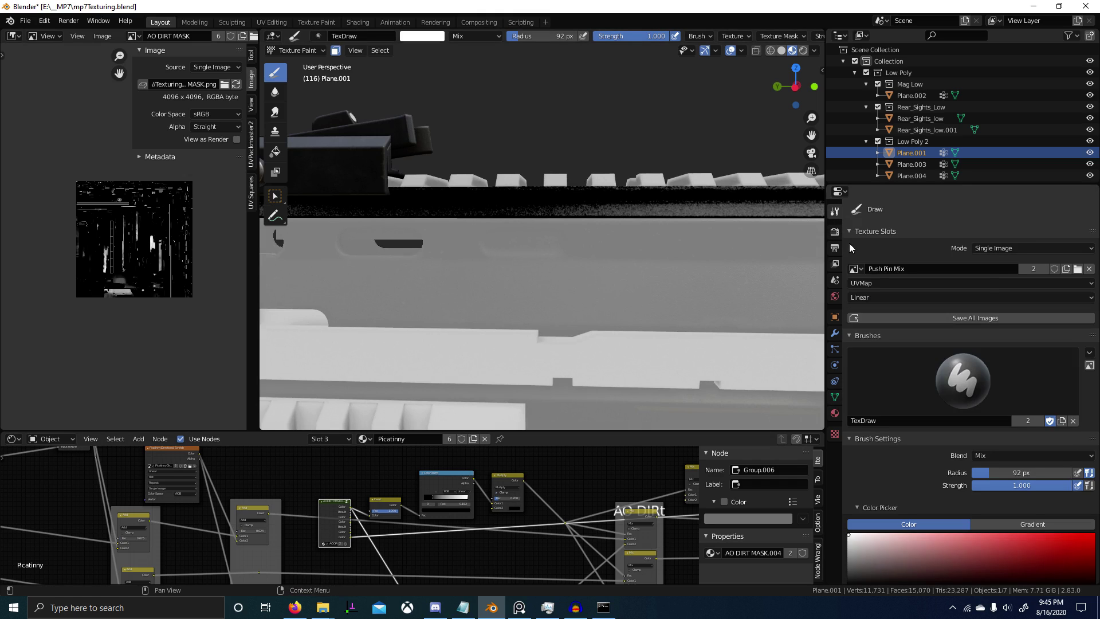
{"action": "left_click", "coordinate": [854, 269]}
{"action": "type", "text": "AO DIRT MASK"}
{"action": "left_click", "coordinate": [885, 285]}
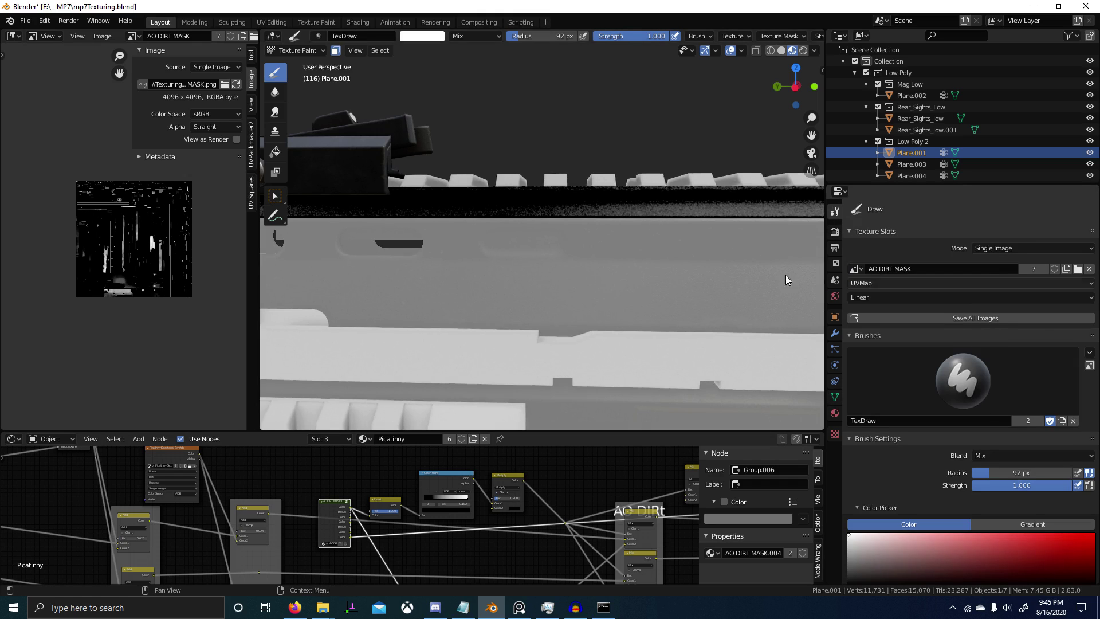
Paint white along the front part of the top rail's selected lower faces.
{"action": "left_click_drag", "start_coordinate": [642, 207], "coordinate": [431, 214]}
{"action": "mouse_move", "coordinate": [287, 208]}
{"action": "middle_mouse_down"}
{"action": "mouse_move", "coordinate": [570, 212]}
{"action": "mouse_move", "coordinate": [534, 207]}
{"action": "mouse_move", "coordinate": [573, 245]}
{"action": "mouse_move", "coordinate": [377, 219]}
{"action": "middle_mouse_up"}
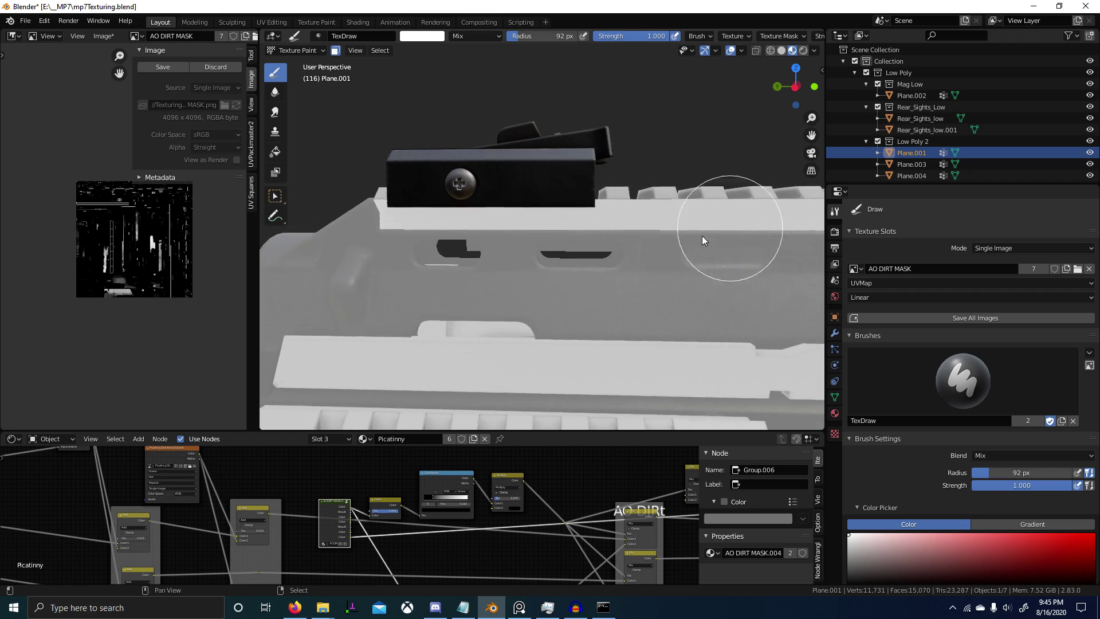
{"action": "mouse_move", "coordinate": [704, 240]}
{"action": "middle_mouse_down"}
{"action": "mouse_move", "coordinate": [649, 257]}
{"action": "mouse_move", "coordinate": [497, 235]}
{"action": "mouse_move", "coordinate": [438, 256]}
{"action": "mouse_move", "coordinate": [677, 259]}
{"action": "mouse_move", "coordinate": [400, 265]}
{"action": "mouse_move", "coordinate": [579, 265]}
{"action": "mouse_move", "coordinate": [368, 295]}
{"action": "mouse_move", "coordinate": [401, 263]}
{"action": "mouse_move", "coordinate": [638, 263]}
{"action": "mouse_move", "coordinate": [367, 270]}
{"action": "mouse_move", "coordinate": [441, 331]}
{"action": "mouse_move", "coordinate": [471, 288]}
{"action": "mouse_move", "coordinate": [510, 263]}
{"action": "mouse_move", "coordinate": [552, 301]}
{"action": "mouse_move", "coordinate": [535, 352]}
{"action": "middle_mouse_up"}
Inspect the rail selection in Edit Mode, return to Texture Paint mode, and discard the unsaved AO DIRT MASK painting.
{"action": "key", "text": "Tab"}
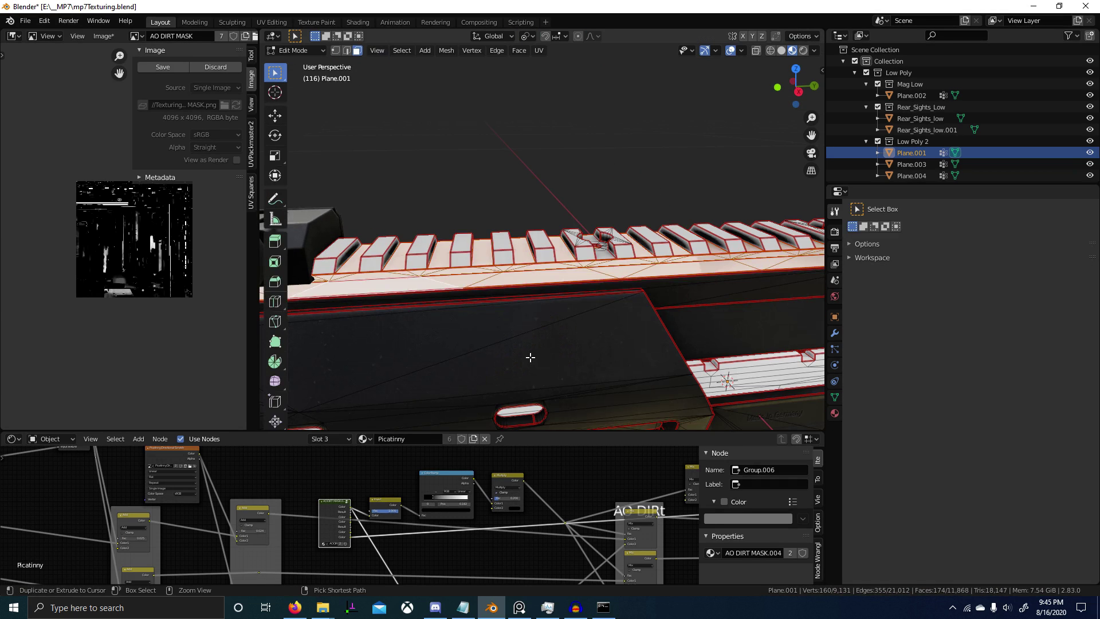
{"action": "scroll", "coordinate": [504, 360], "scroll_direction": "down", "scroll_amount": 1}
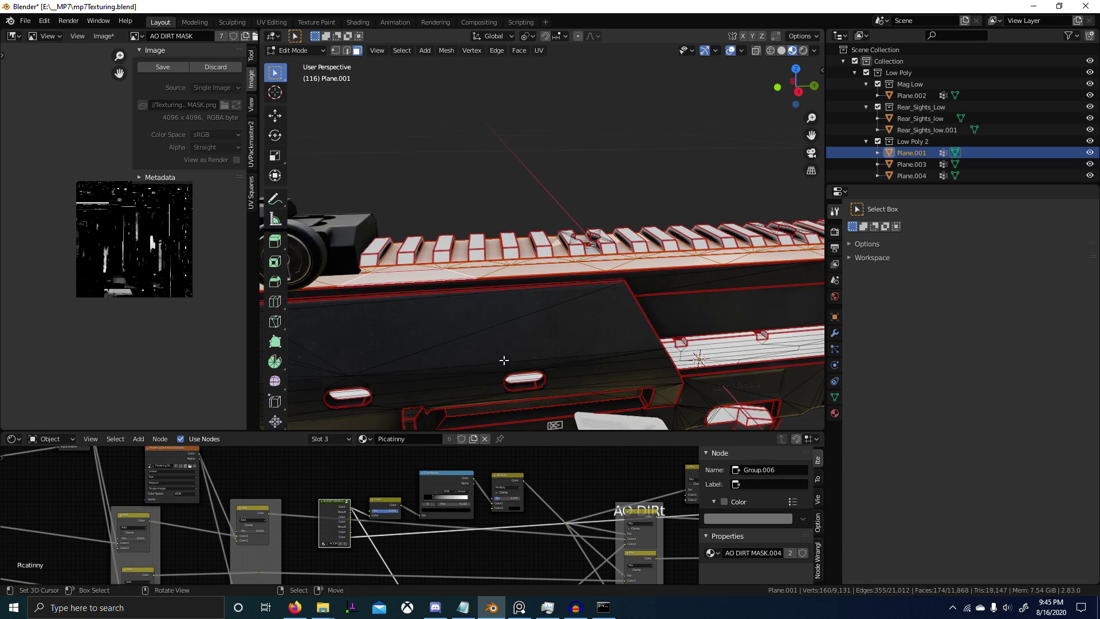
{"action": "middle_click_drag", "start_coordinate": [509, 357], "coordinate": [474, 365]}
{"action": "middle_click_drag", "start_coordinate": [569, 378], "coordinate": [330, 171]}
{"action": "key", "text": "ctrl+Tab"}
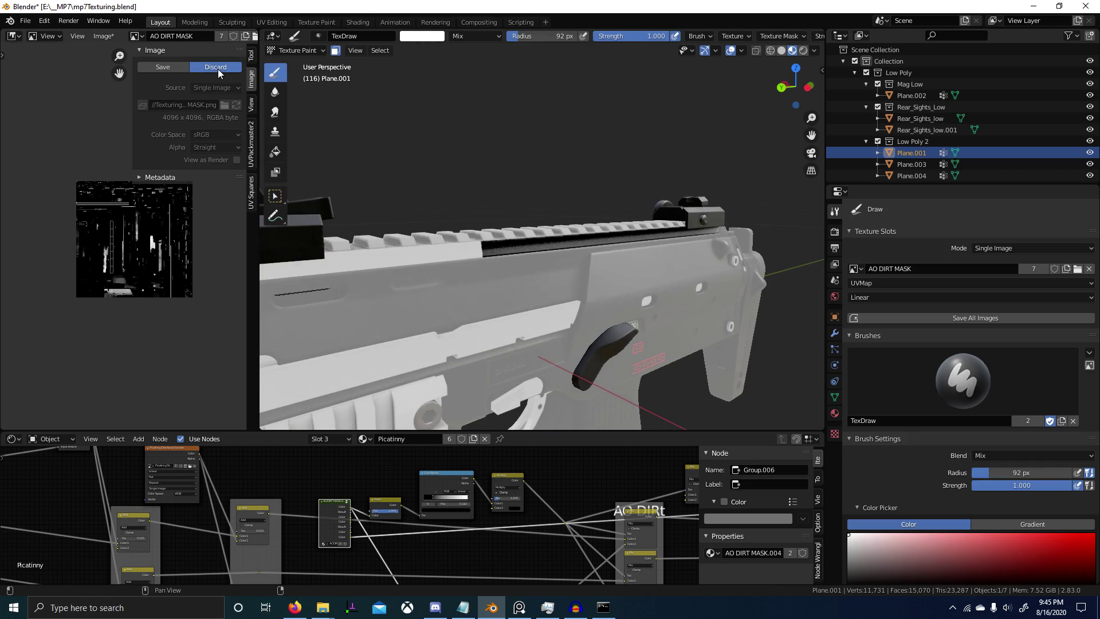
Isolate Plane.001 in local view in Edit Mode and remove a stray face from the top rail selection.
{"action": "middle_click_drag", "start_coordinate": [644, 206], "coordinate": [587, 243]}
{"action": "key", "text": "Tab"}
{"action": "scroll", "coordinate": [613, 307], "scroll_direction": "up", "scroll_amount": 3}
{"action": "middle_click_drag", "start_coordinate": [616, 312], "coordinate": [590, 326]}
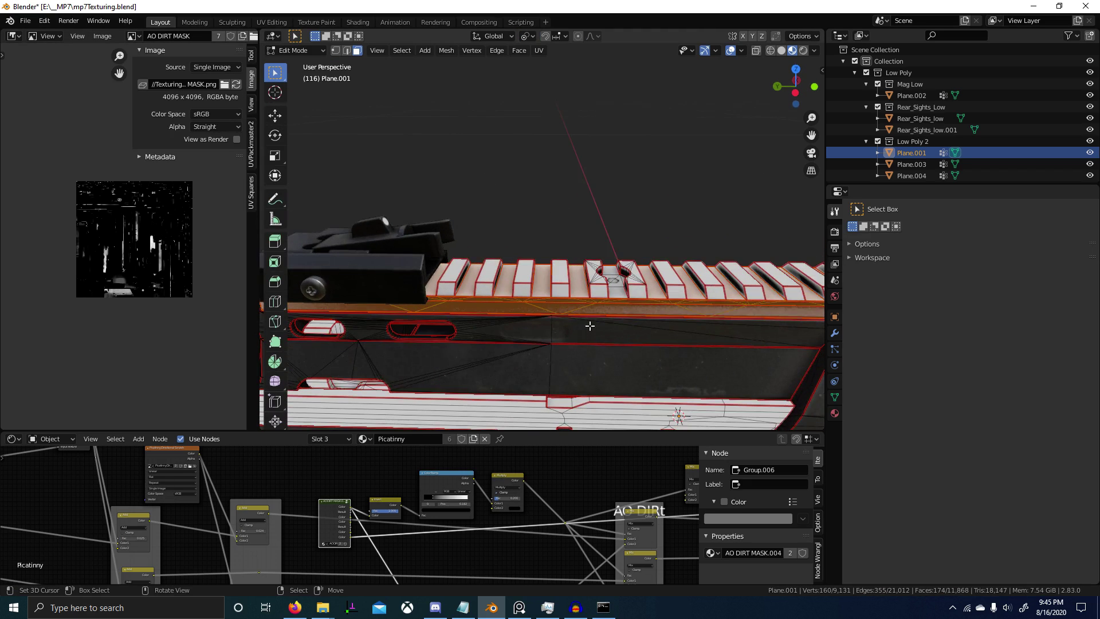
{"action": "key", "text": "KP_Divide"}
{"action": "scroll", "coordinate": [591, 320], "scroll_direction": "up", "scroll_amount": 3}
{"action": "middle_click_drag", "start_coordinate": [639, 257], "coordinate": [585, 308]}
{"action": "scroll", "coordinate": [638, 299], "scroll_direction": "up", "scroll_amount": 4}
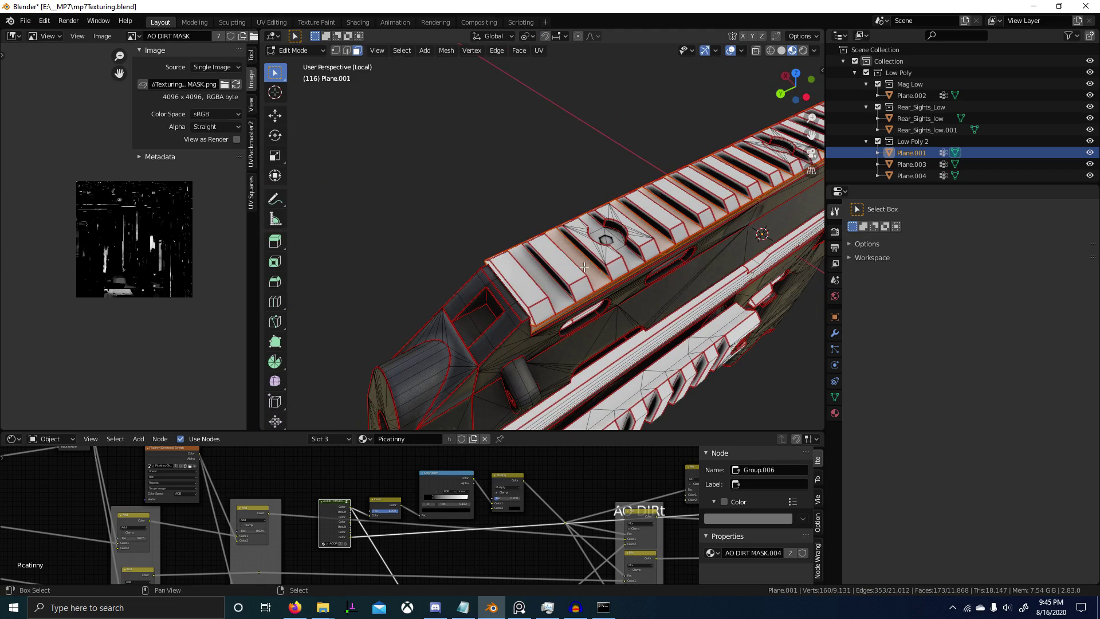
Box-deselect the unwanted faces from the top rail selection using a front orthographic wireframe view.
{"action": "key", "text": "KP_1"}
{"action": "scroll", "coordinate": [619, 248], "scroll_direction": "up", "scroll_amount": 5}
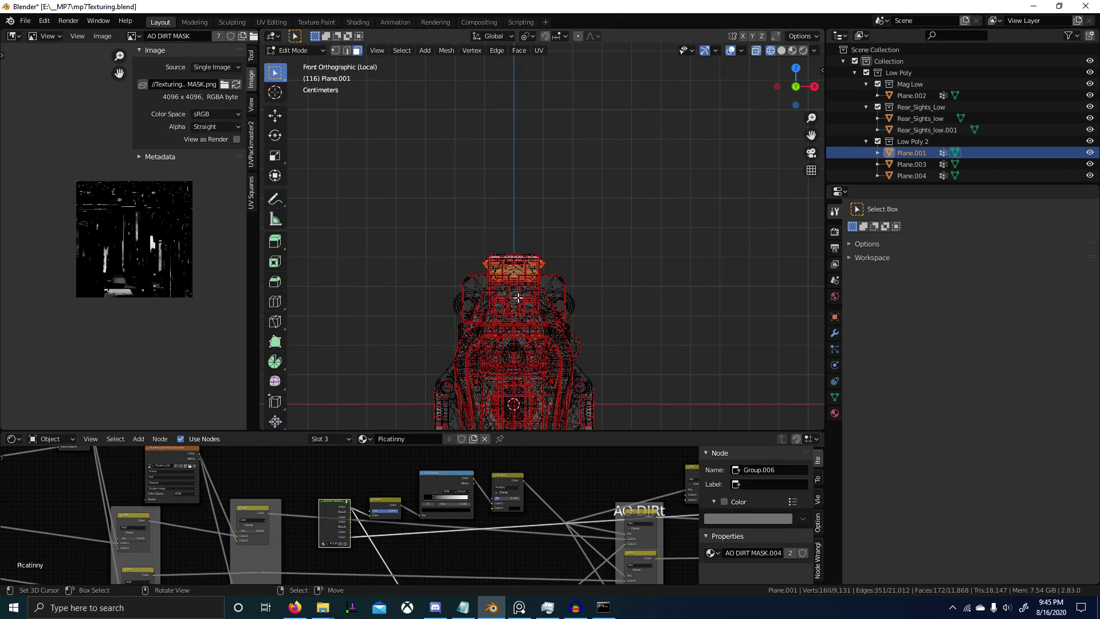
{"action": "key", "text": "b"}
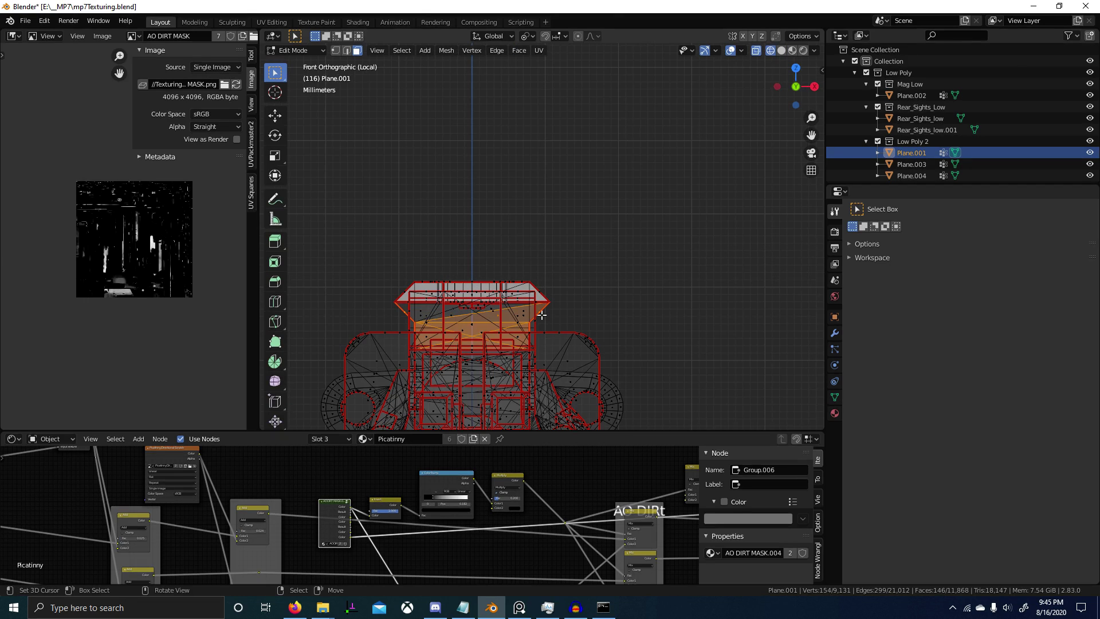
{"action": "scroll", "coordinate": [553, 323], "scroll_direction": "down", "scroll_amount": 2}
{"action": "key", "text": "shift+z"}
{"action": "mouse_move", "coordinate": [578, 344]}
{"action": "middle_mouse_down"}
{"action": "mouse_move", "coordinate": [656, 372]}
{"action": "mouse_move", "coordinate": [762, 382]}
{"action": "mouse_move", "coordinate": [428, 324]}
{"action": "mouse_move", "coordinate": [555, 290]}
{"action": "middle_mouse_up"}
Paint the selected lower faces white along both sides of the top rail, using Material Preview shading.
{"action": "key", "text": "Tab"}
{"action": "left_click_drag", "start_coordinate": [600, 192], "coordinate": [544, 201]}
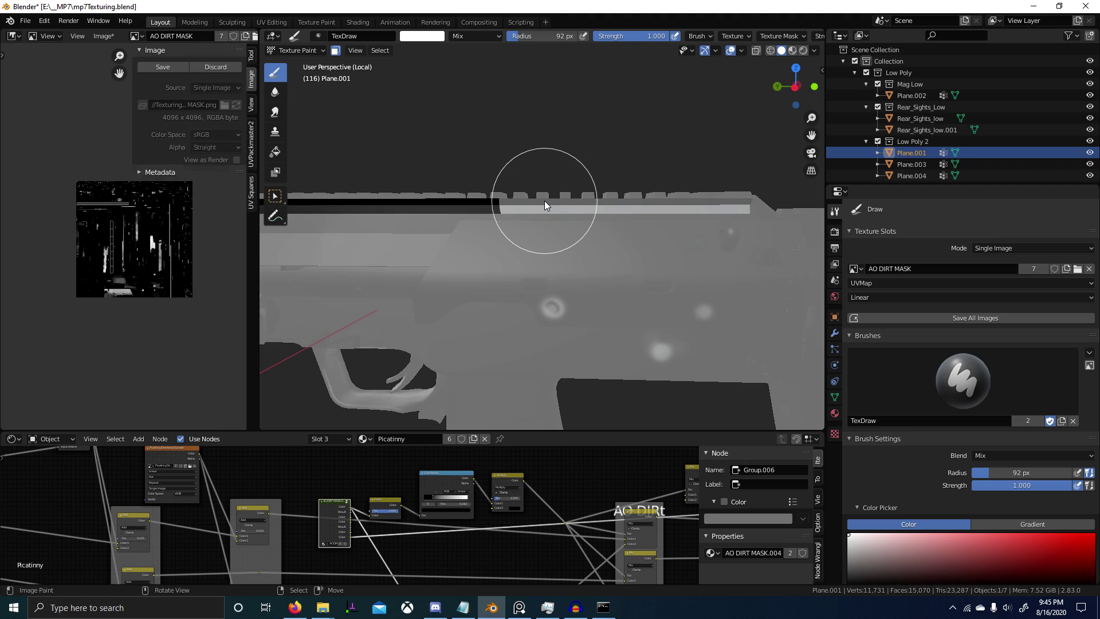
{"action": "key", "text": "z"}
{"action": "left_click", "coordinate": [572, 346]}
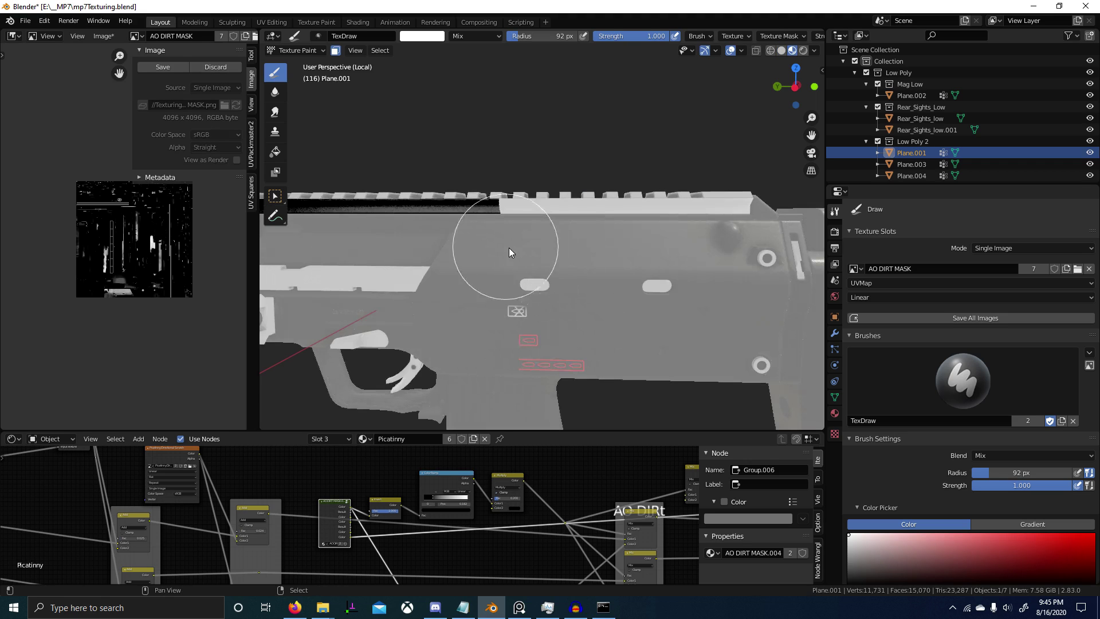
{"action": "mouse_move", "coordinate": [508, 247]}
{"action": "middle_mouse_down"}
{"action": "mouse_move", "coordinate": [438, 238]}
{"action": "mouse_move", "coordinate": [653, 276]}
{"action": "mouse_move", "coordinate": [520, 291]}
{"action": "mouse_move", "coordinate": [591, 276]}
{"action": "middle_mouse_up"}
{"action": "scroll", "coordinate": [653, 277], "scroll_direction": "up", "scroll_amount": 4}
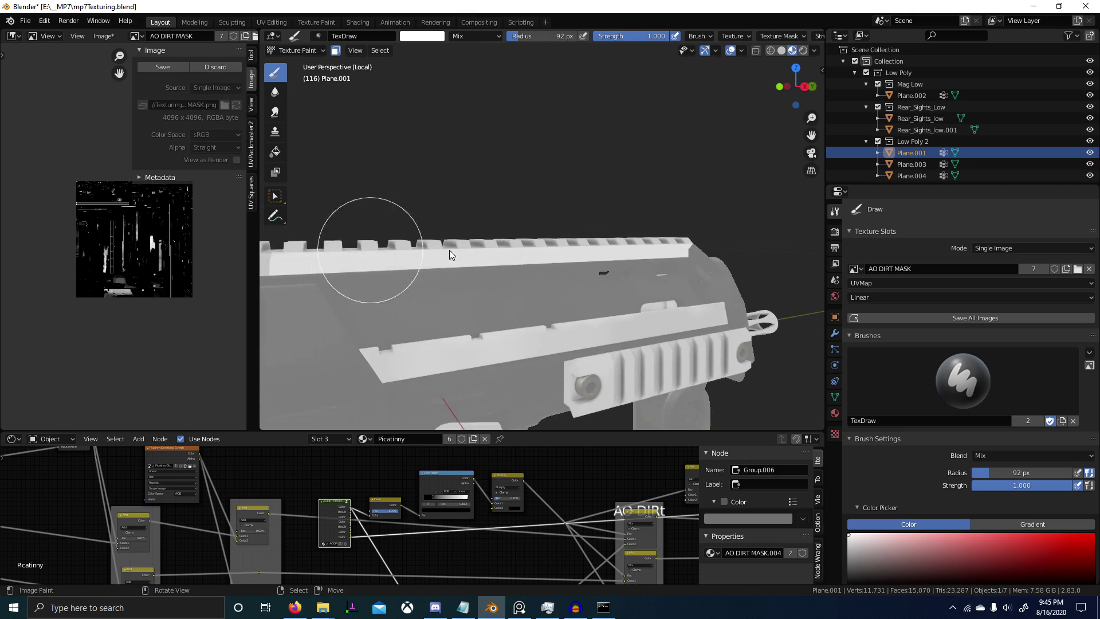
{"action": "scroll", "coordinate": [524, 253], "scroll_direction": "up", "scroll_amount": 3}
{"action": "middle_click_drag", "start_coordinate": [484, 271], "coordinate": [735, 232], "text": "shift"}
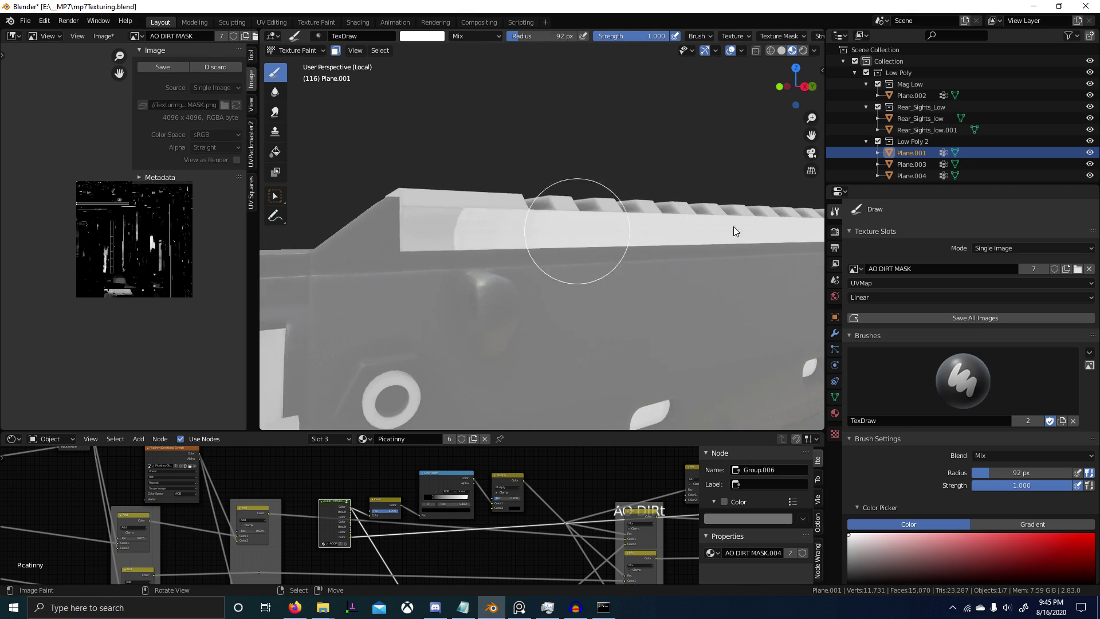
Preview the AO DIRT MASK group node's output on the model.
{"action": "scroll", "coordinate": [497, 301], "scroll_direction": "down", "scroll_amount": 5}
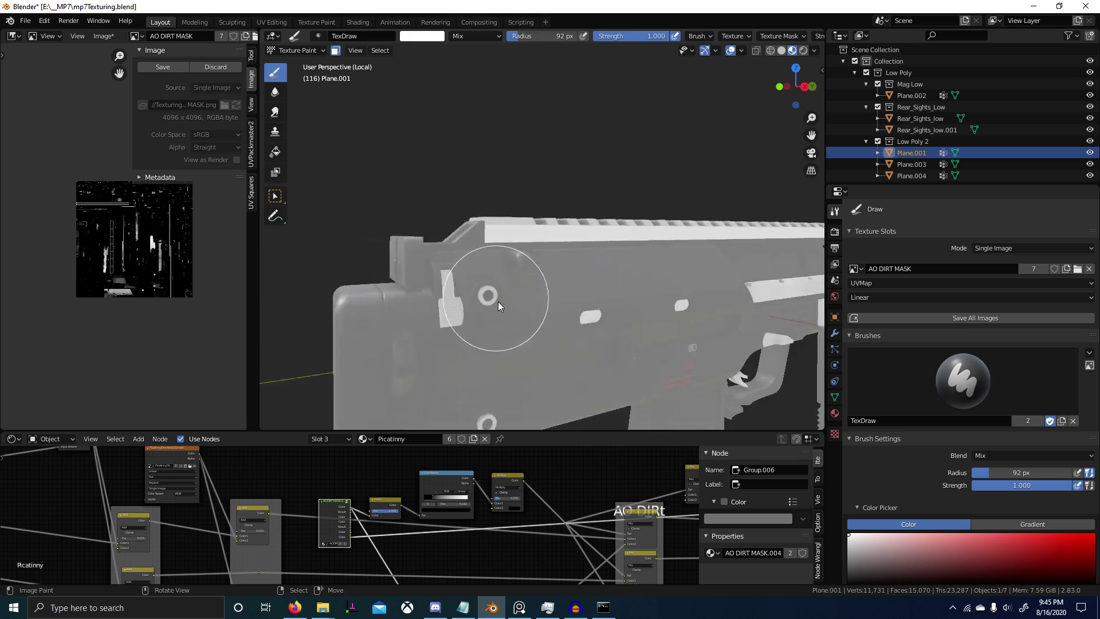
{"action": "middle_click_drag", "start_coordinate": [497, 301], "coordinate": [487, 349]}
{"action": "middle_click_drag", "start_coordinate": [619, 344], "coordinate": [452, 324], "text": "shift"}
{"action": "middle_click_drag", "start_coordinate": [452, 324], "coordinate": [576, 294]}
{"action": "scroll", "coordinate": [476, 306], "scroll_direction": "up", "scroll_amount": 3}
{"action": "scroll", "coordinate": [576, 294], "scroll_direction": "up", "scroll_amount": 1}
{"action": "scroll", "coordinate": [345, 515], "scroll_direction": "up", "scroll_amount": 5}
{"action": "left_click", "coordinate": [340, 503], "text": "ctrl+shift"}
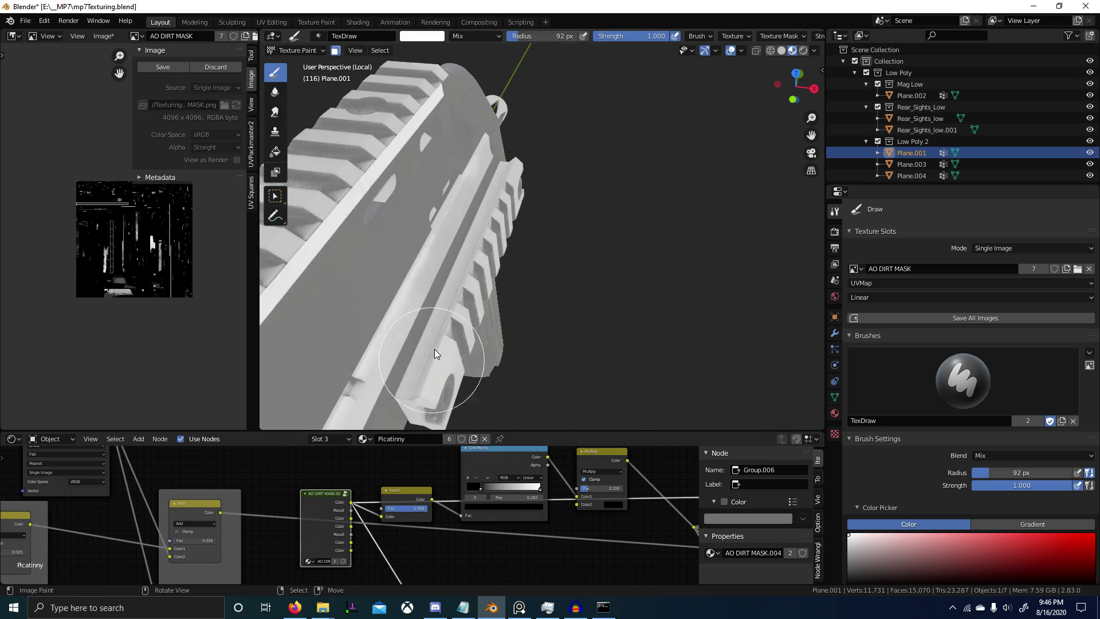
Clear the selection in Edit Mode and circle-select the upper base faces along the side rail.
{"action": "mouse_move", "coordinate": [417, 337]}
{"action": "middle_mouse_down"}
{"action": "mouse_move", "coordinate": [386, 332]}
{"action": "mouse_move", "coordinate": [476, 326]}
{"action": "middle_mouse_up"}
{"action": "middle_click_drag", "start_coordinate": [475, 325], "coordinate": [512, 303], "text": "shift"}
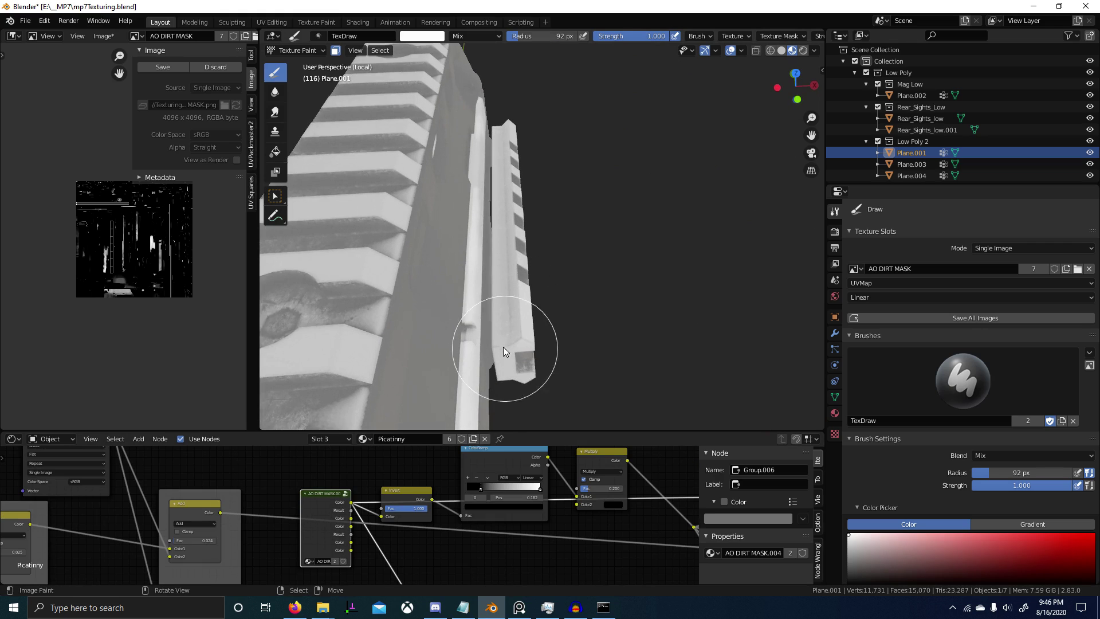
{"action": "left_click_drag", "start_coordinate": [503, 346], "coordinate": [499, 339]}
{"action": "key", "text": "Tab"}
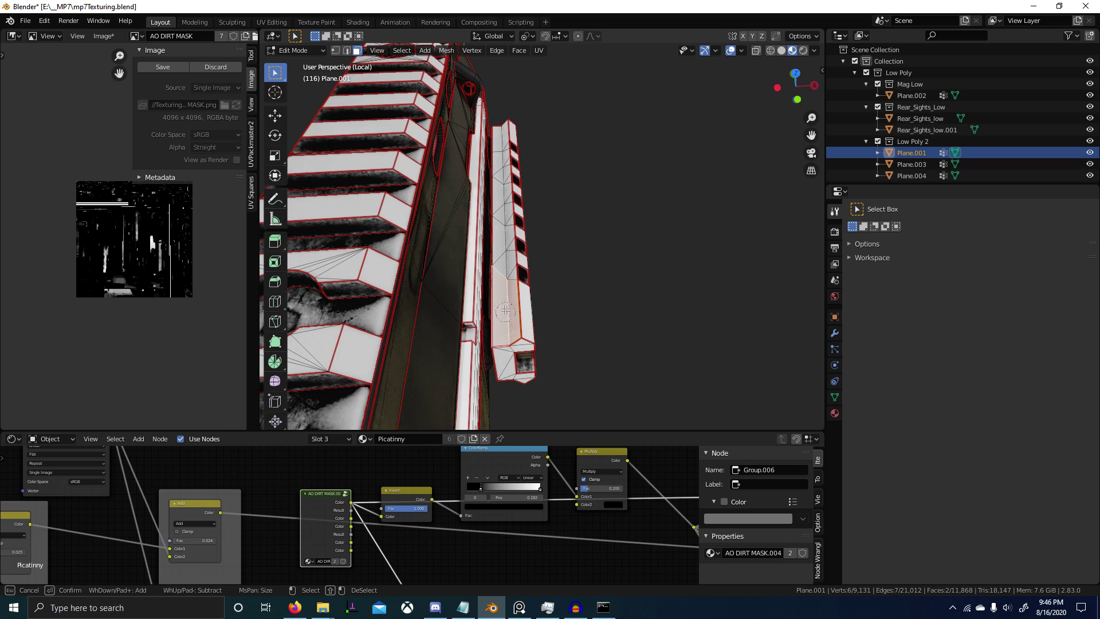
{"action": "key", "text": "Escape"}
{"action": "scroll", "coordinate": [501, 229], "scroll_direction": "up", "scroll_amount": 4}
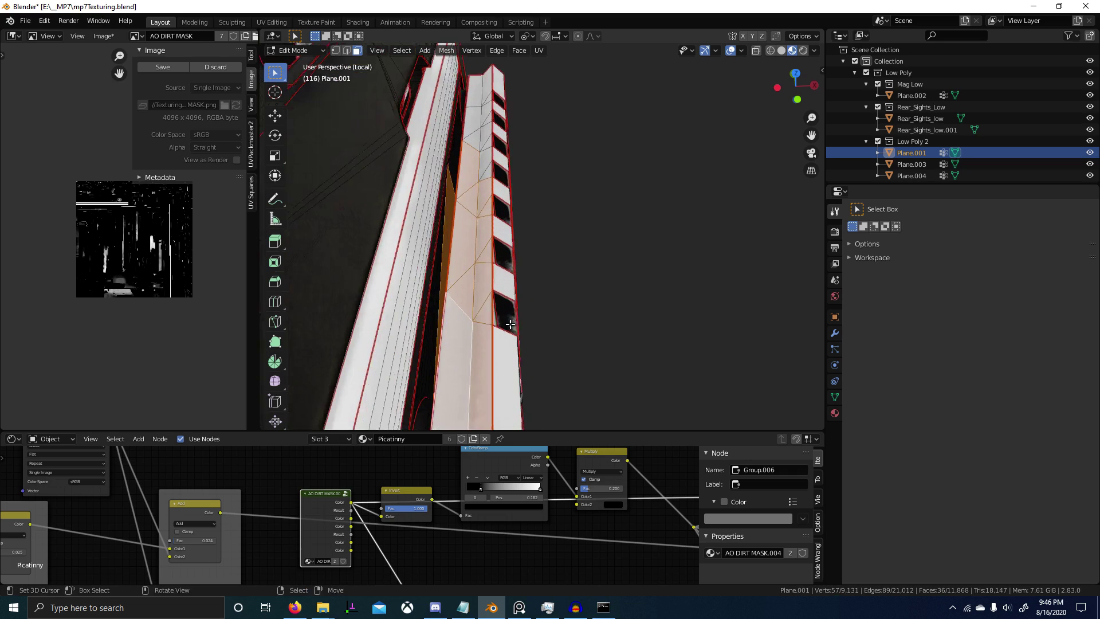
{"action": "middle_click_drag", "start_coordinate": [485, 395], "coordinate": [512, 302], "text": "shift"}
{"action": "key", "text": "alt+a"}
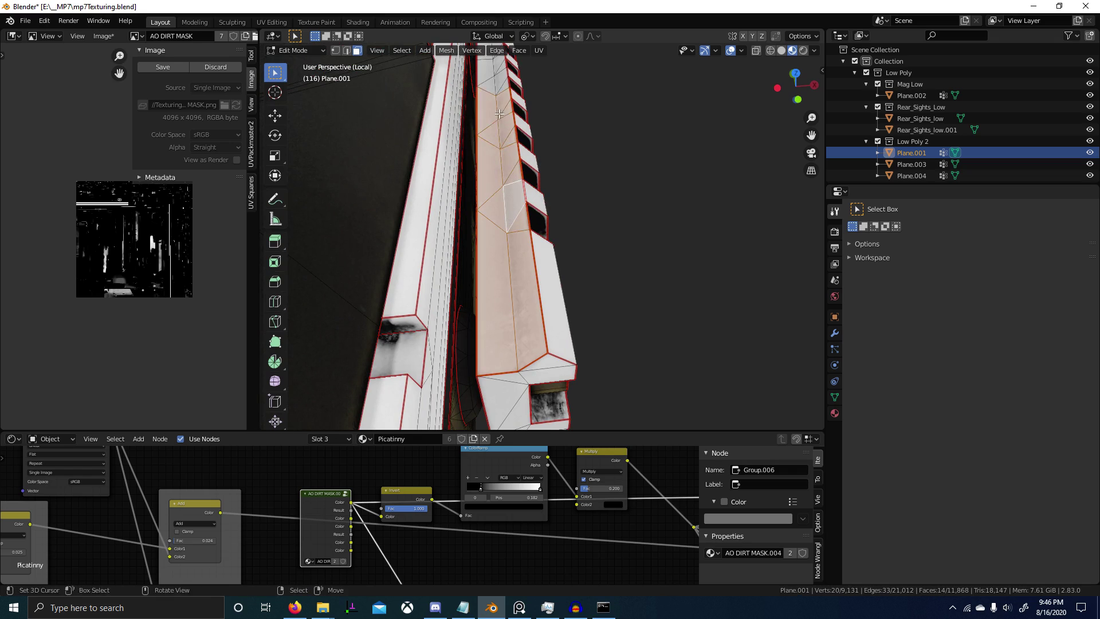
{"action": "middle_click_drag", "start_coordinate": [499, 114], "coordinate": [525, 278]}
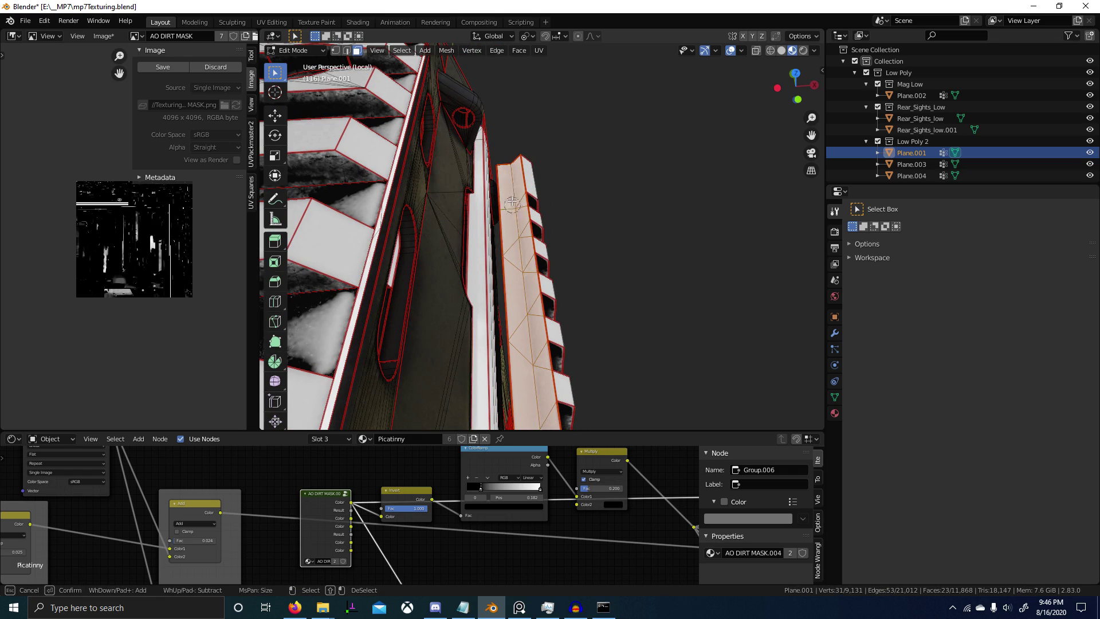
Add the base faces along the side rail's underside to the selection with circle select.
{"action": "middle_click_drag", "start_coordinate": [512, 201], "coordinate": [659, 278]}
{"action": "middle_click_drag", "start_coordinate": [659, 278], "coordinate": [499, 282], "text": "shift"}
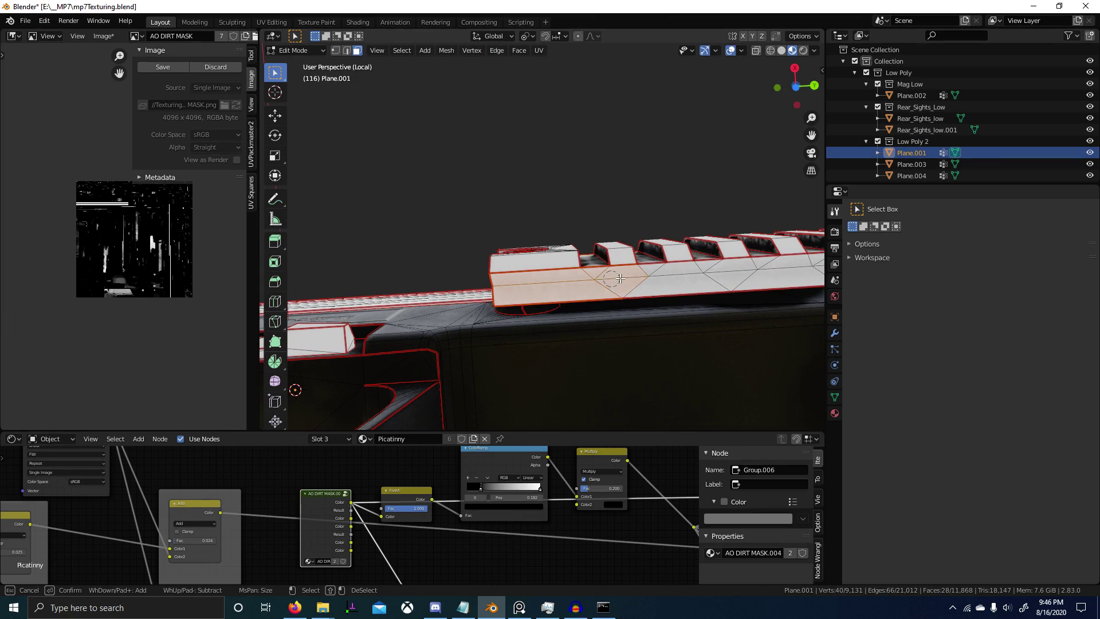
{"action": "middle_click_drag", "start_coordinate": [798, 271], "coordinate": [512, 290], "text": "shift"}
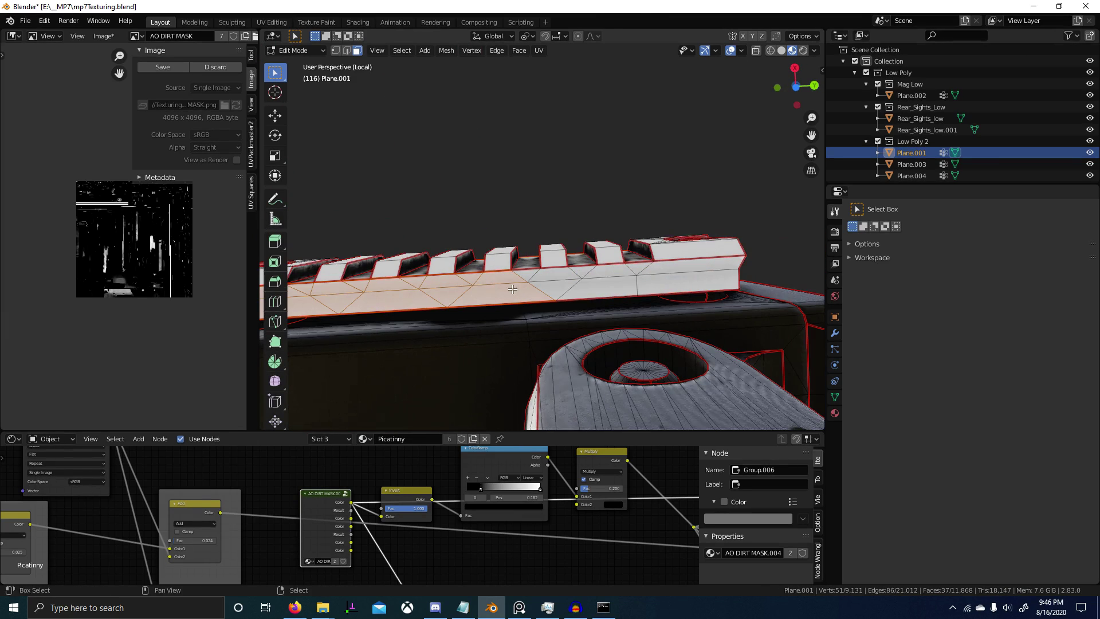
{"action": "middle_click_drag", "start_coordinate": [695, 266], "coordinate": [662, 327]}
Paint the side rail's selected base faces white on its underside and upper side in Texture Paint mode.
{"action": "key", "text": "Tab"}
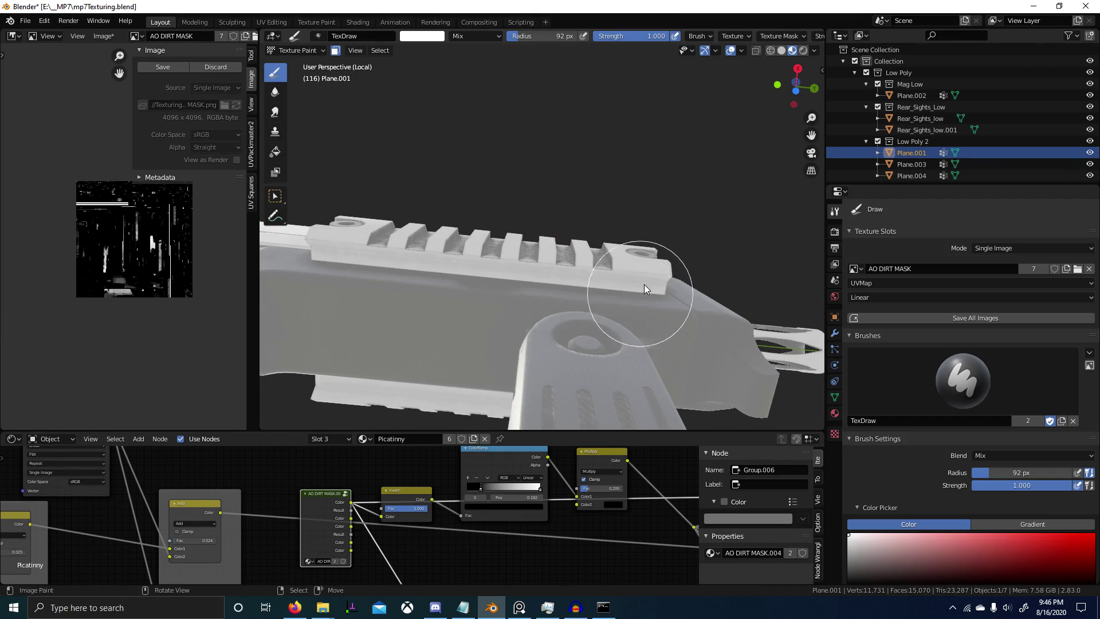
{"action": "left_click_drag", "start_coordinate": [649, 282], "coordinate": [323, 248]}
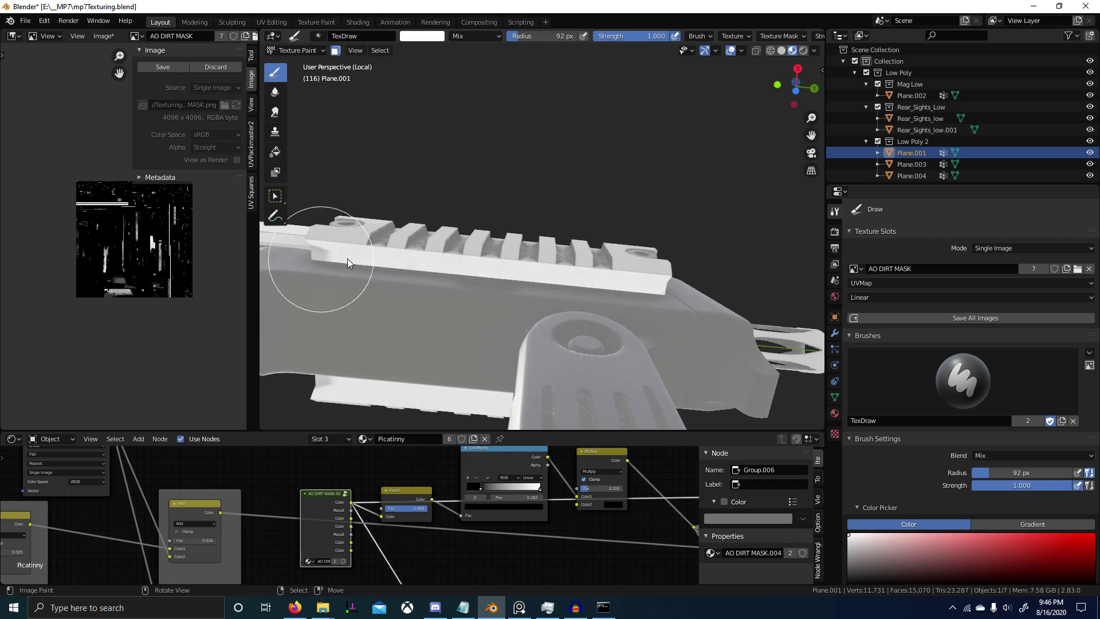
{"action": "mouse_move", "coordinate": [347, 258]}
{"action": "middle_mouse_down"}
{"action": "mouse_move", "coordinate": [447, 291]}
{"action": "mouse_move", "coordinate": [541, 342]}
{"action": "mouse_move", "coordinate": [528, 334]}
{"action": "mouse_move", "coordinate": [576, 429]}
{"action": "mouse_move", "coordinate": [543, 208]}
{"action": "mouse_move", "coordinate": [515, 245]}
{"action": "middle_mouse_up"}
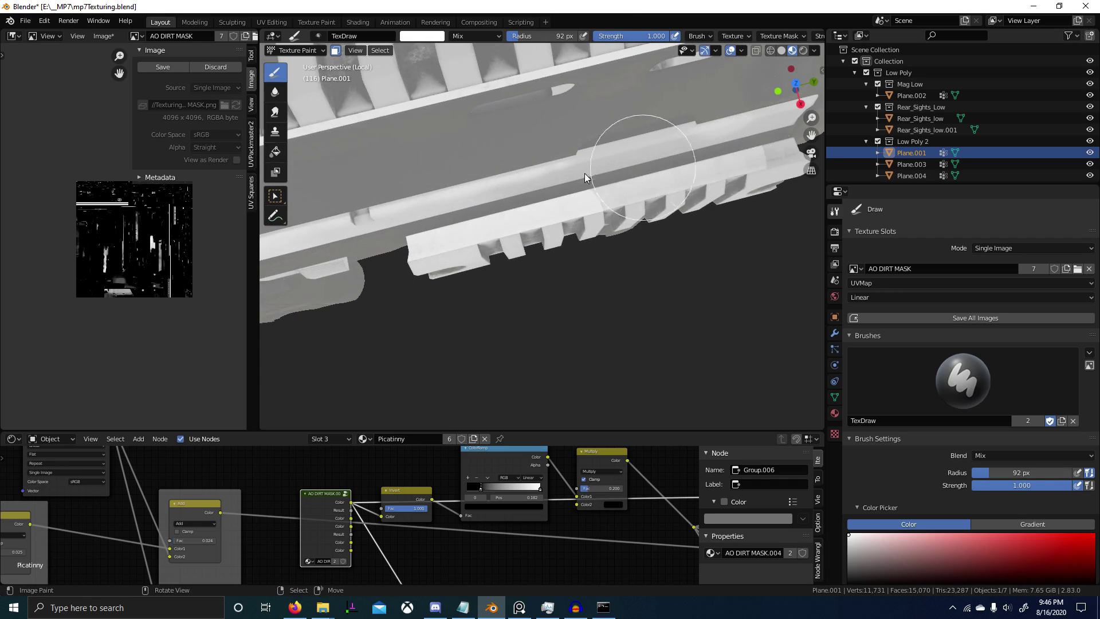
{"action": "middle_click_drag", "start_coordinate": [702, 170], "coordinate": [689, 178]}
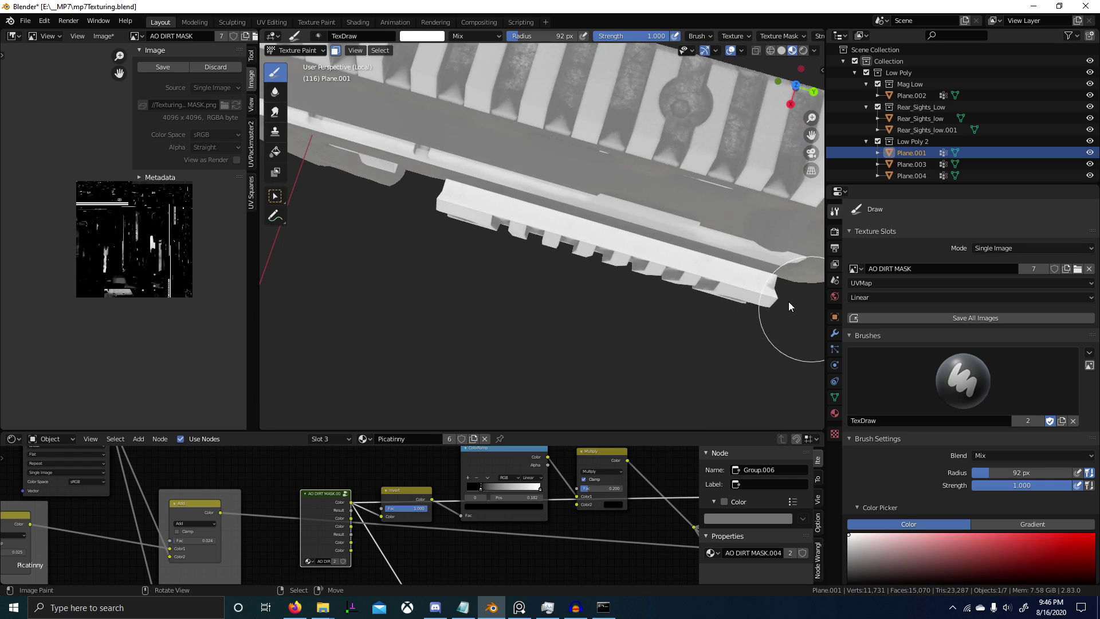
{"action": "middle_click_drag", "start_coordinate": [740, 279], "coordinate": [592, 287]}
Switch Plane.001 to Object Mode and preview the Multiply node after the ColorRamp on the model.
{"action": "key", "text": "ctrl+Tab"}
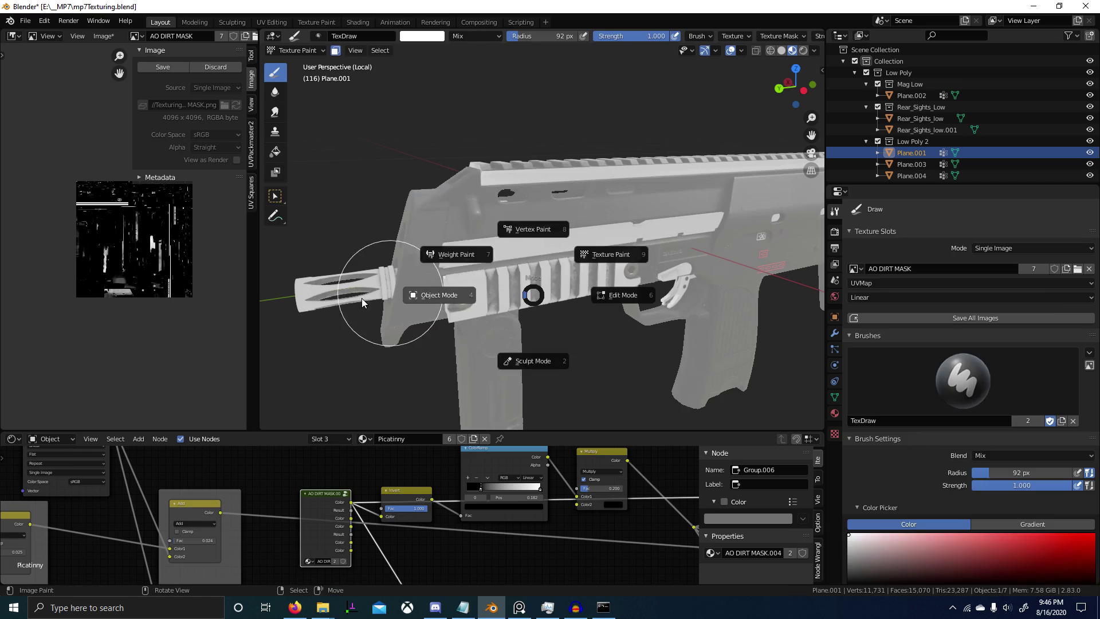
{"action": "left_click", "coordinate": [362, 298]}
{"action": "scroll", "coordinate": [538, 473], "scroll_direction": "down", "scroll_amount": 3}
{"action": "left_click", "coordinate": [549, 474], "text": "ctrl+shift"}
{"action": "scroll", "coordinate": [548, 474], "scroll_direction": "down", "scroll_amount": 5}
{"action": "middle_click_drag", "start_coordinate": [589, 480], "coordinate": [473, 486]}
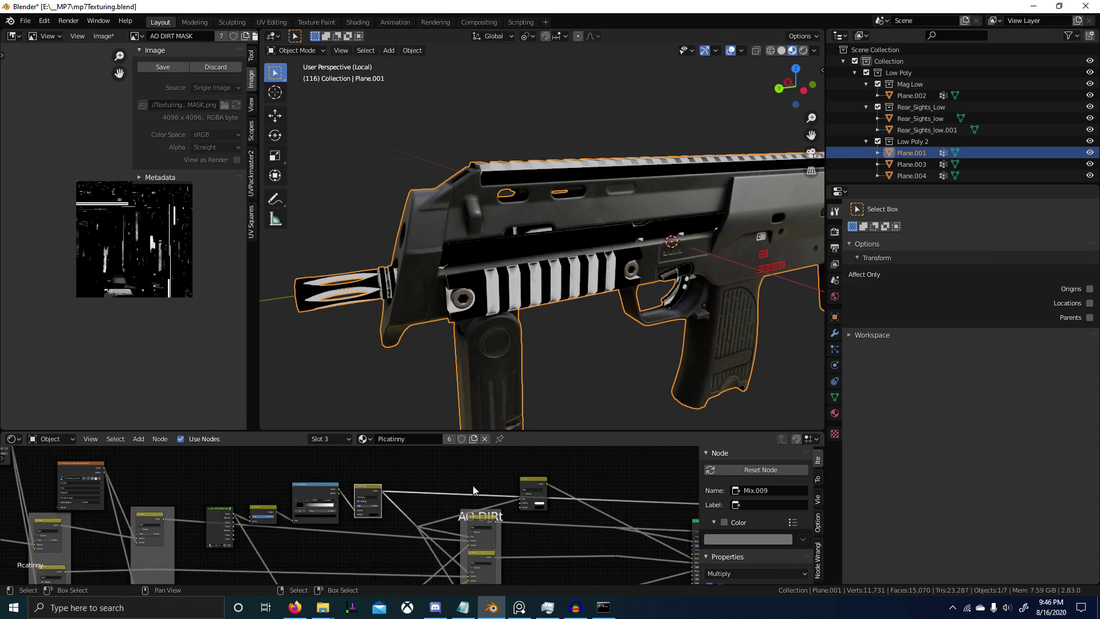
Preview the white-and-black Mix node above the AO DIRt frame on the model and return to the Principled BSDF.
{"action": "middle_click_drag", "start_coordinate": [564, 496], "coordinate": [405, 502]}
{"action": "left_click", "coordinate": [371, 496], "text": "ctrl+shift"}
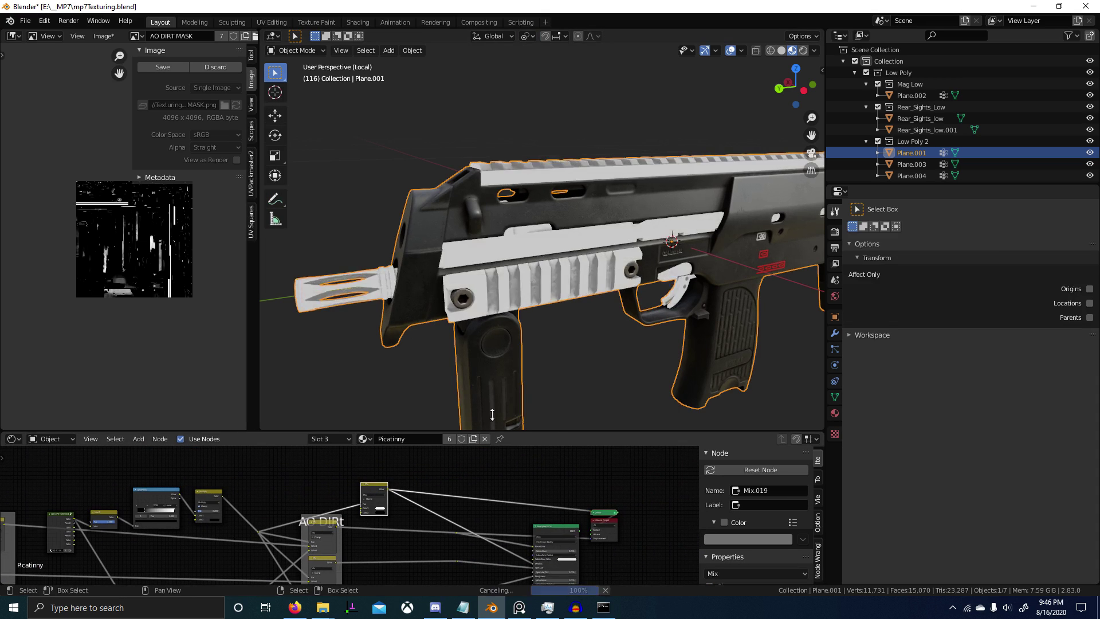
{"action": "middle_click_drag", "start_coordinate": [487, 396], "coordinate": [589, 505]}
{"action": "scroll", "coordinate": [435, 467], "scroll_direction": "up", "scroll_amount": 4}
{"action": "scroll", "coordinate": [531, 360], "scroll_direction": "up", "scroll_amount": 2}
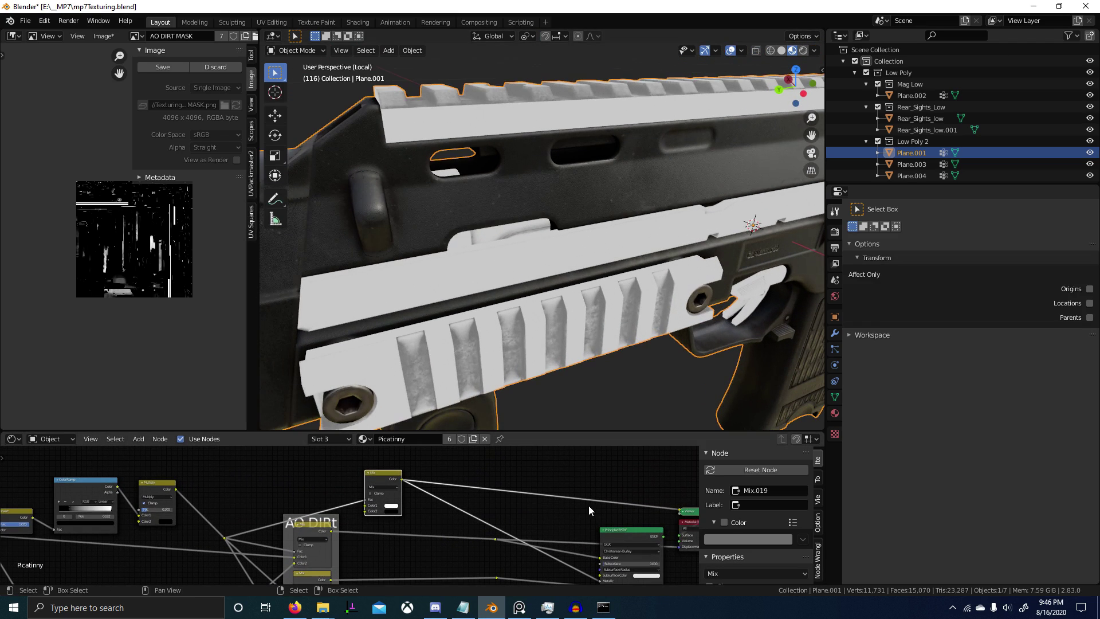
{"action": "left_click", "coordinate": [621, 531], "text": "ctrl+shift"}
{"action": "middle_click_drag", "start_coordinate": [579, 289], "coordinate": [487, 378]}
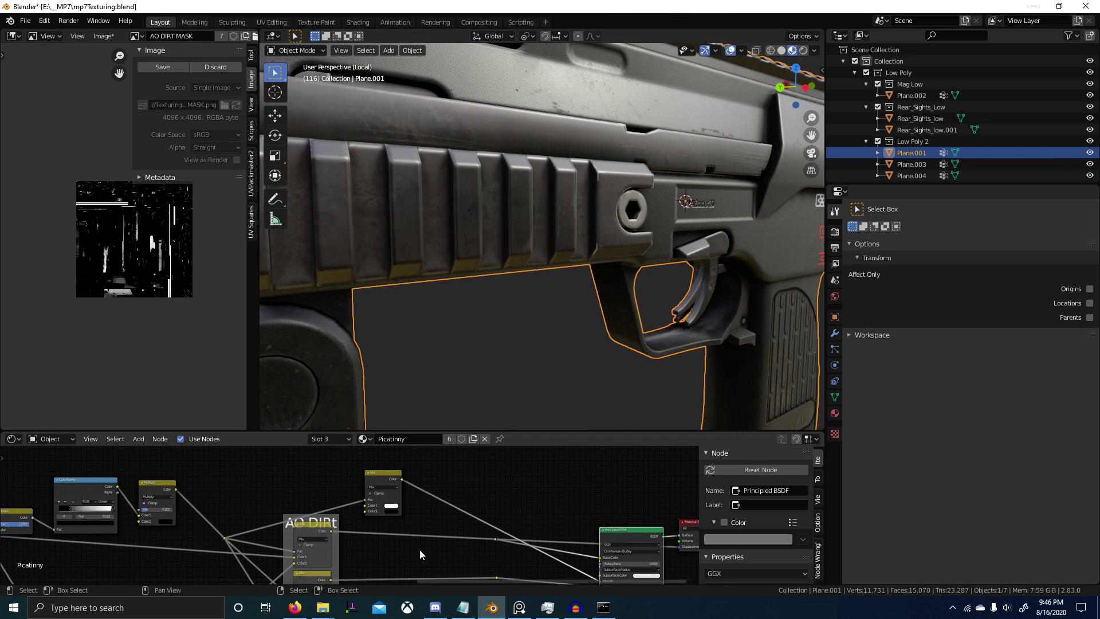
Preview the Mix node above the AO DIRt frame again and insert a ColorRamp on its output.
{"action": "scroll", "coordinate": [397, 509], "scroll_direction": "up", "scroll_amount": 2}
{"action": "left_click", "coordinate": [398, 477], "text": "ctrl+shift"}
{"action": "middle_click_drag", "start_coordinate": [534, 483], "coordinate": [513, 485]}
{"action": "key", "text": "shift+a"}
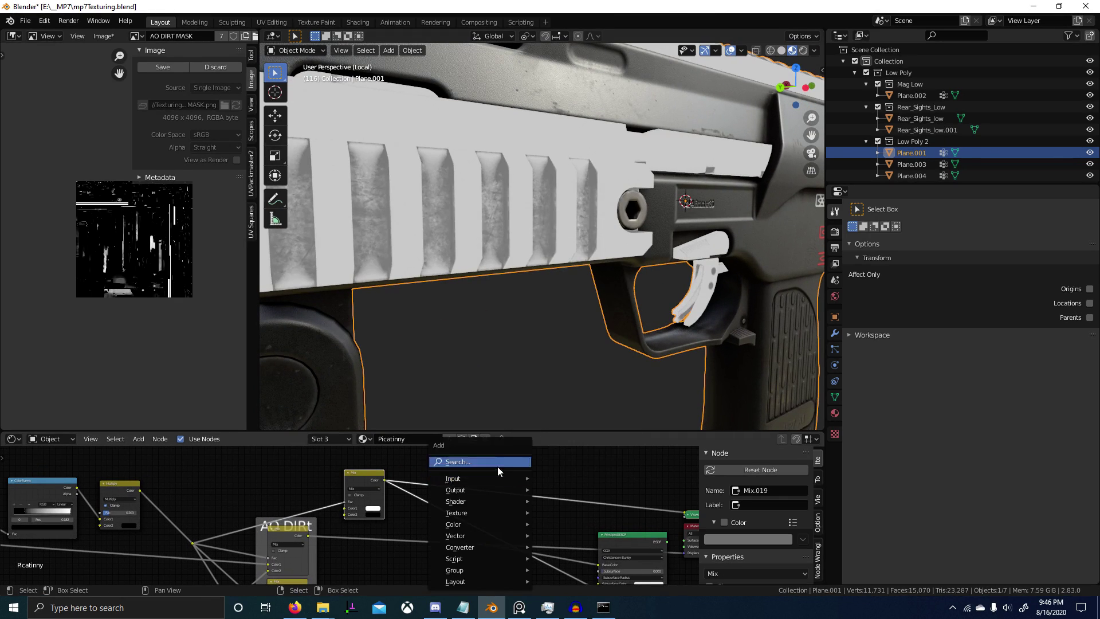
{"action": "left_click", "coordinate": [498, 466]}
{"action": "type", "text": "c"}
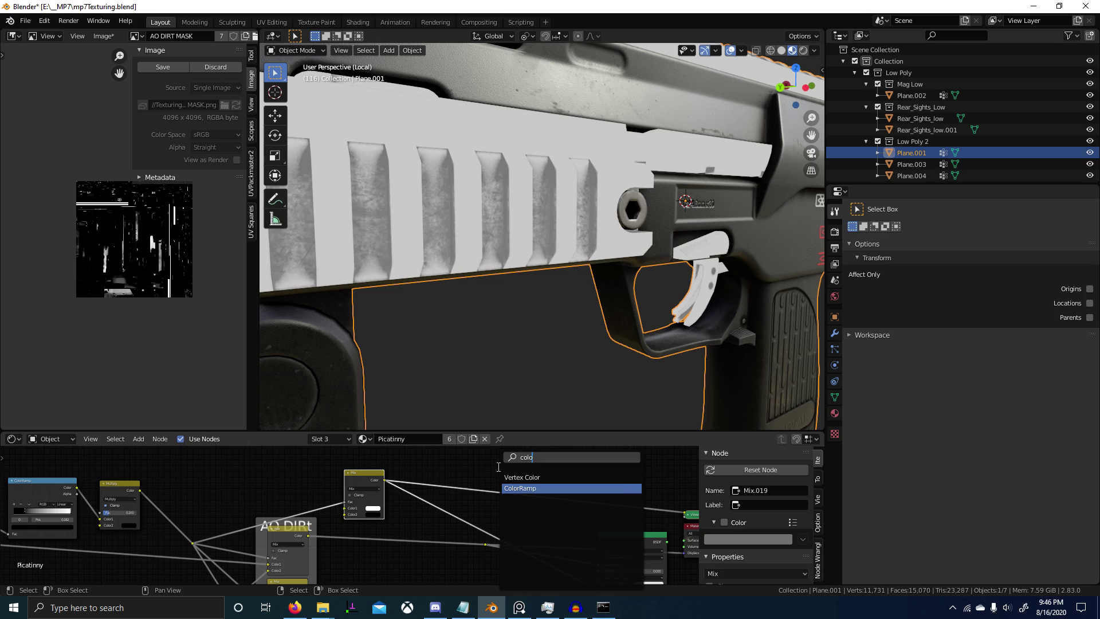
{"action": "type", "text": "olo"}
{"action": "key", "text": "Return"}
{"action": "left_click", "coordinate": [470, 517]}
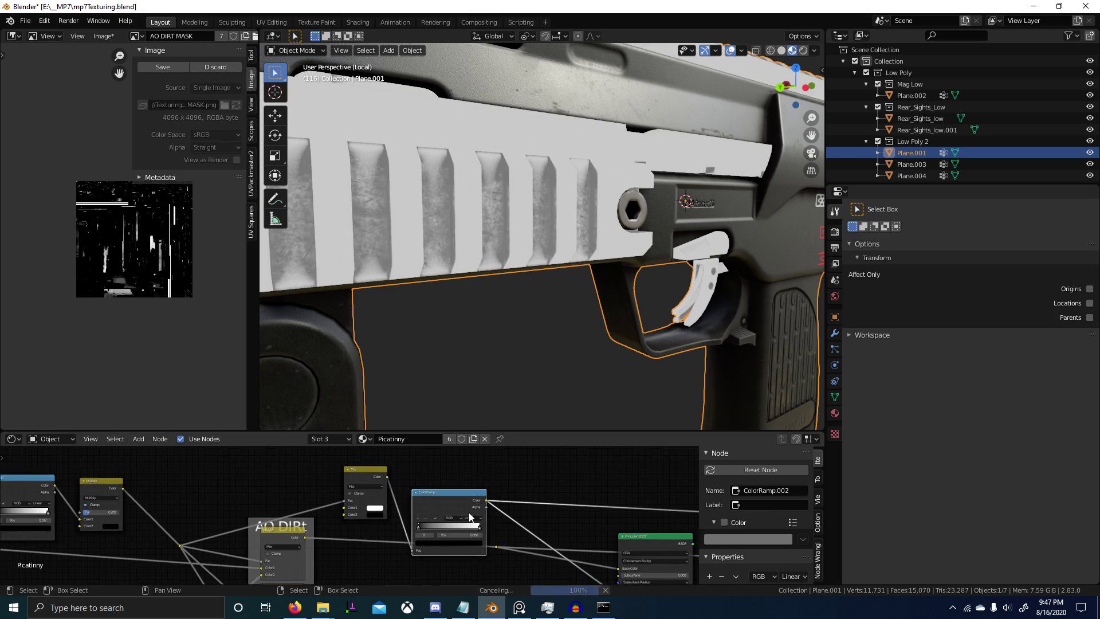
Move the new ColorRamp's black stop to 0.355 and view the result through the Principled BSDF.
{"action": "scroll", "coordinate": [413, 536], "scroll_direction": "up", "scroll_amount": 2}
{"action": "left_click_drag", "start_coordinate": [440, 536], "coordinate": [456, 536]}
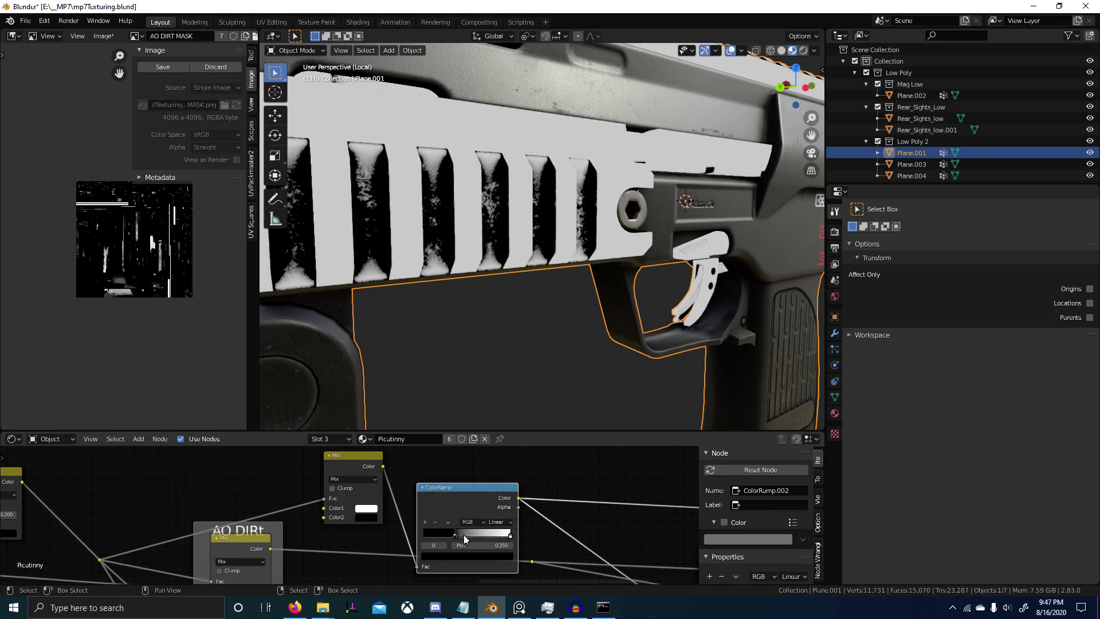
{"action": "scroll", "coordinate": [443, 525], "scroll_direction": "down", "scroll_amount": 3}
{"action": "left_click", "coordinate": [486, 512], "text": "ctrl+shift"}
{"action": "scroll", "coordinate": [529, 358], "scroll_direction": "down", "scroll_amount": 4}
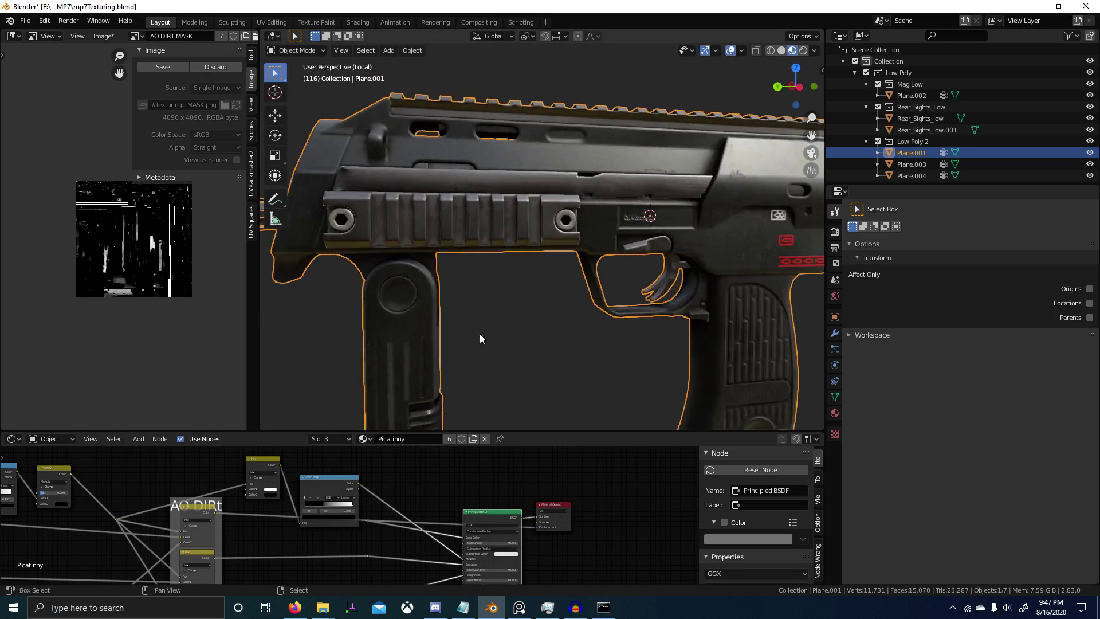
{"action": "scroll", "coordinate": [587, 359], "scroll_direction": "up", "scroll_amount": 6}
Try a Fac of 0.000 on the Multiply node after the mask's ColorRamp, then raise it to 0.175.
{"action": "middle_click_drag", "start_coordinate": [369, 507], "coordinate": [510, 499]}
{"action": "middle_click_drag", "start_coordinate": [229, 487], "coordinate": [401, 515]}
{"action": "scroll", "coordinate": [389, 522], "scroll_direction": "up", "scroll_amount": 6}
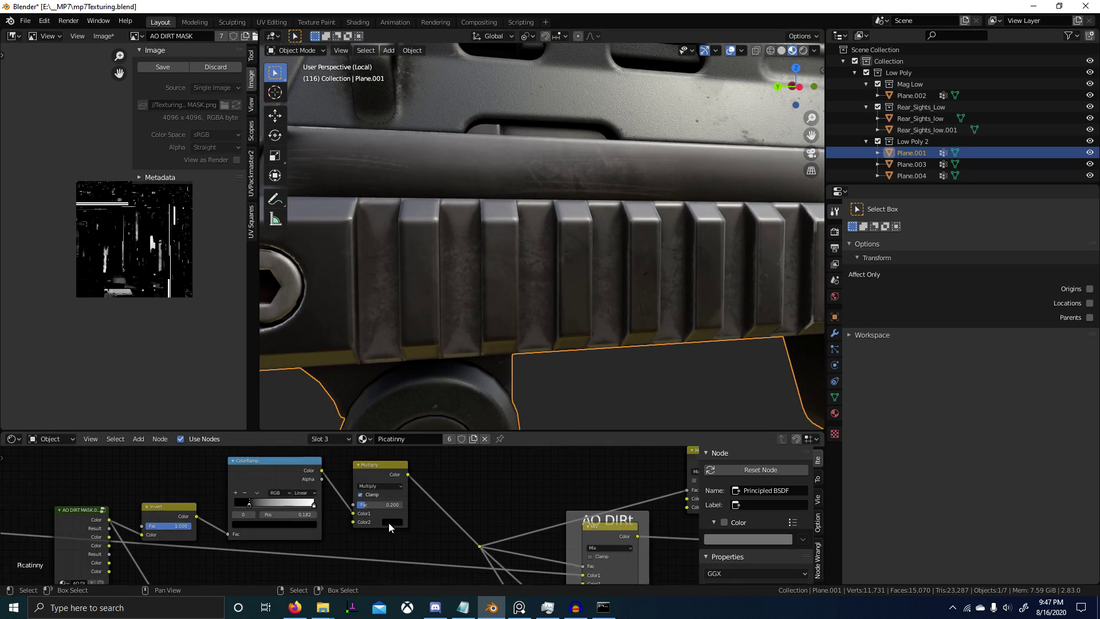
{"action": "mouse_move", "coordinate": [373, 505]}
{"action": "left_mouse_down"}
{"action": "mouse_move", "coordinate": [356, 504]}
{"action": "mouse_move", "coordinate": [392, 504]}
{"action": "mouse_move", "coordinate": [358, 504]}
{"action": "left_mouse_up"}
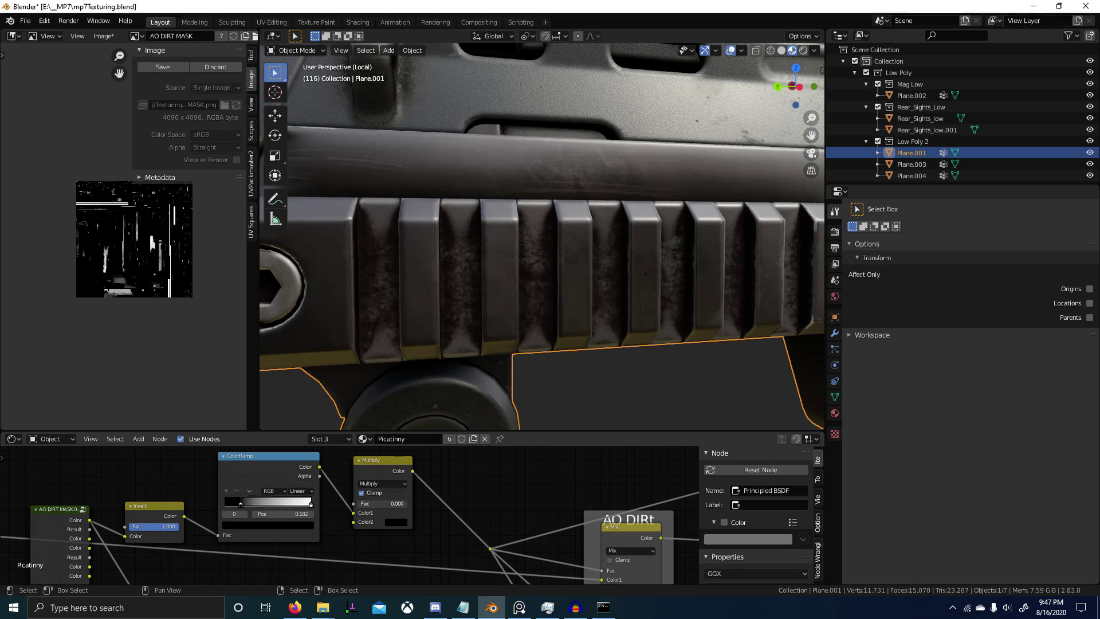
{"action": "scroll", "coordinate": [507, 319], "scroll_direction": "down", "scroll_amount": 5}
{"action": "scroll", "coordinate": [491, 330], "scroll_direction": "up", "scroll_amount": 6}
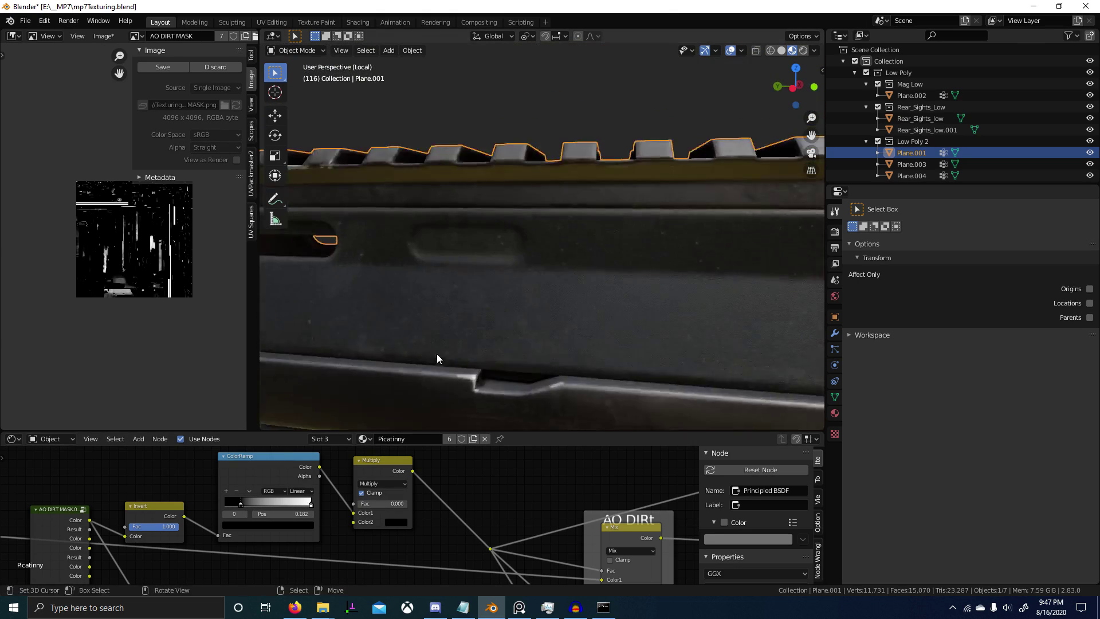
{"action": "middle_click_drag", "start_coordinate": [436, 353], "coordinate": [435, 410]}
{"action": "left_click_drag", "start_coordinate": [381, 503], "coordinate": [401, 504]}
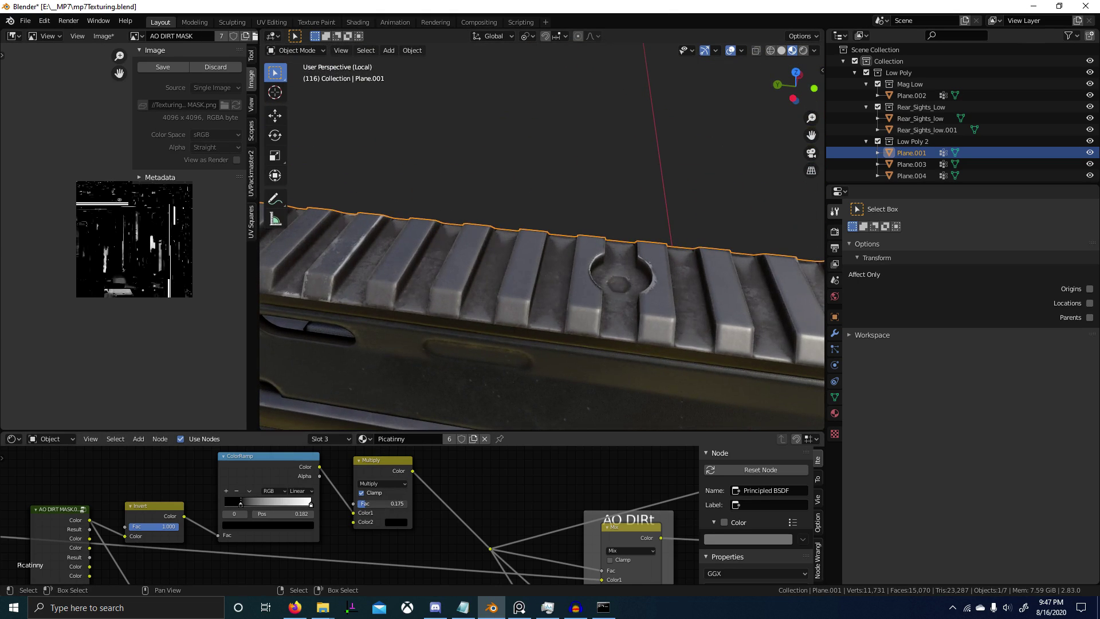
Set the new ColorRamp's black stop to 0.241 using the node previews and restore the Principled BSDF output.
{"action": "scroll", "coordinate": [368, 504], "scroll_direction": "down", "scroll_amount": 4}
{"action": "middle_click_drag", "start_coordinate": [369, 505], "coordinate": [202, 540]}
{"action": "left_click", "coordinate": [486, 509], "text": "ctrl+shift"}
{"action": "left_click", "coordinate": [557, 525], "text": "ctrl+shift"}
{"action": "scroll", "coordinate": [581, 524], "scroll_direction": "down", "scroll_amount": 2}
{"action": "middle_click_drag", "start_coordinate": [608, 523], "coordinate": [548, 507]}
{"action": "mouse_move", "coordinate": [491, 535]}
{"action": "left_mouse_down"}
{"action": "mouse_move", "coordinate": [477, 536]}
{"action": "mouse_move", "coordinate": [487, 538]}
{"action": "left_mouse_up"}
{"action": "scroll", "coordinate": [487, 539], "scroll_direction": "down", "scroll_amount": 1}
{"action": "left_click", "coordinate": [603, 545], "text": "ctrl+shift"}
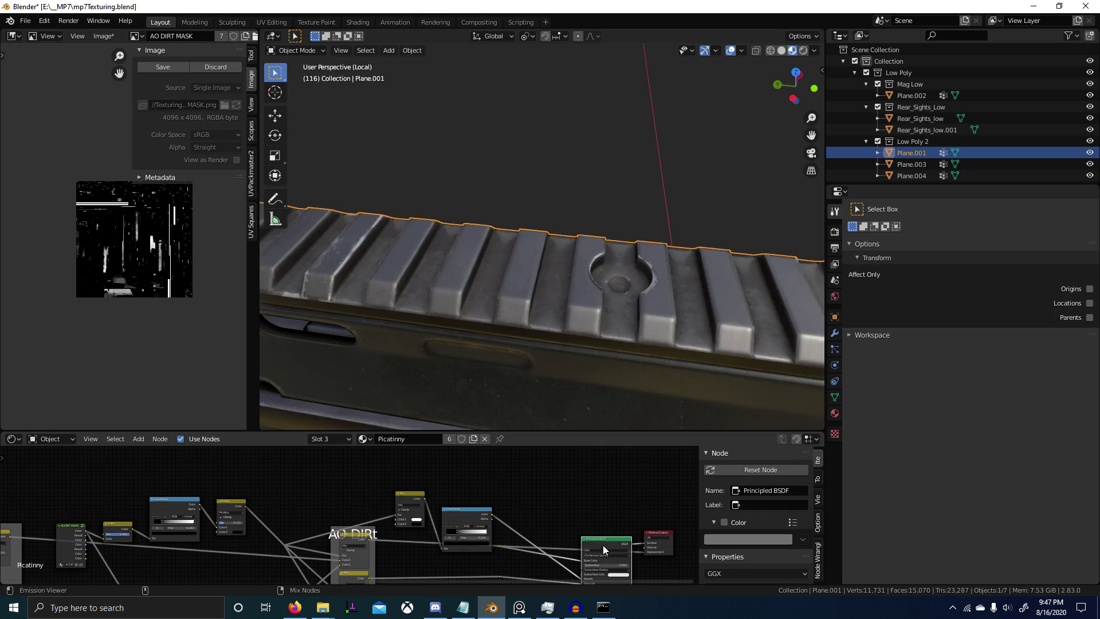
Preview the first Mix node in the AO DIRt frame, then inspect the side rail with the Principled BSDF.
{"action": "mouse_move", "coordinate": [550, 412]}
{"action": "middle_mouse_down"}
{"action": "mouse_move", "coordinate": [520, 375]}
{"action": "mouse_move", "coordinate": [449, 391]}
{"action": "mouse_move", "coordinate": [581, 336]}
{"action": "mouse_move", "coordinate": [561, 307]}
{"action": "middle_mouse_up"}
{"action": "scroll", "coordinate": [449, 392], "scroll_direction": "down", "scroll_amount": 3}
{"action": "scroll", "coordinate": [353, 535], "scroll_direction": "up", "scroll_amount": 4}
{"action": "middle_click_drag", "start_coordinate": [353, 535], "coordinate": [455, 458]}
{"action": "left_click", "coordinate": [456, 457], "text": "ctrl+shift"}
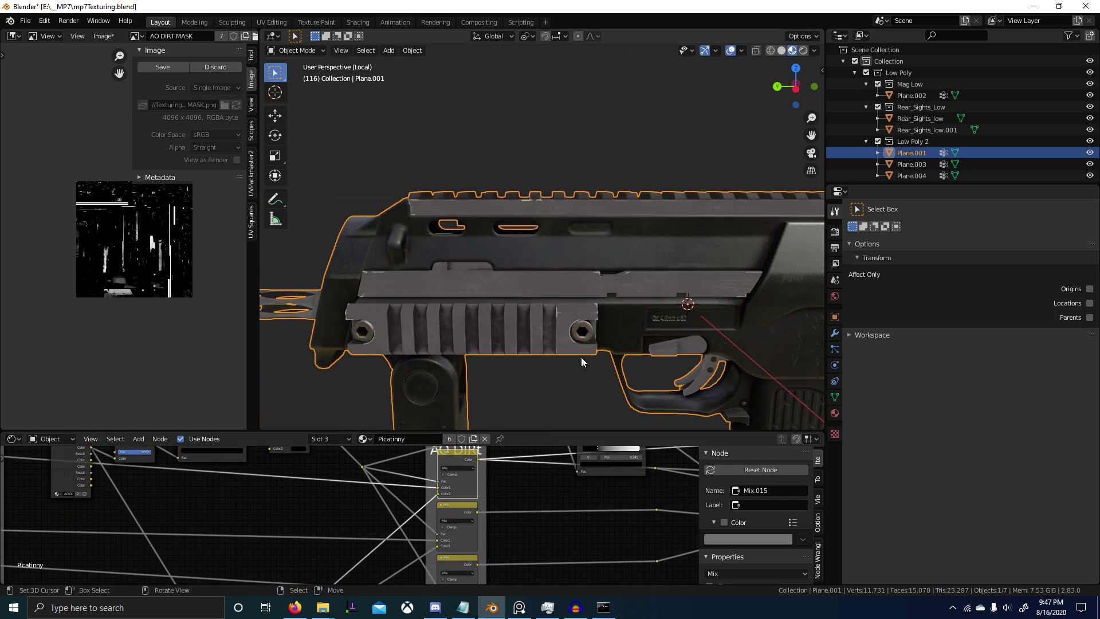
{"action": "middle_click_drag", "start_coordinate": [582, 361], "coordinate": [596, 342]}
{"action": "scroll", "coordinate": [470, 522], "scroll_direction": "down", "scroll_amount": 3}
{"action": "middle_click_drag", "start_coordinate": [579, 489], "coordinate": [492, 497]}
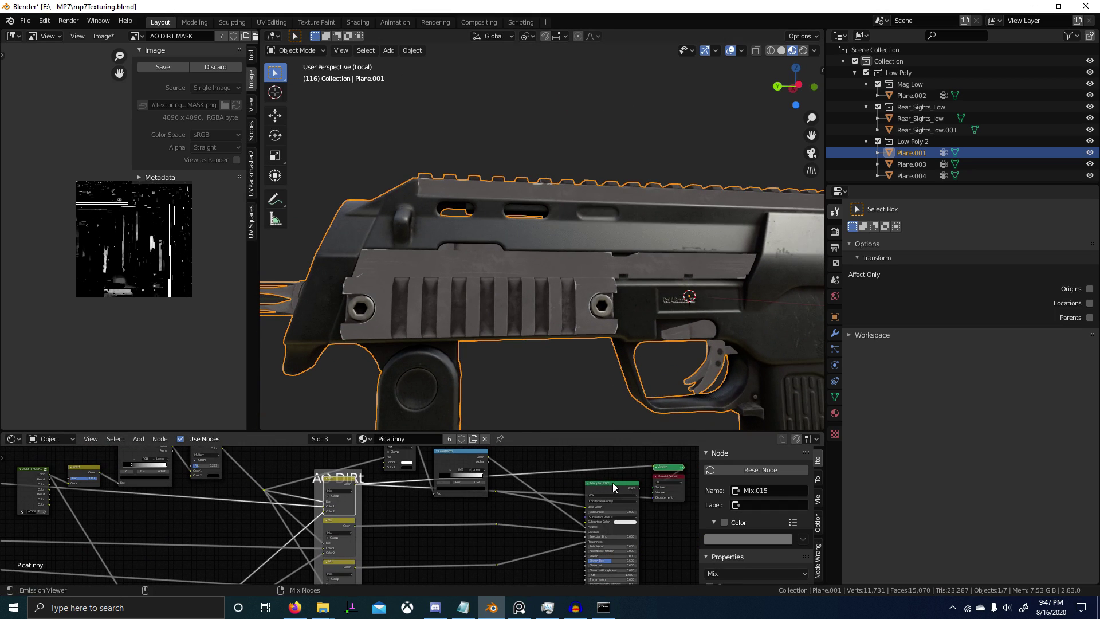
{"action": "left_click", "coordinate": [613, 482], "text": "ctrl+shift"}
{"action": "middle_click_drag", "start_coordinate": [587, 408], "coordinate": [603, 389]}
{"action": "middle_click_drag", "start_coordinate": [603, 390], "coordinate": [610, 351], "text": "shift"}
{"action": "scroll", "coordinate": [610, 352], "scroll_direction": "up", "scroll_amount": 6}
{"action": "scroll", "coordinate": [442, 526], "scroll_direction": "down", "scroll_amount": 1}
{"action": "scroll", "coordinate": [441, 525], "scroll_direction": "down", "scroll_amount": 4}
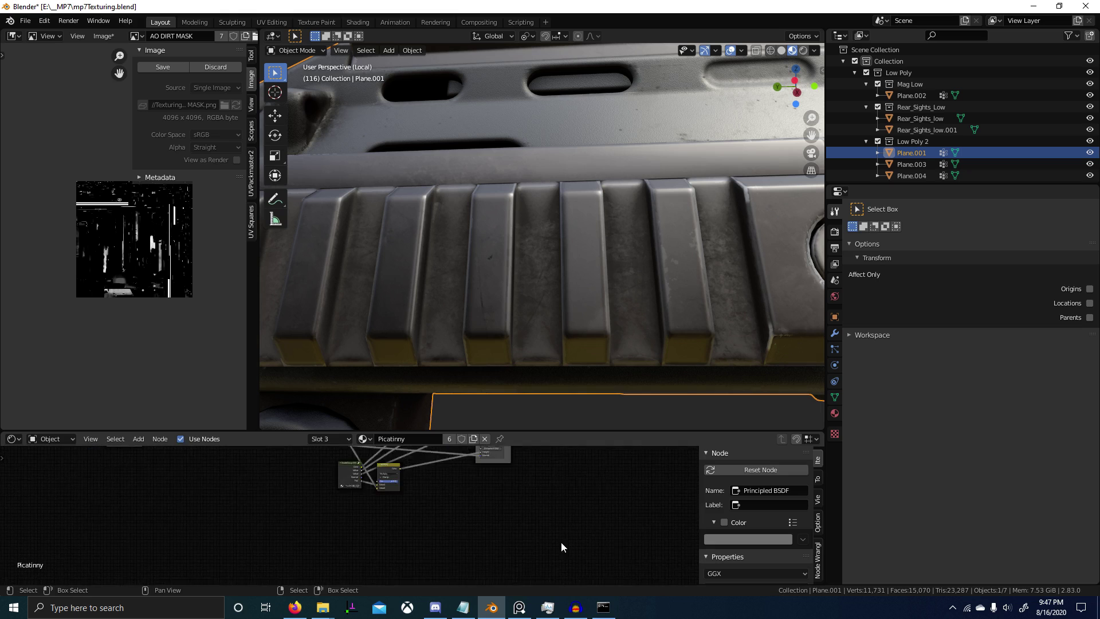
Open NodeGroup.001 for editing and locate its dark ColorRamp.
{"action": "scroll", "coordinate": [442, 482], "scroll_direction": "up", "scroll_amount": 3}
{"action": "left_click", "coordinate": [378, 457]}
{"action": "middle_click_drag", "start_coordinate": [430, 483], "coordinate": [410, 511]}
{"action": "scroll", "coordinate": [410, 511], "scroll_direction": "up", "scroll_amount": 4}
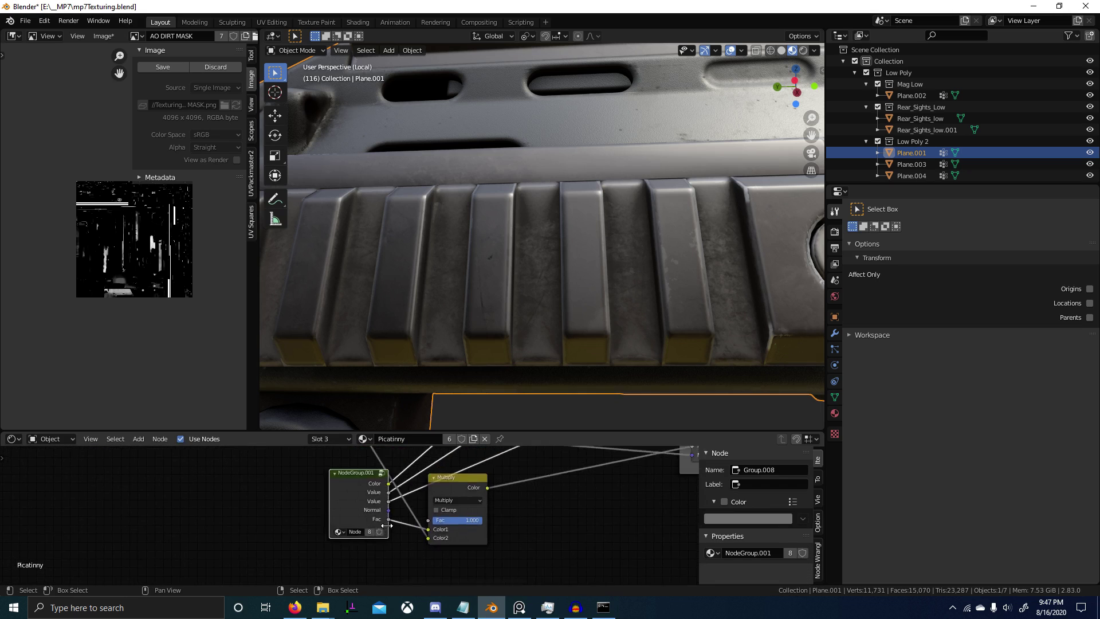
{"action": "key", "text": "Tab"}
{"action": "scroll", "coordinate": [344, 541], "scroll_direction": "down", "scroll_amount": 4}
{"action": "middle_click_drag", "start_coordinate": [384, 558], "coordinate": [265, 600]}
{"action": "scroll", "coordinate": [343, 513], "scroll_direction": "up", "scroll_amount": 5}
{"action": "middle_click_drag", "start_coordinate": [318, 524], "coordinate": [378, 496]}
{"action": "scroll", "coordinate": [378, 496], "scroll_direction": "up", "scroll_amount": 4}
{"action": "scroll", "coordinate": [378, 496], "scroll_direction": "up", "scroll_amount": 1}
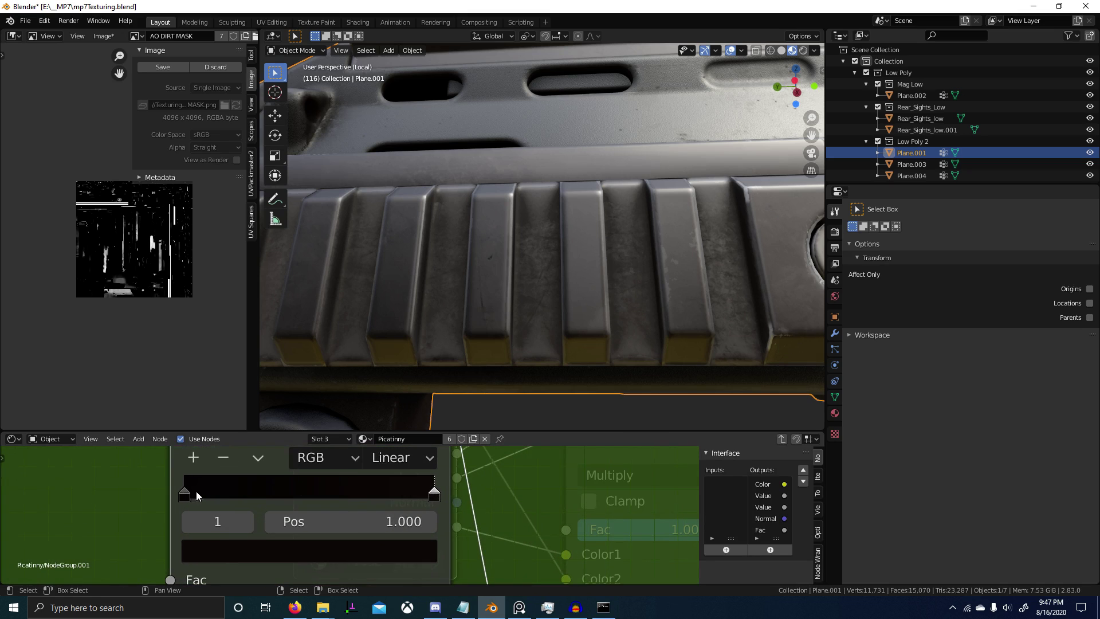
Try moving the first stop of NodeGroup.001's ColorRamp to 0.309, undo it, and try shifting the stop again.
{"action": "left_click_drag", "start_coordinate": [199, 496], "coordinate": [276, 496]}
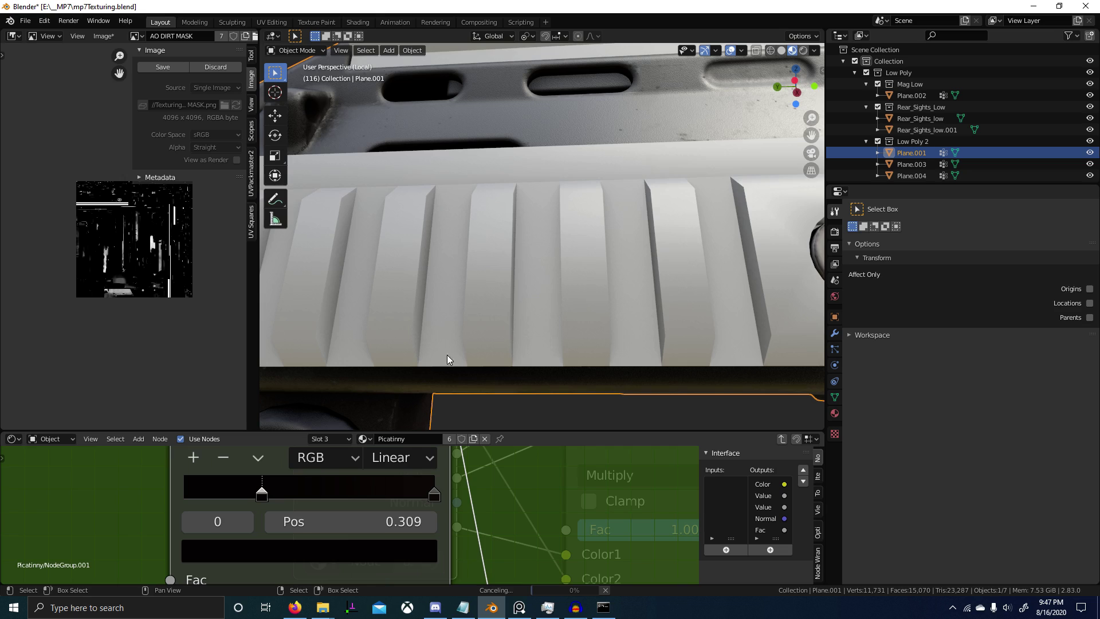
{"action": "key", "text": "ctrl+z"}
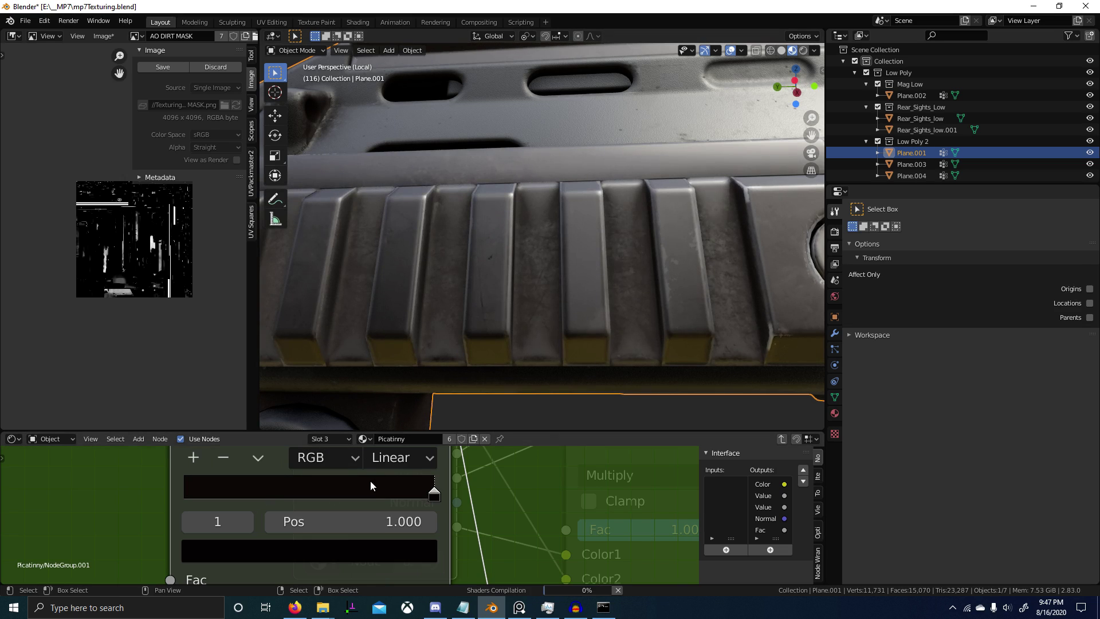
{"action": "scroll", "coordinate": [371, 481], "scroll_direction": "down", "scroll_amount": 1}
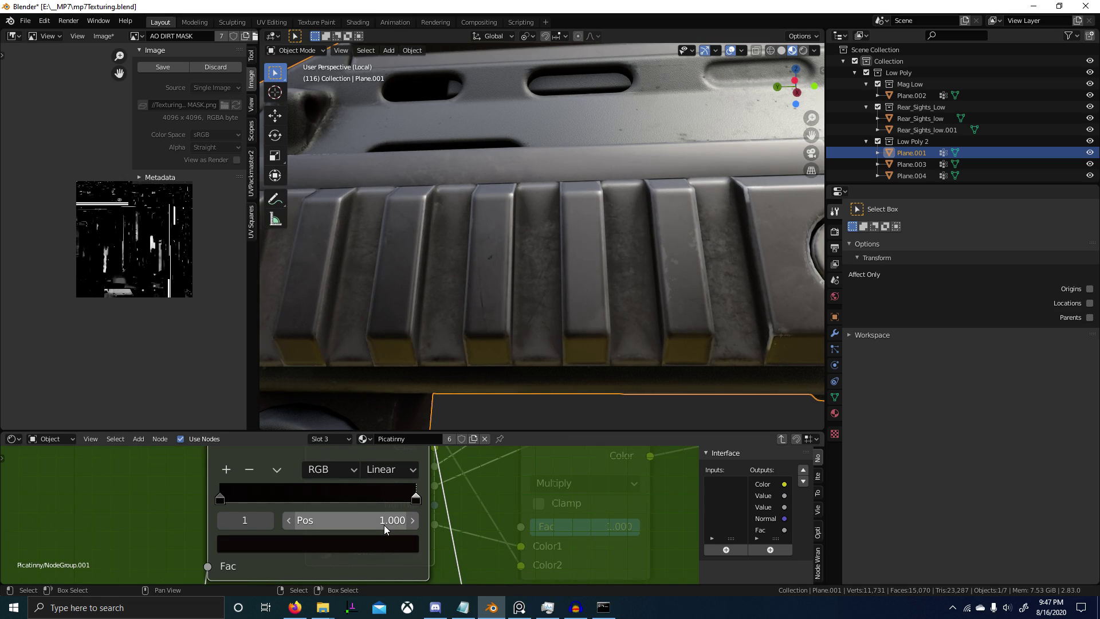
{"action": "left_click_drag", "start_coordinate": [220, 499], "coordinate": [302, 500]}
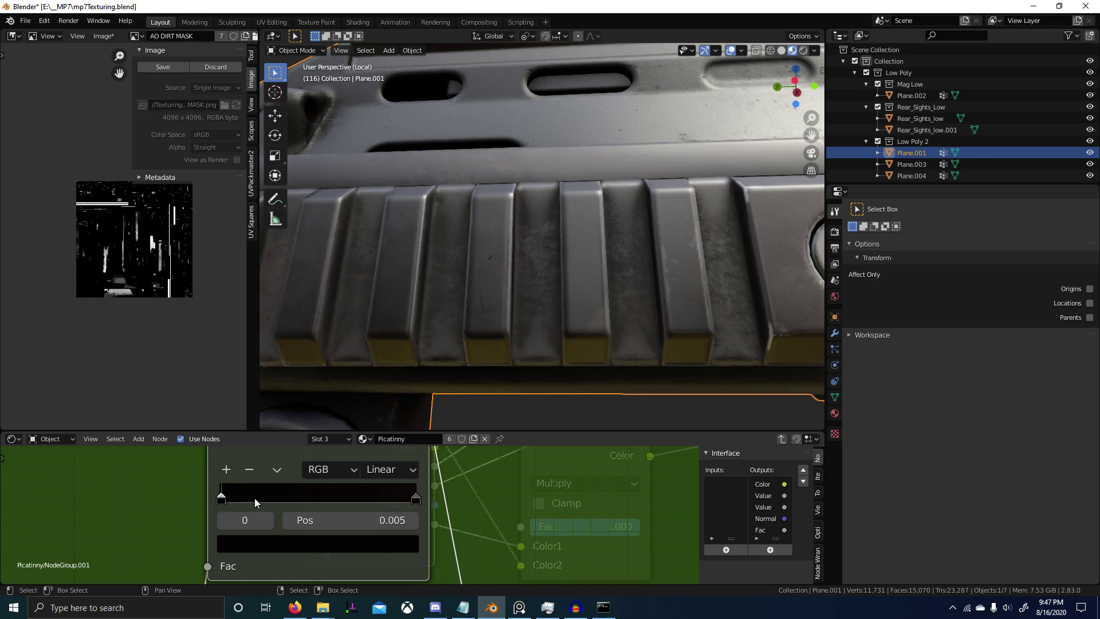
Try darkening the ColorRamp's last stop to a V of 0.000, then bring it back to 0.128.
{"action": "left_click", "coordinate": [386, 545]}
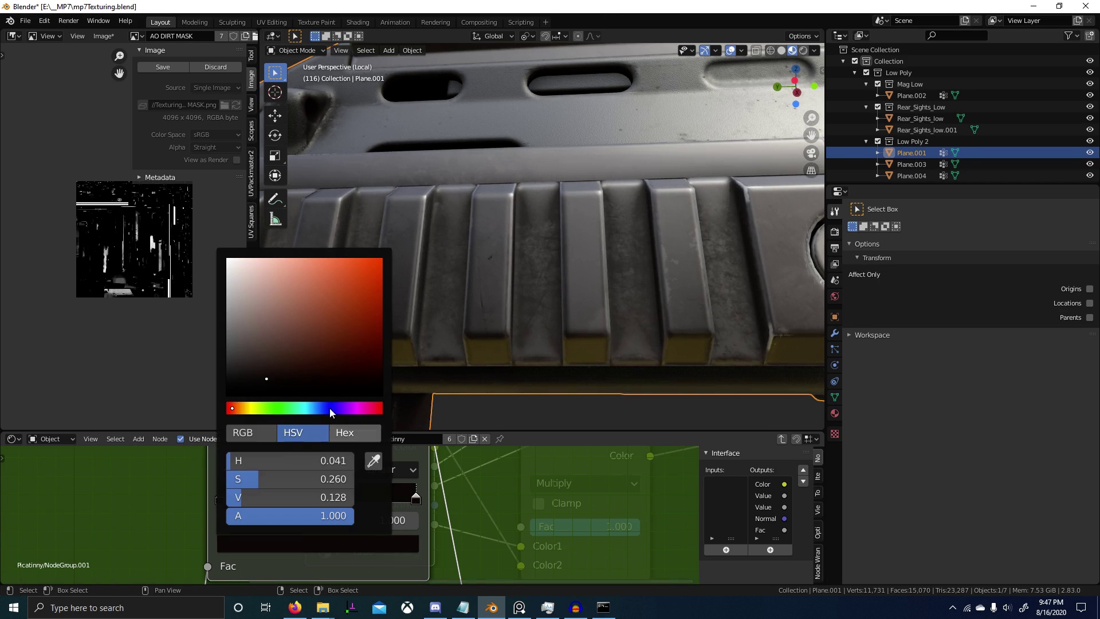
{"action": "left_click", "coordinate": [267, 384]}
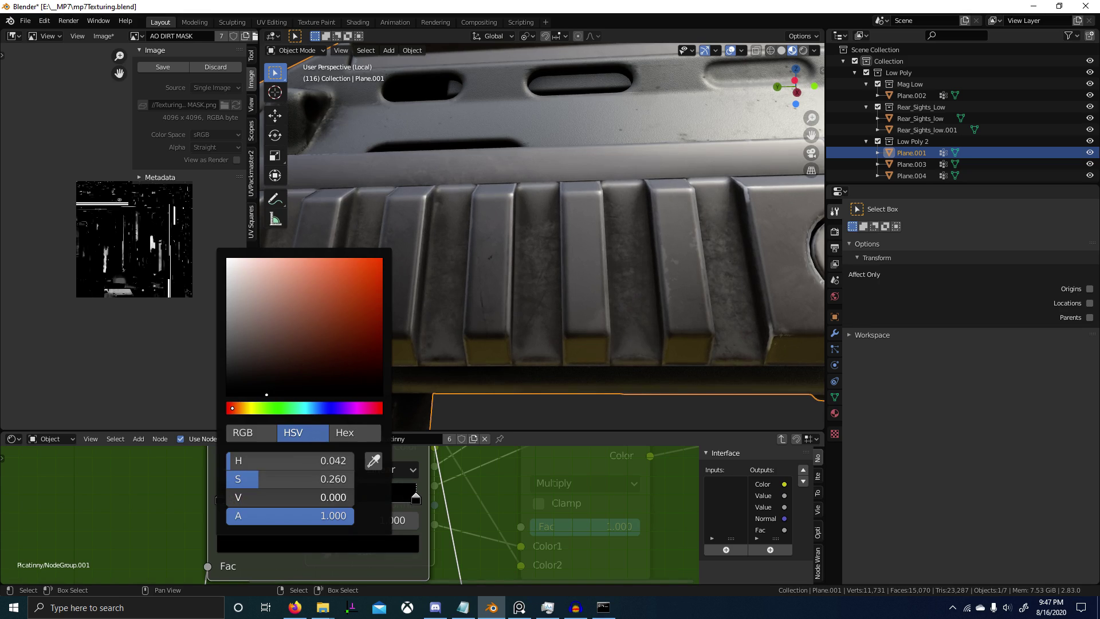
{"action": "left_click_drag", "start_coordinate": [266, 395], "coordinate": [266, 381]}
{"action": "left_click_drag", "start_coordinate": [237, 497], "coordinate": [242, 498]}
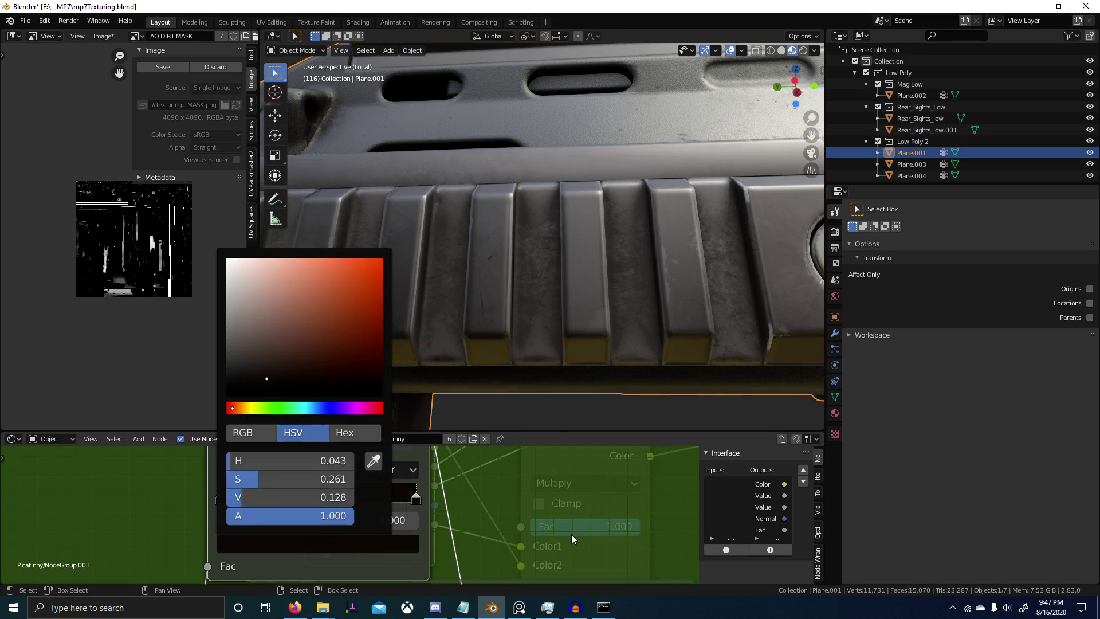
Leave NodeGroup.001 and check how its outputs connect to the Picatinny material's nodes.
{"action": "scroll", "coordinate": [535, 525], "scroll_direction": "down", "scroll_amount": 3}
{"action": "key", "text": "Tab"}
{"action": "scroll", "coordinate": [493, 513], "scroll_direction": "up", "scroll_amount": 4}
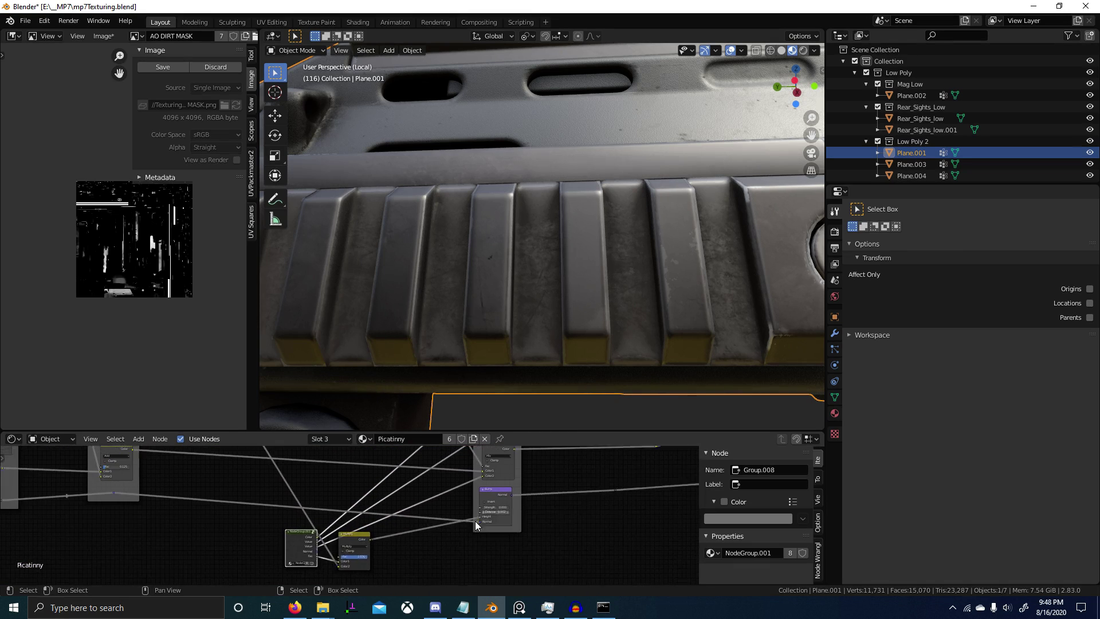
{"action": "scroll", "coordinate": [458, 492], "scroll_direction": "down", "scroll_amount": 1}
{"action": "middle_click_drag", "start_coordinate": [457, 491], "coordinate": [499, 450]}
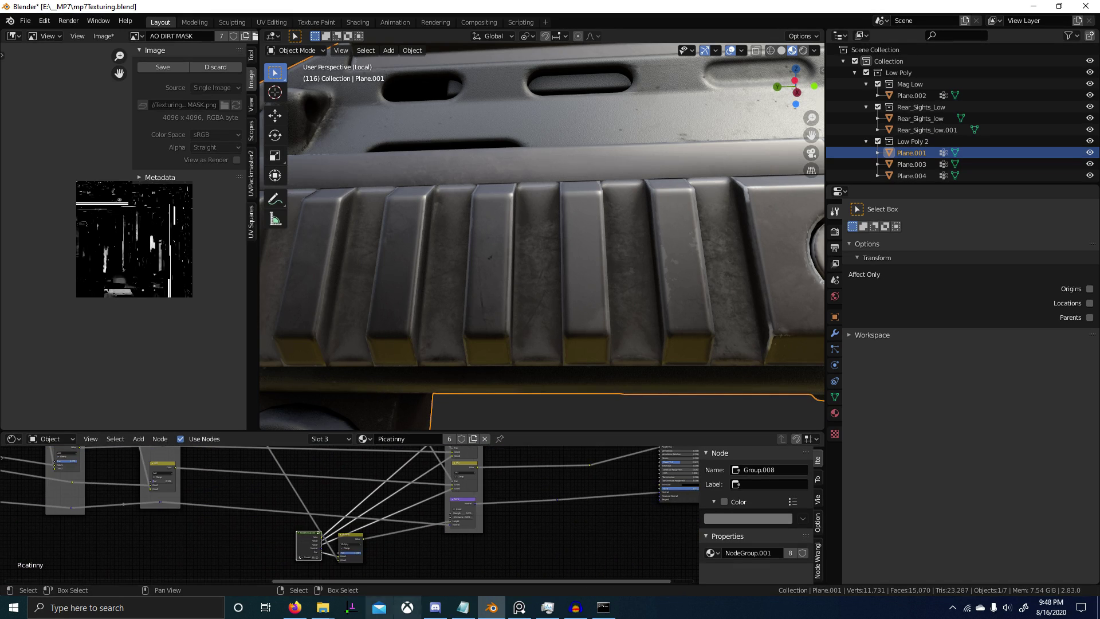
{"action": "key", "text": "Tab"}
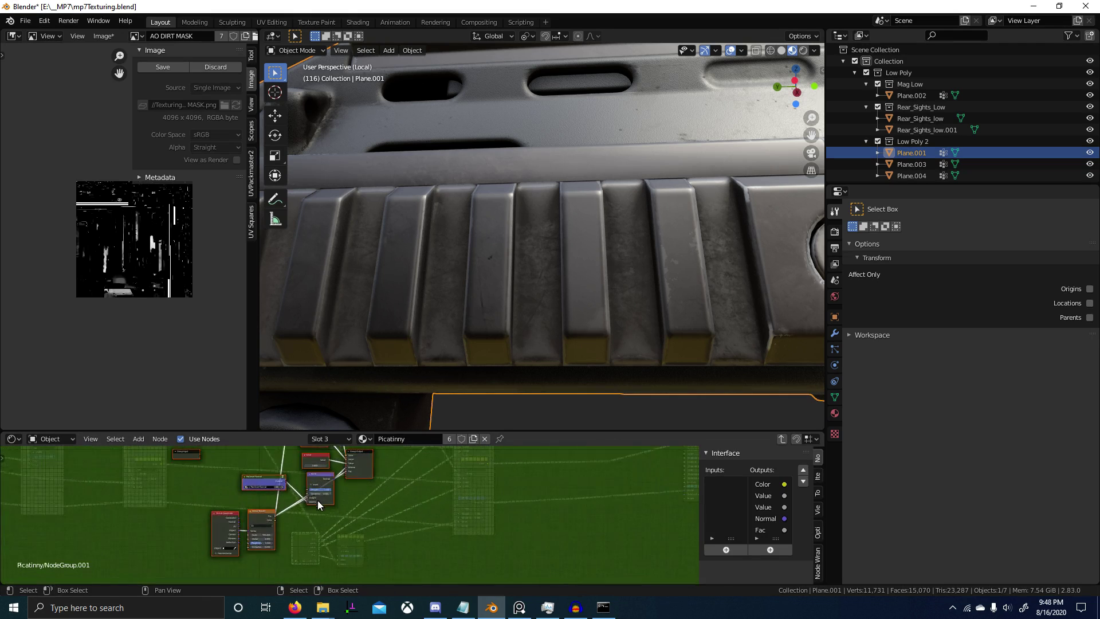
{"action": "key", "text": "Tab"}
Reopen NodeGroup.001, fine-tune the upper Value node feeding the Group Output, and leave the group.
{"action": "scroll", "coordinate": [348, 518], "scroll_direction": "up", "scroll_amount": 10}
{"action": "middle_click_drag", "start_coordinate": [330, 557], "coordinate": [256, 504]}
{"action": "key", "text": "Tab"}
{"action": "scroll", "coordinate": [266, 517], "scroll_direction": "up", "scroll_amount": 8}
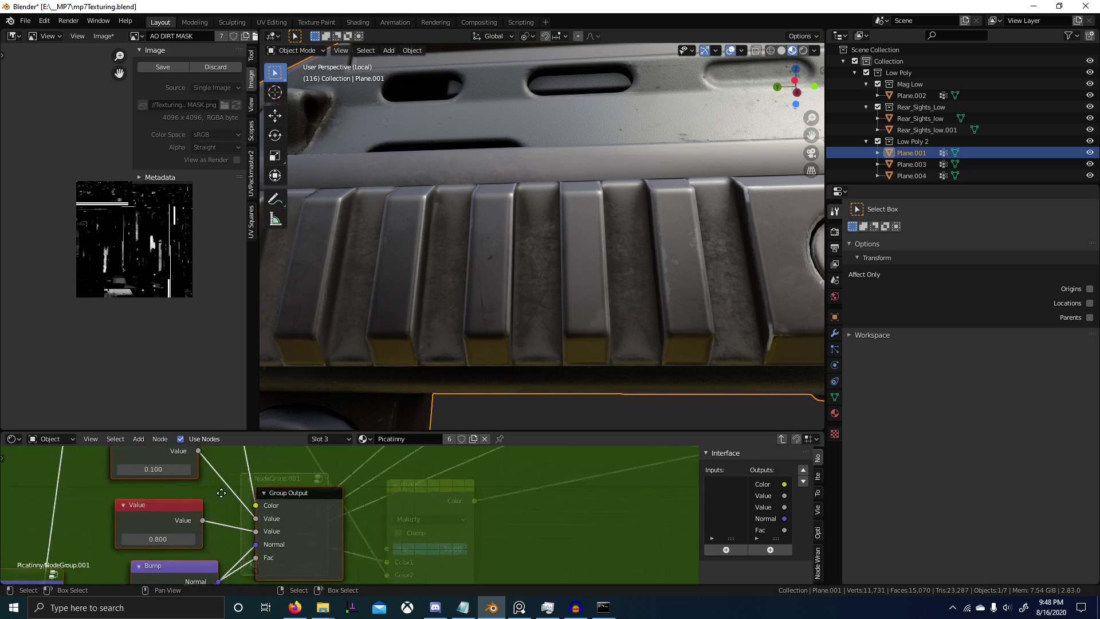
{"action": "middle_click_drag", "start_coordinate": [139, 461], "coordinate": [183, 496]}
{"action": "left_click_drag", "start_coordinate": [178, 492], "coordinate": [182, 490], "text": "shift"}
{"action": "key", "text": "Tab"}
{"action": "scroll", "coordinate": [402, 516], "scroll_direction": "down", "scroll_amount": 3}
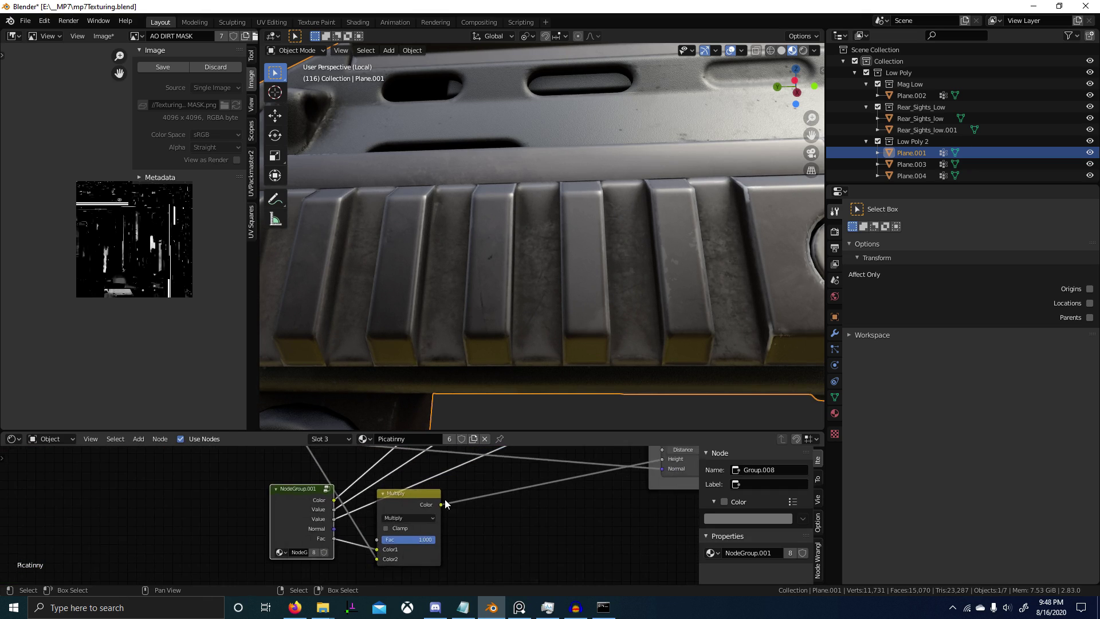
Set the Fac of the Multiply node before the AO DIRt frame to 0.033 and inspect the side rail.
{"action": "scroll", "coordinate": [447, 504], "scroll_direction": "down", "scroll_amount": 6}
{"action": "scroll", "coordinate": [552, 314], "scroll_direction": "down", "scroll_amount": 9}
{"action": "middle_click_drag", "start_coordinate": [553, 314], "coordinate": [562, 356]}
{"action": "scroll", "coordinate": [463, 500], "scroll_direction": "up", "scroll_amount": 5}
{"action": "scroll", "coordinate": [463, 499], "scroll_direction": "down", "scroll_amount": 4}
{"action": "middle_click_drag", "start_coordinate": [463, 500], "coordinate": [262, 467]}
{"action": "scroll", "coordinate": [215, 496], "scroll_direction": "up", "scroll_amount": 6}
{"action": "middle_click_drag", "start_coordinate": [215, 496], "coordinate": [290, 511]}
{"action": "scroll", "coordinate": [290, 510], "scroll_direction": "up", "scroll_amount": 1}
{"action": "left_click_drag", "start_coordinate": [263, 502], "coordinate": [253, 501]}
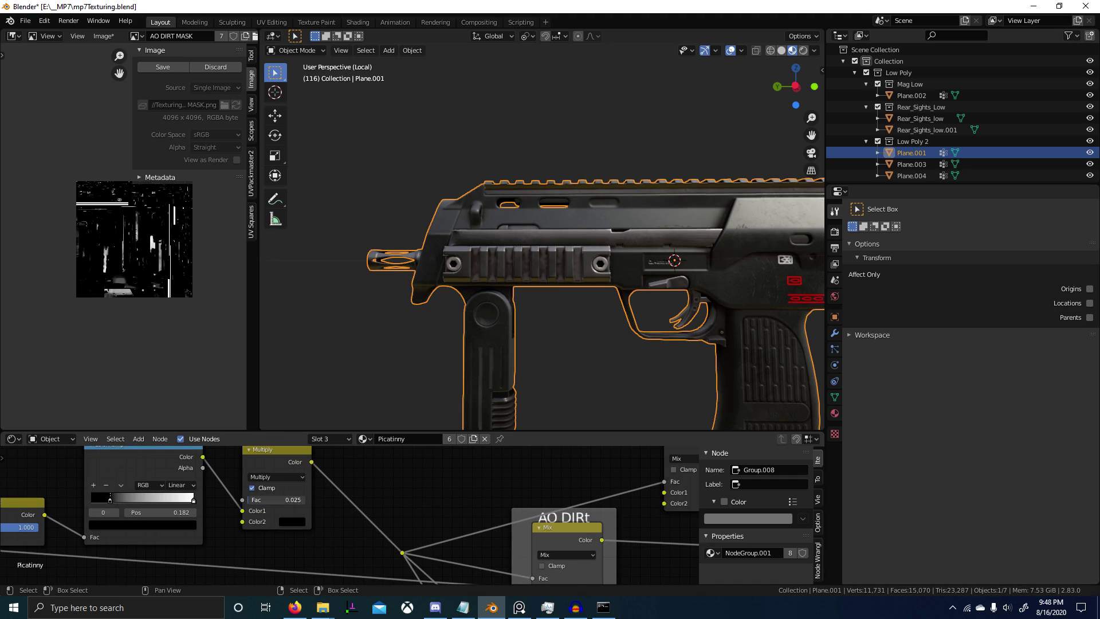
{"action": "scroll", "coordinate": [503, 298], "scroll_direction": "up", "scroll_amount": 3}
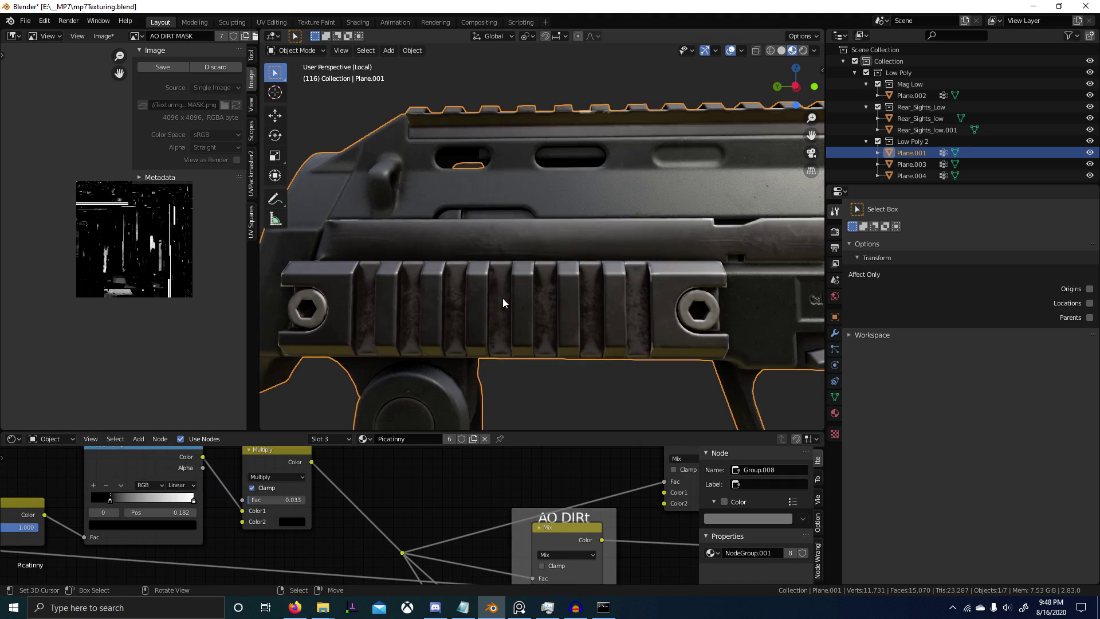
{"action": "mouse_move", "coordinate": [520, 351]}
{"action": "middle_mouse_down"}
{"action": "mouse_move", "coordinate": [506, 341]}
{"action": "mouse_move", "coordinate": [526, 349]}
{"action": "middle_mouse_up"}
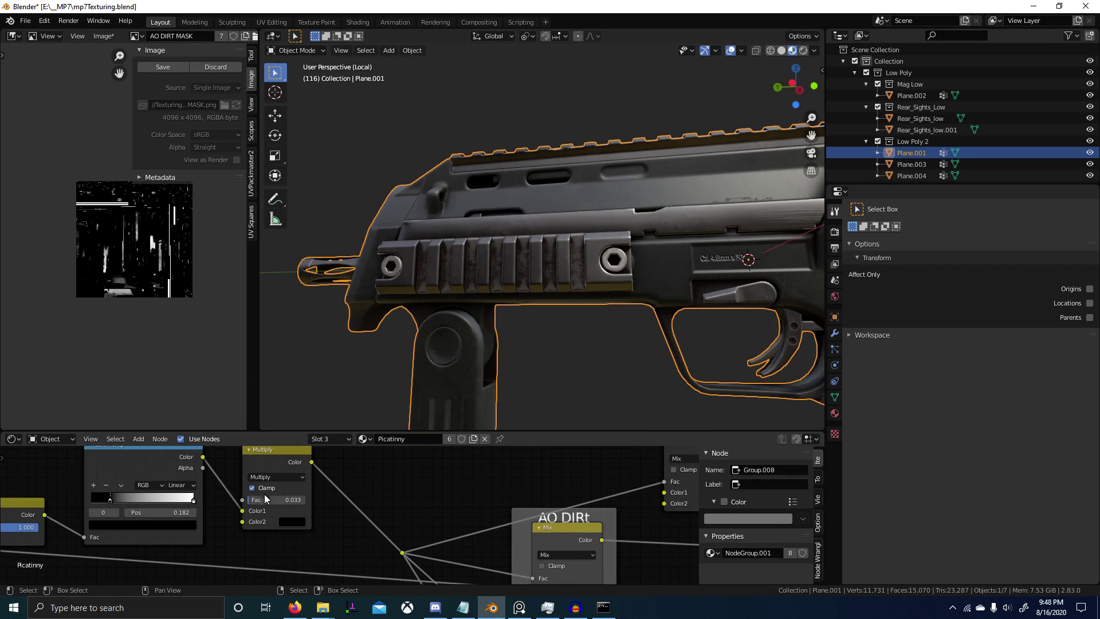
Set the Multiply node's Fac to 0.080.
{"action": "left_click_drag", "start_coordinate": [260, 503], "coordinate": [278, 498], "text": "shift"}
{"action": "scroll", "coordinate": [437, 385], "scroll_direction": "up", "scroll_amount": 4}
{"action": "middle_click_drag", "start_coordinate": [291, 462], "coordinate": [289, 484]}
Preview the Multiply node's mask on the model, followed by the first Mix node in the AO DIRt frame.
{"action": "left_click", "coordinate": [281, 474], "text": "ctrl+shift"}
{"action": "scroll", "coordinate": [381, 491], "scroll_direction": "down", "scroll_amount": 2}
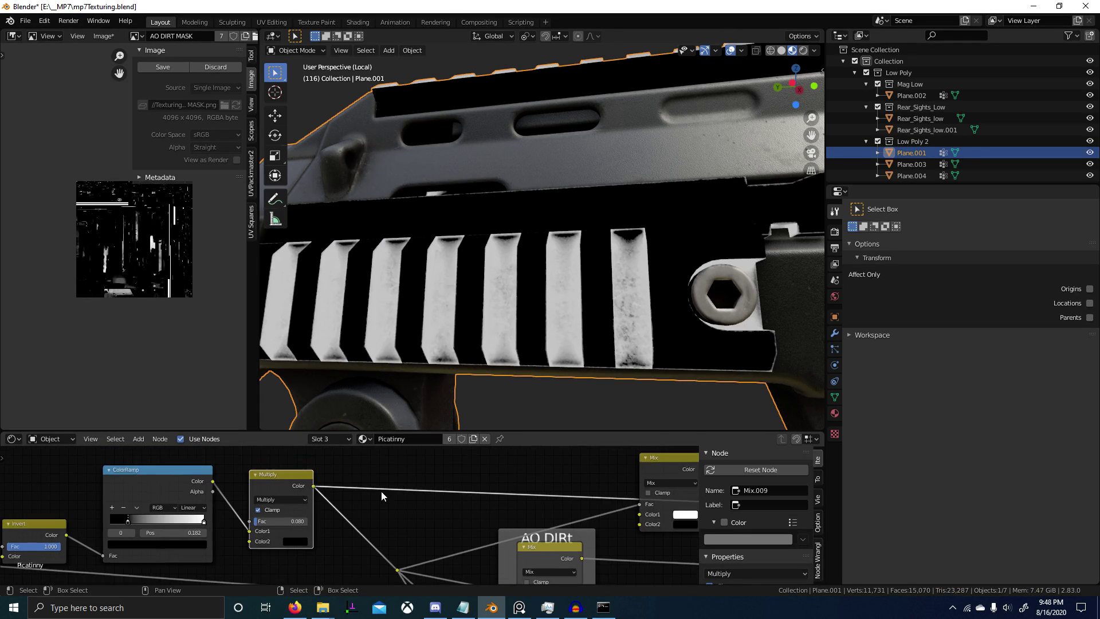
{"action": "middle_click_drag", "start_coordinate": [485, 499], "coordinate": [344, 492]}
{"action": "left_click", "coordinate": [379, 533], "text": "ctrl+shift"}
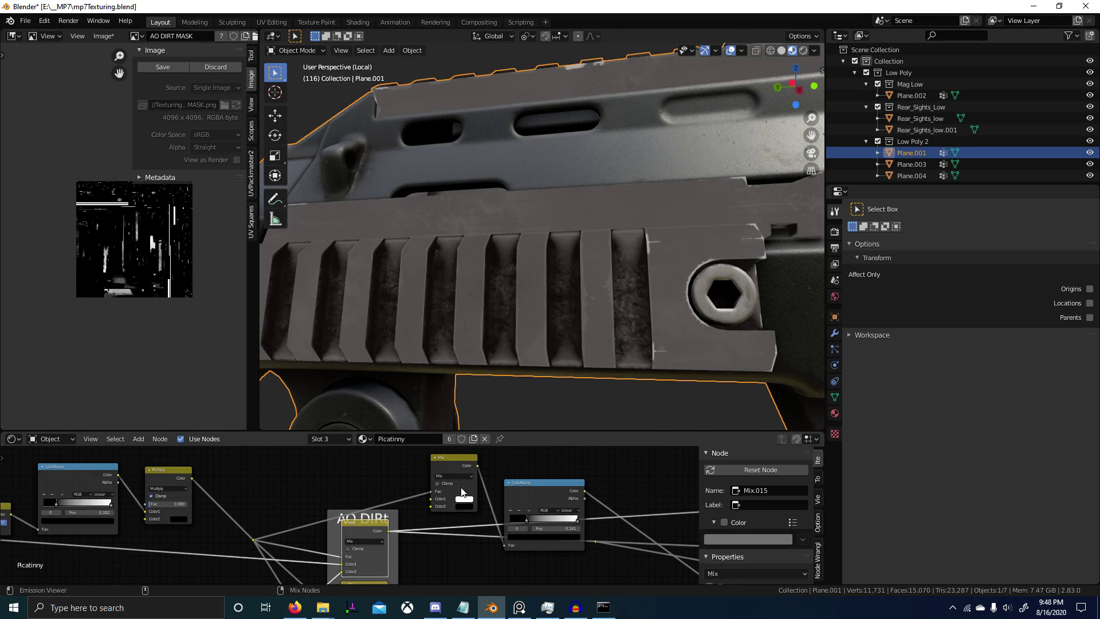
Preview the Mix node following the AO DIRt frame on the model, followed by the ColorRamp it feeds.
{"action": "left_click", "coordinate": [460, 469], "text": "ctrl+shift"}
{"action": "left_click", "coordinate": [542, 490], "text": "ctrl+shift"}
{"action": "scroll", "coordinate": [552, 495], "scroll_direction": "down", "scroll_amount": 1}
{"action": "middle_click_drag", "start_coordinate": [553, 495], "coordinate": [406, 467]}
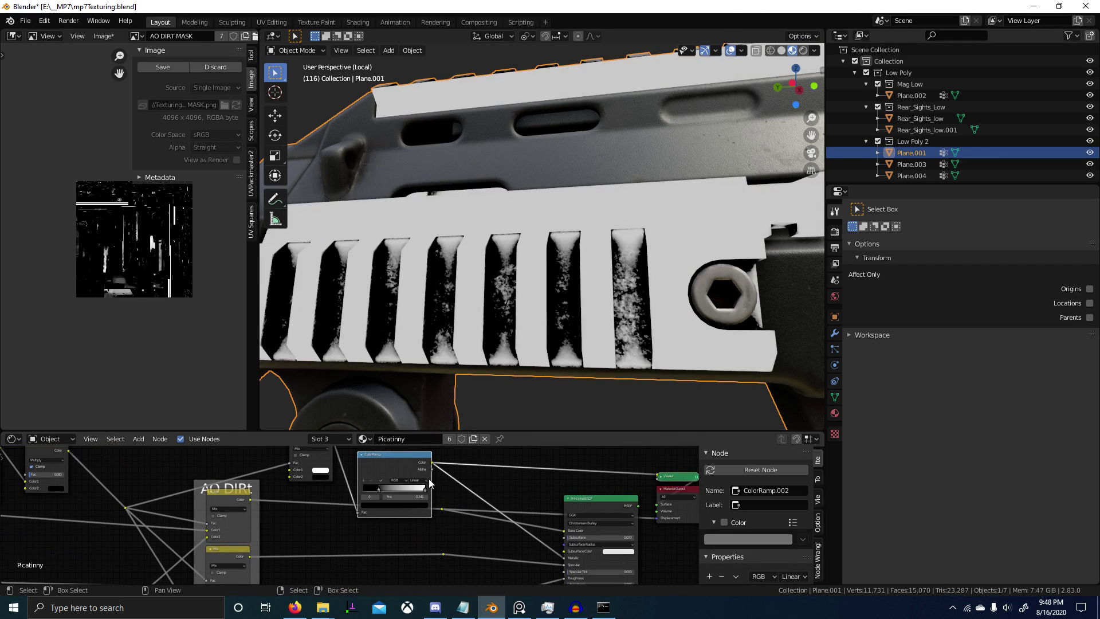
Restore the Principled BSDF output on the model and save the AO DIRT MASK image and the blend file.
{"action": "left_click", "coordinate": [599, 500], "text": "ctrl+shift"}
{"action": "scroll", "coordinate": [468, 397], "scroll_direction": "down", "scroll_amount": 2}
{"action": "middle_click_drag", "start_coordinate": [466, 396], "coordinate": [459, 232]}
{"action": "scroll", "coordinate": [480, 408], "scroll_direction": "down", "scroll_amount": 5}
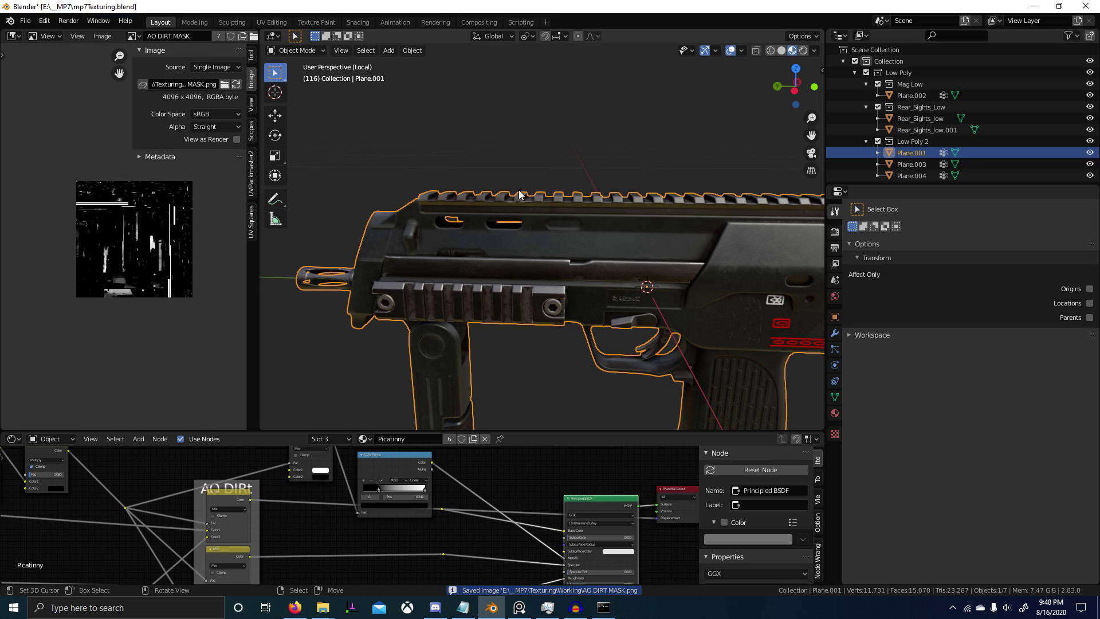
{"action": "middle_click_drag", "start_coordinate": [398, 173], "coordinate": [543, 212]}
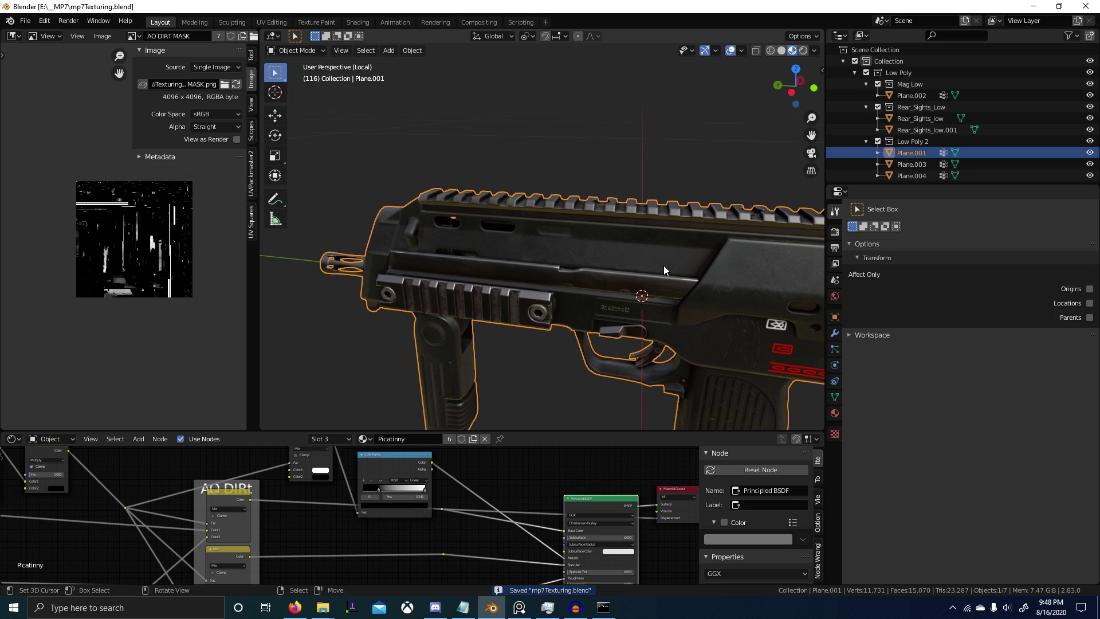
Inspect the dirt and shading on the top rail, its rear end and the side rail with the full material.
{"action": "mouse_move", "coordinate": [597, 282]}
{"action": "middle_mouse_down"}
{"action": "mouse_move", "coordinate": [503, 274]}
{"action": "mouse_move", "coordinate": [536, 301]}
{"action": "mouse_move", "coordinate": [573, 298]}
{"action": "mouse_move", "coordinate": [576, 321]}
{"action": "mouse_move", "coordinate": [634, 332]}
{"action": "mouse_move", "coordinate": [618, 337]}
{"action": "mouse_move", "coordinate": [593, 299]}
{"action": "middle_mouse_up"}
{"action": "scroll", "coordinate": [573, 298], "scroll_direction": "up", "scroll_amount": 3}
{"action": "scroll", "coordinate": [572, 304], "scroll_direction": "down", "scroll_amount": 3}
{"action": "scroll", "coordinate": [589, 320], "scroll_direction": "up", "scroll_amount": 3}
{"action": "scroll", "coordinate": [574, 316], "scroll_direction": "down", "scroll_amount": 5}
{"action": "middle_click_drag", "start_coordinate": [541, 330], "coordinate": [633, 323]}
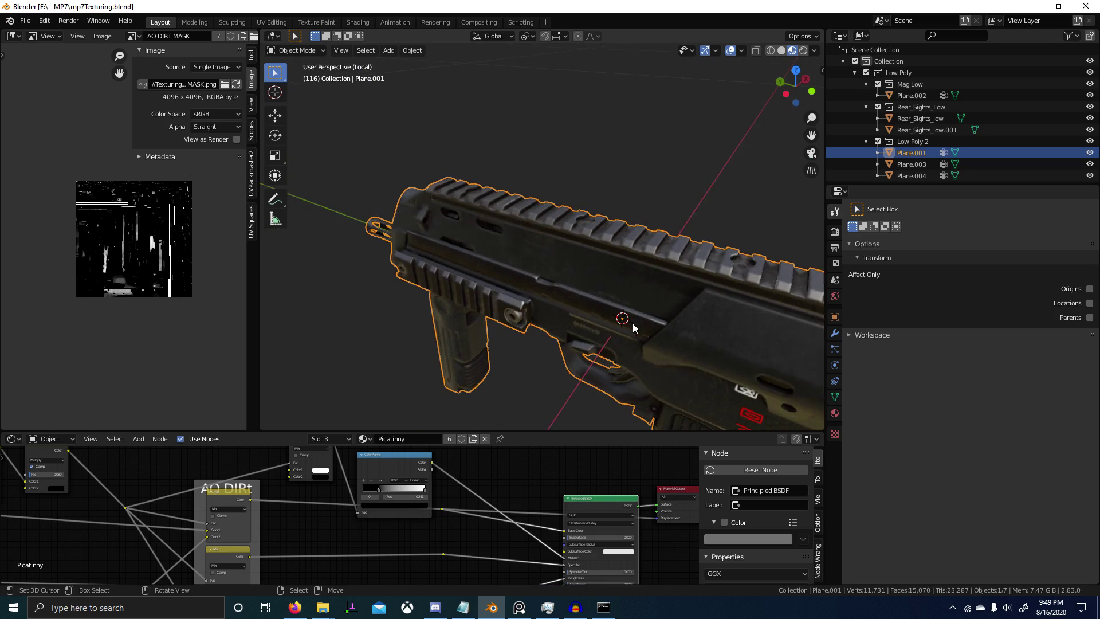
{"action": "scroll", "coordinate": [533, 306], "scroll_direction": "up", "scroll_amount": 3}
{"action": "middle_click_drag", "start_coordinate": [744, 319], "coordinate": [509, 270], "text": "shift"}
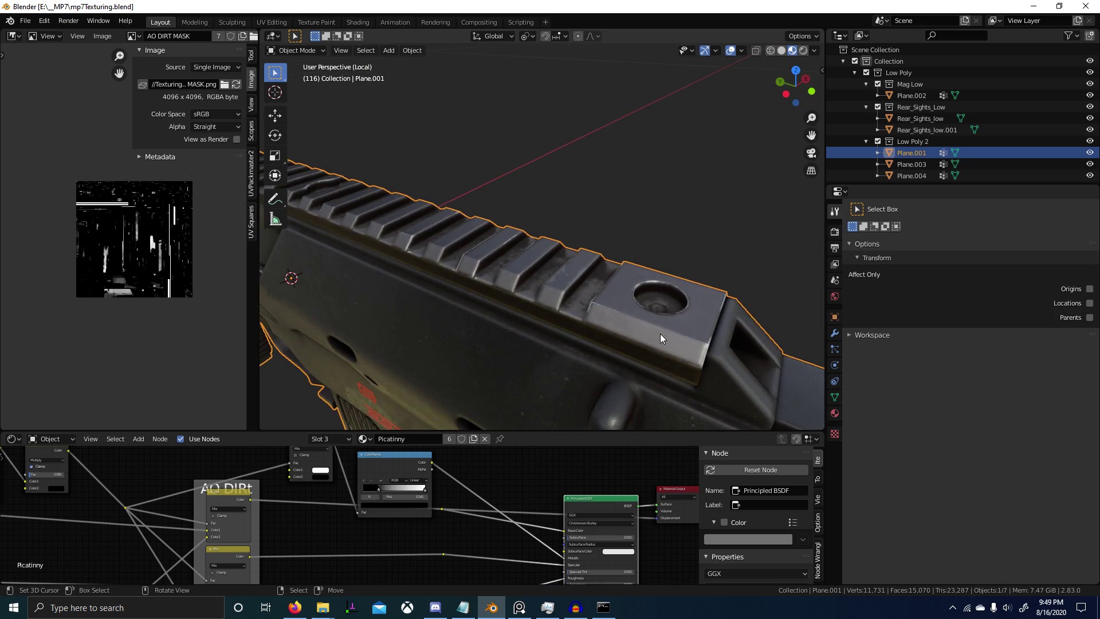
{"action": "scroll", "coordinate": [578, 304], "scroll_direction": "up", "scroll_amount": 3}
{"action": "middle_click_drag", "start_coordinate": [671, 359], "coordinate": [582, 326], "text": "shift"}
{"action": "right_click", "coordinate": [582, 326]}
{"action": "scroll", "coordinate": [562, 352], "scroll_direction": "down", "scroll_amount": 8}
{"action": "middle_click_drag", "start_coordinate": [403, 325], "coordinate": [583, 339], "text": "shift"}
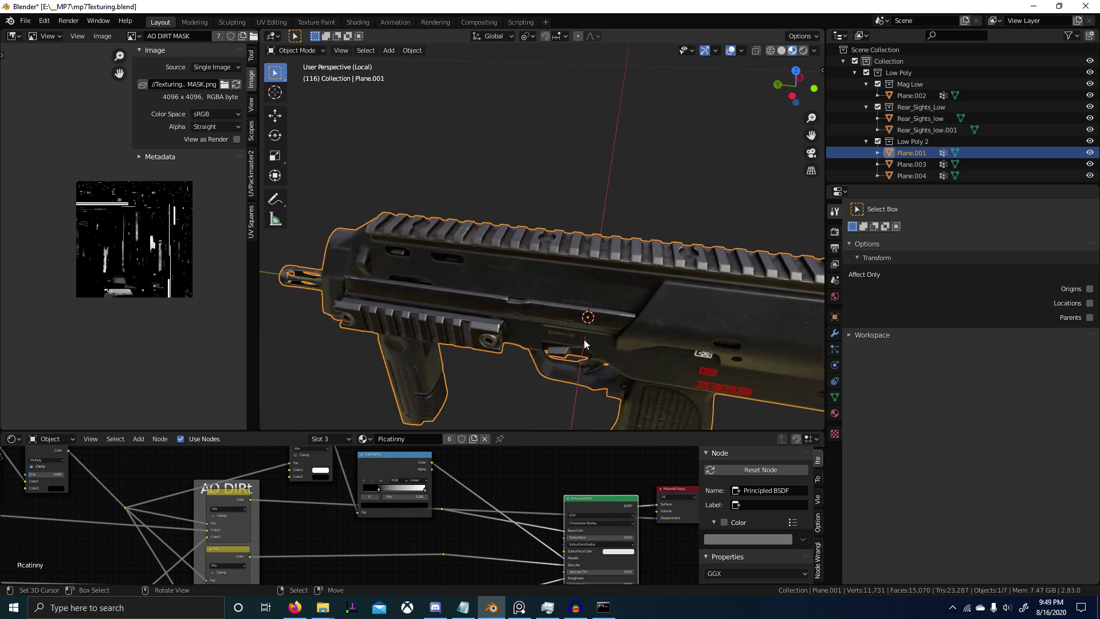
{"action": "scroll", "coordinate": [572, 327], "scroll_direction": "up", "scroll_amount": 6}
{"action": "middle_click_drag", "start_coordinate": [538, 299], "coordinate": [673, 280]}
{"action": "scroll", "coordinate": [425, 468], "scroll_direction": "down", "scroll_amount": 1}
{"action": "scroll", "coordinate": [458, 401], "scroll_direction": "down", "scroll_amount": 5}
{"action": "scroll", "coordinate": [535, 299], "scroll_direction": "up", "scroll_amount": 2}
{"action": "scroll", "coordinate": [535, 297], "scroll_direction": "up", "scroll_amount": 1}
{"action": "scroll", "coordinate": [545, 242], "scroll_direction": "up", "scroll_amount": 1}
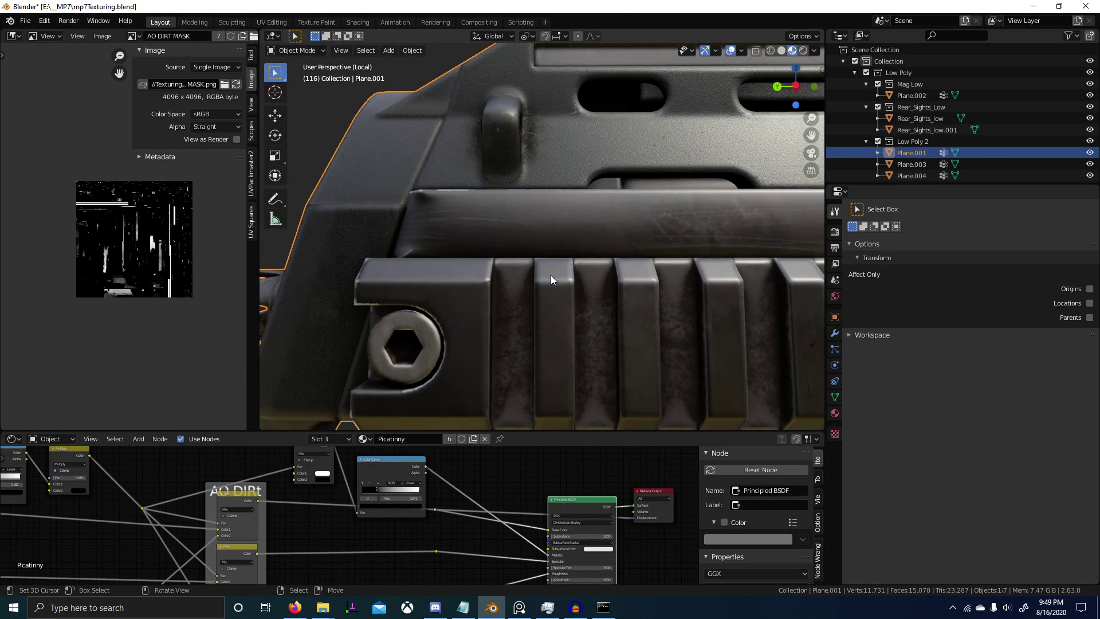
Preview the [M] Edge Wear node group's mask on the side rail.
{"action": "scroll", "coordinate": [312, 512], "scroll_direction": "down", "scroll_amount": 8}
{"action": "middle_click_drag", "start_coordinate": [241, 524], "coordinate": [397, 562]}
{"action": "scroll", "coordinate": [343, 532], "scroll_direction": "up", "scroll_amount": 5}
{"action": "middle_click_drag", "start_coordinate": [200, 537], "coordinate": [347, 549]}
{"action": "scroll", "coordinate": [347, 549], "scroll_direction": "up", "scroll_amount": 3}
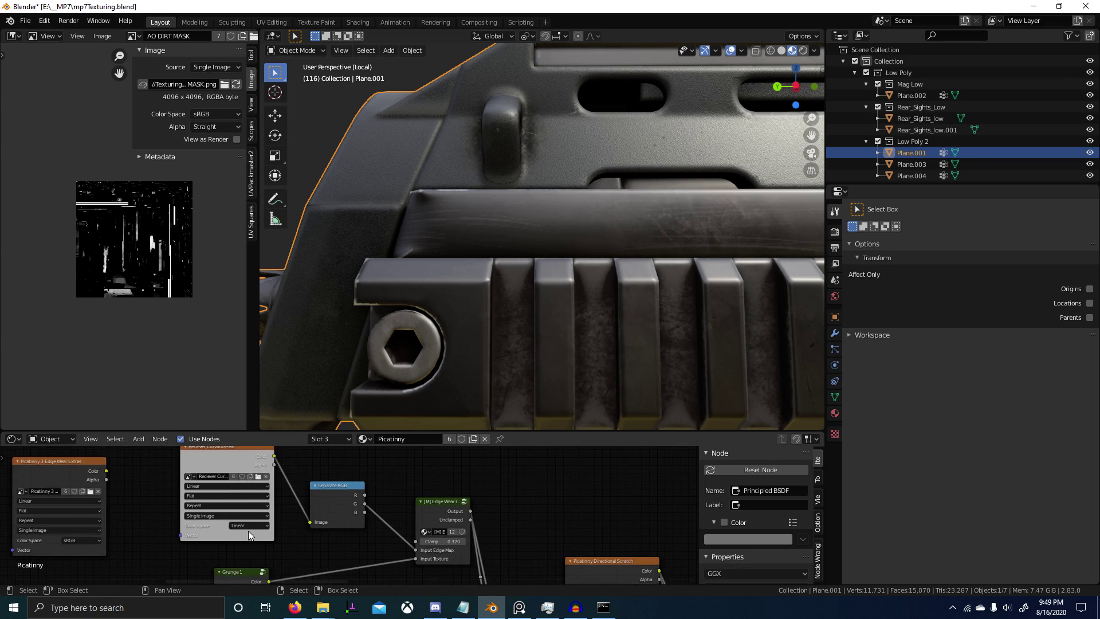
{"action": "middle_click_drag", "start_coordinate": [249, 530], "coordinate": [335, 484]}
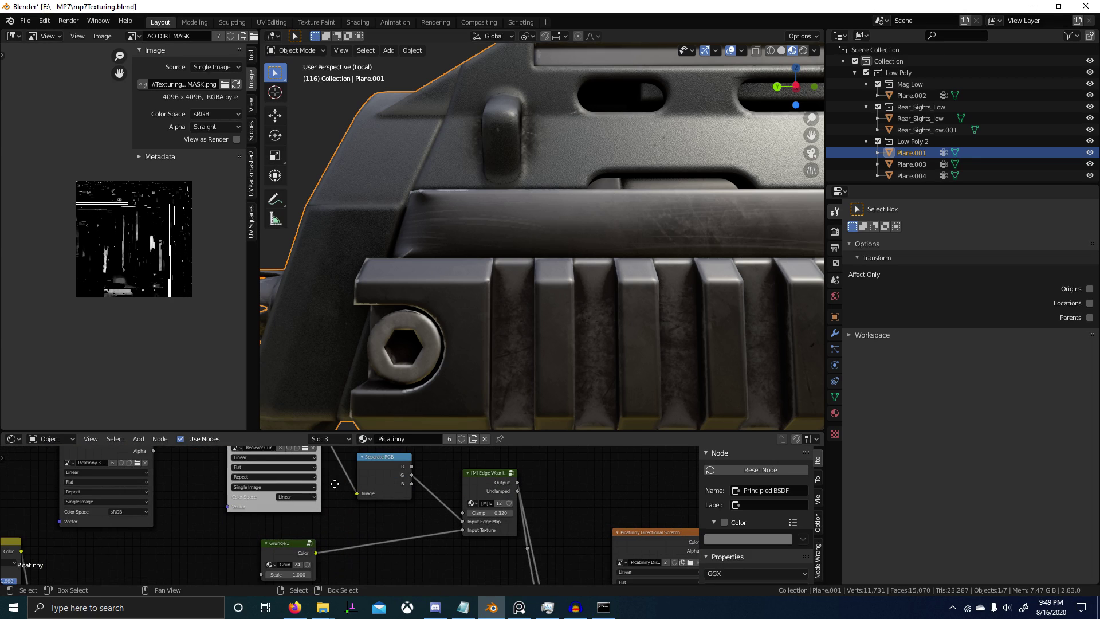
{"action": "left_click", "coordinate": [487, 474], "text": "ctrl+shift"}
{"action": "middle_click_drag", "start_coordinate": [577, 375], "coordinate": [301, 353], "text": "shift"}
{"action": "scroll", "coordinate": [586, 544], "scroll_direction": "down", "scroll_amount": 2}
{"action": "middle_click_drag", "start_coordinate": [586, 543], "coordinate": [434, 467]}
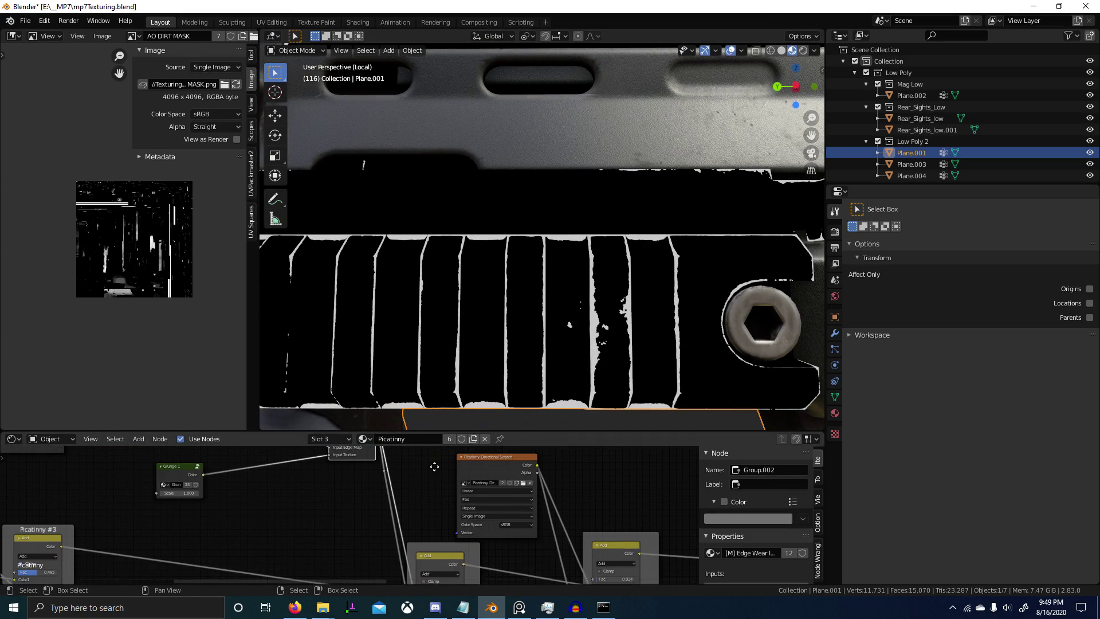
Preview the Edge Wear Effect 1 group on the side rail, followed by the Multiply node it feeds.
{"action": "scroll", "coordinate": [328, 508], "scroll_direction": "down", "scroll_amount": 3}
{"action": "middle_click_drag", "start_coordinate": [324, 508], "coordinate": [555, 526]}
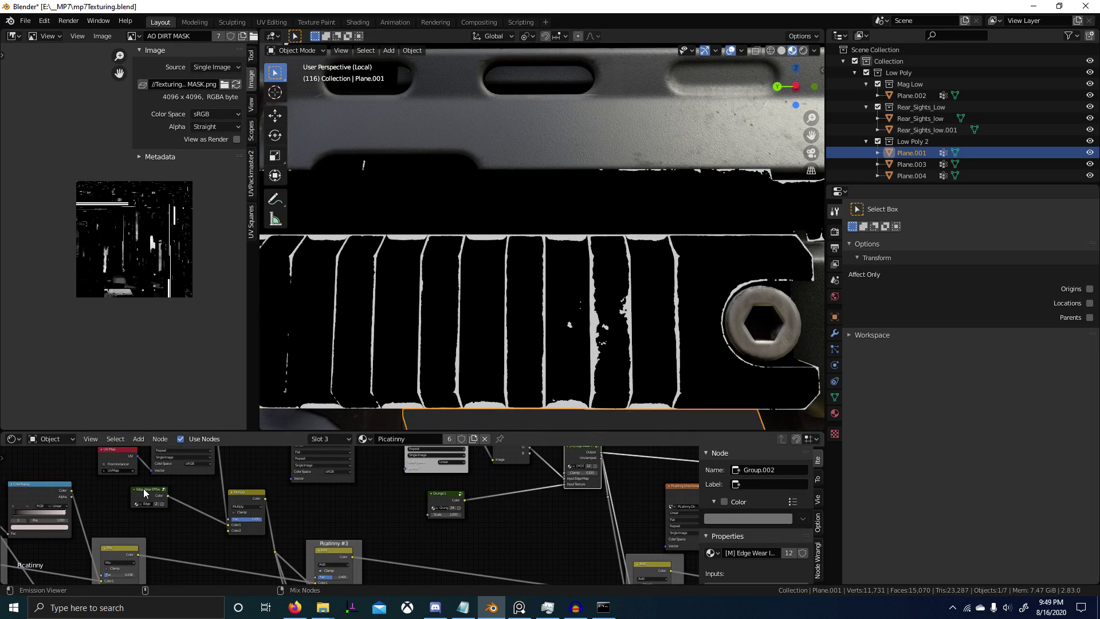
{"action": "left_click", "coordinate": [144, 490], "text": "ctrl+shift"}
{"action": "mouse_move", "coordinate": [301, 508]}
{"action": "middle_mouse_down"}
{"action": "mouse_move", "coordinate": [347, 520]}
{"action": "mouse_move", "coordinate": [307, 518]}
{"action": "middle_mouse_up"}
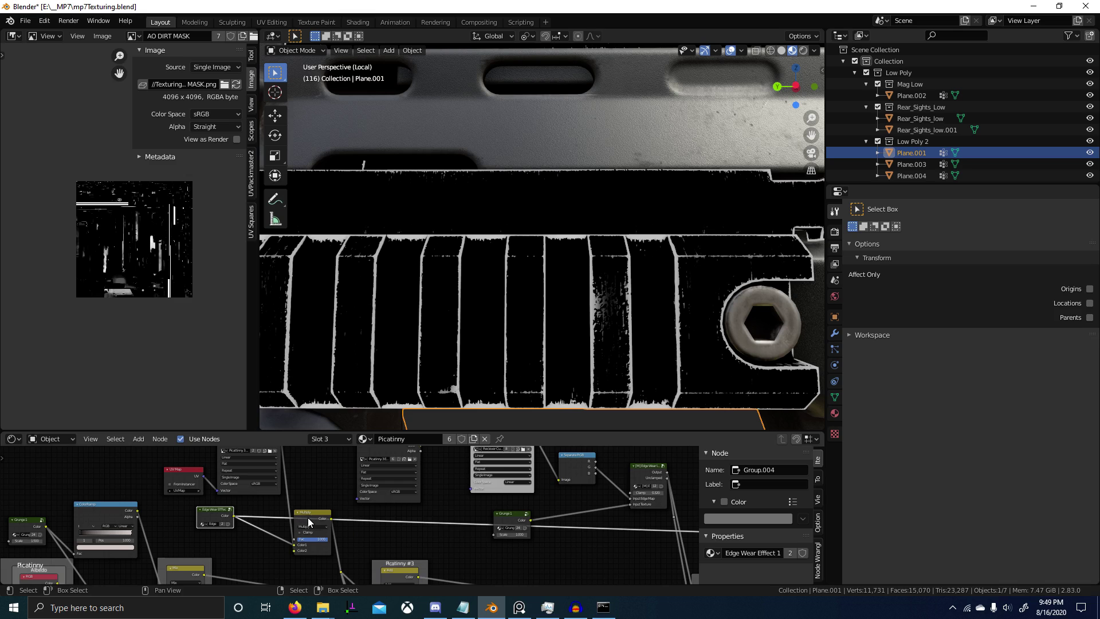
{"action": "left_click", "coordinate": [311, 517], "text": "ctrl+shift"}
{"action": "scroll", "coordinate": [382, 524], "scroll_direction": "down", "scroll_amount": 4}
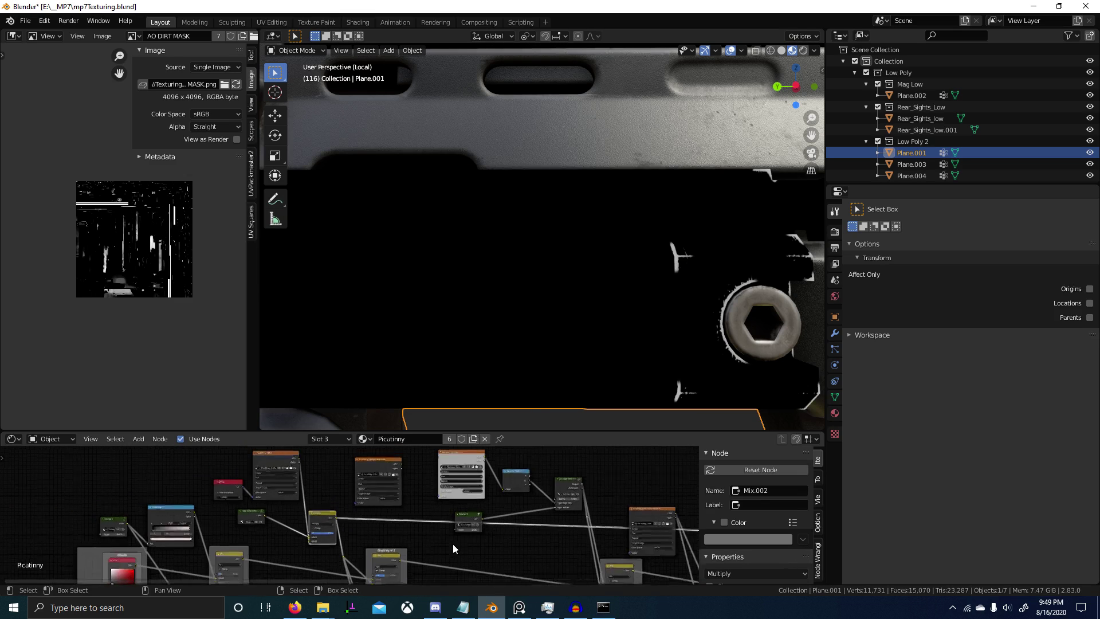
Restore the Principled BSDF output on the model and find the image texture nodes feeding the edge wear.
{"action": "middle_click_drag", "start_coordinate": [452, 545], "coordinate": [387, 536]}
{"action": "scroll", "coordinate": [386, 535], "scroll_direction": "down", "scroll_amount": 5}
{"action": "mouse_move", "coordinate": [387, 536]}
{"action": "middle_mouse_down"}
{"action": "mouse_move", "coordinate": [303, 525]}
{"action": "mouse_move", "coordinate": [452, 537]}
{"action": "middle_mouse_up"}
{"action": "left_click", "coordinate": [567, 529], "text": "ctrl+shift"}
{"action": "scroll", "coordinate": [372, 518], "scroll_direction": "up", "scroll_amount": 12}
{"action": "middle_click_drag", "start_coordinate": [369, 487], "coordinate": [377, 503]}
{"action": "scroll", "coordinate": [376, 502], "scroll_direction": "up", "scroll_amount": 4}
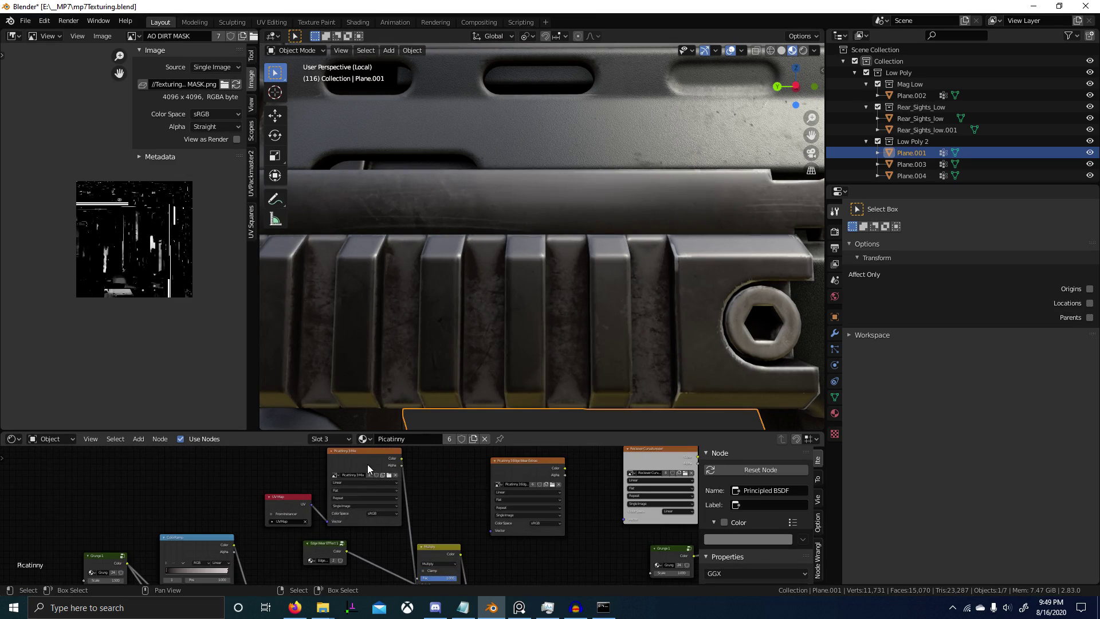
Select the Picattinny 3 Mix image texture node and load that image in the image editor.
{"action": "left_click", "coordinate": [366, 464]}
{"action": "scroll", "coordinate": [340, 472], "scroll_direction": "up", "scroll_amount": 5}
{"action": "scroll", "coordinate": [340, 472], "scroll_direction": "up", "scroll_amount": 1}
{"action": "middle_click_drag", "start_coordinate": [340, 472], "coordinate": [322, 503]}
{"action": "left_click", "coordinate": [310, 486]}
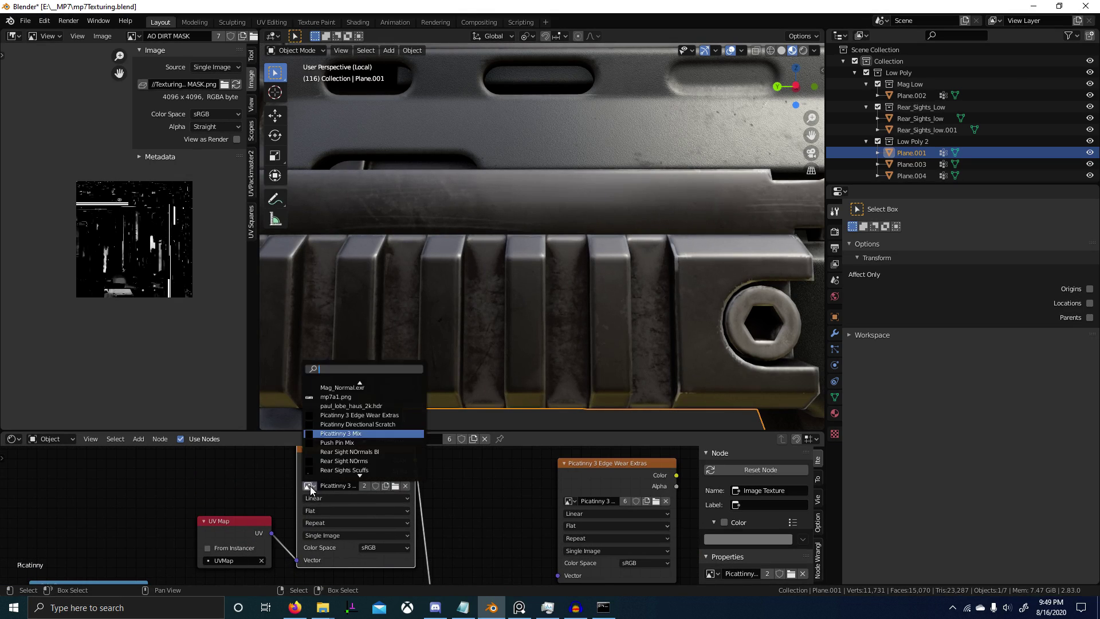
{"action": "key", "text": "Escape"}
{"action": "left_click", "coordinate": [132, 37]}
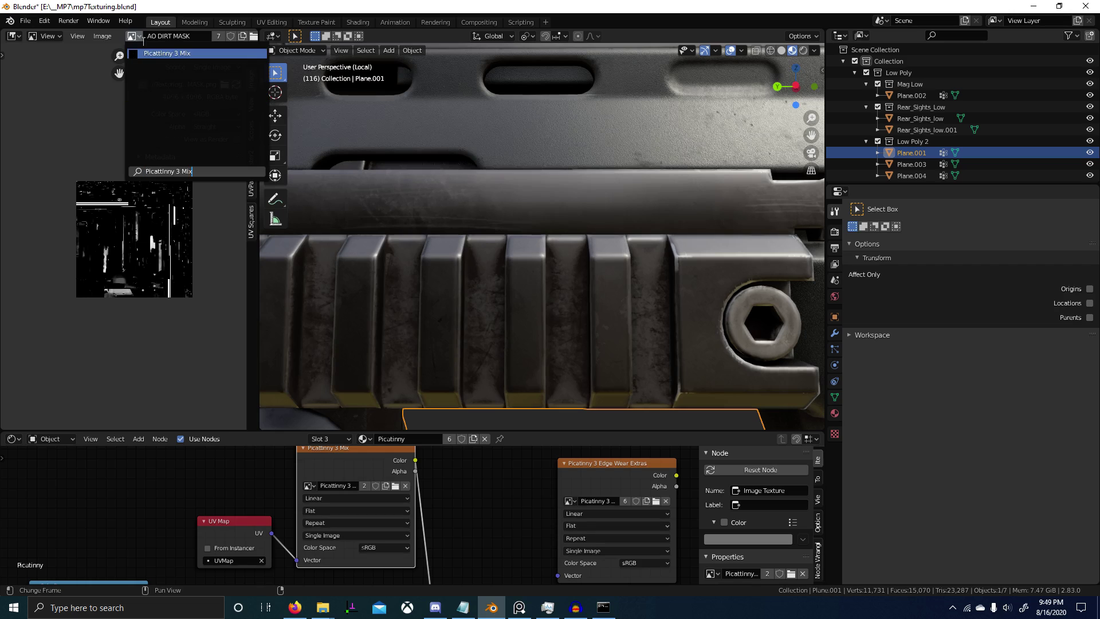
{"action": "left_click", "coordinate": [172, 63]}
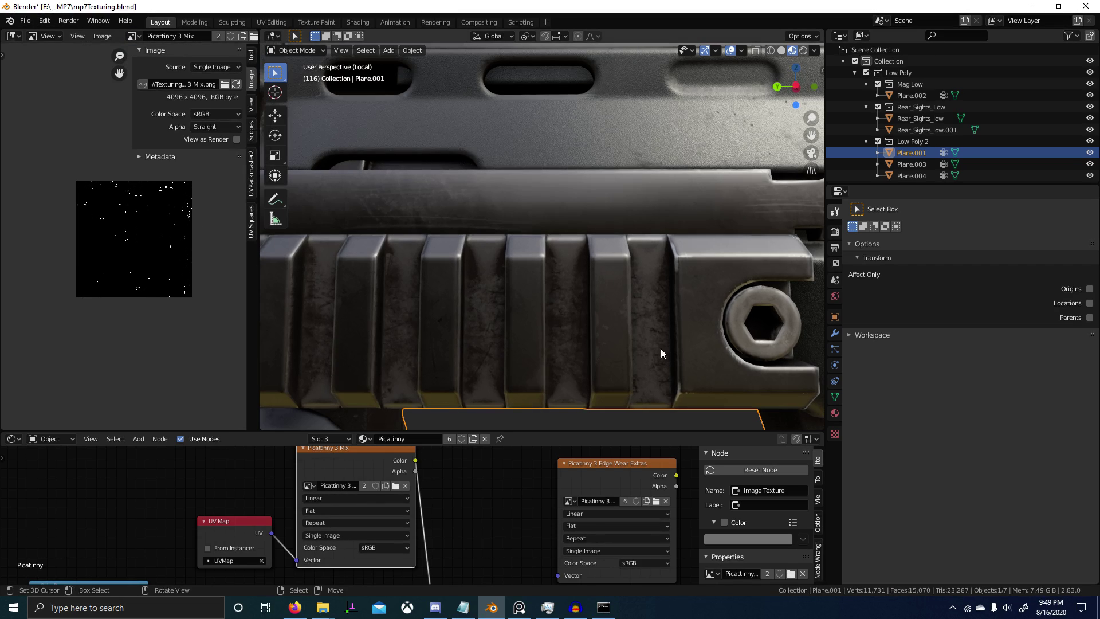
Put Plane.001 into Texture Paint mode with Picattinny 3 Mix as the single-image paint canvas.
{"action": "key", "text": "ctrl+Tab"}
{"action": "left_click", "coordinate": [733, 249]}
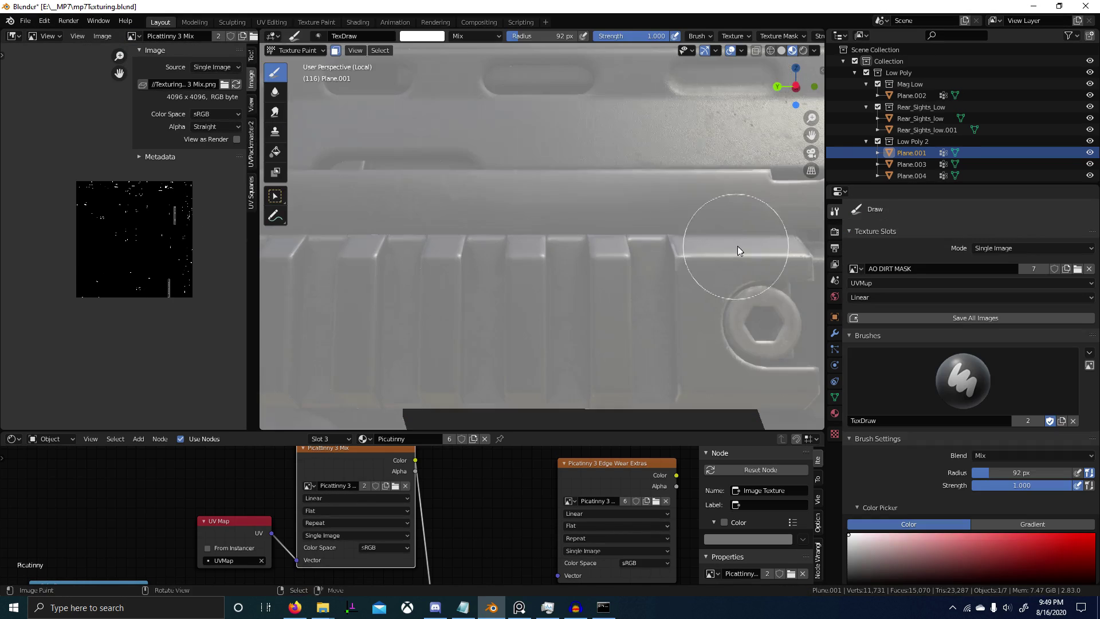
{"action": "scroll", "coordinate": [676, 287], "scroll_direction": "down", "scroll_amount": 6}
{"action": "scroll", "coordinate": [676, 288], "scroll_direction": "up", "scroll_amount": 4}
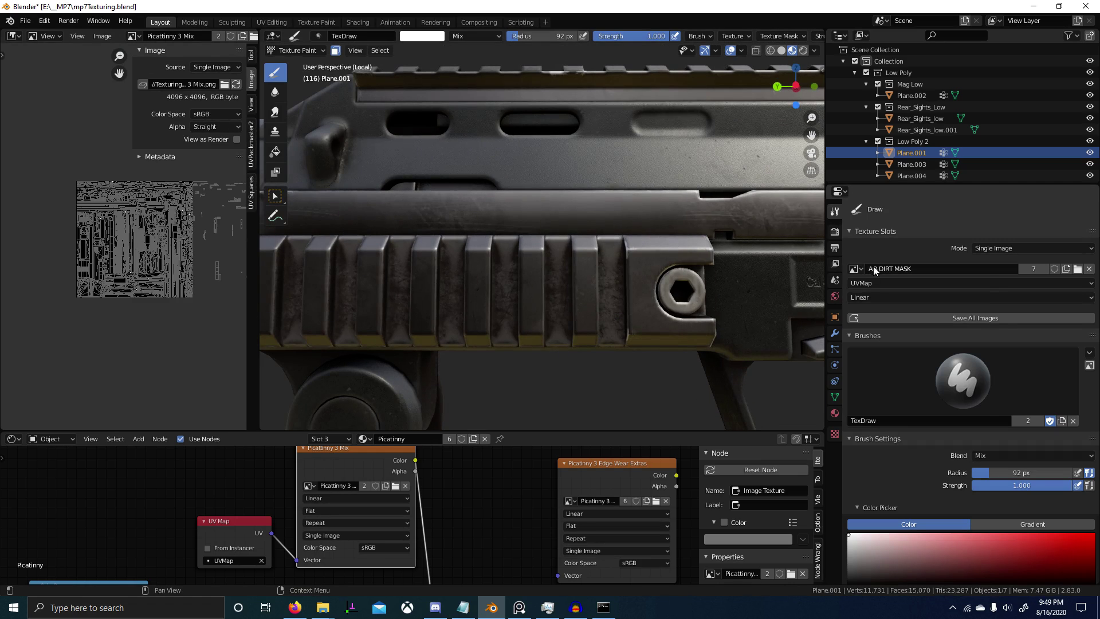
{"action": "left_click", "coordinate": [857, 270]}
{"action": "type", "text": "Picattinny 3 Mix"}
{"action": "left_click", "coordinate": [877, 288]}
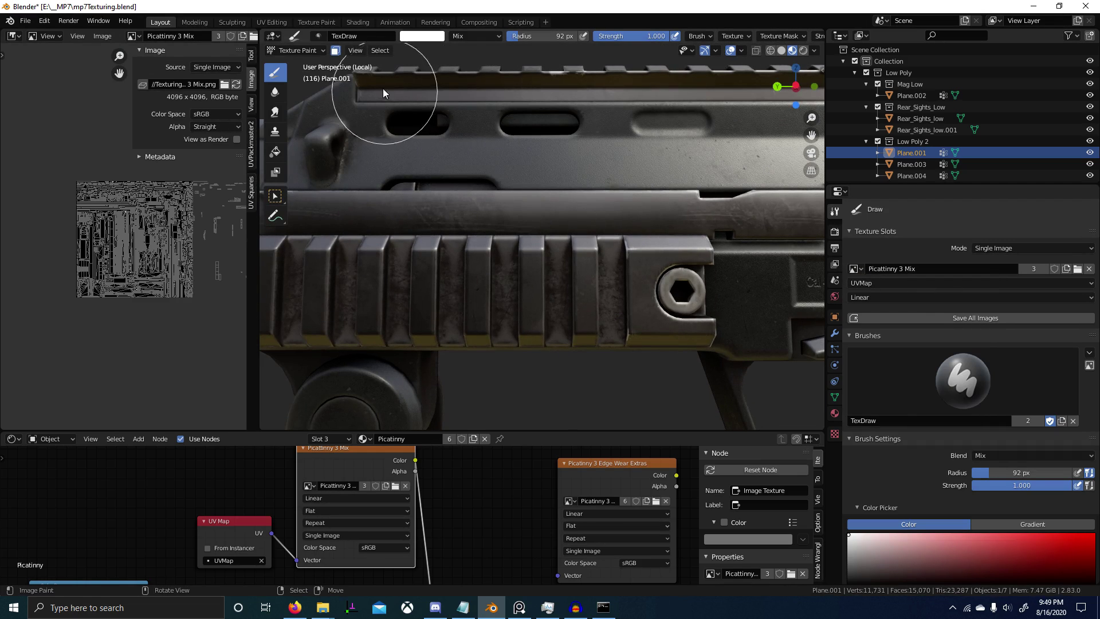
Reduce the brush radius to 49 px and paint white edge wear on the side rail's front end block.
{"action": "middle_click_drag", "start_coordinate": [463, 224], "coordinate": [386, 254]}
{"action": "scroll", "coordinate": [476, 257], "scroll_direction": "up", "scroll_amount": 5}
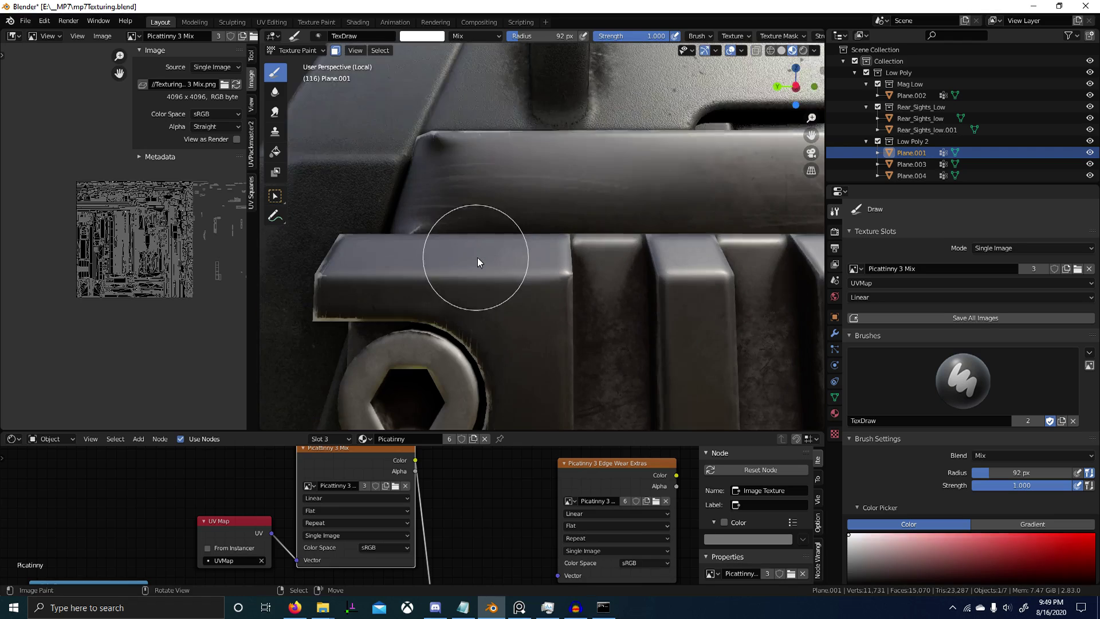
{"action": "key", "text": "bracketleft"}
{"action": "key", "text": "bracketleft"}
{"action": "key", "text": "bracketleft"}
{"action": "key", "text": "bracketleft"}
{"action": "key", "text": "bracketleft"}
{"action": "key", "text": "bracketleft"}
{"action": "mouse_move", "coordinate": [397, 278]}
{"action": "left_mouse_down"}
{"action": "mouse_move", "coordinate": [552, 277]}
{"action": "mouse_move", "coordinate": [495, 303]}
{"action": "mouse_move", "coordinate": [548, 320]}
{"action": "left_mouse_up"}
{"action": "mouse_move", "coordinate": [548, 320]}
{"action": "middle_mouse_down"}
{"action": "mouse_move", "coordinate": [469, 273]}
{"action": "mouse_move", "coordinate": [464, 324]}
{"action": "mouse_move", "coordinate": [478, 290]}
{"action": "middle_mouse_up"}
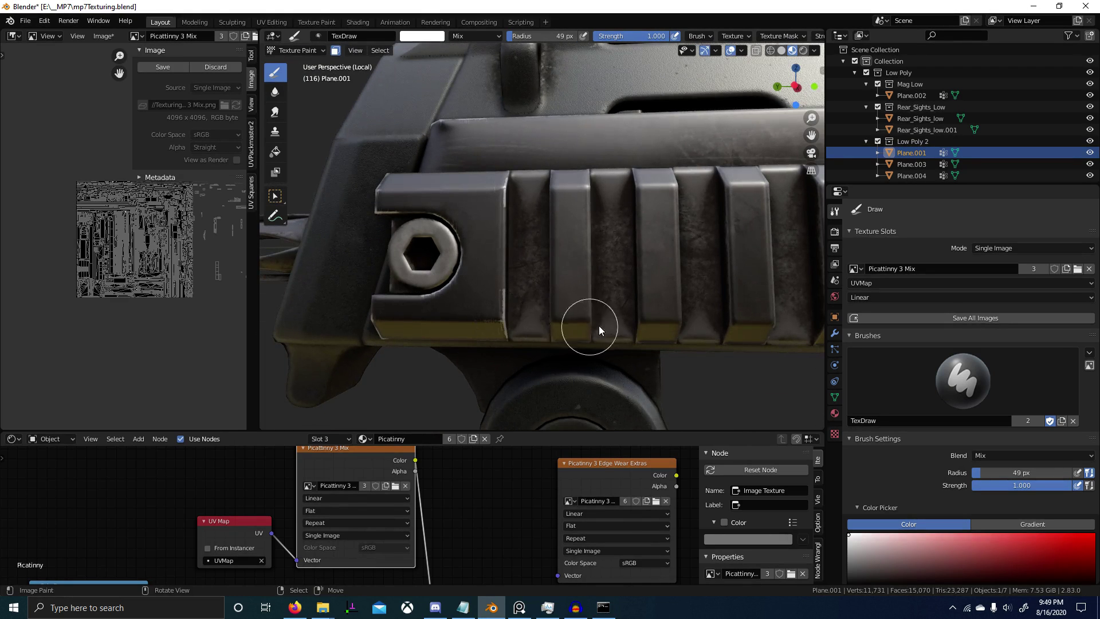
Try painting wear on the edge of the side rail's first rib, and undo the edge wear strokes.
{"action": "middle_click_drag", "start_coordinate": [599, 326], "coordinate": [659, 299]}
{"action": "middle_click_drag", "start_coordinate": [659, 299], "coordinate": [569, 326], "text": "shift"}
{"action": "scroll", "coordinate": [569, 327], "scroll_direction": "up", "scroll_amount": 4}
{"action": "left_click_drag", "start_coordinate": [551, 373], "coordinate": [554, 383]}
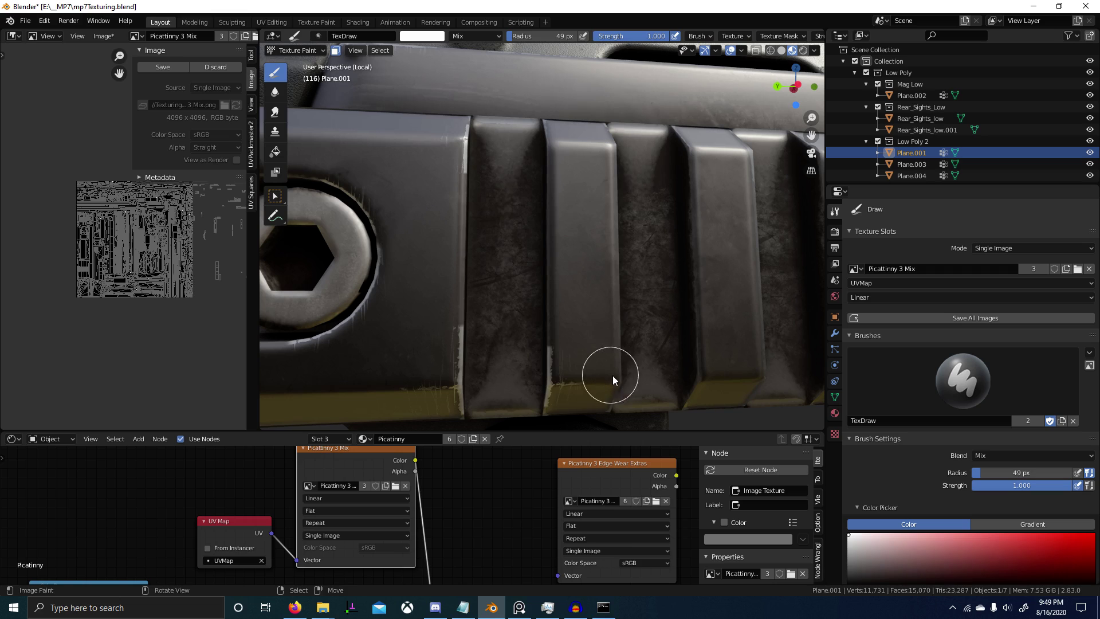
{"action": "key", "text": "shift+f"}
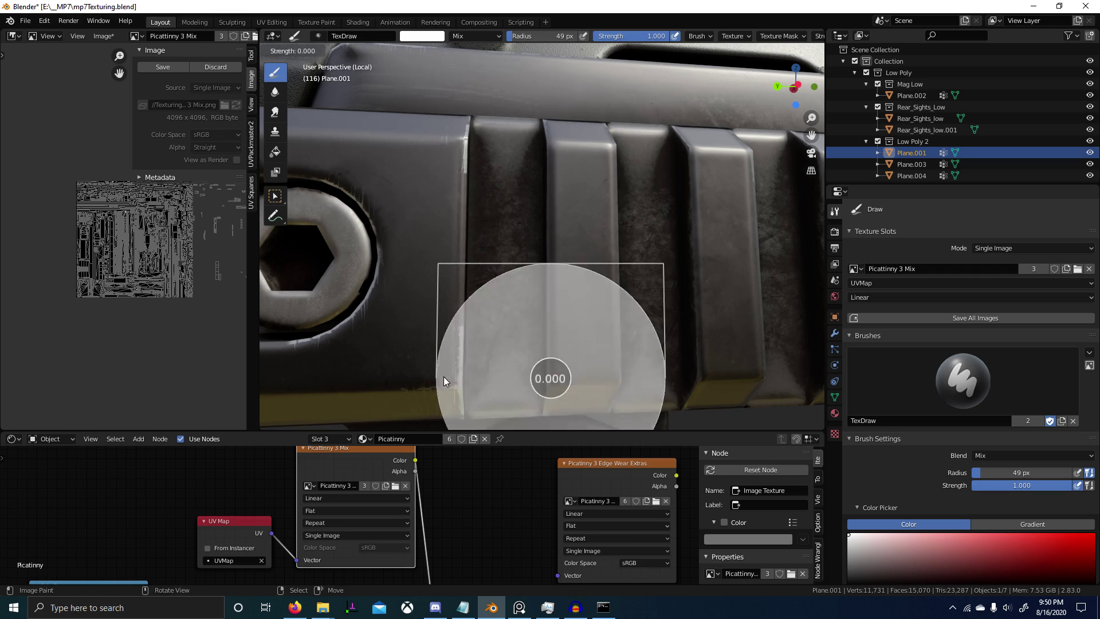
{"action": "key", "text": "Escape"}
{"action": "key", "text": "ctrl+z"}
Expand the brush's Falloff settings to show its Custom curve.
{"action": "mouse_move", "coordinate": [600, 373]}
{"action": "middle_mouse_down"}
{"action": "mouse_move", "coordinate": [558, 374]}
{"action": "mouse_move", "coordinate": [588, 381]}
{"action": "mouse_move", "coordinate": [579, 378]}
{"action": "middle_mouse_up"}
{"action": "scroll", "coordinate": [558, 373], "scroll_direction": "down", "scroll_amount": 3}
{"action": "scroll", "coordinate": [920, 514], "scroll_direction": "down", "scroll_amount": 15}
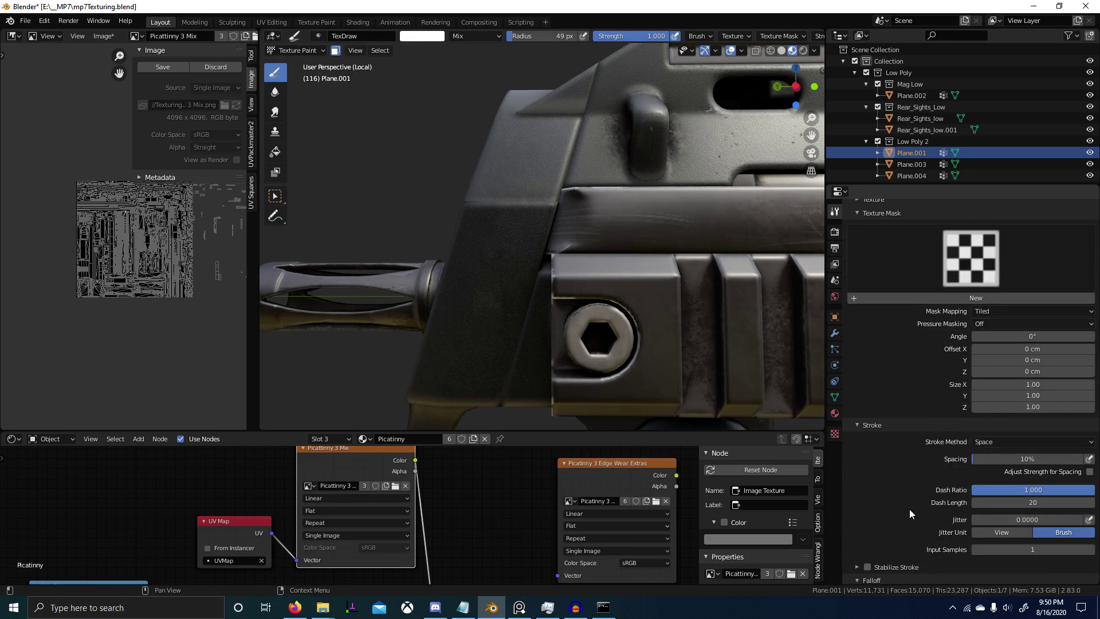
{"action": "left_click", "coordinate": [854, 560]}
{"action": "scroll", "coordinate": [573, 367], "scroll_direction": "up", "scroll_amount": 4}
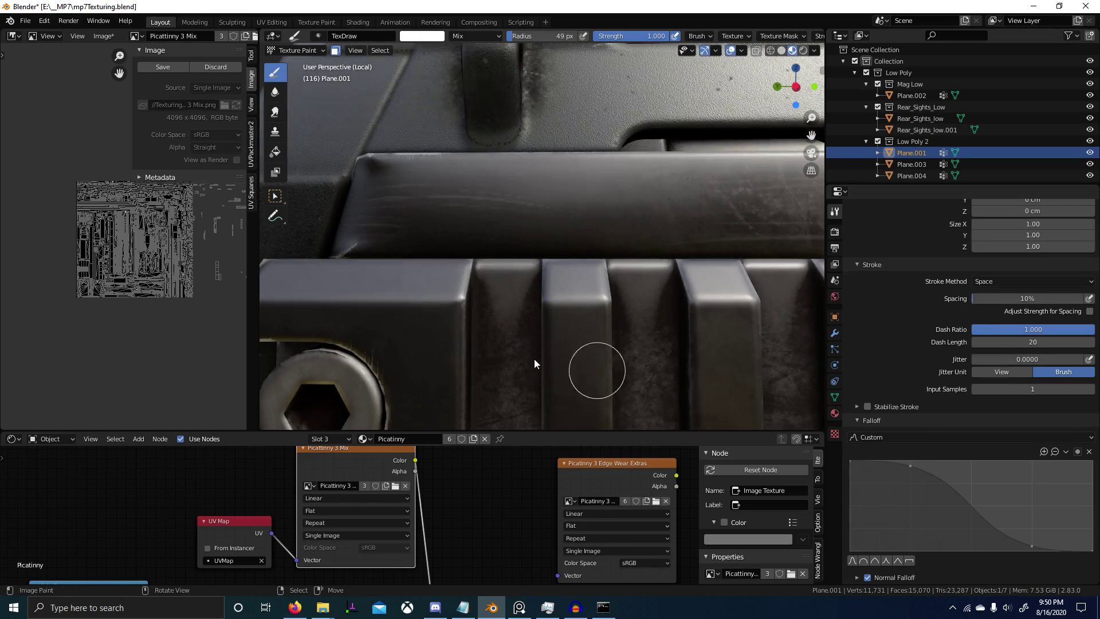
Set the brush radius to 67 px and paint edge wear on the side rail's front block and first rib.
{"action": "key", "text": "f"}
{"action": "left_click", "coordinate": [469, 307]}
{"action": "left_click_drag", "start_coordinate": [459, 304], "coordinate": [459, 327]}
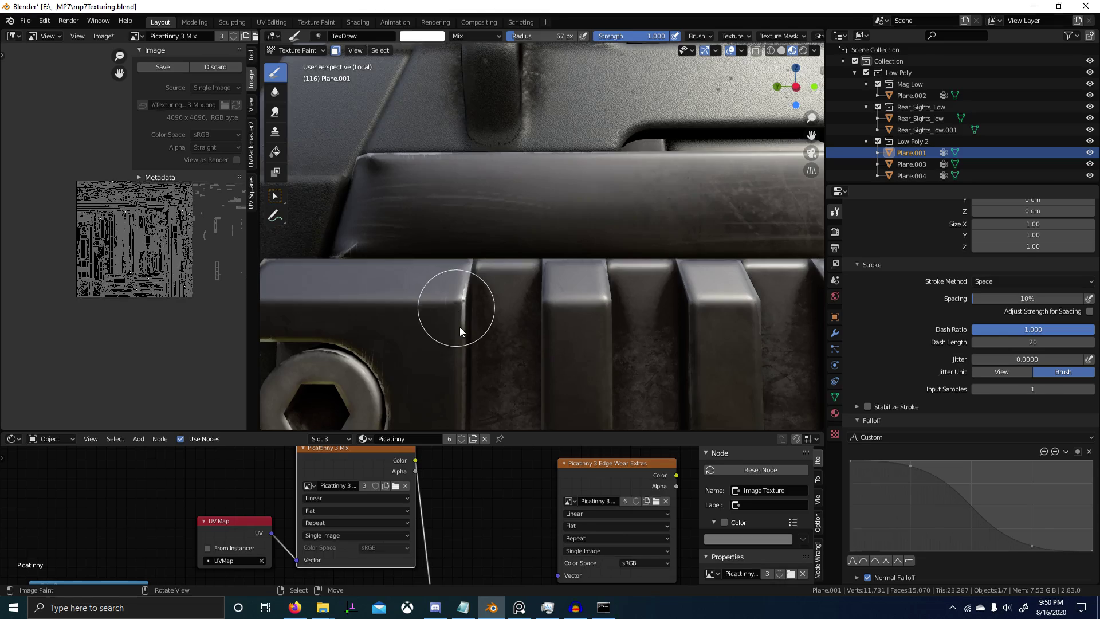
{"action": "scroll", "coordinate": [459, 327], "scroll_direction": "down", "scroll_amount": 3}
{"action": "middle_click_drag", "start_coordinate": [480, 387], "coordinate": [473, 318], "text": "shift"}
{"action": "left_click_drag", "start_coordinate": [480, 317], "coordinate": [557, 321]}
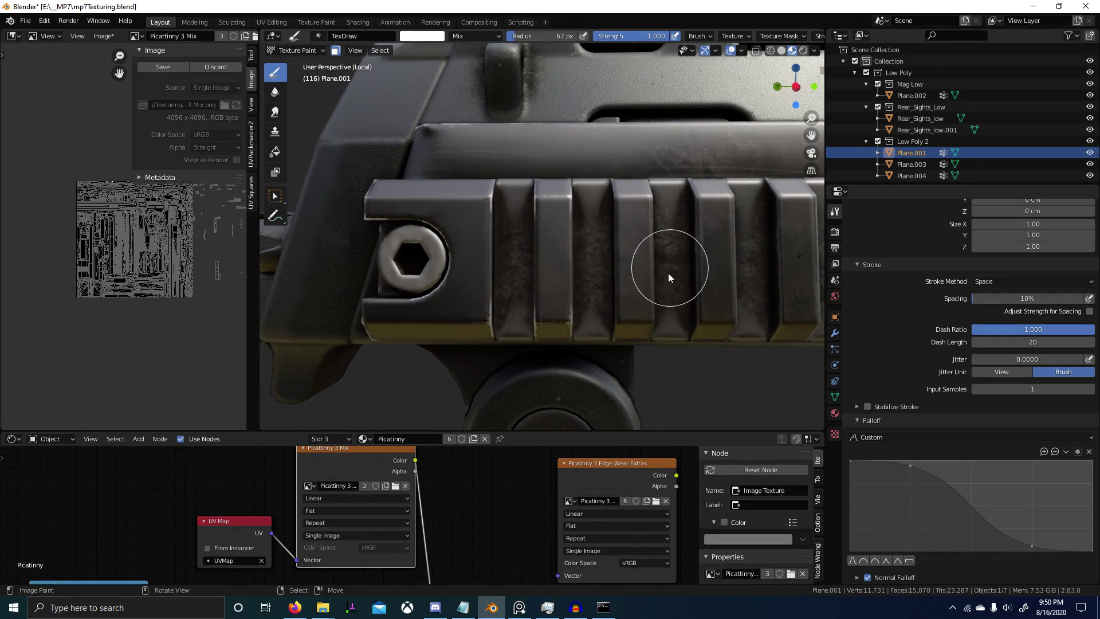
Paint edge wear onto the side rail's rear ribs and check the whole rail.
{"action": "middle_click_drag", "start_coordinate": [668, 273], "coordinate": [563, 193], "text": "shift"}
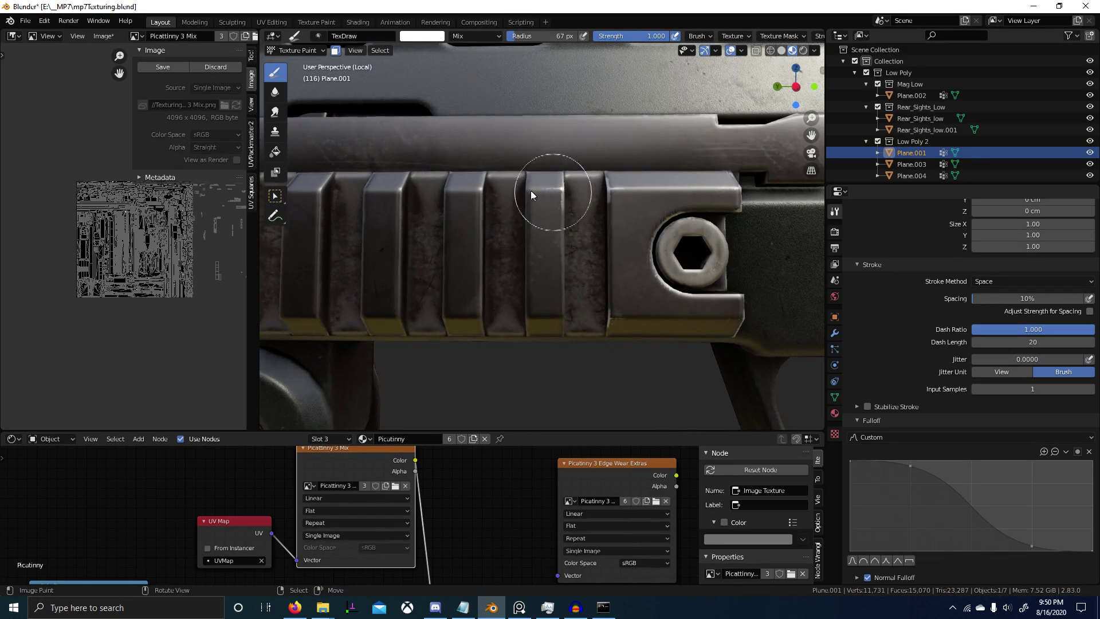
{"action": "mouse_move", "coordinate": [531, 195]}
{"action": "left_mouse_down"}
{"action": "mouse_move", "coordinate": [528, 327]}
{"action": "mouse_move", "coordinate": [480, 204]}
{"action": "mouse_move", "coordinate": [448, 213]}
{"action": "mouse_move", "coordinate": [440, 319]}
{"action": "left_mouse_up"}
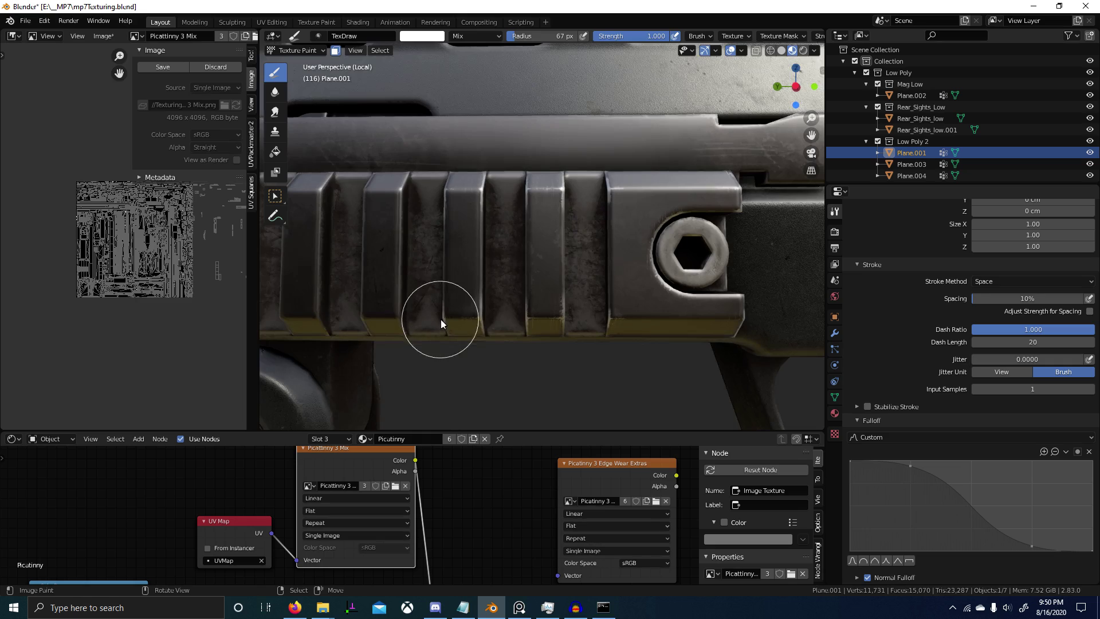
{"action": "scroll", "coordinate": [591, 364], "scroll_direction": "down", "scroll_amount": 5}
{"action": "scroll", "coordinate": [578, 347], "scroll_direction": "up", "scroll_amount": 6}
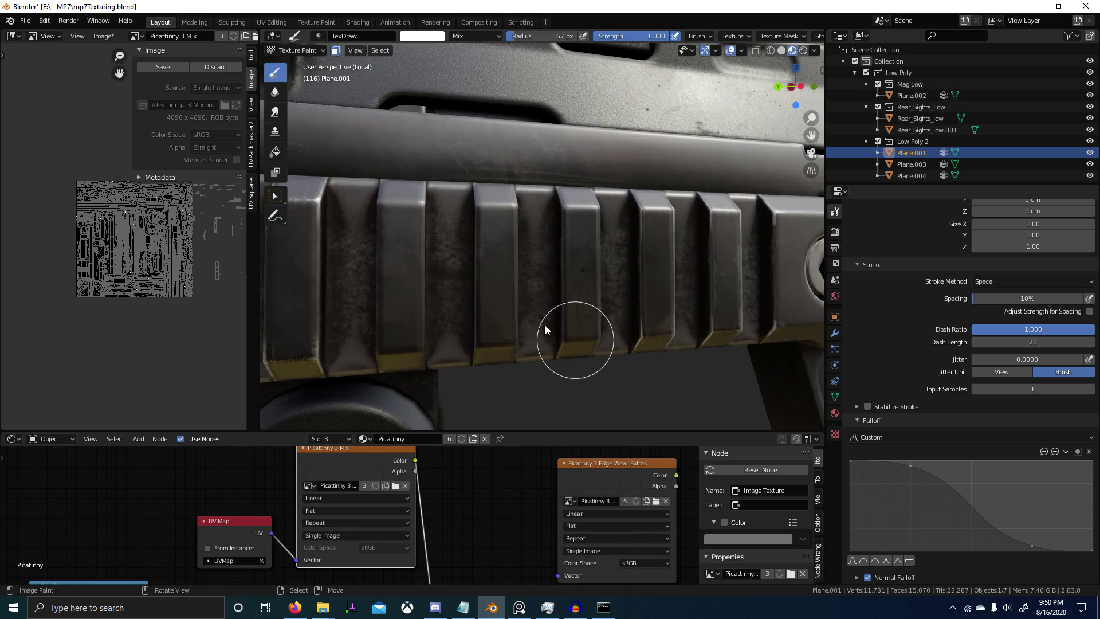
{"action": "middle_click_drag", "start_coordinate": [545, 325], "coordinate": [477, 211], "text": "shift"}
{"action": "scroll", "coordinate": [467, 256], "scroll_direction": "down", "scroll_amount": 3}
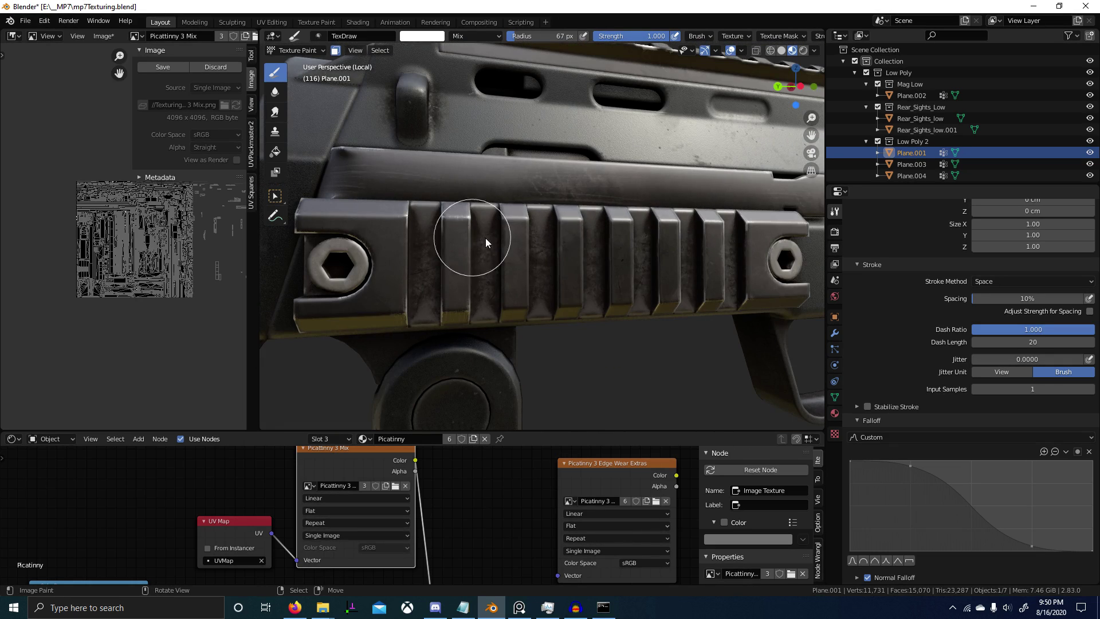
{"action": "scroll", "coordinate": [507, 227], "scroll_direction": "down", "scroll_amount": 4}
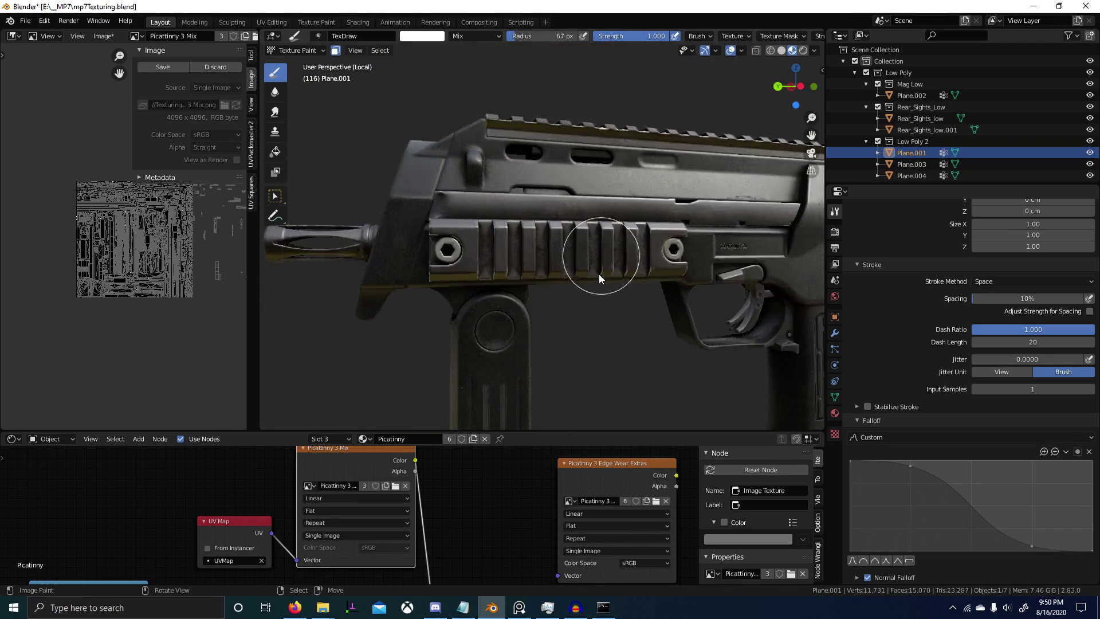
Paint edge wear onto the first ribs at the front of the top rail.
{"action": "middle_click_drag", "start_coordinate": [599, 273], "coordinate": [541, 314]}
{"action": "scroll", "coordinate": [559, 313], "scroll_direction": "up", "scroll_amount": 5}
{"action": "mouse_move", "coordinate": [541, 314]}
{"action": "left_mouse_down"}
{"action": "mouse_move", "coordinate": [525, 290]}
{"action": "mouse_move", "coordinate": [559, 282]}
{"action": "mouse_move", "coordinate": [446, 288]}
{"action": "mouse_move", "coordinate": [470, 297]}
{"action": "left_mouse_up"}
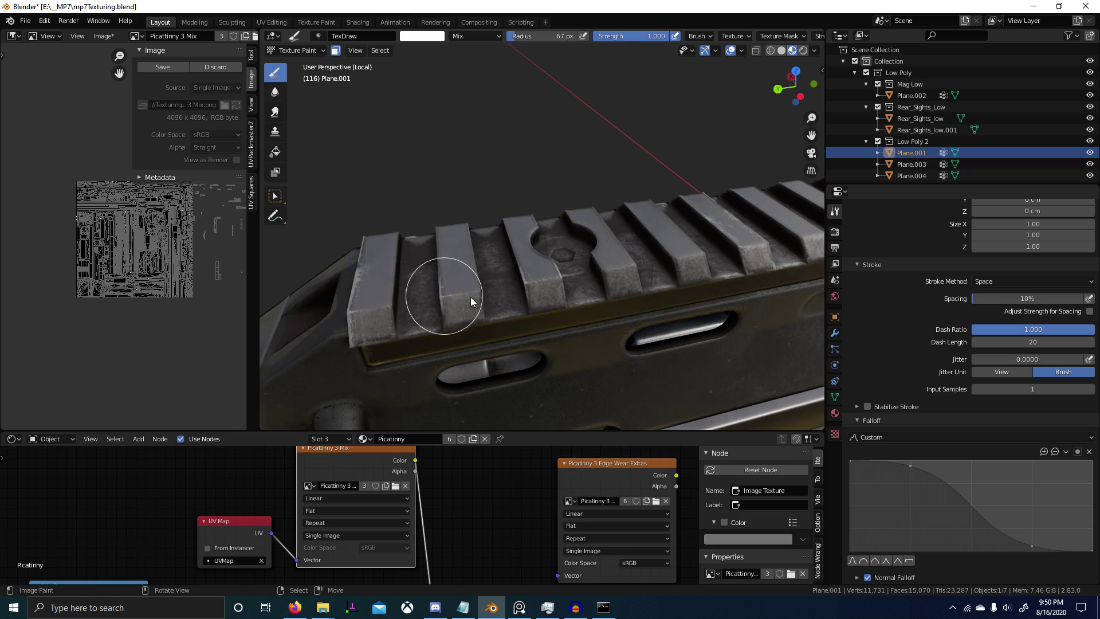
{"action": "mouse_move", "coordinate": [383, 310]}
{"action": "left_mouse_down"}
{"action": "mouse_move", "coordinate": [364, 310]}
{"action": "mouse_move", "coordinate": [388, 310]}
{"action": "mouse_move", "coordinate": [397, 236]}
{"action": "left_mouse_up"}
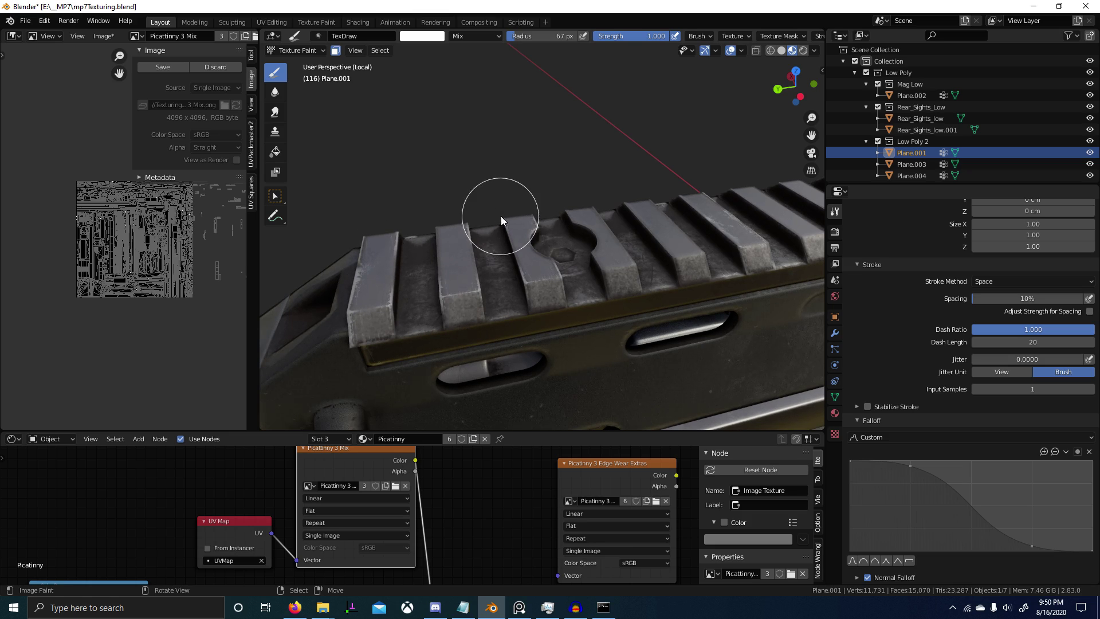
{"action": "scroll", "coordinate": [627, 286], "scroll_direction": "down", "scroll_amount": 9}
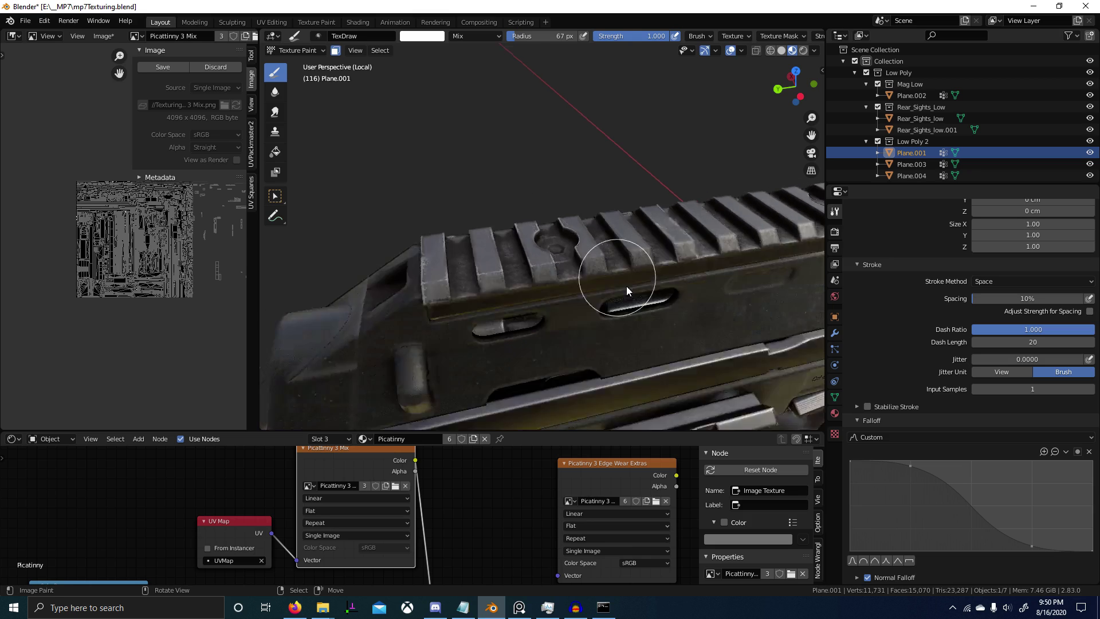
Examine the edge wear on the ribs along the top rail, up close and from both ends.
{"action": "middle_click_drag", "start_coordinate": [648, 297], "coordinate": [619, 260]}
{"action": "key", "text": "Tab"}
{"action": "scroll", "coordinate": [622, 299], "scroll_direction": "down", "scroll_amount": 2}
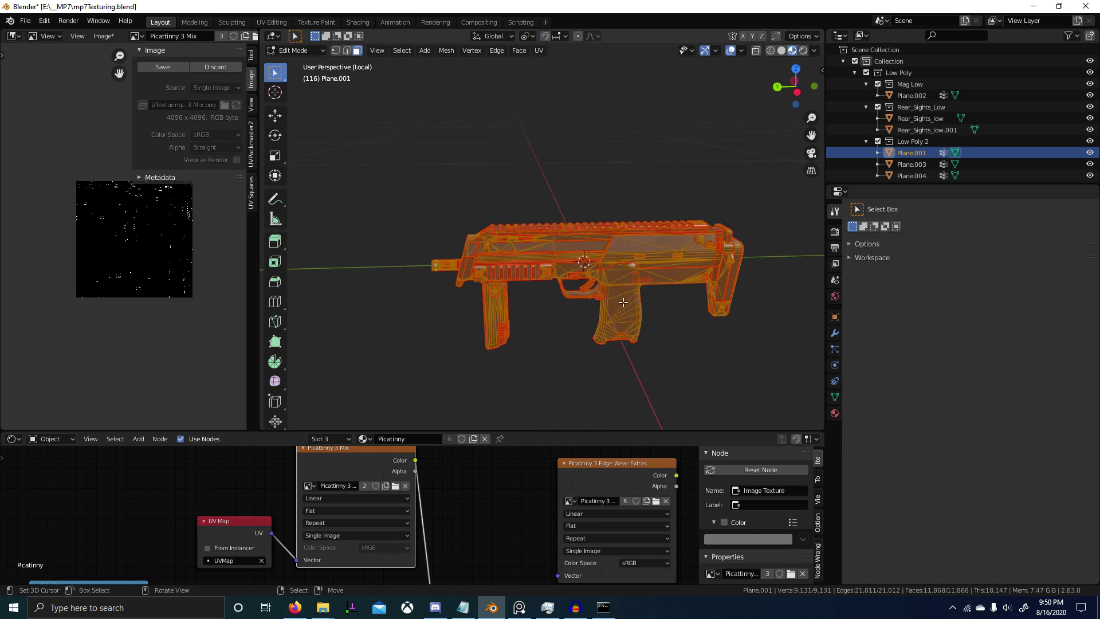
{"action": "key", "text": "Tab"}
{"action": "scroll", "coordinate": [559, 288], "scroll_direction": "up", "scroll_amount": 1}
{"action": "mouse_move", "coordinate": [558, 287]}
{"action": "middle_mouse_down"}
{"action": "mouse_move", "coordinate": [524, 227]}
{"action": "mouse_move", "coordinate": [508, 243]}
{"action": "mouse_move", "coordinate": [517, 263]}
{"action": "mouse_move", "coordinate": [562, 291]}
{"action": "middle_mouse_up"}
{"action": "scroll", "coordinate": [518, 264], "scroll_direction": "up", "scroll_amount": 3}
{"action": "scroll", "coordinate": [534, 266], "scroll_direction": "up", "scroll_amount": 4}
{"action": "scroll", "coordinate": [562, 291], "scroll_direction": "up", "scroll_amount": 2}
{"action": "scroll", "coordinate": [548, 308], "scroll_direction": "up", "scroll_amount": 3}
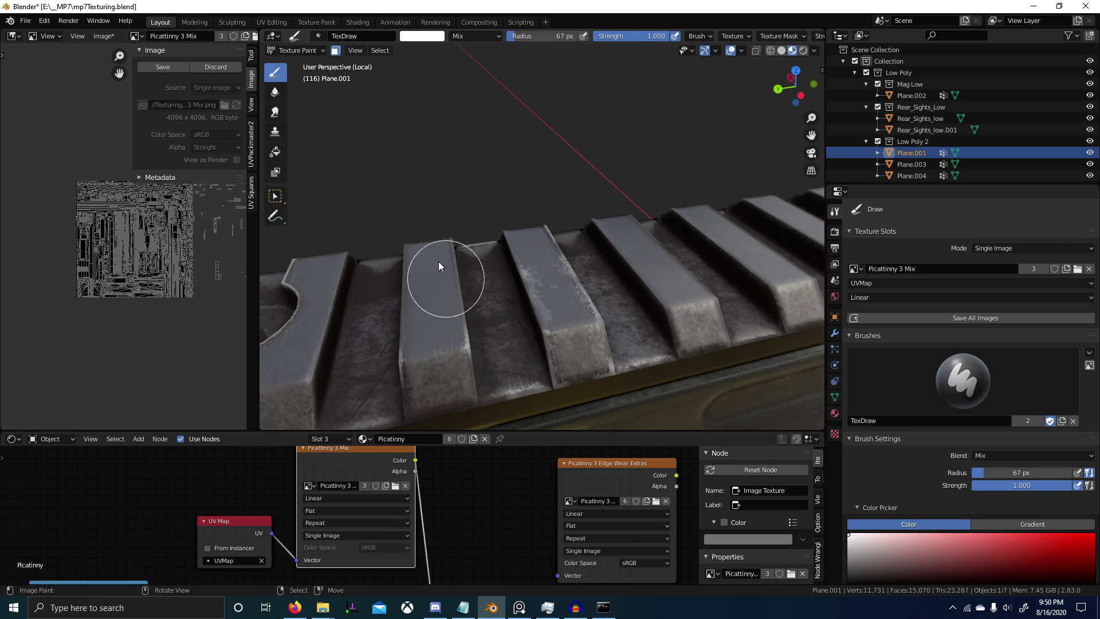
{"action": "scroll", "coordinate": [492, 293], "scroll_direction": "down", "scroll_amount": 2}
{"action": "middle_click_drag", "start_coordinate": [510, 293], "coordinate": [518, 349]}
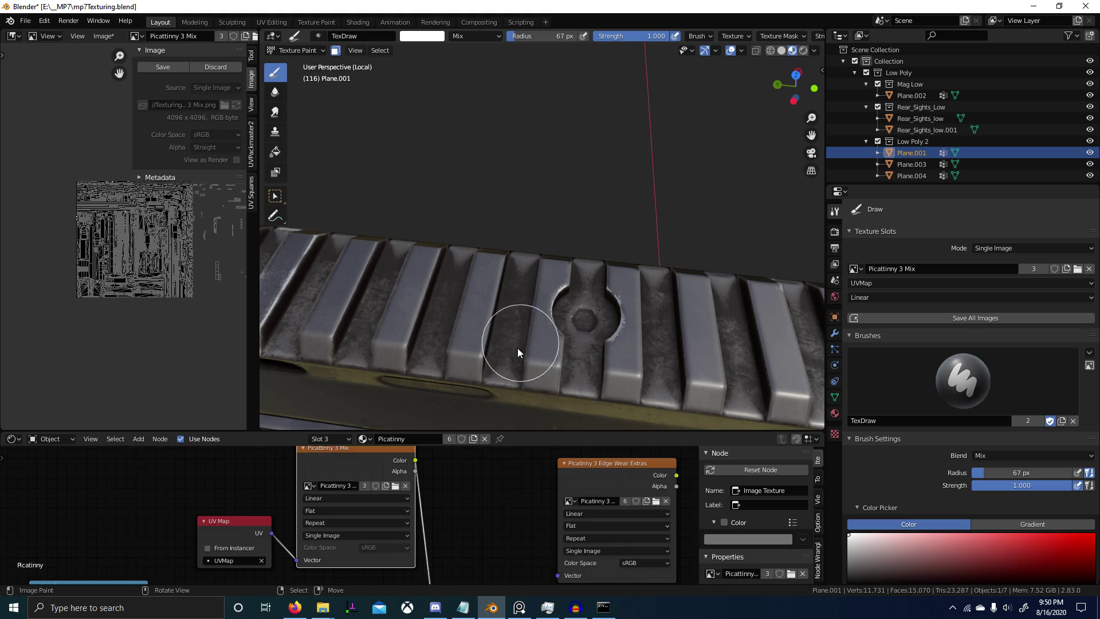
Try lowering the black stops of the two Color Ramps around the Picatinny material's AO dirt nodes.
{"action": "scroll", "coordinate": [442, 516], "scroll_direction": "down", "scroll_amount": 6}
{"action": "scroll", "coordinate": [419, 464], "scroll_direction": "up", "scroll_amount": 7}
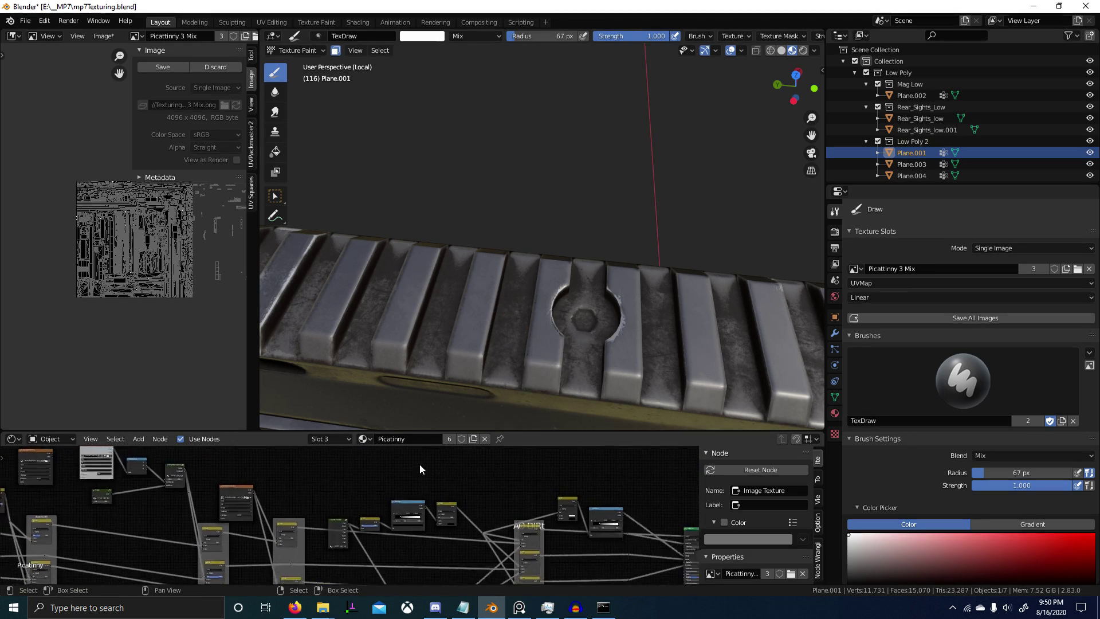
{"action": "left_click_drag", "start_coordinate": [406, 514], "coordinate": [374, 517]}
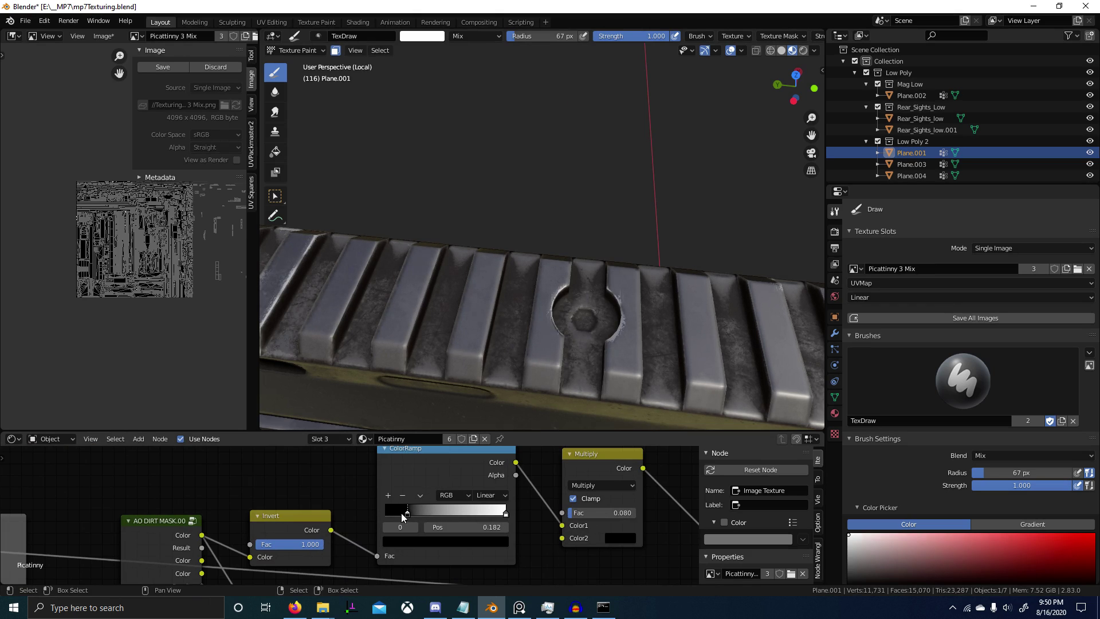
{"action": "scroll", "coordinate": [442, 510], "scroll_direction": "down", "scroll_amount": 5}
{"action": "scroll", "coordinate": [357, 511], "scroll_direction": "up", "scroll_amount": 5}
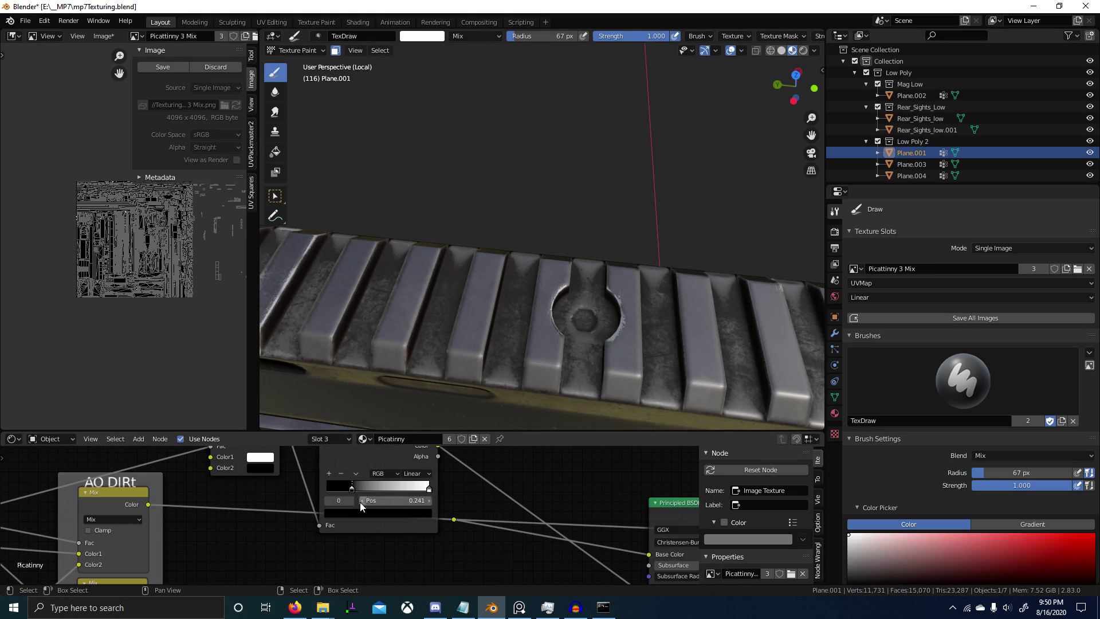
{"action": "left_click_drag", "start_coordinate": [347, 488], "coordinate": [318, 484]}
Set the factor of the Multiply node following the AO dirt Color Ramp to 0.155.
{"action": "scroll", "coordinate": [356, 487], "scroll_direction": "down", "scroll_amount": 5}
{"action": "middle_click_drag", "start_coordinate": [317, 500], "coordinate": [395, 525]}
{"action": "middle_click_drag", "start_coordinate": [183, 525], "coordinate": [497, 537]}
{"action": "scroll", "coordinate": [458, 534], "scroll_direction": "up", "scroll_amount": 6}
{"action": "scroll", "coordinate": [440, 538], "scroll_direction": "up", "scroll_amount": 2}
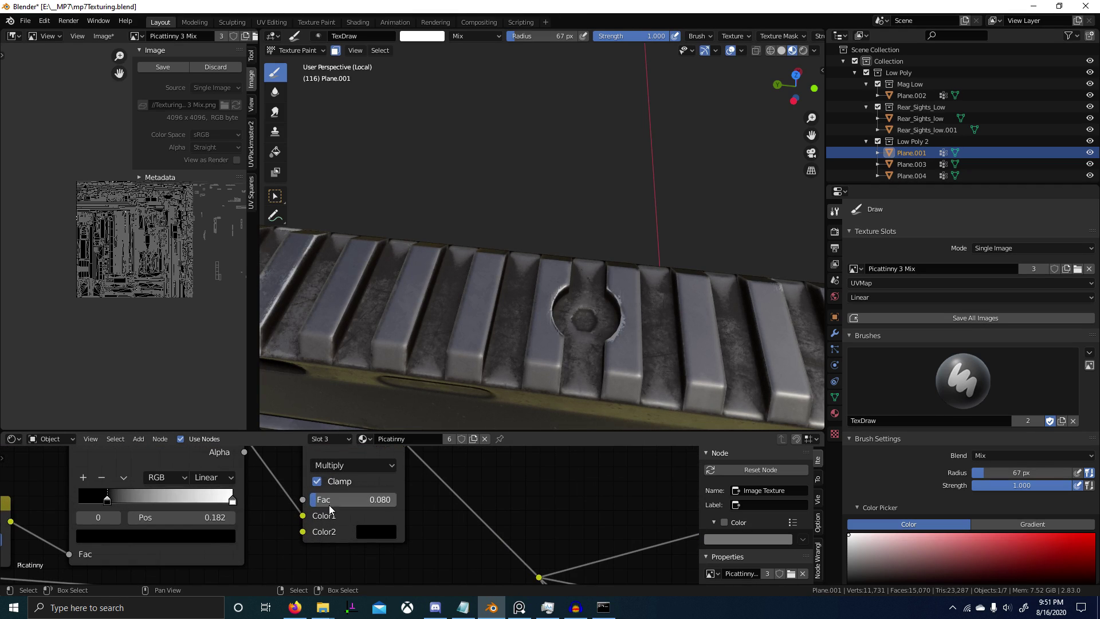
{"action": "left_click_drag", "start_coordinate": [325, 501], "coordinate": [333, 501]}
{"action": "scroll", "coordinate": [424, 359], "scroll_direction": "down", "scroll_amount": 5}
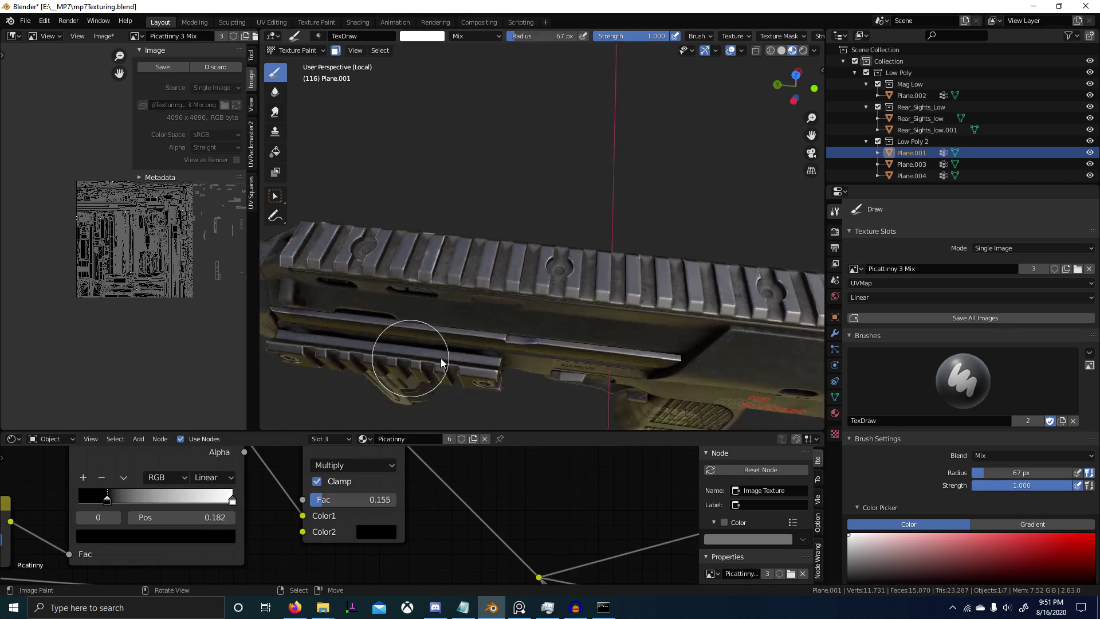
Paint edge wear onto the top rail's ribs beside the middle screw recess.
{"action": "mouse_move", "coordinate": [481, 355]}
{"action": "middle_mouse_down"}
{"action": "mouse_move", "coordinate": [561, 342]}
{"action": "mouse_move", "coordinate": [567, 355]}
{"action": "middle_mouse_up"}
{"action": "scroll", "coordinate": [562, 341], "scroll_direction": "up", "scroll_amount": 6}
{"action": "scroll", "coordinate": [564, 344], "scroll_direction": "down", "scroll_amount": 2}
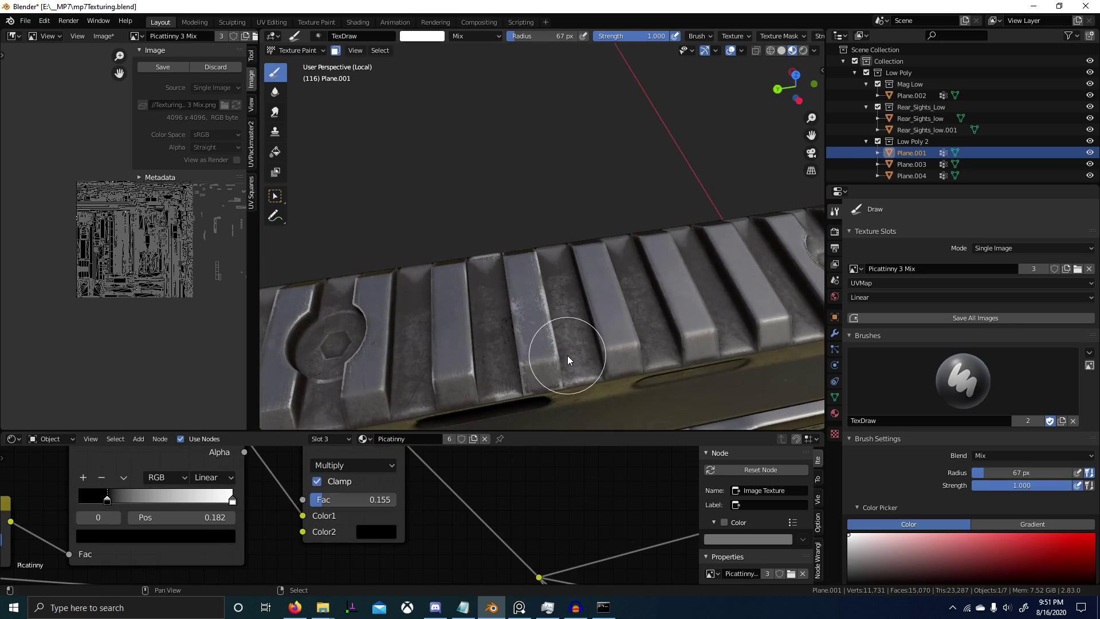
{"action": "scroll", "coordinate": [682, 368], "scroll_direction": "down", "scroll_amount": 2}
{"action": "mouse_move", "coordinate": [682, 368]}
{"action": "middle_mouse_down", "text": "shift"}
{"action": "mouse_move", "coordinate": [448, 381]}
{"action": "mouse_move", "coordinate": [483, 379]}
{"action": "mouse_move", "coordinate": [444, 353]}
{"action": "middle_mouse_up", "text": "shift"}
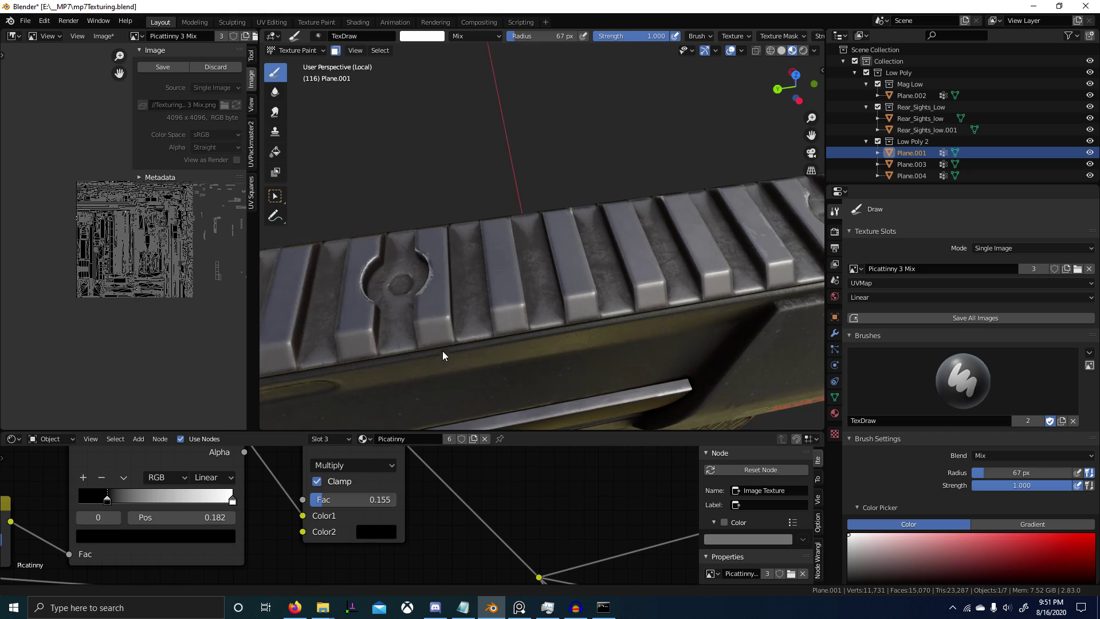
{"action": "scroll", "coordinate": [445, 353], "scroll_direction": "up", "scroll_amount": 5}
{"action": "left_click_drag", "start_coordinate": [527, 348], "coordinate": [488, 357]}
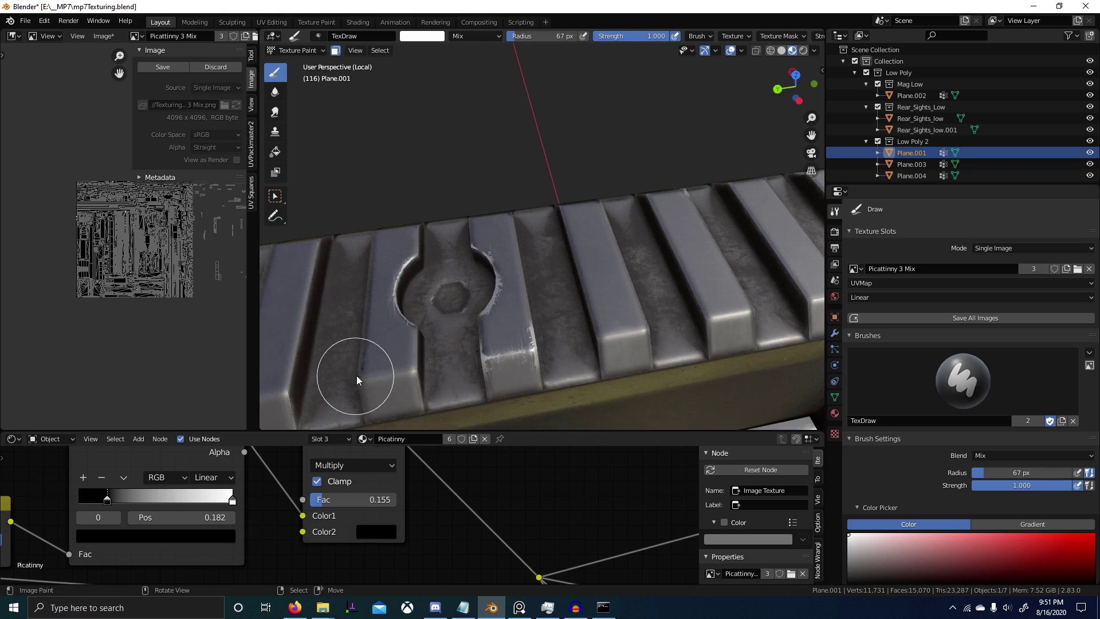
{"action": "left_click", "coordinate": [411, 370]}
{"action": "mouse_move", "coordinate": [359, 374]}
{"action": "left_mouse_down"}
{"action": "mouse_move", "coordinate": [376, 231]}
{"action": "mouse_move", "coordinate": [508, 221]}
{"action": "left_mouse_up"}
Paint edge wear onto the ribs farther back on the top rail, behind the screw recess.
{"action": "scroll", "coordinate": [512, 224], "scroll_direction": "down", "scroll_amount": 7}
{"action": "middle_click_drag", "start_coordinate": [627, 356], "coordinate": [503, 324]}
{"action": "scroll", "coordinate": [505, 316], "scroll_direction": "up", "scroll_amount": 3}
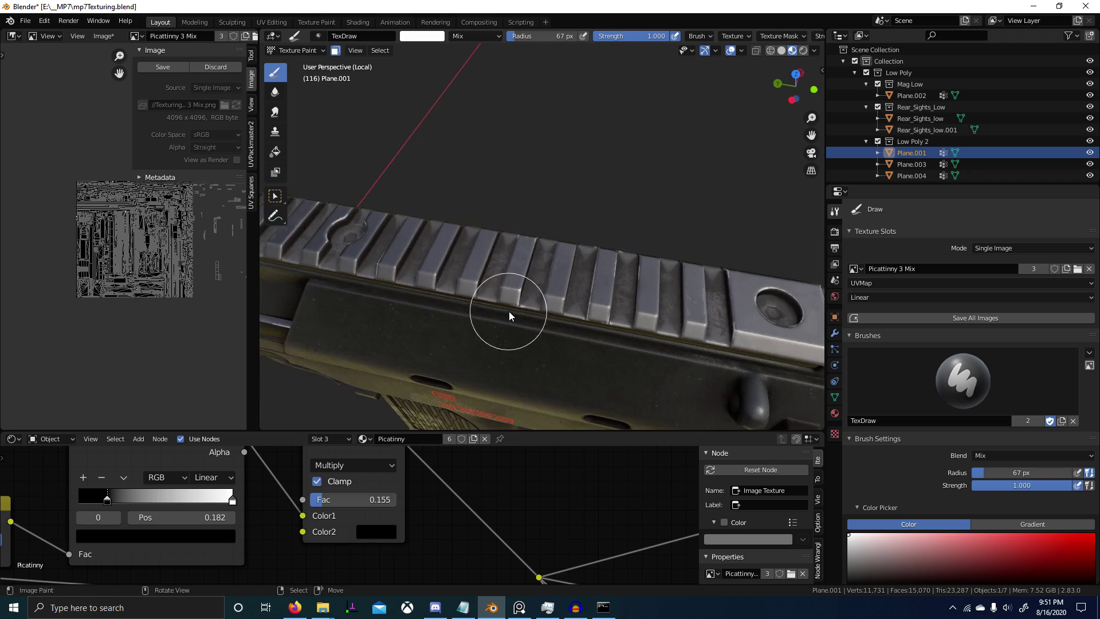
{"action": "scroll", "coordinate": [578, 314], "scroll_direction": "up", "scroll_amount": 2}
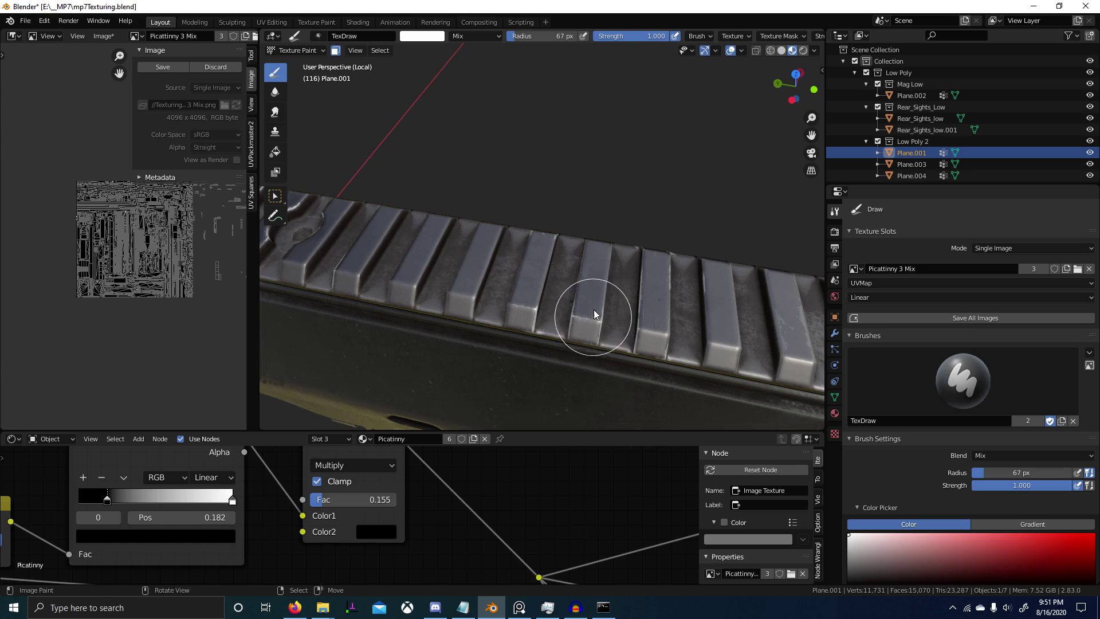
{"action": "scroll", "coordinate": [504, 295], "scroll_direction": "up", "scroll_amount": 2}
{"action": "mouse_move", "coordinate": [512, 304]}
{"action": "left_mouse_down"}
{"action": "mouse_move", "coordinate": [491, 319]}
{"action": "mouse_move", "coordinate": [523, 327]}
{"action": "mouse_move", "coordinate": [516, 225]}
{"action": "mouse_move", "coordinate": [574, 215]}
{"action": "left_mouse_up"}
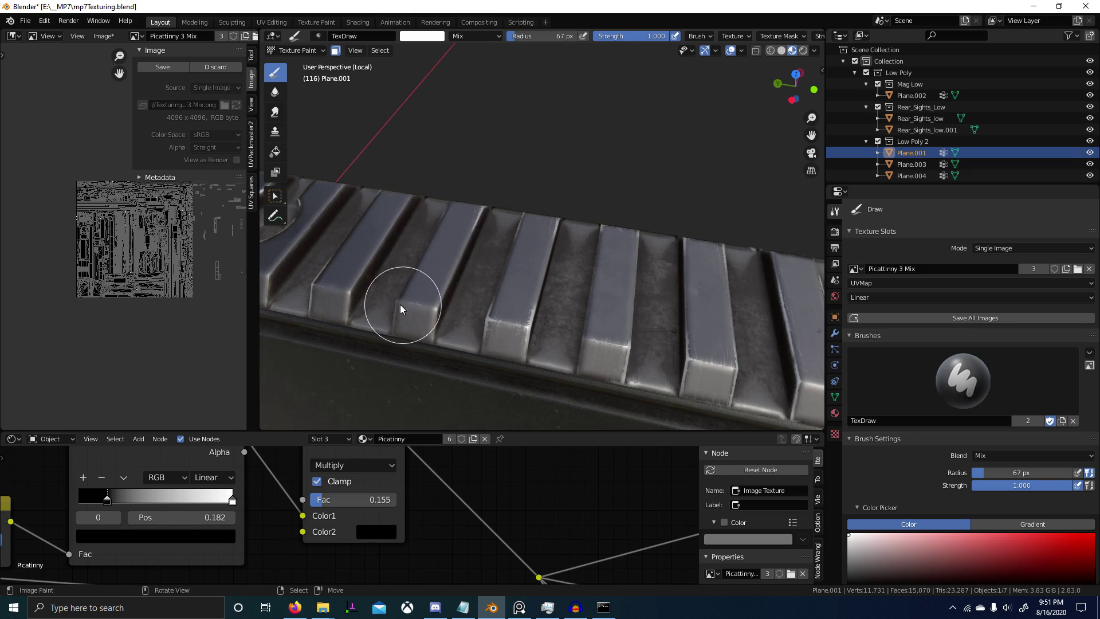
Inspect the edge wear along the top rail's rear ribs and on the opposite side of the rail.
{"action": "scroll", "coordinate": [532, 352], "scroll_direction": "down", "scroll_amount": 6}
{"action": "mouse_move", "coordinate": [548, 360]}
{"action": "middle_mouse_down"}
{"action": "mouse_move", "coordinate": [448, 322]}
{"action": "mouse_move", "coordinate": [619, 374]}
{"action": "mouse_move", "coordinate": [571, 369]}
{"action": "mouse_move", "coordinate": [590, 342]}
{"action": "mouse_move", "coordinate": [576, 346]}
{"action": "mouse_move", "coordinate": [602, 326]}
{"action": "mouse_move", "coordinate": [639, 375]}
{"action": "mouse_move", "coordinate": [648, 369]}
{"action": "middle_mouse_up"}
{"action": "scroll", "coordinate": [642, 368], "scroll_direction": "up", "scroll_amount": 3}
{"action": "scroll", "coordinate": [648, 369], "scroll_direction": "up", "scroll_amount": 2}
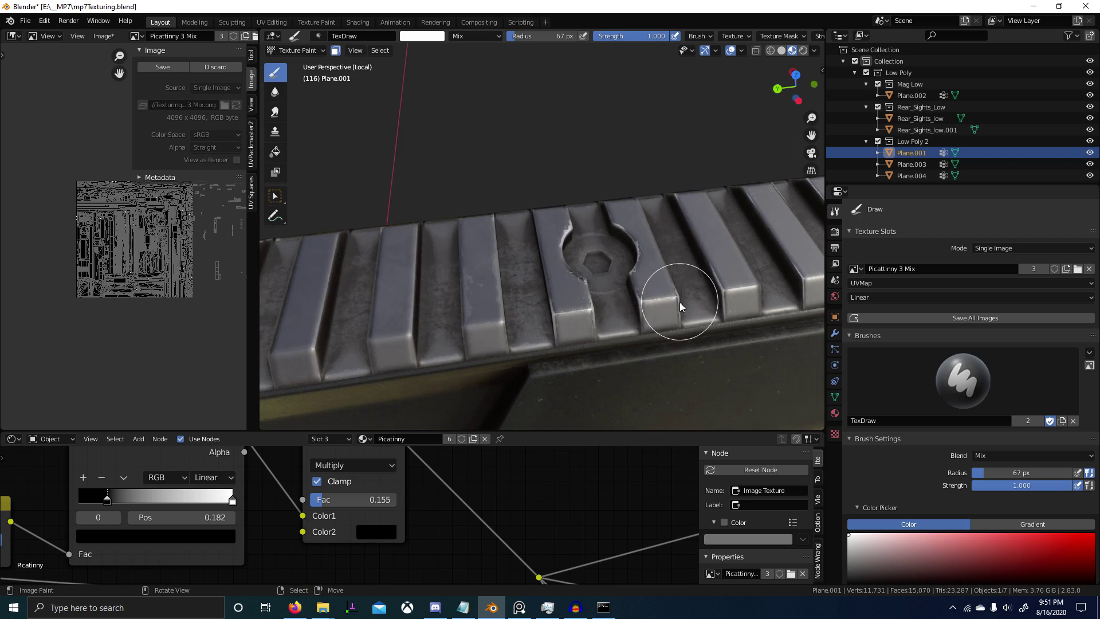
{"action": "mouse_move", "coordinate": [680, 301]}
{"action": "middle_mouse_down"}
{"action": "mouse_move", "coordinate": [624, 384]}
{"action": "mouse_move", "coordinate": [365, 390]}
{"action": "mouse_move", "coordinate": [466, 201]}
{"action": "mouse_move", "coordinate": [427, 184]}
{"action": "middle_mouse_up"}
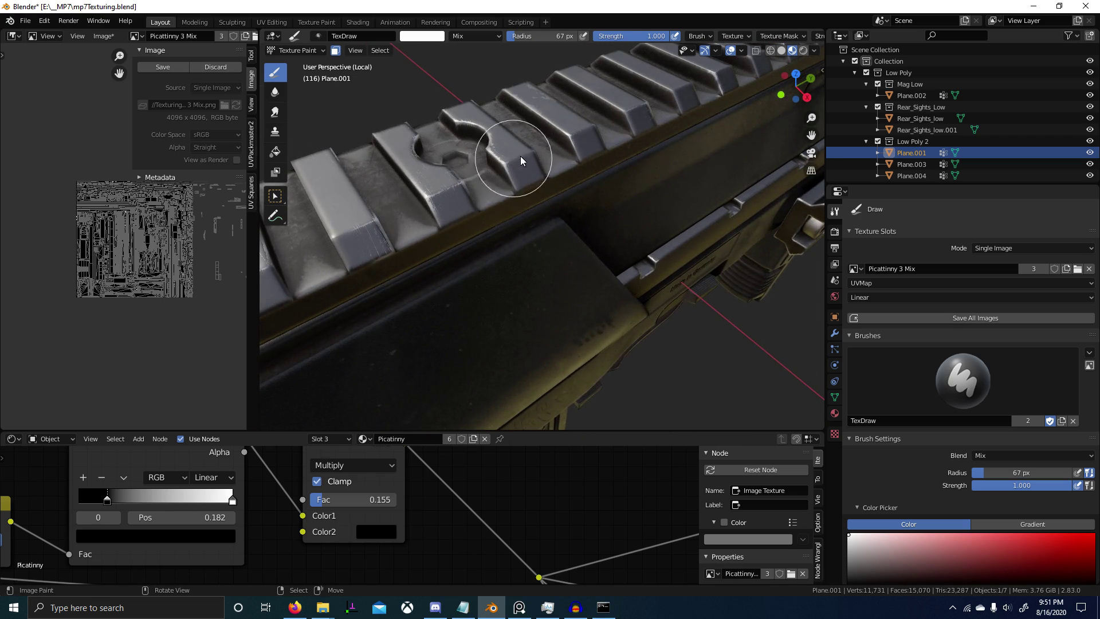
{"action": "mouse_move", "coordinate": [512, 205]}
{"action": "middle_mouse_down"}
{"action": "mouse_move", "coordinate": [525, 263]}
{"action": "mouse_move", "coordinate": [634, 253]}
{"action": "mouse_move", "coordinate": [524, 328]}
{"action": "mouse_move", "coordinate": [569, 348]}
{"action": "mouse_move", "coordinate": [527, 373]}
{"action": "mouse_move", "coordinate": [542, 332]}
{"action": "mouse_move", "coordinate": [568, 339]}
{"action": "mouse_move", "coordinate": [557, 381]}
{"action": "mouse_move", "coordinate": [577, 407]}
{"action": "mouse_move", "coordinate": [546, 407]}
{"action": "mouse_move", "coordinate": [570, 397]}
{"action": "mouse_move", "coordinate": [651, 58]}
{"action": "mouse_move", "coordinate": [554, 229]}
{"action": "middle_mouse_up"}
{"action": "scroll", "coordinate": [532, 290], "scroll_direction": "up", "scroll_amount": 5}
{"action": "mouse_move", "coordinate": [532, 290]}
{"action": "middle_mouse_down"}
{"action": "mouse_move", "coordinate": [527, 277]}
{"action": "mouse_move", "coordinate": [549, 301]}
{"action": "mouse_move", "coordinate": [674, 298]}
{"action": "mouse_move", "coordinate": [557, 322]}
{"action": "mouse_move", "coordinate": [676, 263]}
{"action": "mouse_move", "coordinate": [536, 296]}
{"action": "mouse_move", "coordinate": [514, 319]}
{"action": "mouse_move", "coordinate": [531, 305]}
{"action": "mouse_move", "coordinate": [682, 298]}
{"action": "mouse_move", "coordinate": [566, 274]}
{"action": "mouse_move", "coordinate": [600, 282]}
{"action": "middle_mouse_up"}
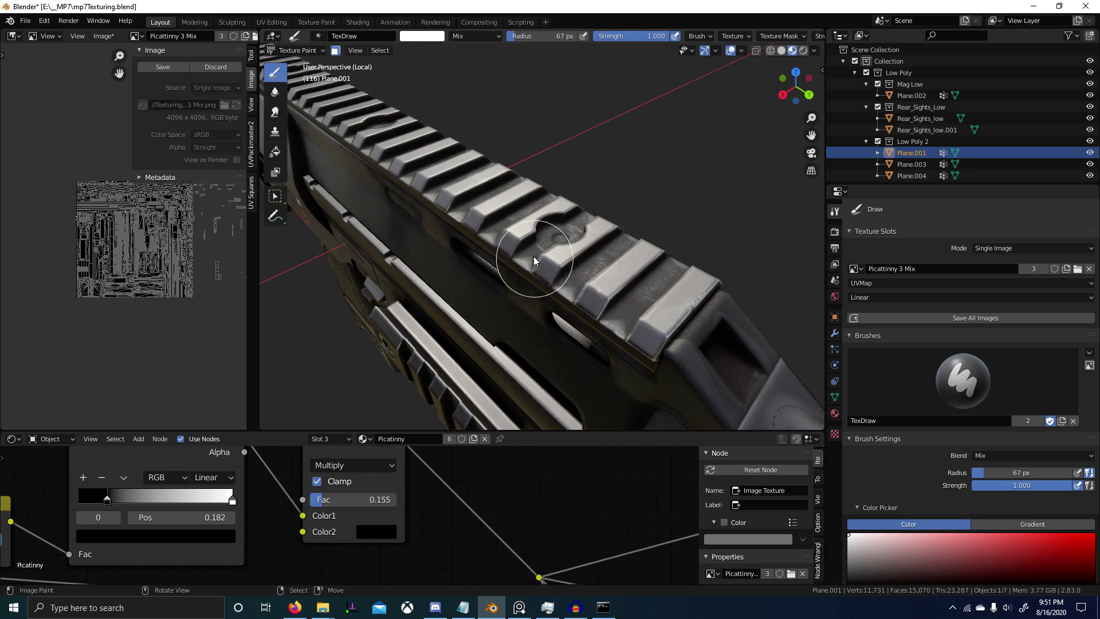
{"action": "scroll", "coordinate": [558, 264], "scroll_direction": "up", "scroll_amount": 3}
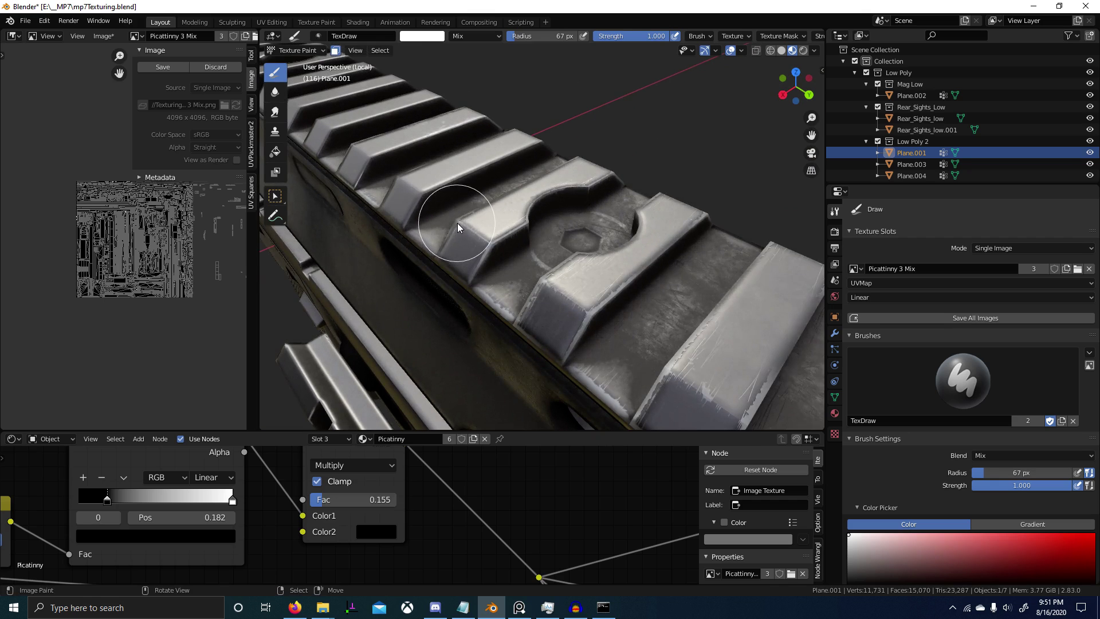
{"action": "scroll", "coordinate": [457, 222], "scroll_direction": "up", "scroll_amount": 2}
{"action": "middle_click_drag", "start_coordinate": [388, 184], "coordinate": [630, 309], "text": "shift"}
{"action": "scroll", "coordinate": [544, 271], "scroll_direction": "down", "scroll_amount": 5}
{"action": "scroll", "coordinate": [594, 293], "scroll_direction": "up", "scroll_amount": 5}
{"action": "scroll", "coordinate": [585, 283], "scroll_direction": "up", "scroll_amount": 2}
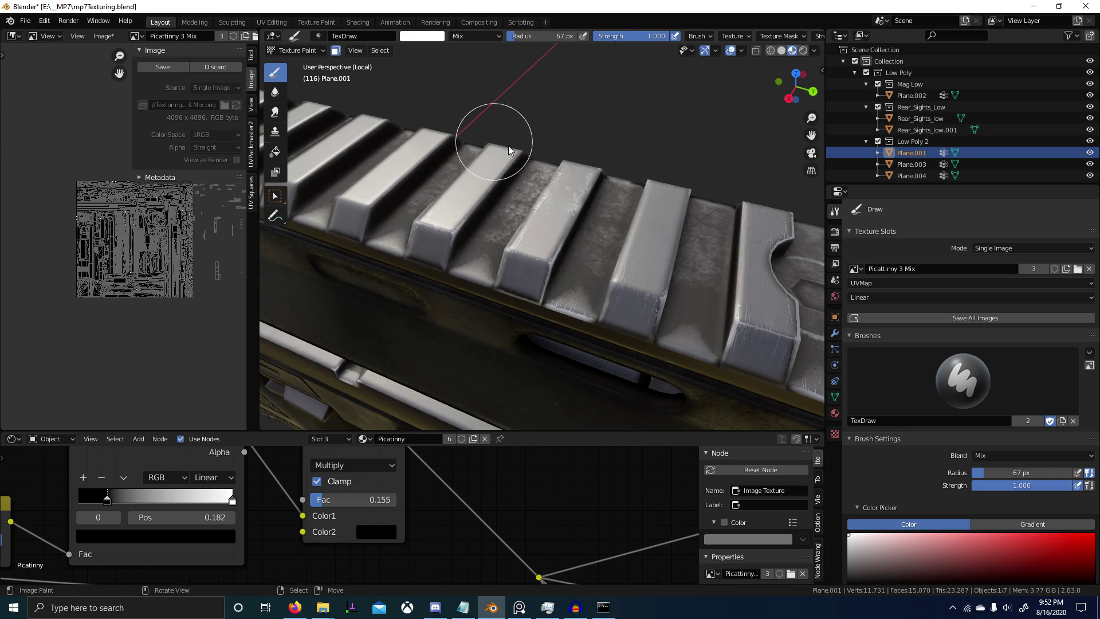
Save the painted Picattinny 3 Mix image and leave local view in Object Mode.
{"action": "middle_click_drag", "start_coordinate": [603, 167], "coordinate": [458, 220]}
{"action": "key", "text": "ctrl+Tab"}
{"action": "left_click", "coordinate": [343, 220]}
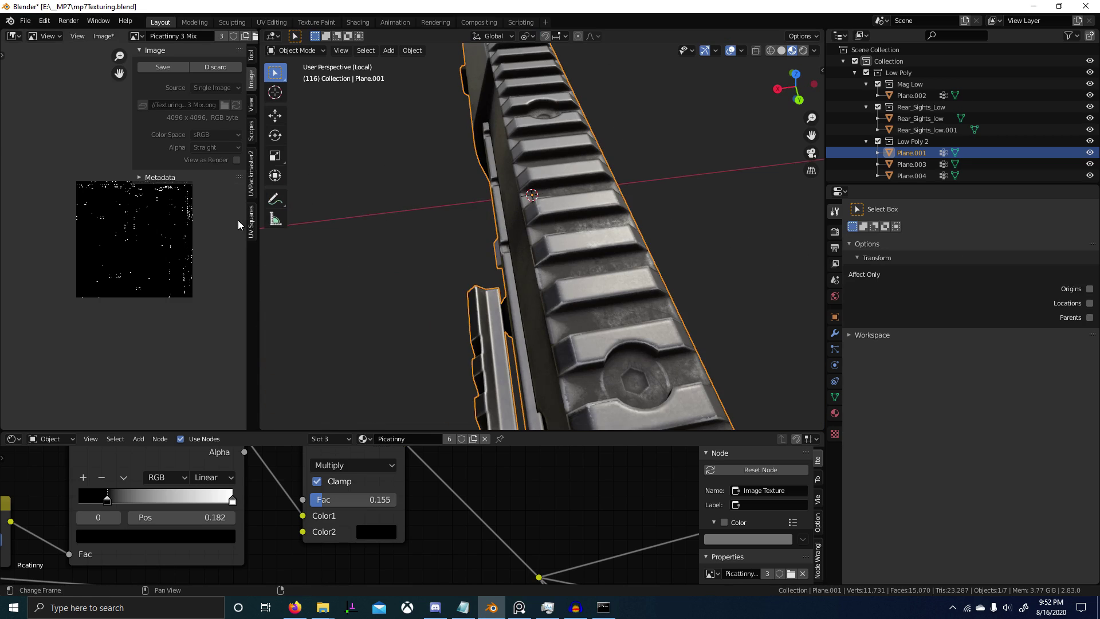
{"action": "middle_click_drag", "start_coordinate": [686, 235], "coordinate": [544, 218]}
{"action": "key", "text": "KP_Divide"}
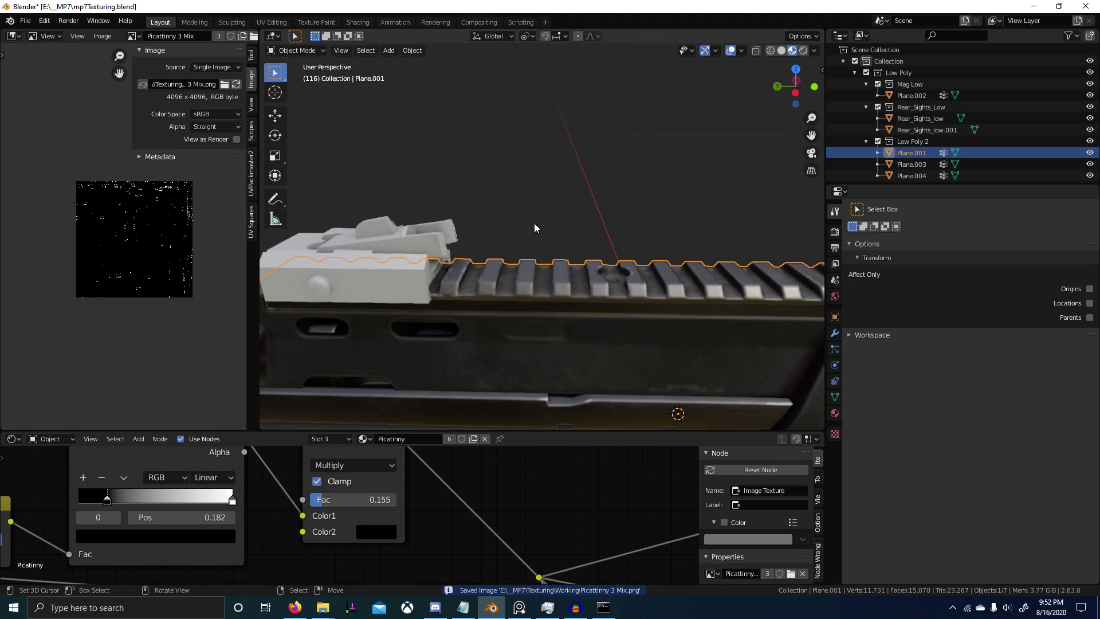
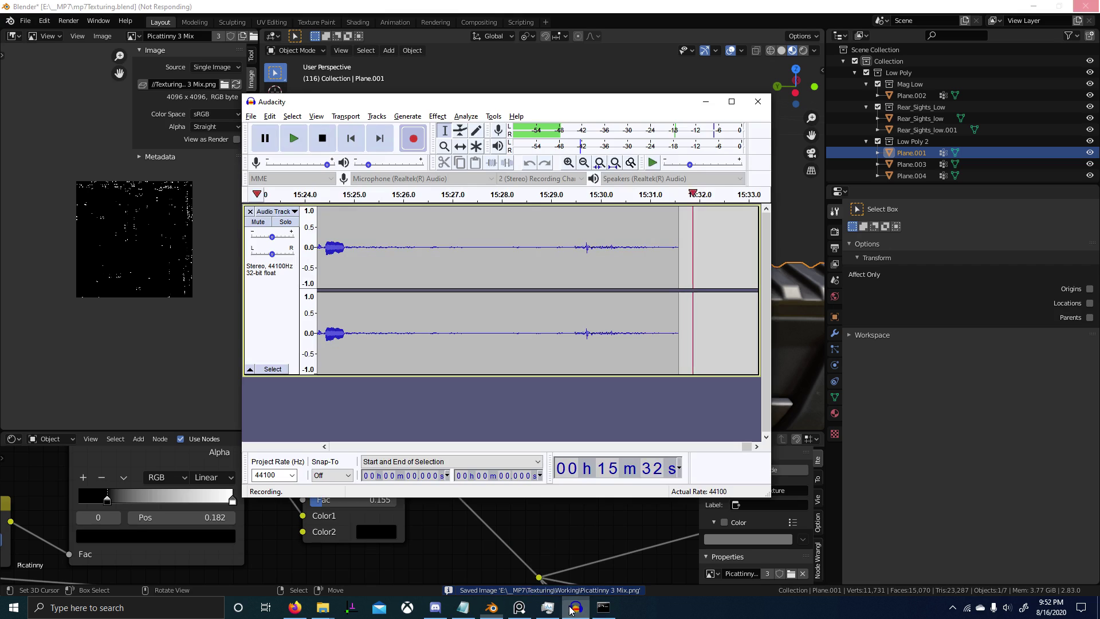
{"action": "left_click", "coordinate": [572, 609]}
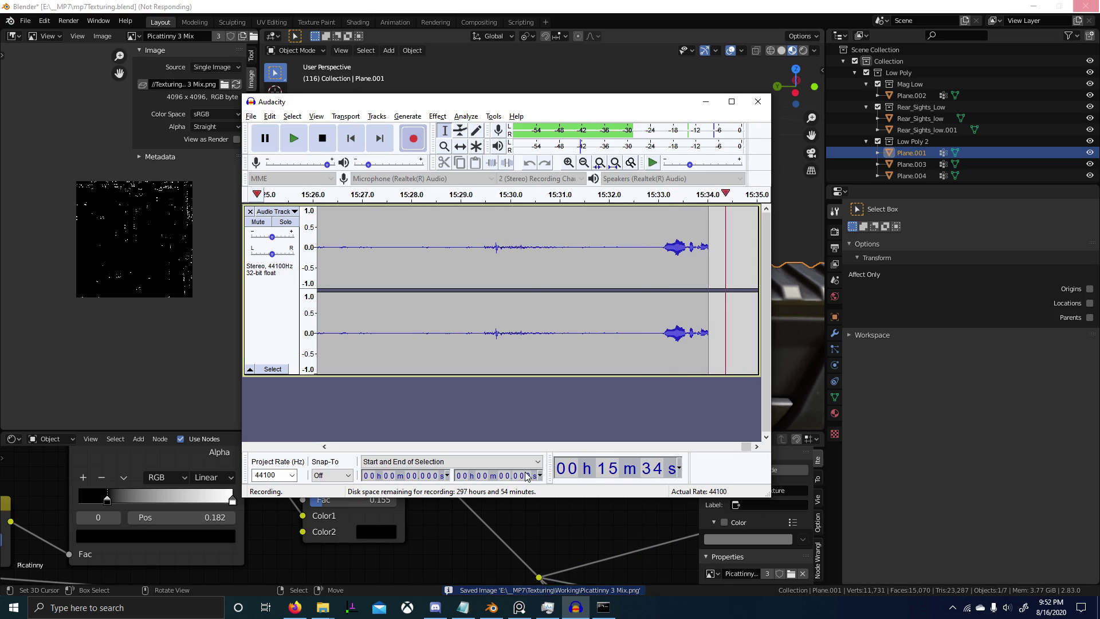
{"action": "left_click", "coordinate": [579, 540]}
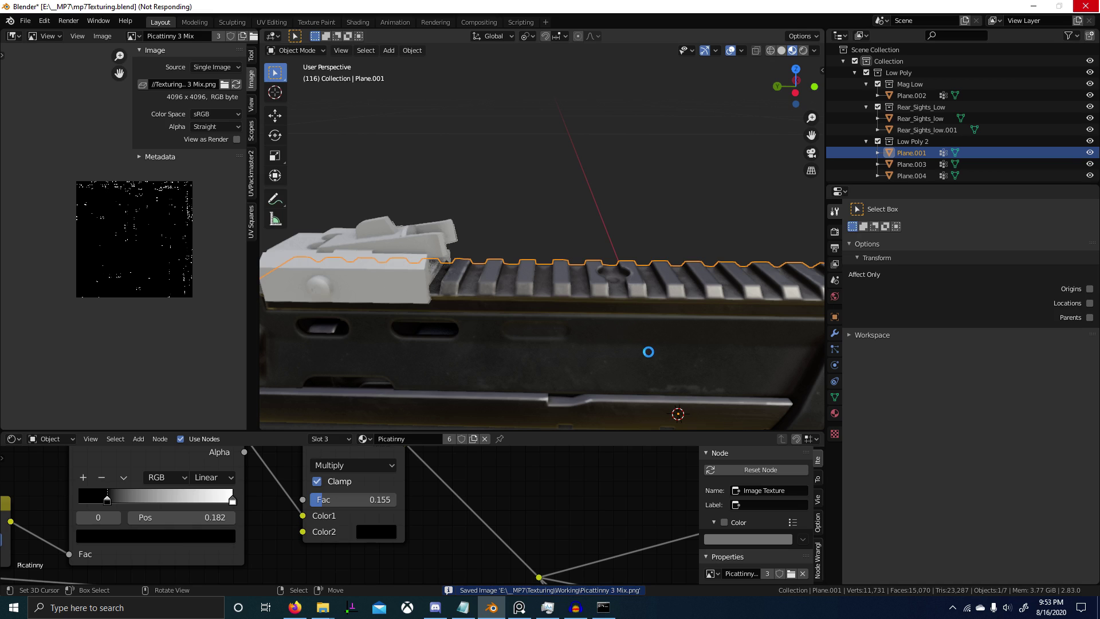
Select the magazine and isolate it in local view.
{"action": "scroll", "coordinate": [648, 352], "scroll_direction": "down", "scroll_amount": 8}
{"action": "scroll", "coordinate": [570, 293], "scroll_direction": "up", "scroll_amount": 5}
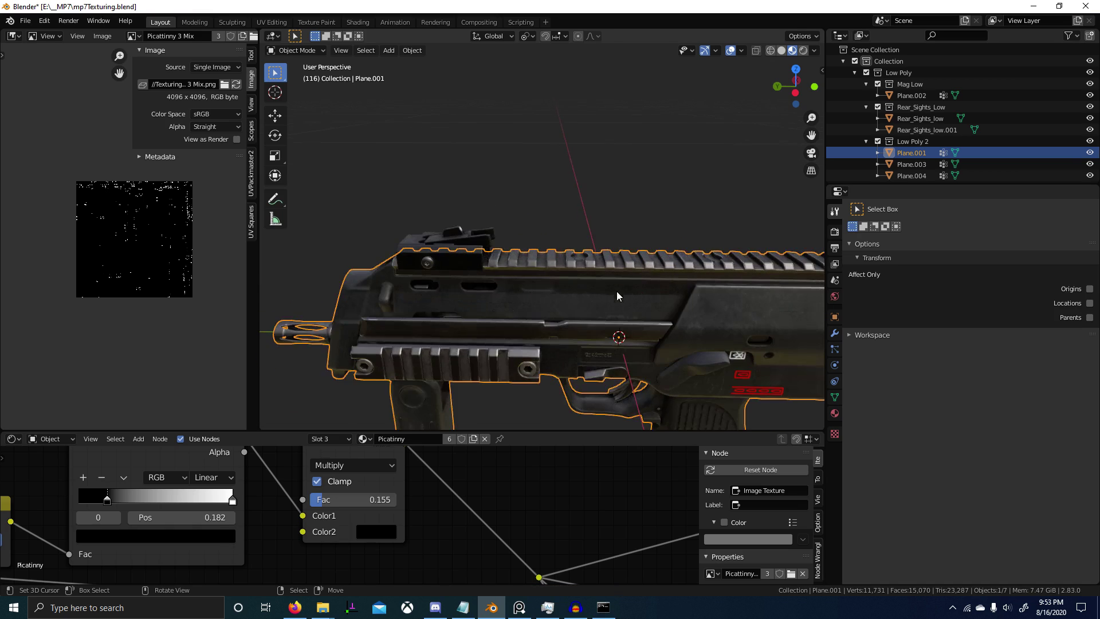
{"action": "scroll", "coordinate": [616, 291], "scroll_direction": "up", "scroll_amount": 4}
{"action": "middle_click_drag", "start_coordinate": [616, 291], "coordinate": [569, 298], "text": "shift"}
{"action": "scroll", "coordinate": [603, 332], "scroll_direction": "down", "scroll_amount": 2}
{"action": "scroll", "coordinate": [461, 346], "scroll_direction": "down", "scroll_amount": 1}
{"action": "scroll", "coordinate": [559, 345], "scroll_direction": "down", "scroll_amount": 4}
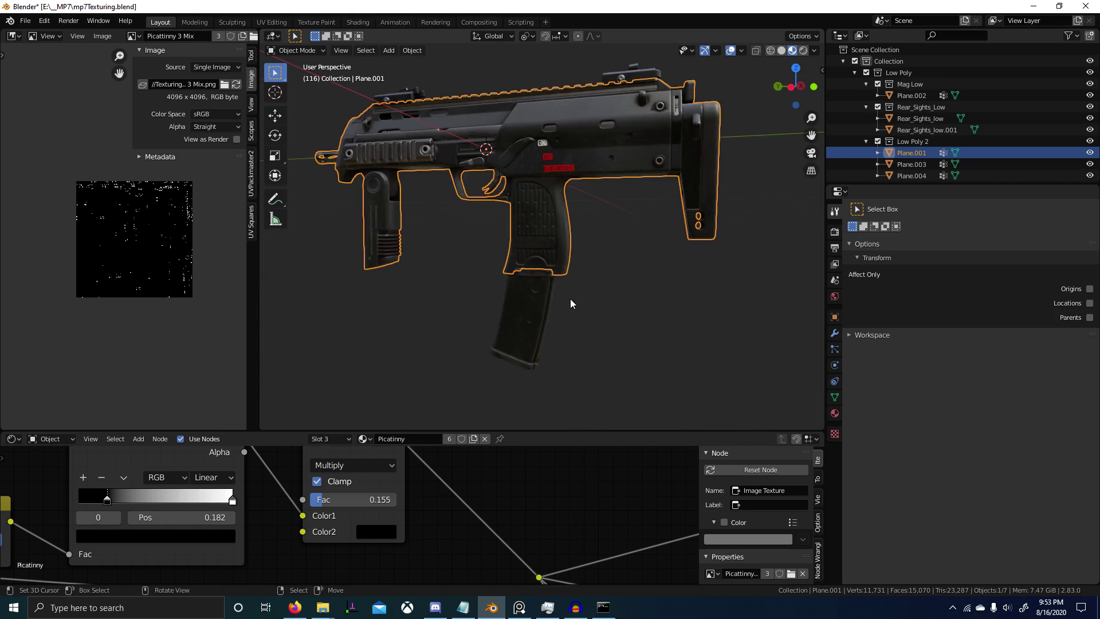
{"action": "left_click", "coordinate": [524, 298]}
{"action": "key", "text": "KP_Divide"}
{"action": "scroll", "coordinate": [630, 236], "scroll_direction": "up", "scroll_amount": 4}
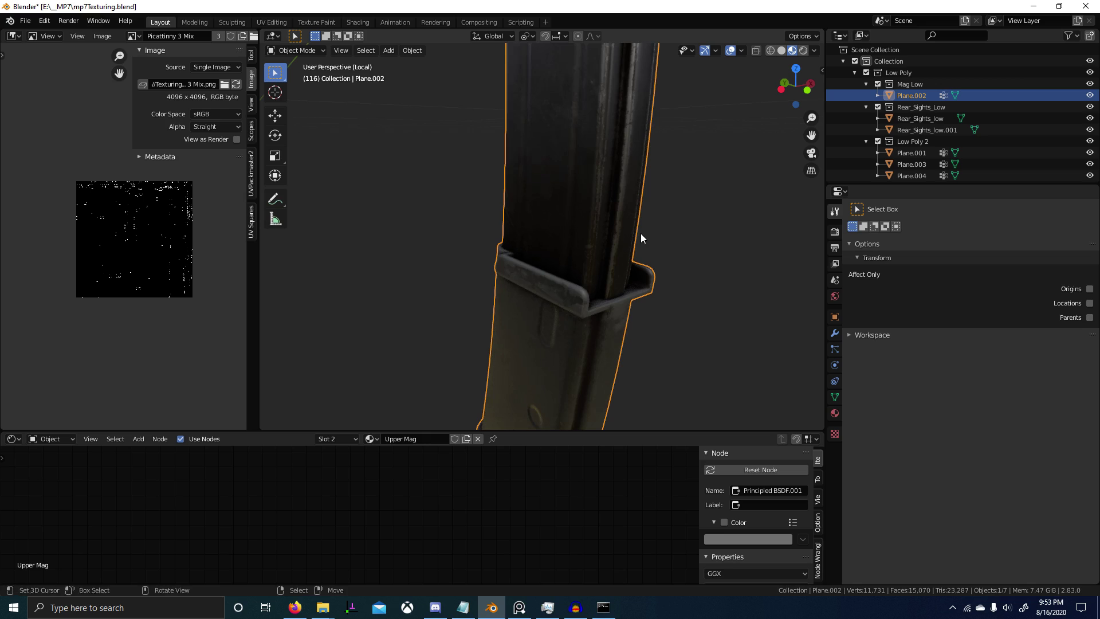
Add a MixRGB node beside the AO DIRt frame in the Upper Mag material, and maximize the node editor.
{"action": "scroll", "coordinate": [536, 484], "scroll_direction": "down", "scroll_amount": 6}
{"action": "middle_click_drag", "start_coordinate": [532, 486], "coordinate": [466, 582]}
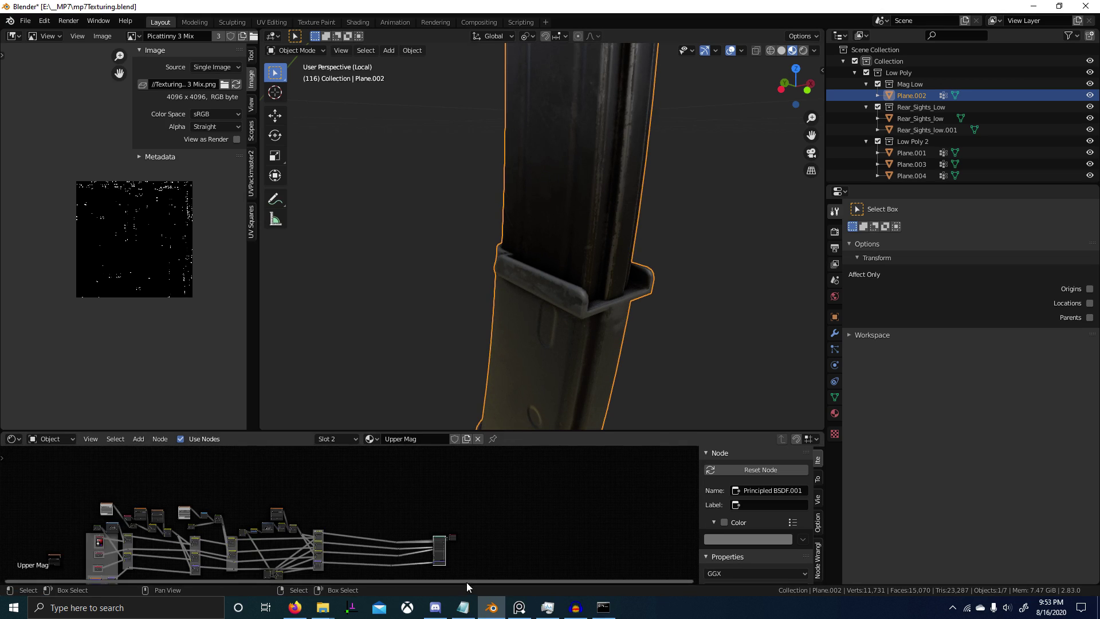
{"action": "middle_click_drag", "start_coordinate": [383, 527], "coordinate": [344, 498]}
{"action": "scroll", "coordinate": [292, 505], "scroll_direction": "up", "scroll_amount": 7}
{"action": "scroll", "coordinate": [404, 497], "scroll_direction": "up", "scroll_amount": 3}
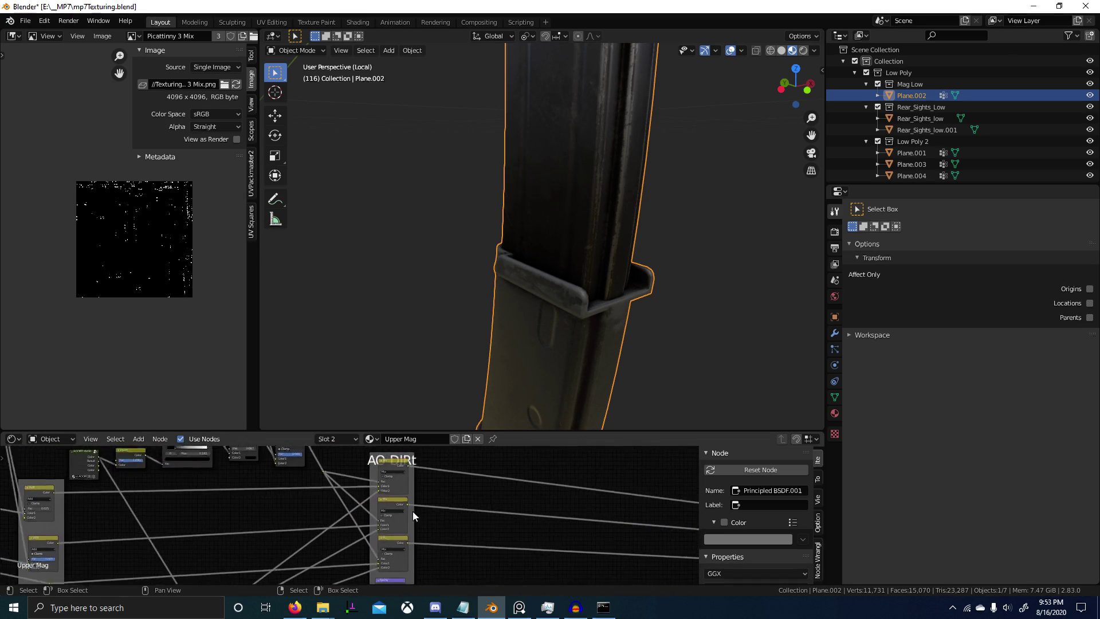
{"action": "key", "text": "shift+a"}
{"action": "key", "text": "shift+a"}
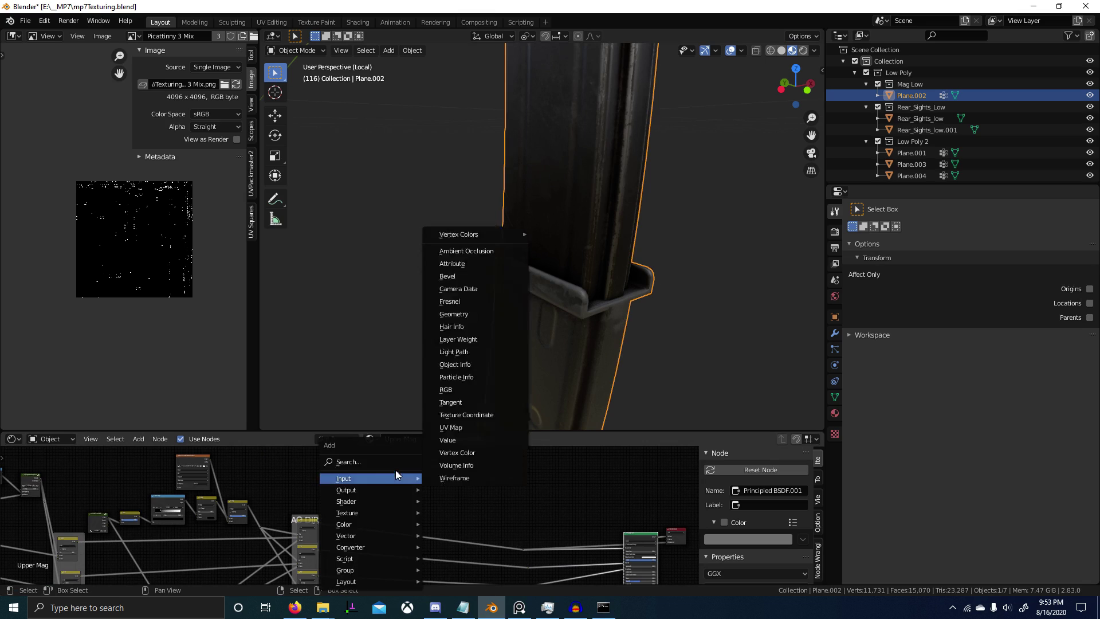
{"action": "left_click", "coordinate": [388, 462]}
{"action": "type", "text": "mix"}
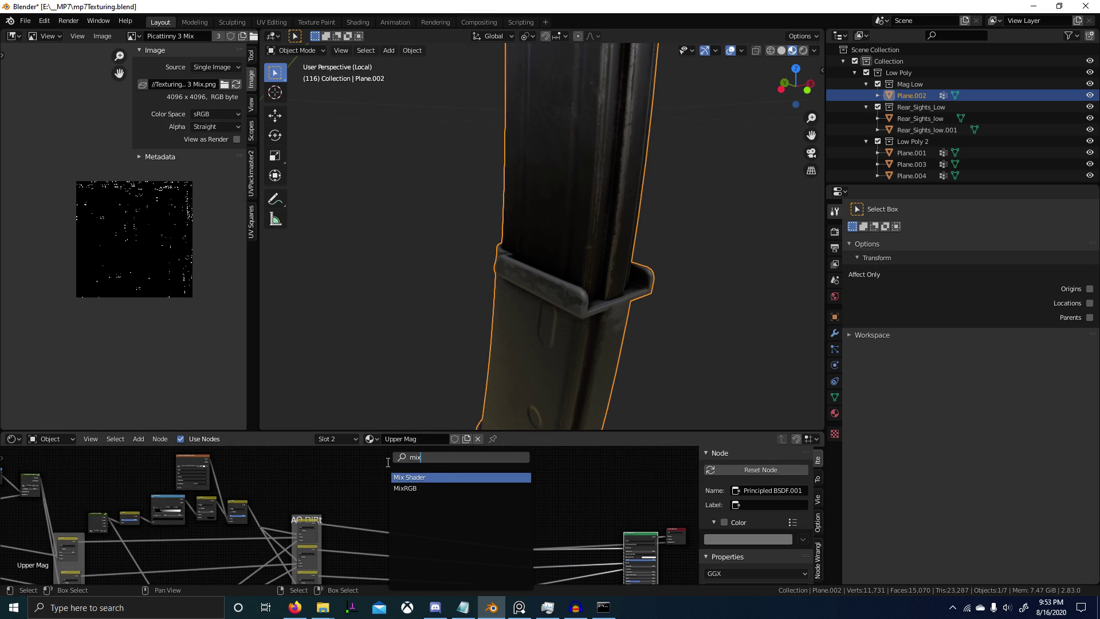
{"action": "key", "text": "Down"}
{"action": "key", "text": "Return"}
{"action": "key", "text": "ctrl+space"}
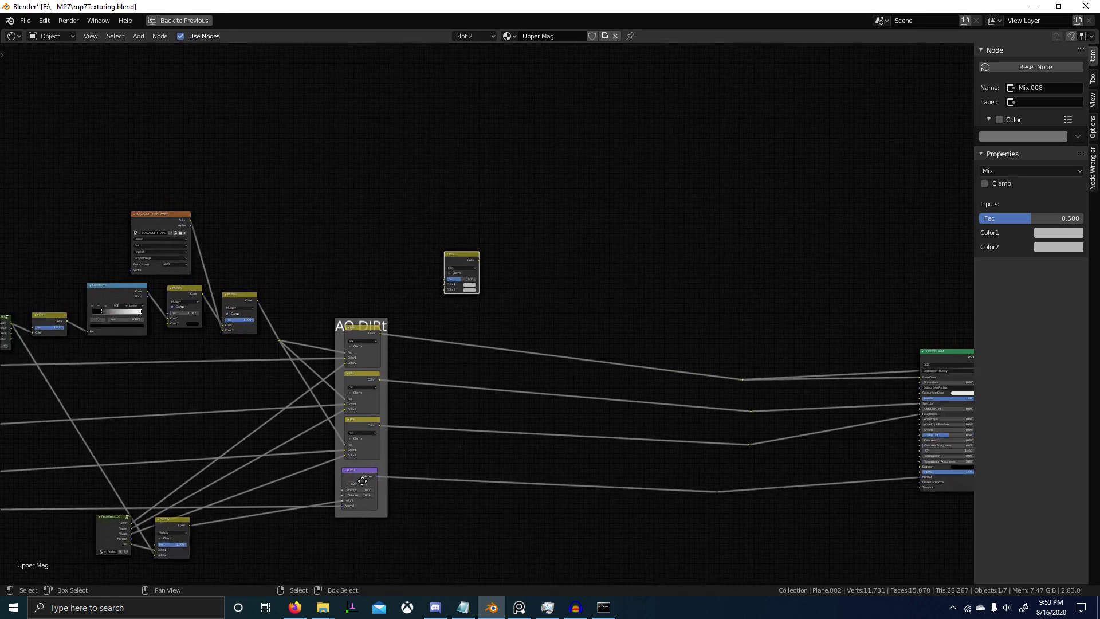
Set the new Mix node's Color1 to white, Color2 to black and its factor to 0.
{"action": "left_click", "coordinate": [538, 404]}
{"action": "key", "text": "KP_Decimal"}
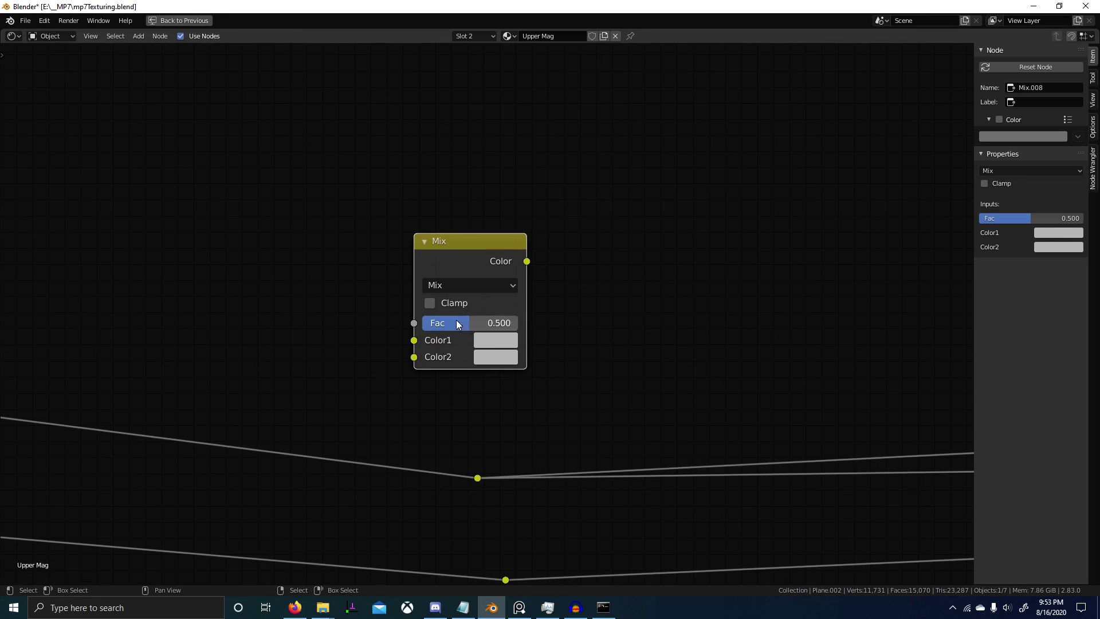
{"action": "left_click", "coordinate": [494, 342]}
{"action": "left_click_drag", "start_coordinate": [527, 300], "coordinate": [594, 299]}
{"action": "left_click", "coordinate": [494, 357]}
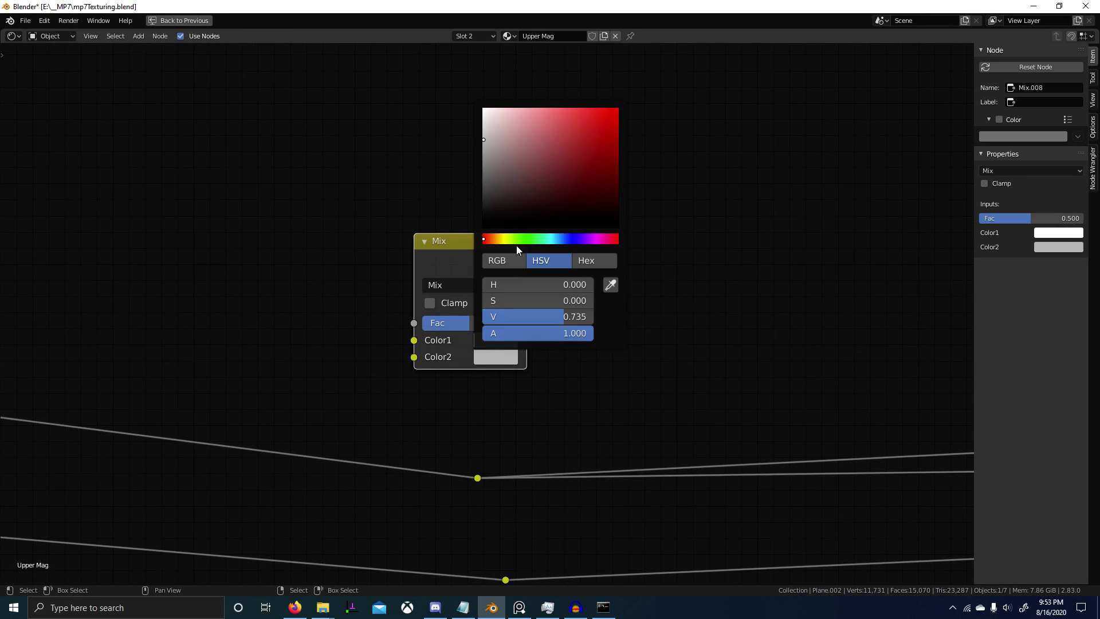
{"action": "left_click_drag", "start_coordinate": [513, 227], "coordinate": [462, 281]}
{"action": "left_click_drag", "start_coordinate": [468, 323], "coordinate": [420, 325]}
Connect the Mix node's Color output to the Metallic input of the Principled BSDF.
{"action": "scroll", "coordinate": [589, 316], "scroll_direction": "down", "scroll_amount": 4}
{"action": "middle_click_drag", "start_coordinate": [590, 317], "coordinate": [451, 311]}
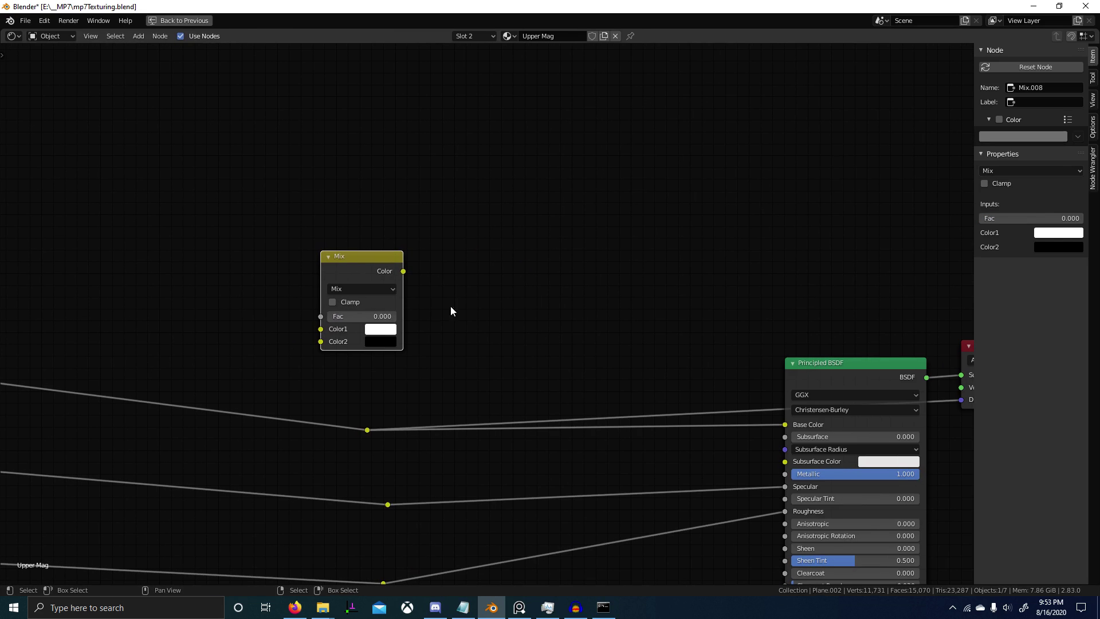
{"action": "left_click_drag", "start_coordinate": [403, 271], "coordinate": [785, 475]}
{"action": "scroll", "coordinate": [786, 477], "scroll_direction": "down", "scroll_amount": 3}
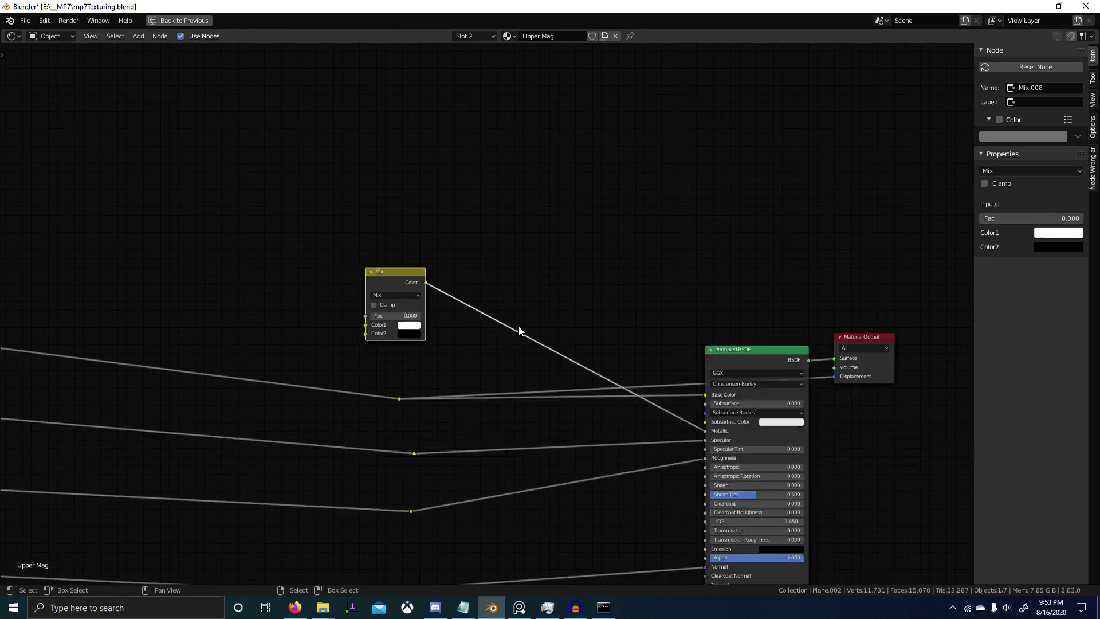
Place the Mix node above the AO DIRt frame and link the dirt mask reroute into its Fac input.
{"action": "key", "text": "g"}
{"action": "left_click", "coordinate": [67, 269]}
{"action": "middle_click_drag", "start_coordinate": [50, 270], "coordinate": [376, 342]}
{"action": "key", "text": "g"}
{"action": "left_click", "coordinate": [276, 328]}
{"action": "key", "text": "g"}
{"action": "left_click", "coordinate": [407, 351]}
{"action": "left_click_drag", "start_coordinate": [329, 428], "coordinate": [415, 360]}
{"action": "scroll", "coordinate": [453, 393], "scroll_direction": "up", "scroll_amount": 2}
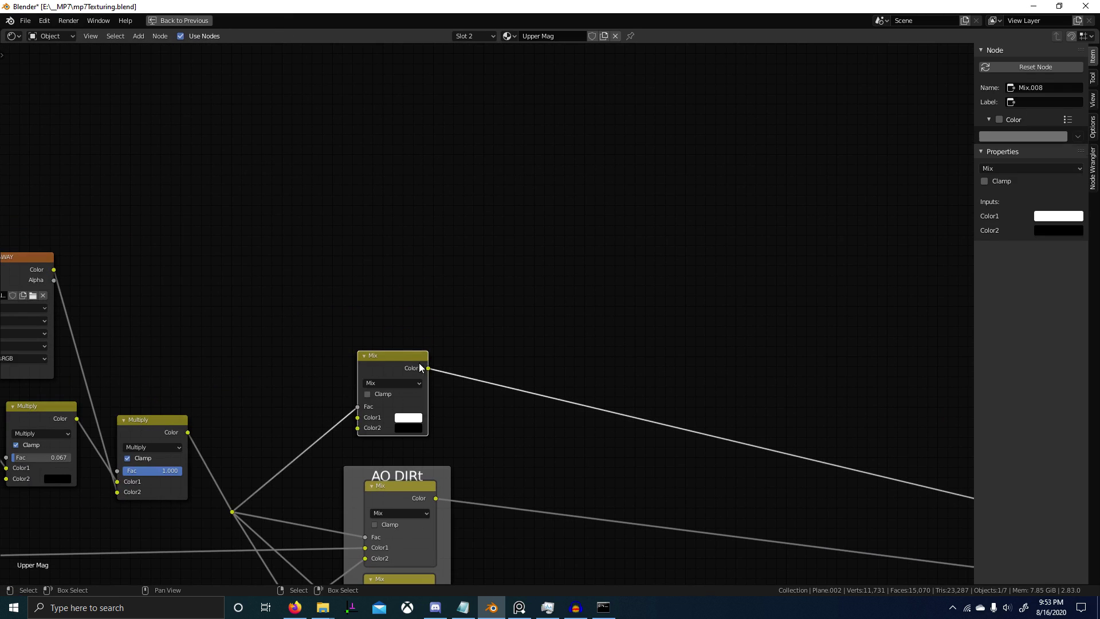
{"action": "key", "text": "g"}
{"action": "left_click", "coordinate": [558, 352]}
{"action": "left_click_drag", "start_coordinate": [549, 348], "coordinate": [407, 350]}
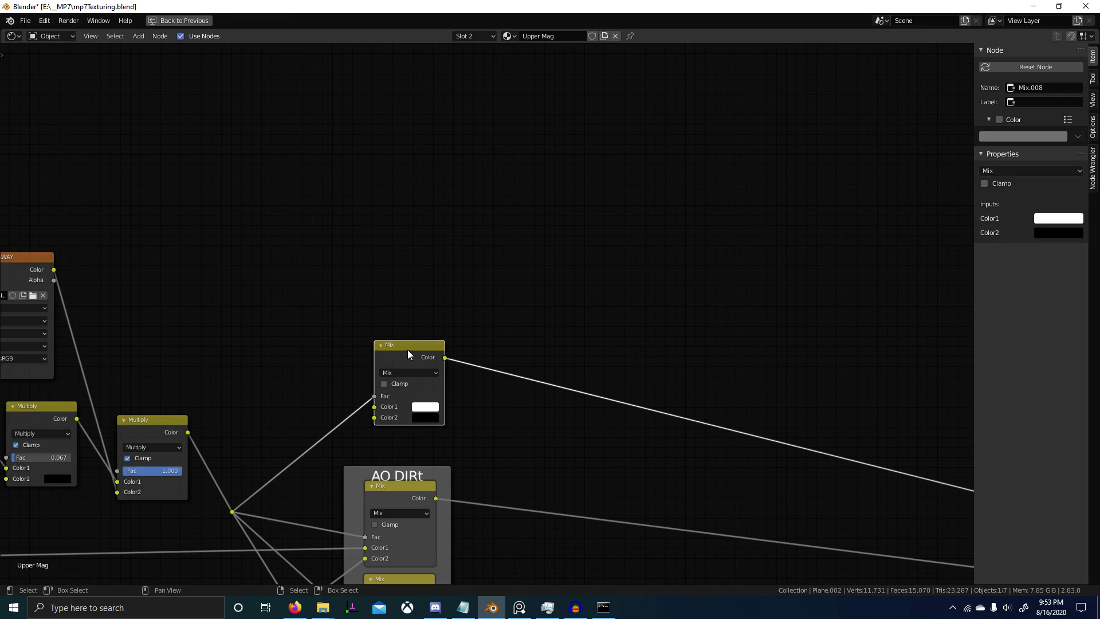
Preview the Mix node's output on the magazine and insert a ColorRamp node on its preview link.
{"action": "left_click", "coordinate": [407, 349], "text": "ctrl+shift"}
{"action": "key", "text": "shift+a"}
{"action": "left_click", "coordinate": [682, 325]}
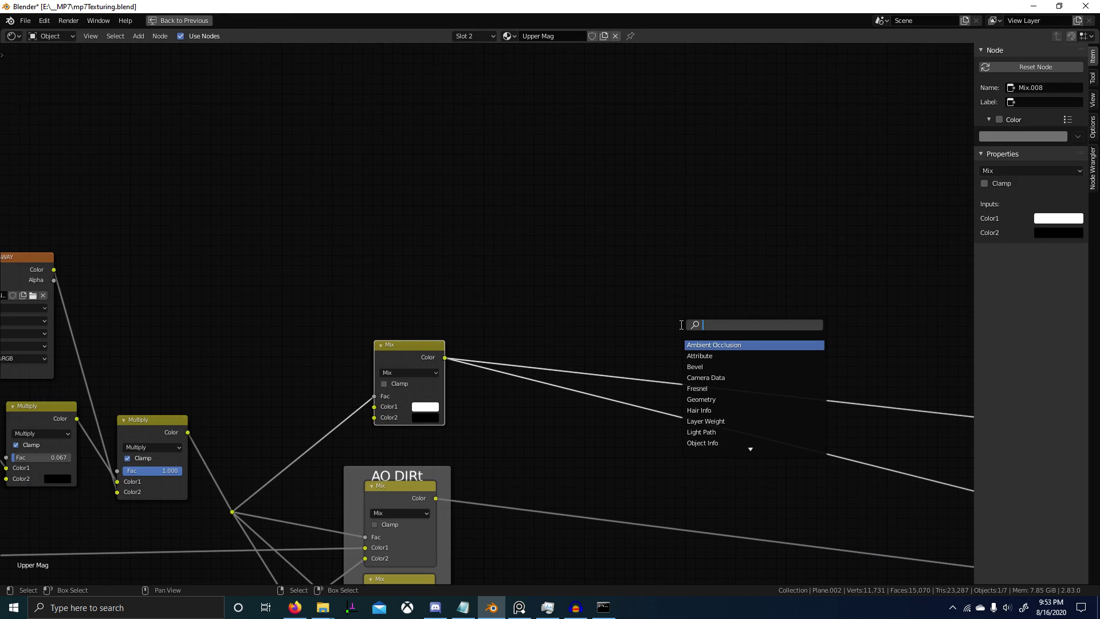
{"action": "type", "text": "color"}
{"action": "left_click", "coordinate": [702, 356]}
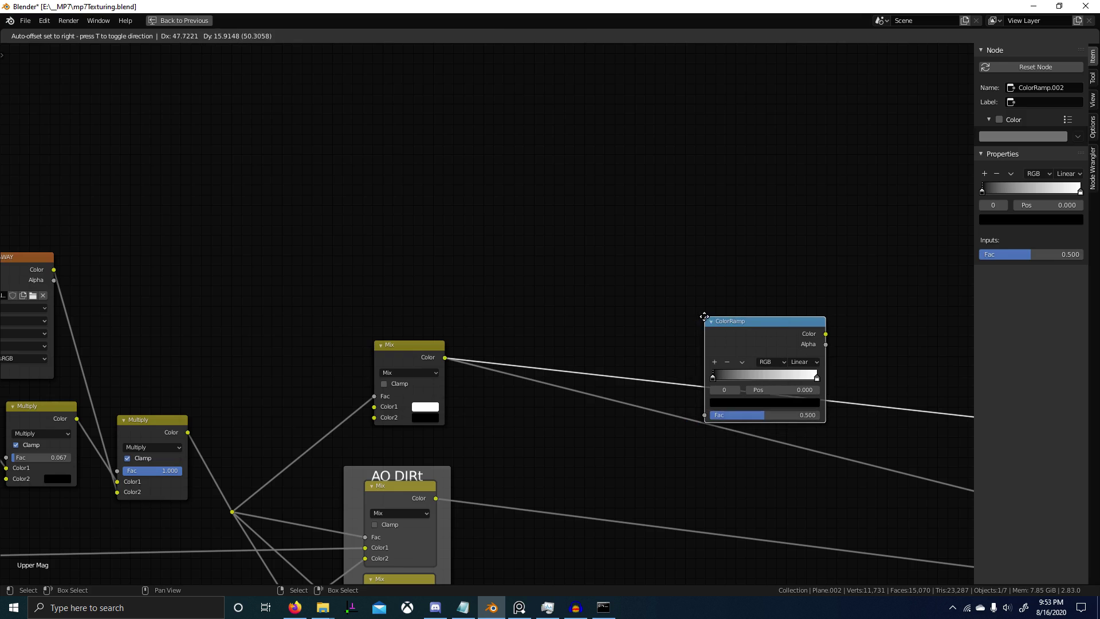
{"action": "left_click", "coordinate": [758, 356]}
Restore the full layout and move the ColorRamp's black stop to position 0.186 while previewing the mask on the magazine.
{"action": "key", "text": "ctrl+space"}
{"action": "middle_click_drag", "start_coordinate": [586, 335], "coordinate": [490, 307], "text": "shift"}
{"action": "scroll", "coordinate": [590, 532], "scroll_direction": "up", "scroll_amount": 3}
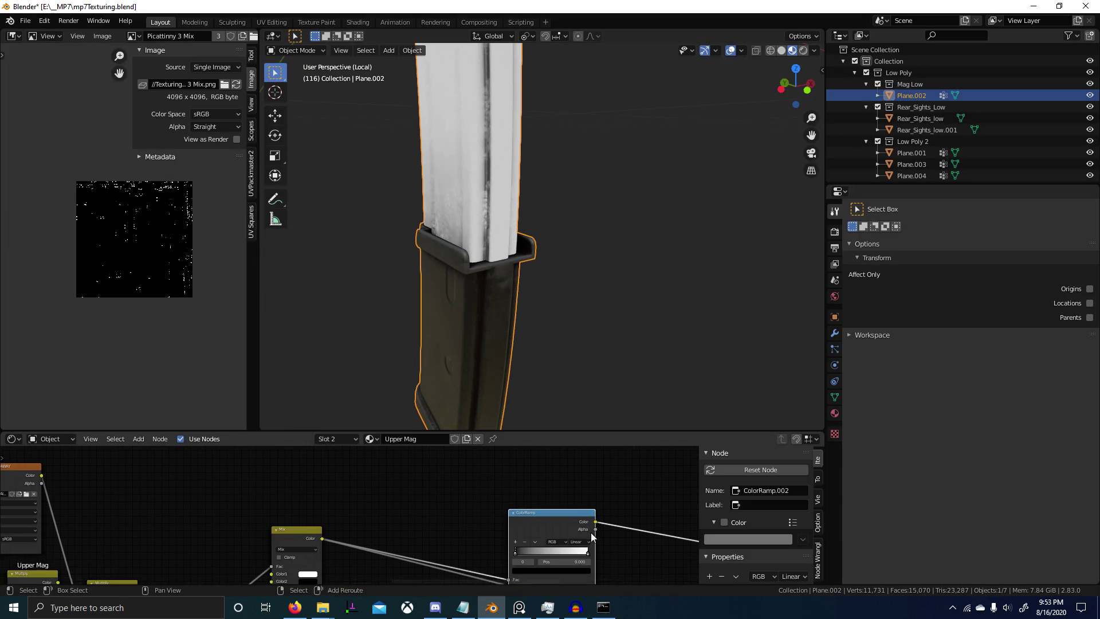
{"action": "left_click_drag", "start_coordinate": [488, 496], "coordinate": [500, 497]}
{"action": "middle_click_drag", "start_coordinate": [515, 344], "coordinate": [499, 319]}
{"action": "left_click_drag", "start_coordinate": [501, 495], "coordinate": [511, 494]}
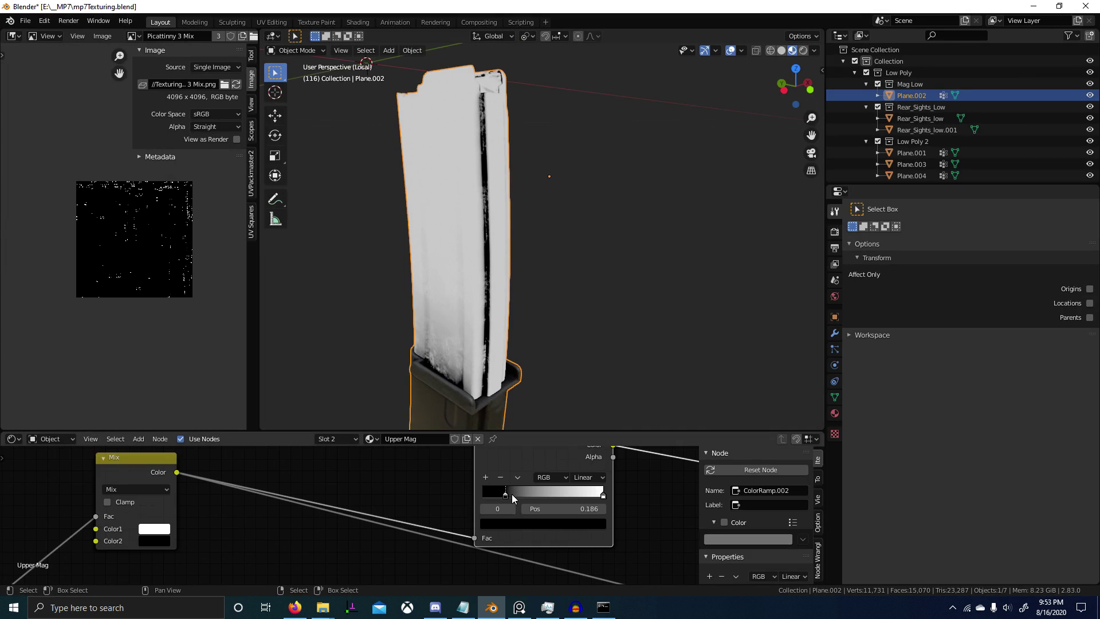
Move the ColorRamp closer to the Mix node, preview the Principled BSDF again and connect the ramp's Color output to Metallic.
{"action": "scroll", "coordinate": [536, 504], "scroll_direction": "down", "scroll_amount": 3}
{"action": "key", "text": "g"}
{"action": "left_click", "coordinate": [445, 519]}
{"action": "scroll", "coordinate": [516, 518], "scroll_direction": "down", "scroll_amount": 6}
{"action": "middle_click_drag", "start_coordinate": [606, 529], "coordinate": [401, 496]}
{"action": "scroll", "coordinate": [461, 475], "scroll_direction": "down", "scroll_amount": 4}
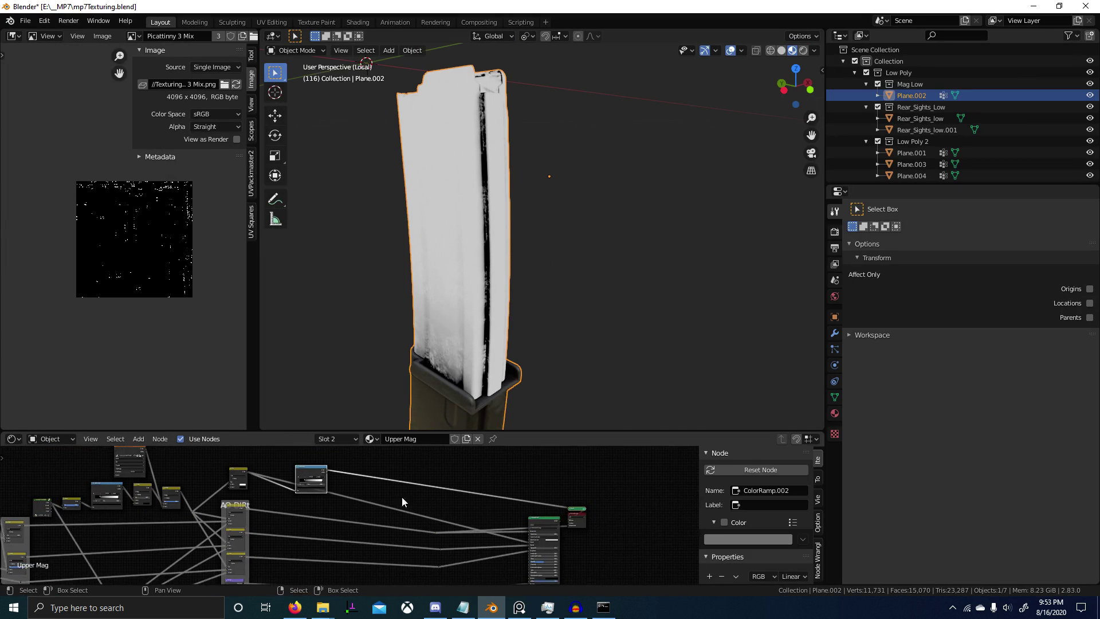
{"action": "scroll", "coordinate": [350, 493], "scroll_direction": "up", "scroll_amount": 5}
{"action": "left_click", "coordinate": [625, 524], "text": "ctrl+shift"}
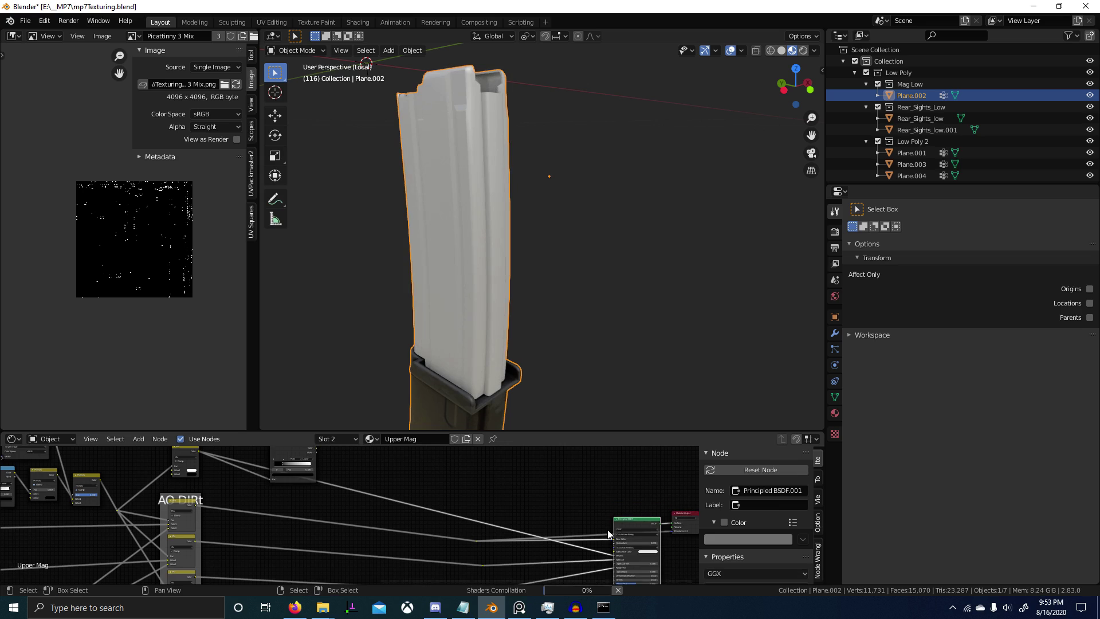
{"action": "middle_click_drag", "start_coordinate": [601, 530], "coordinate": [564, 534]}
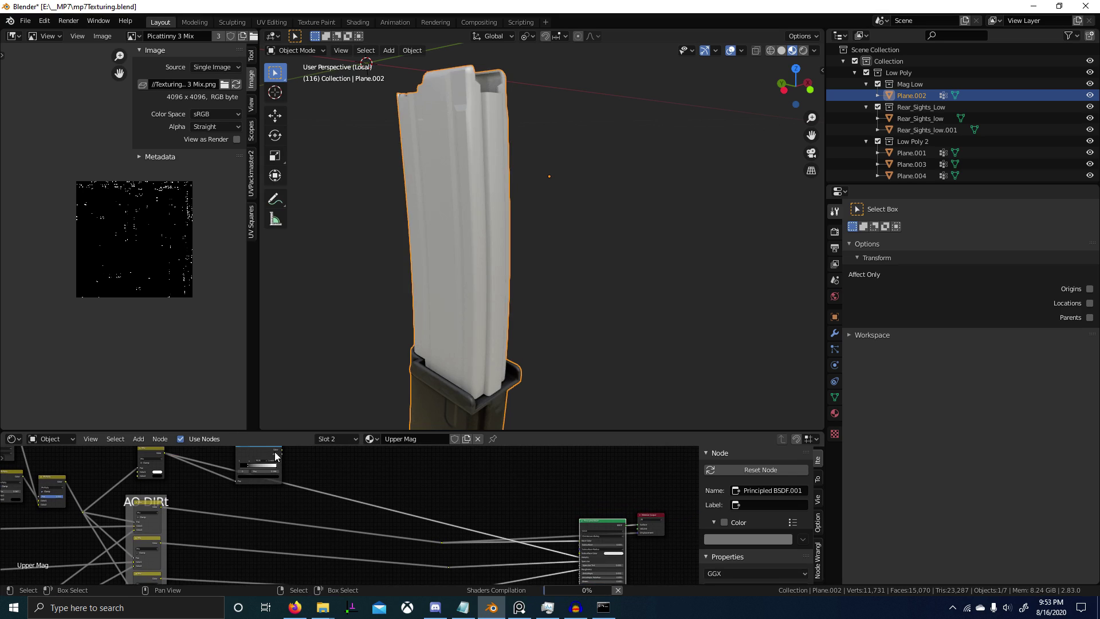
{"action": "left_click_drag", "start_coordinate": [281, 449], "coordinate": [578, 558]}
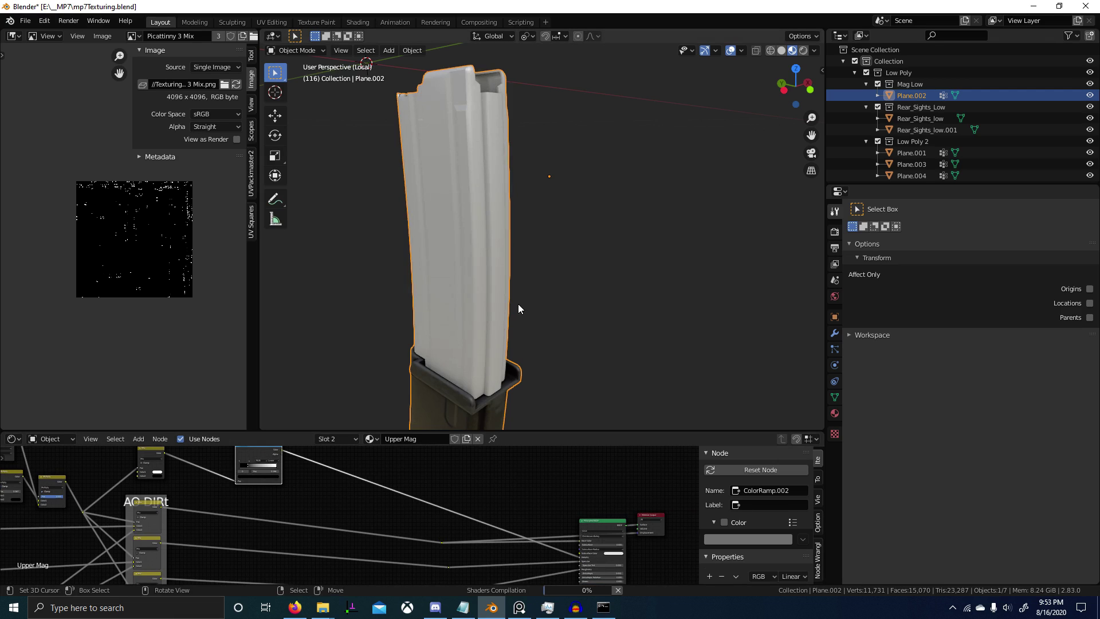
{"action": "middle_click_drag", "start_coordinate": [518, 303], "coordinate": [559, 303]}
{"action": "scroll", "coordinate": [553, 301], "scroll_direction": "up", "scroll_amount": 4}
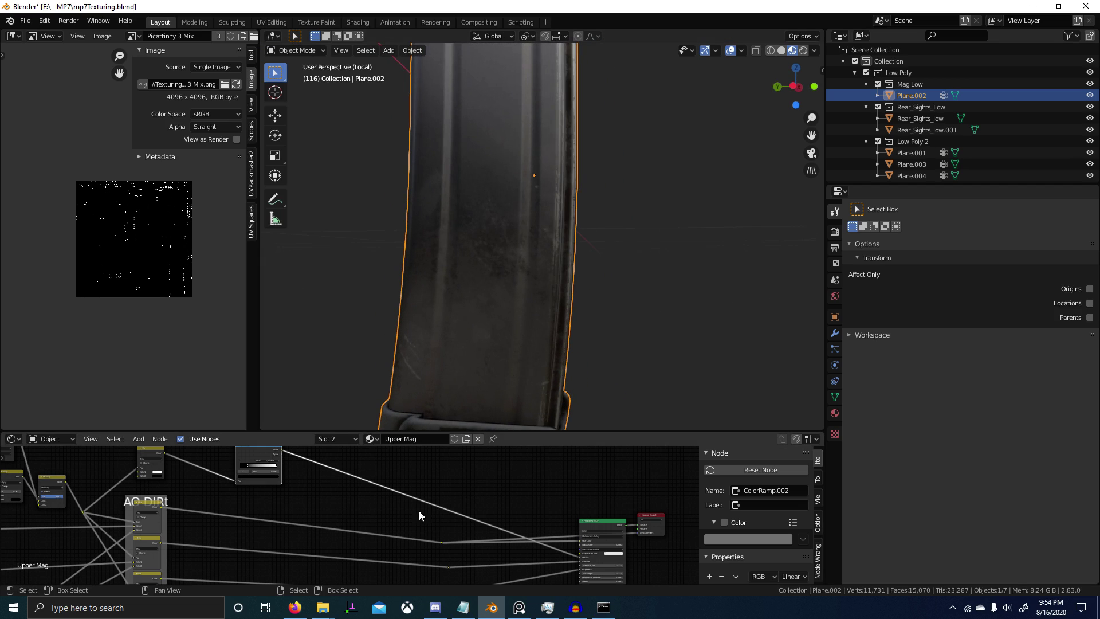
Enable Clamp on the Mix node feeding the ColorRamp and check the magazine's surface.
{"action": "scroll", "coordinate": [418, 510], "scroll_direction": "up", "scroll_amount": 5}
{"action": "left_click", "coordinate": [369, 465]}
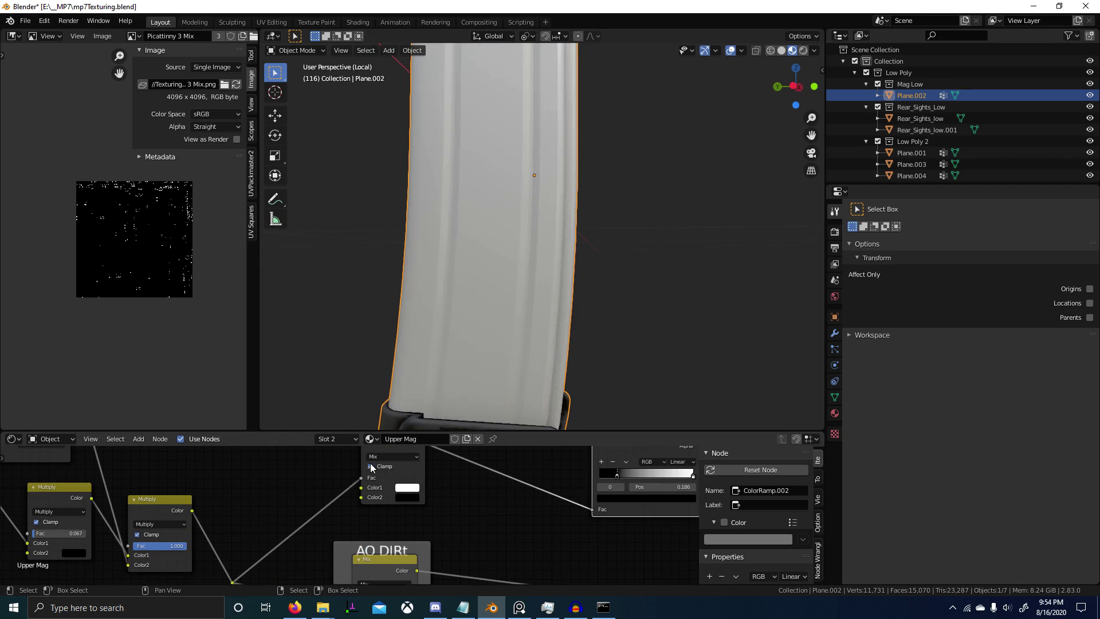
{"action": "scroll", "coordinate": [521, 396], "scroll_direction": "down", "scroll_amount": 3}
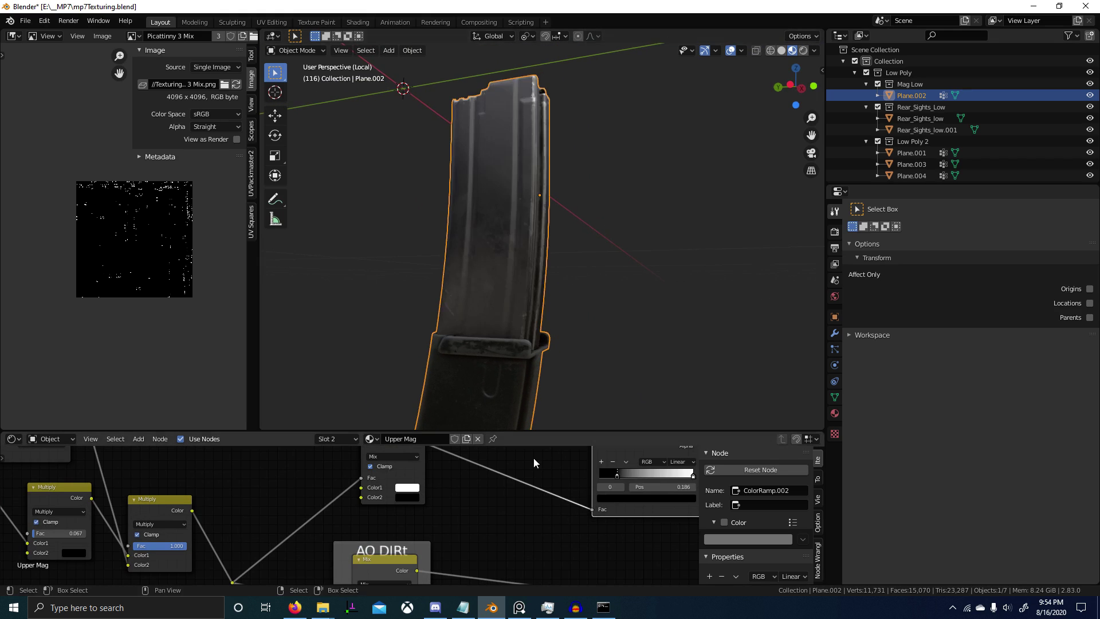
{"action": "middle_click_drag", "start_coordinate": [548, 412], "coordinate": [640, 373]}
{"action": "scroll", "coordinate": [586, 377], "scroll_direction": "up", "scroll_amount": 6}
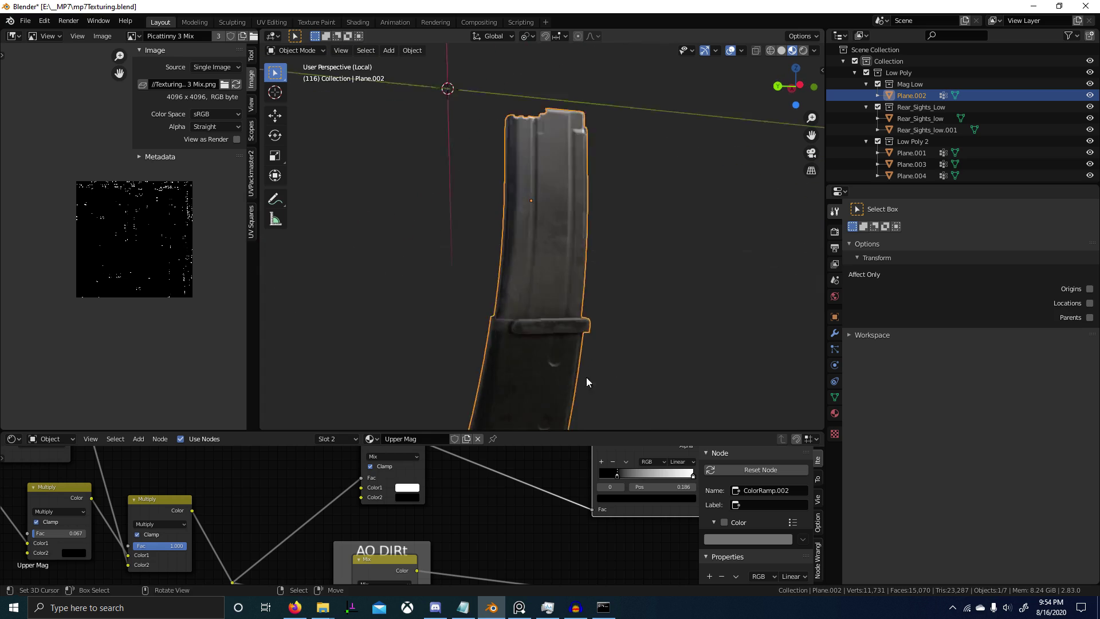
Try cutting the link into the Principled BSDF's Metallic input to compare the magazine without the mask.
{"action": "scroll", "coordinate": [611, 507], "scroll_direction": "down", "scroll_amount": 3}
{"action": "middle_click_drag", "start_coordinate": [611, 507], "coordinate": [367, 460]}
{"action": "middle_click_drag", "start_coordinate": [542, 510], "coordinate": [457, 481]}
{"action": "middle_click_drag", "start_coordinate": [507, 516], "coordinate": [431, 491]}
{"action": "scroll", "coordinate": [429, 492], "scroll_direction": "up", "scroll_amount": 5}
{"action": "right_click_drag", "start_coordinate": [473, 484], "coordinate": [484, 478], "text": "ctrl"}
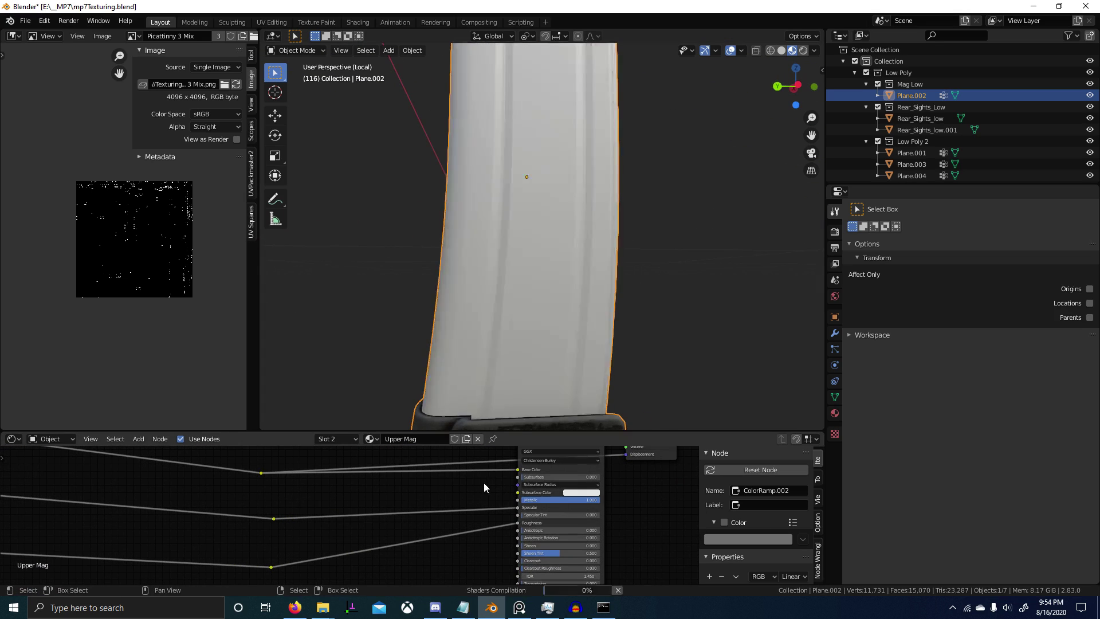
{"action": "scroll", "coordinate": [541, 371], "scroll_direction": "down", "scroll_amount": 4}
{"action": "middle_click_drag", "start_coordinate": [501, 369], "coordinate": [528, 436]}
{"action": "scroll", "coordinate": [516, 487], "scroll_direction": "down", "scroll_amount": 2}
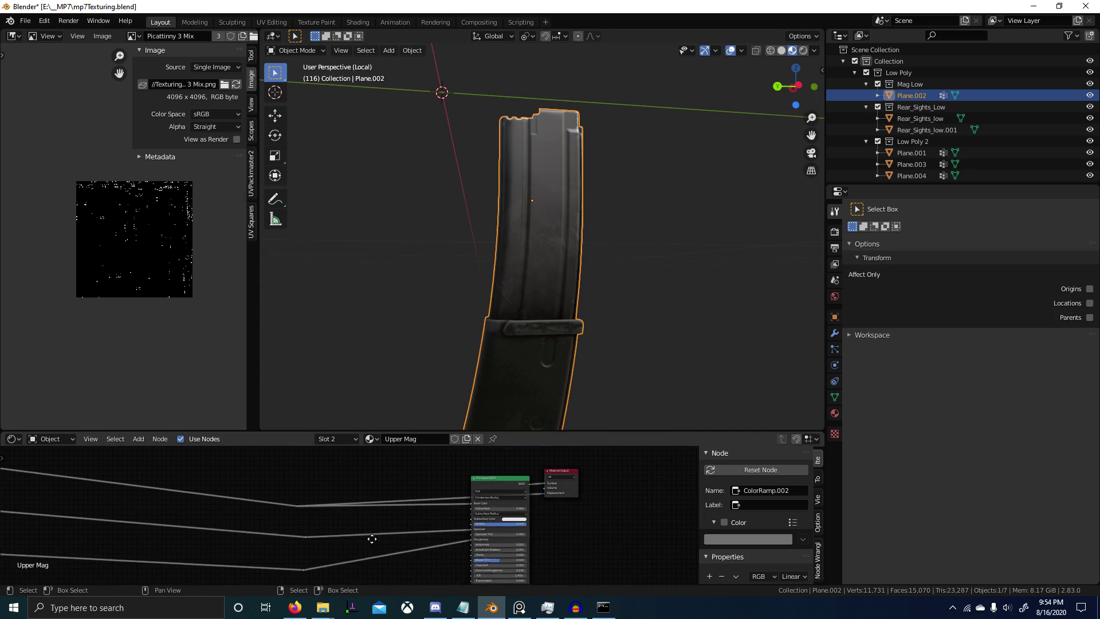
{"action": "middle_click_drag", "start_coordinate": [472, 516], "coordinate": [487, 539]}
{"action": "scroll", "coordinate": [569, 411], "scroll_direction": "up", "scroll_amount": 2}
{"action": "mouse_move", "coordinate": [568, 408]}
{"action": "middle_mouse_down"}
{"action": "mouse_move", "coordinate": [518, 414]}
{"action": "mouse_move", "coordinate": [555, 402]}
{"action": "middle_mouse_up"}
Preview the ColorRamp, move its white stop inward to sharpen the mask, and return to the Principled BSDF preview.
{"action": "middle_click_drag", "start_coordinate": [138, 482], "coordinate": [263, 545]}
{"action": "scroll", "coordinate": [262, 545], "scroll_direction": "up", "scroll_amount": 2}
{"action": "left_click", "coordinate": [204, 463], "text": "ctrl+shift"}
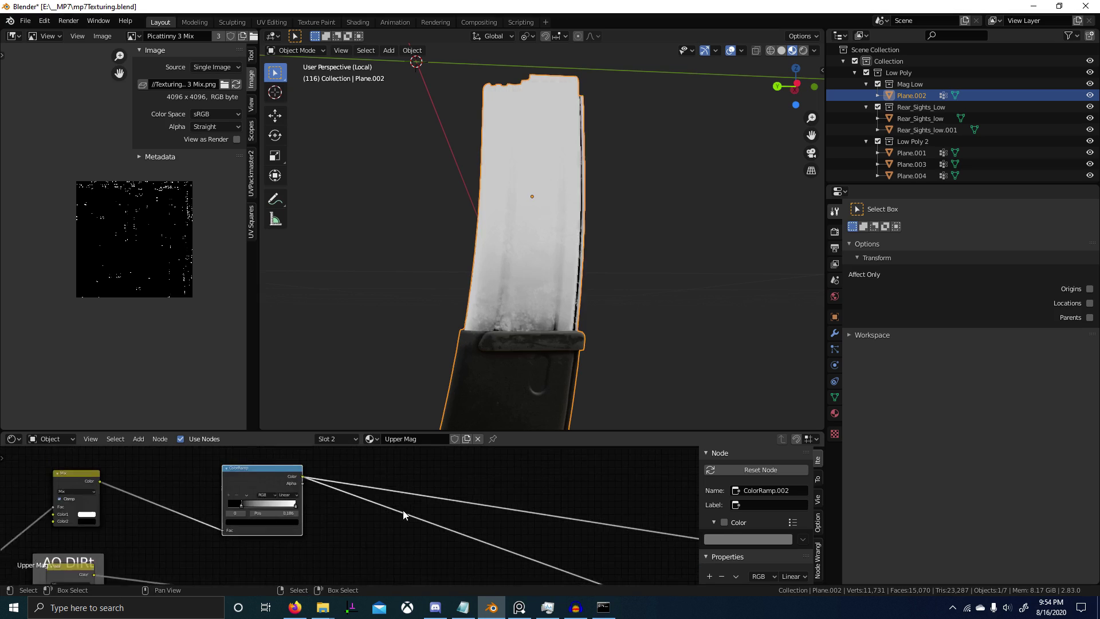
{"action": "scroll", "coordinate": [403, 510], "scroll_direction": "up", "scroll_amount": 3}
{"action": "left_click_drag", "start_coordinate": [394, 500], "coordinate": [362, 500]}
{"action": "scroll", "coordinate": [363, 501], "scroll_direction": "down", "scroll_amount": 8}
{"action": "middle_click_drag", "start_coordinate": [619, 552], "coordinate": [252, 471]}
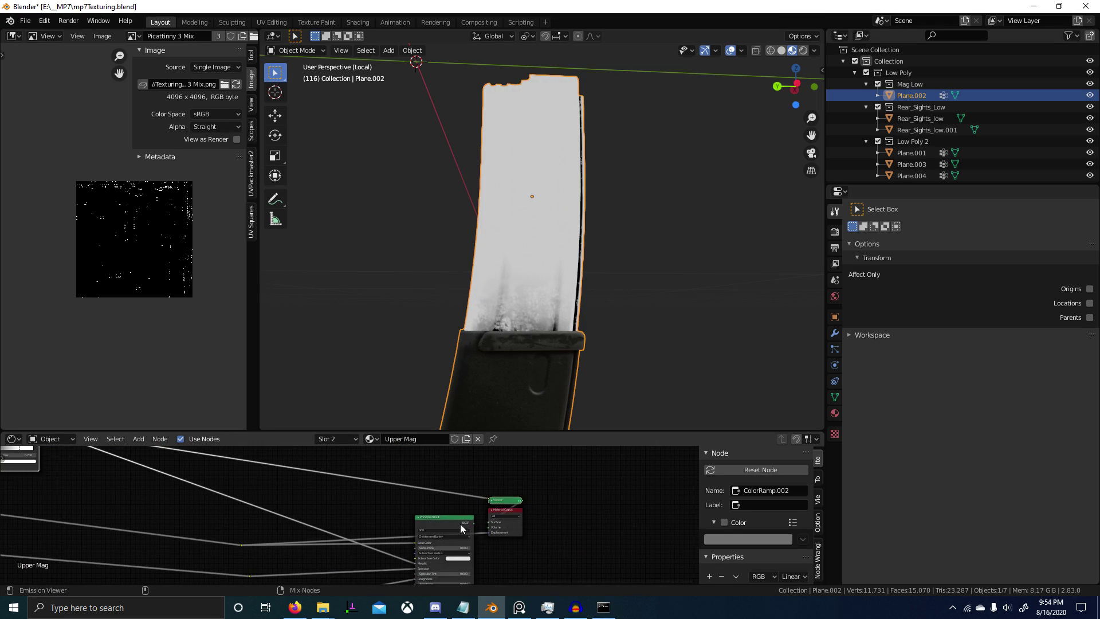
{"action": "left_click", "coordinate": [460, 524], "text": "ctrl+shift"}
{"action": "scroll", "coordinate": [492, 388], "scroll_direction": "up", "scroll_amount": 3}
{"action": "mouse_move", "coordinate": [496, 383]}
{"action": "middle_mouse_down"}
{"action": "mouse_move", "coordinate": [462, 387]}
{"action": "mouse_move", "coordinate": [476, 391]}
{"action": "middle_mouse_up"}
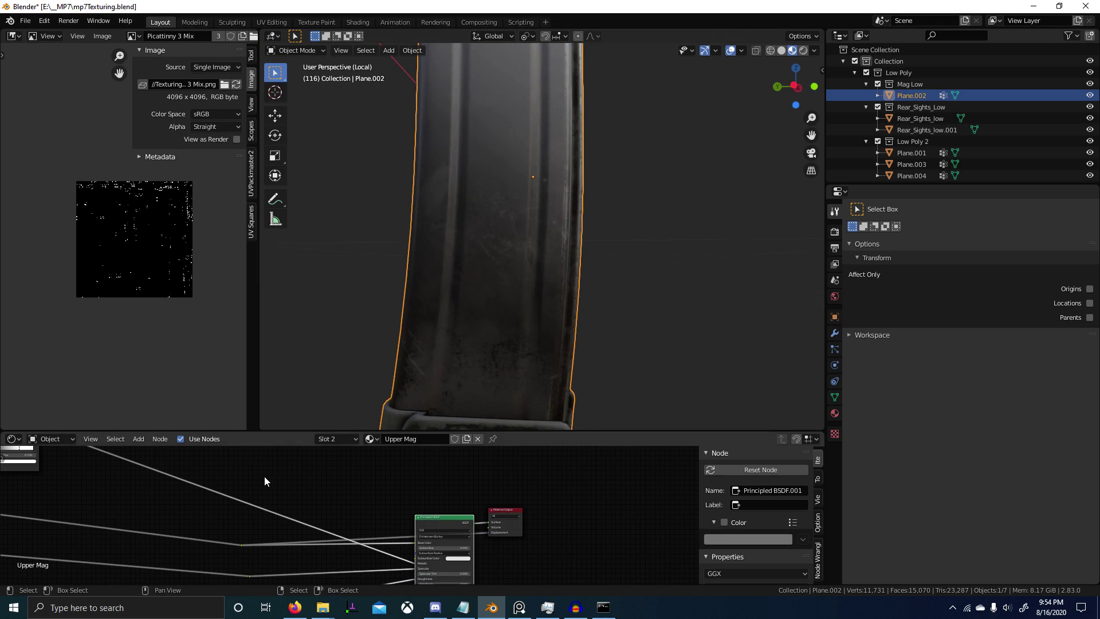
Move the ColorRamp's black stop inward to about position 0.3 to tighten the metallic mask.
{"action": "scroll", "coordinate": [211, 510], "scroll_direction": "up", "scroll_amount": 4}
{"action": "middle_click_drag", "start_coordinate": [39, 466], "coordinate": [339, 535]}
{"action": "left_click", "coordinate": [280, 512]}
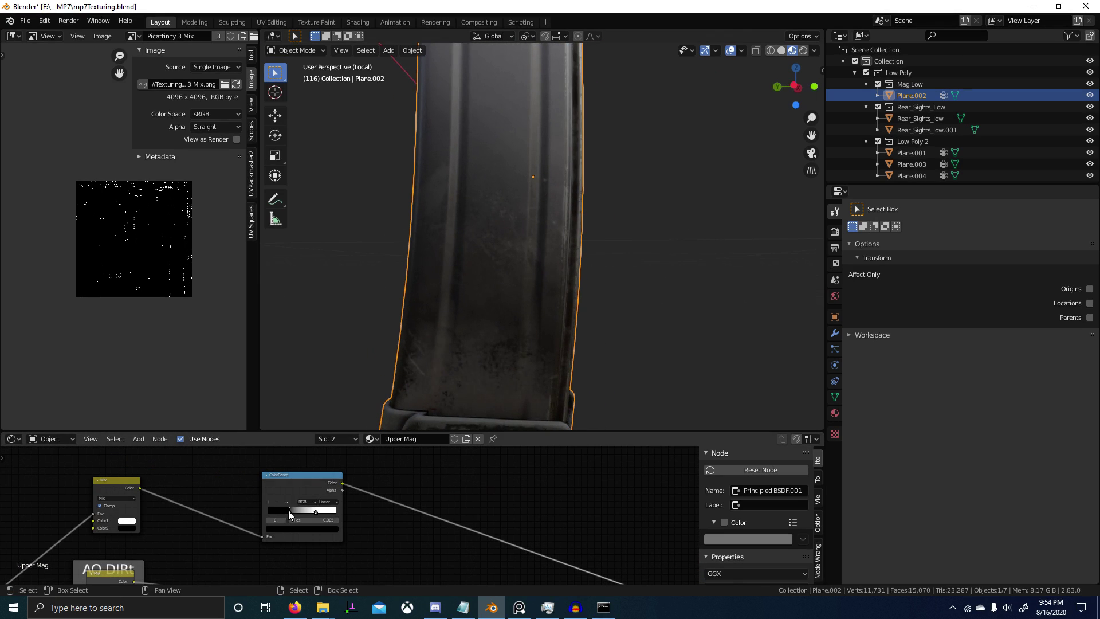
{"action": "scroll", "coordinate": [294, 511], "scroll_direction": "down", "scroll_amount": 3}
{"action": "middle_click_drag", "start_coordinate": [447, 550], "coordinate": [388, 525]}
{"action": "scroll", "coordinate": [507, 366], "scroll_direction": "down", "scroll_amount": 6}
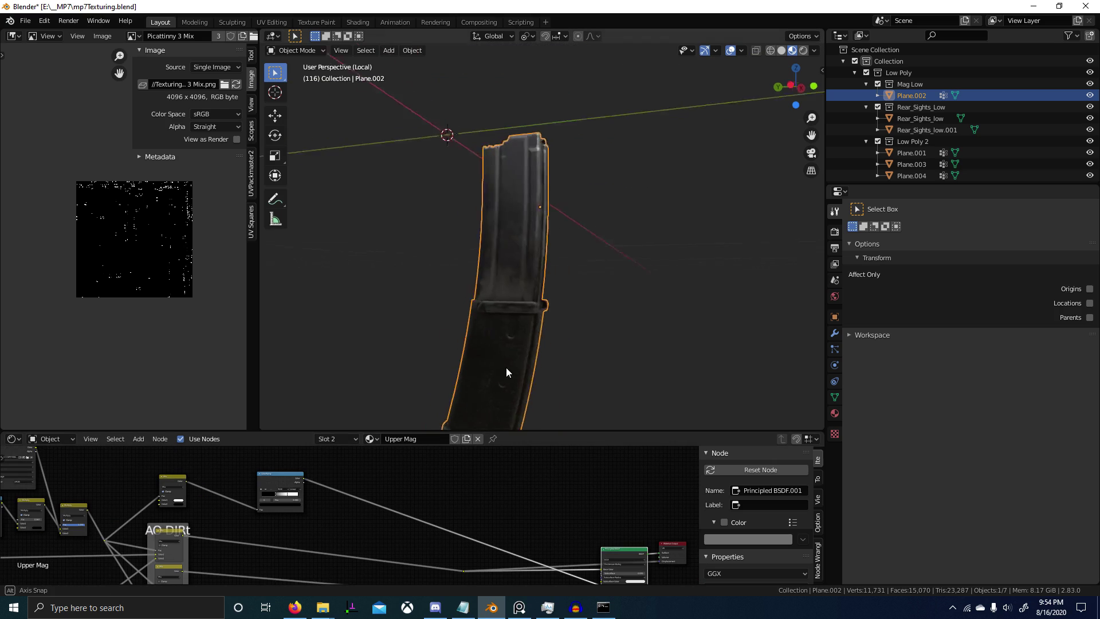
Examine the metallic and dirt transition on the upper magazine just above the collar.
{"action": "middle_click_drag", "start_coordinate": [506, 367], "coordinate": [579, 363]}
{"action": "scroll", "coordinate": [497, 370], "scroll_direction": "up", "scroll_amount": 6}
{"action": "scroll", "coordinate": [569, 383], "scroll_direction": "down", "scroll_amount": 4}
{"action": "scroll", "coordinate": [559, 321], "scroll_direction": "up", "scroll_amount": 4}
{"action": "scroll", "coordinate": [560, 321], "scroll_direction": "up", "scroll_amount": 4}
{"action": "middle_click_drag", "start_coordinate": [560, 319], "coordinate": [549, 380]}
{"action": "scroll", "coordinate": [559, 331], "scroll_direction": "down", "scroll_amount": 2}
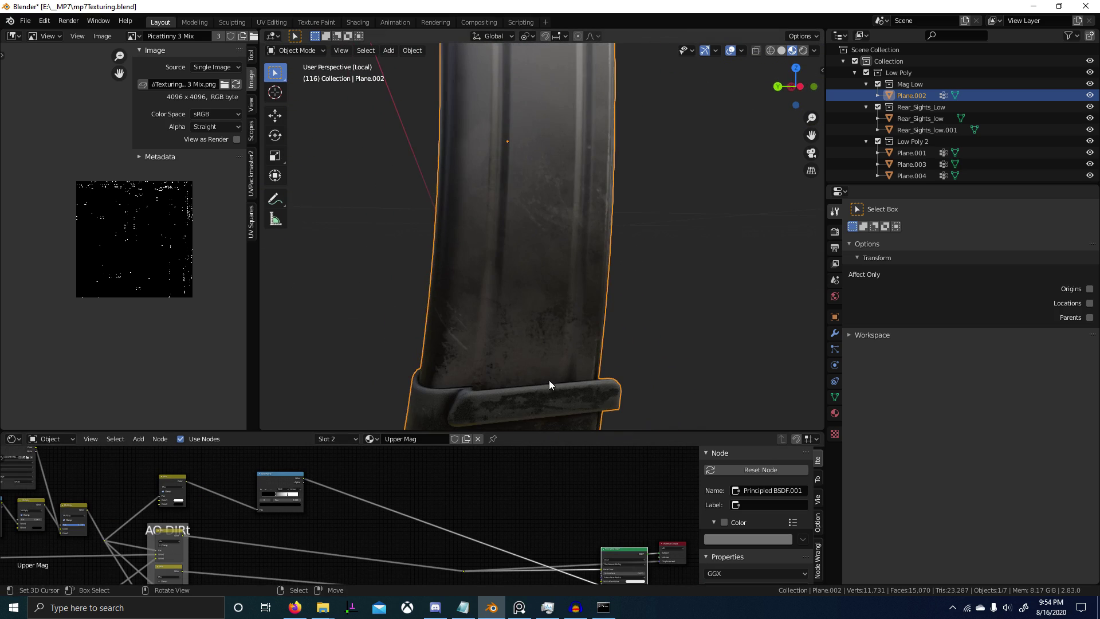
Try the Strength slider of the Bump node in the AO DIRt frame, leaving it at 0.
{"action": "scroll", "coordinate": [392, 500], "scroll_direction": "down", "scroll_amount": 1}
{"action": "middle_click_drag", "start_coordinate": [391, 500], "coordinate": [511, 424]}
{"action": "middle_click_drag", "start_coordinate": [372, 575], "coordinate": [399, 517]}
{"action": "scroll", "coordinate": [313, 495], "scroll_direction": "up", "scroll_amount": 6}
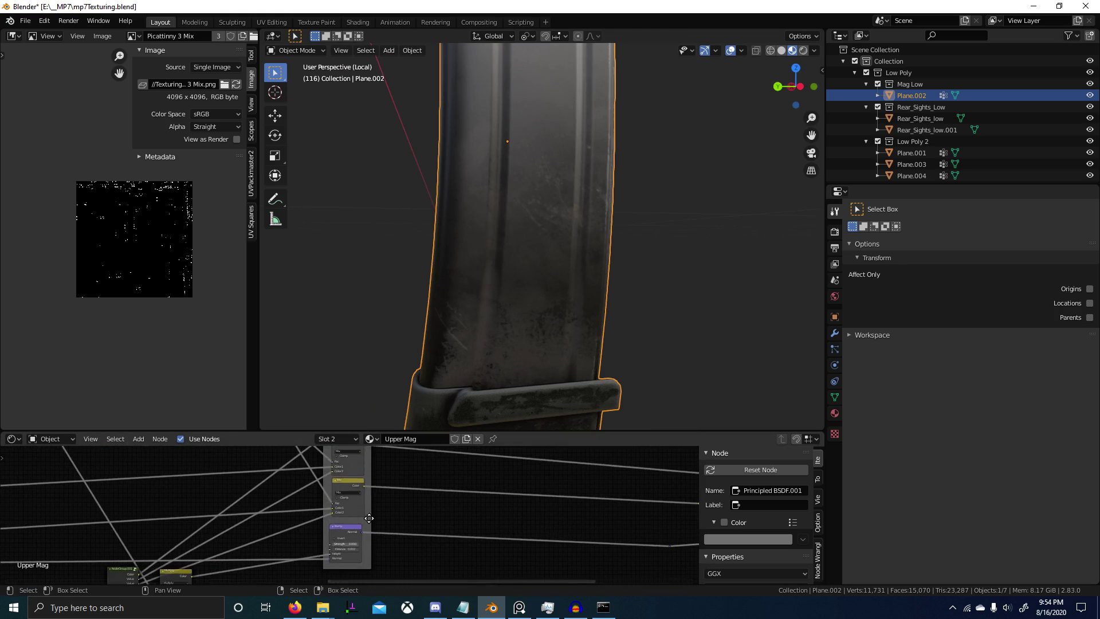
{"action": "mouse_move", "coordinate": [367, 458]}
{"action": "left_mouse_down"}
{"action": "mouse_move", "coordinate": [458, 458]}
{"action": "mouse_move", "coordinate": [367, 459]}
{"action": "left_mouse_up"}
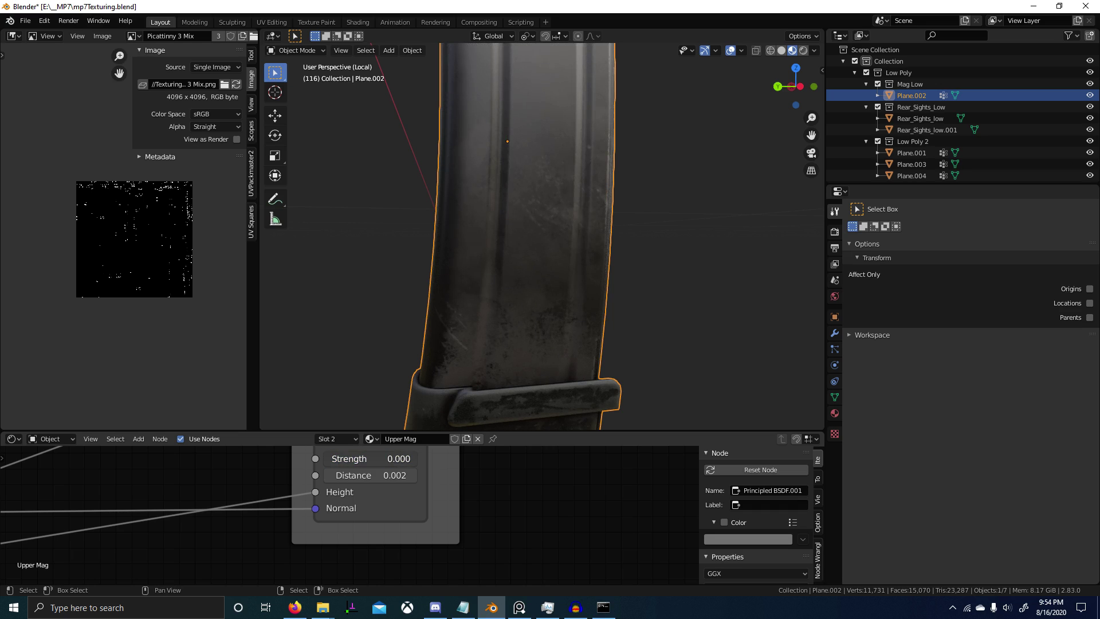
{"action": "scroll", "coordinate": [327, 515], "scroll_direction": "down", "scroll_amount": 6}
{"action": "middle_click_drag", "start_coordinate": [327, 515], "coordinate": [482, 520]}
{"action": "scroll", "coordinate": [441, 521], "scroll_direction": "down", "scroll_amount": 6}
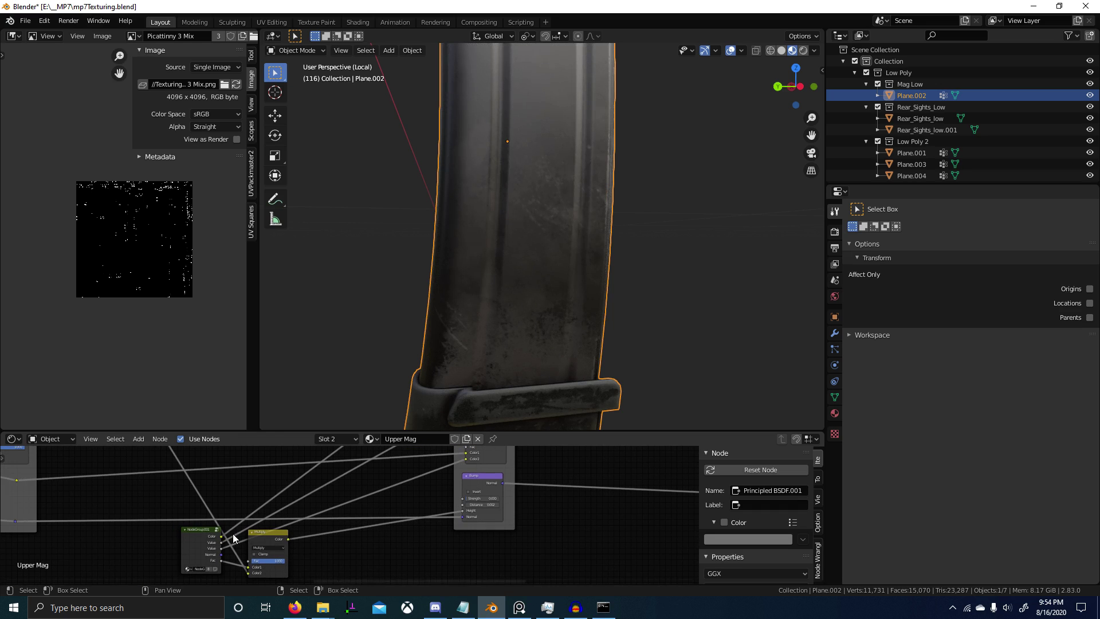
Link the dirt mask reroute into Color2 of the Multiply node that feeds the Bump node's Height.
{"action": "left_click", "coordinate": [278, 538]}
{"action": "scroll", "coordinate": [278, 538], "scroll_direction": "down", "scroll_amount": 4}
{"action": "middle_click_drag", "start_coordinate": [318, 487], "coordinate": [400, 566]}
{"action": "scroll", "coordinate": [448, 541], "scroll_direction": "down", "scroll_amount": 1}
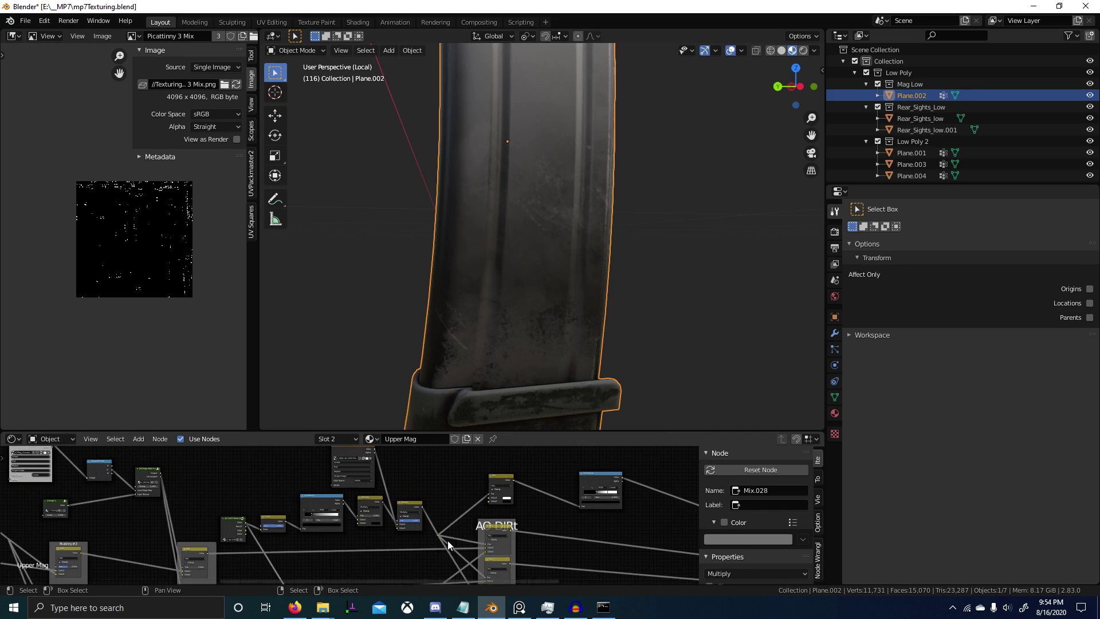
{"action": "scroll", "coordinate": [418, 518], "scroll_direction": "down", "scroll_amount": 1}
{"action": "middle_click_drag", "start_coordinate": [417, 517], "coordinate": [361, 453]}
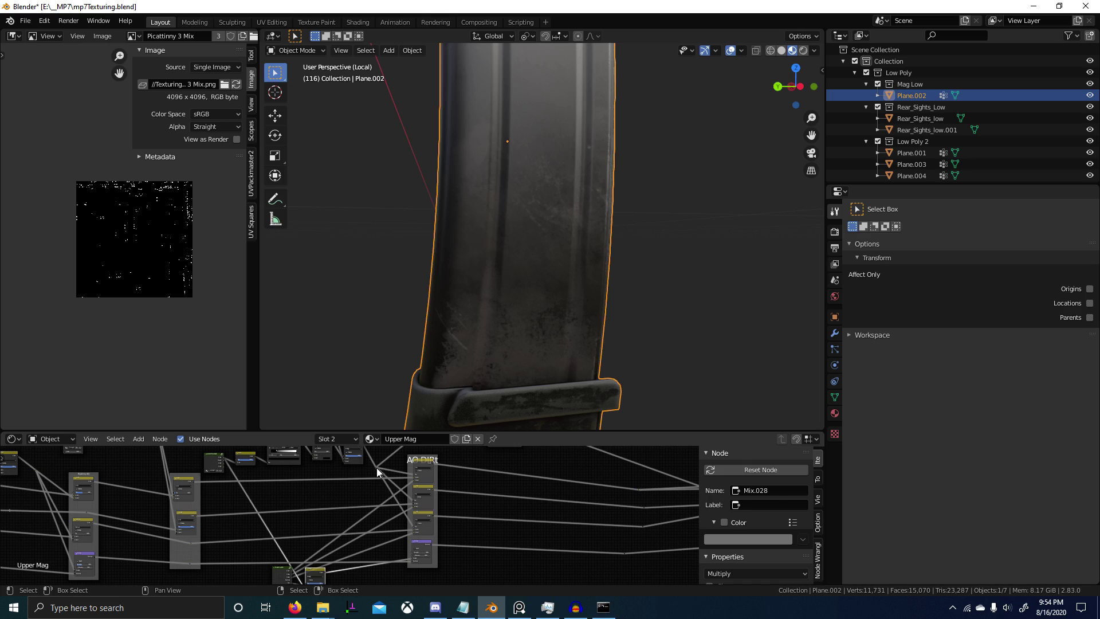
{"action": "left_click_drag", "start_coordinate": [376, 467], "coordinate": [309, 582]}
{"action": "middle_click_drag", "start_coordinate": [359, 562], "coordinate": [418, 484]}
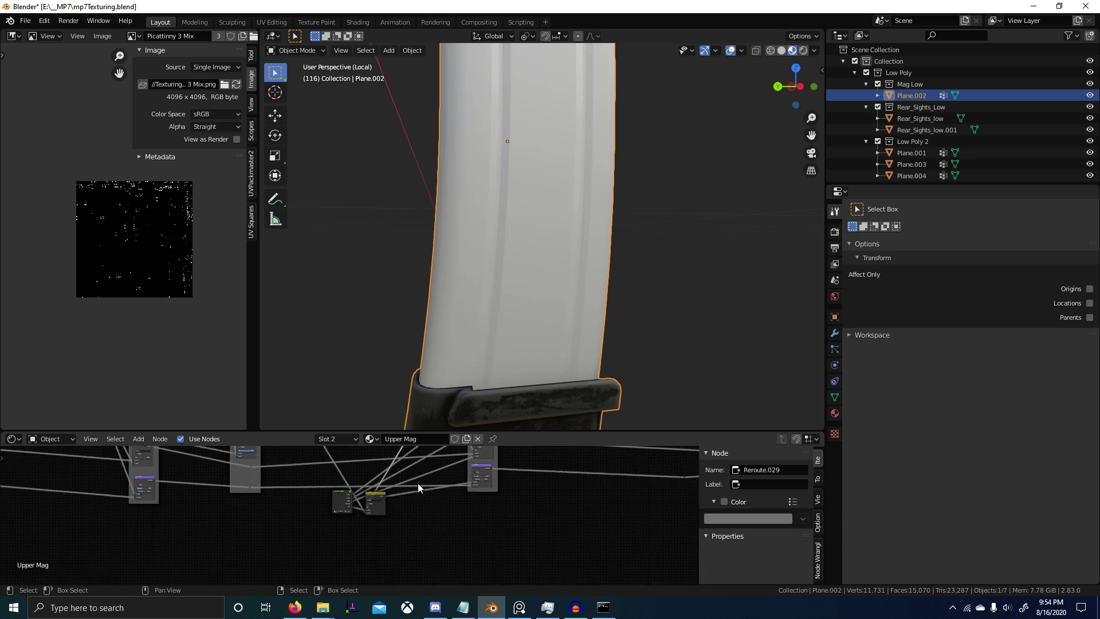
{"action": "scroll", "coordinate": [353, 507], "scroll_direction": "up", "scroll_amount": 7}
{"action": "scroll", "coordinate": [395, 508], "scroll_direction": "up", "scroll_amount": 2}
{"action": "left_click_drag", "start_coordinate": [397, 495], "coordinate": [399, 523]}
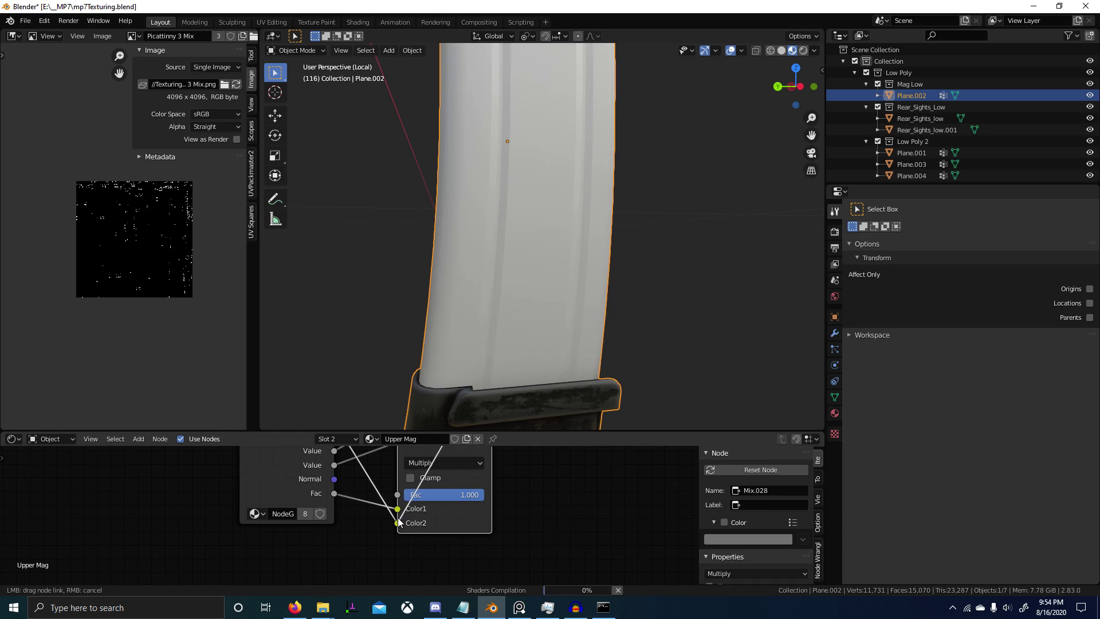
{"action": "left_click_drag", "start_coordinate": [467, 527], "coordinate": [465, 519]}
{"action": "scroll", "coordinate": [466, 519], "scroll_direction": "down", "scroll_amount": 3}
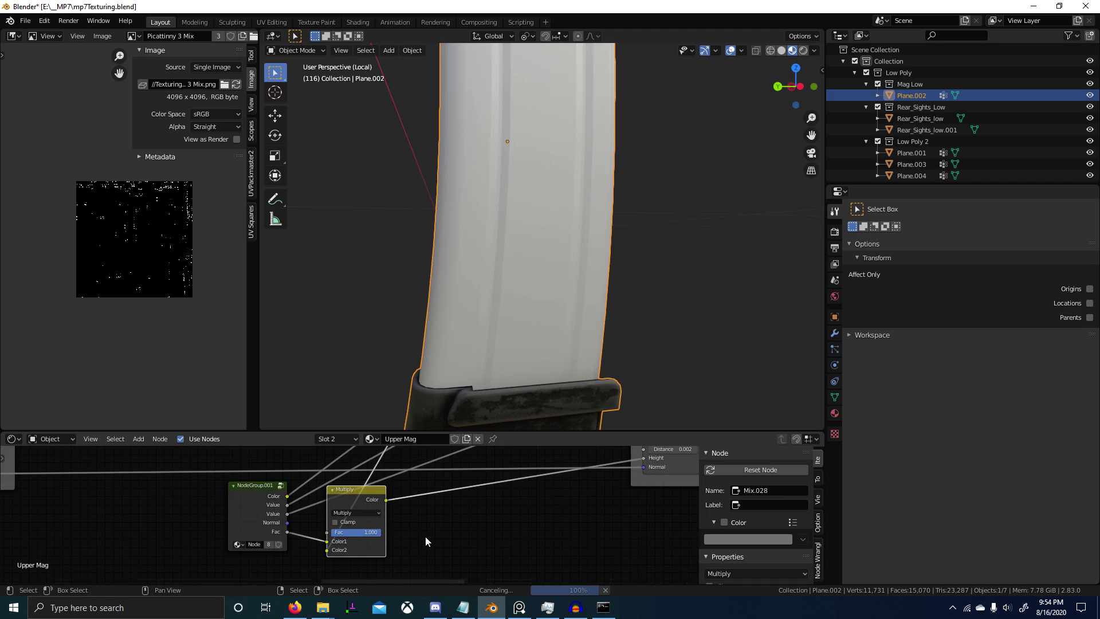
{"action": "scroll", "coordinate": [444, 500], "scroll_direction": "down", "scroll_amount": 3}
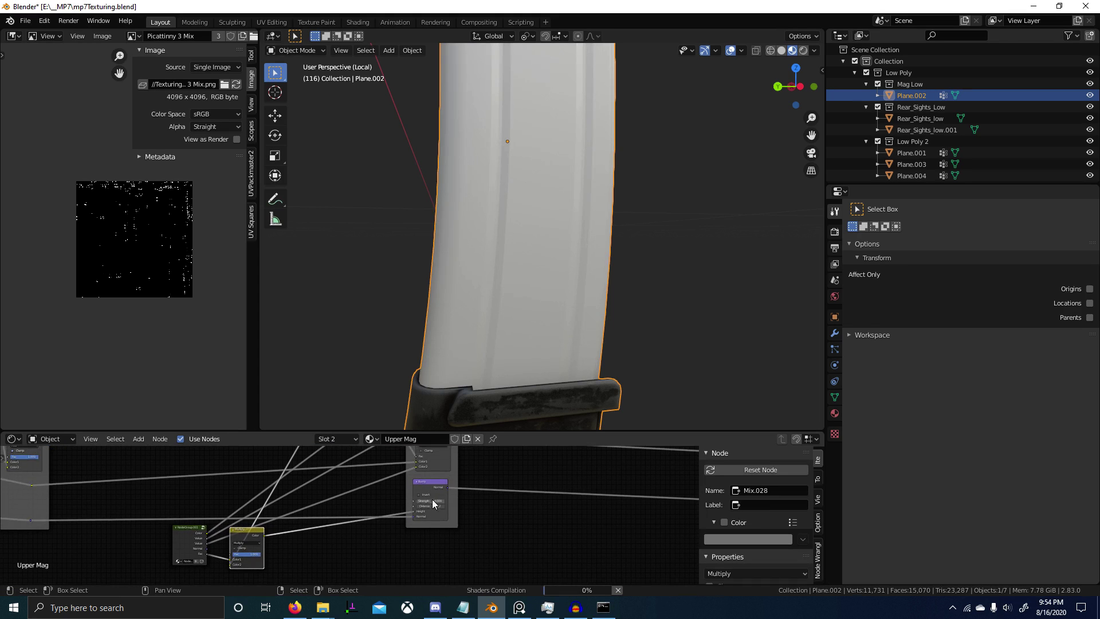
Try a higher Strength on the AO DIRt frame's Bump node while viewing the lower part of the upper magazine.
{"action": "middle_click_drag", "start_coordinate": [583, 338], "coordinate": [541, 345]}
{"action": "scroll", "coordinate": [541, 345], "scroll_direction": "up", "scroll_amount": 2}
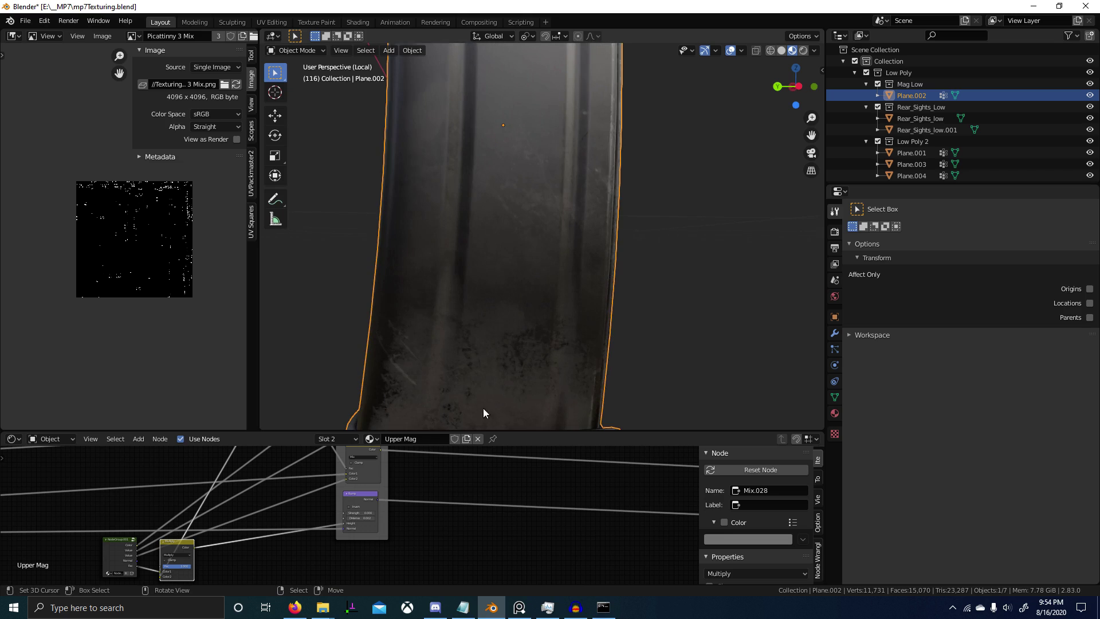
{"action": "left_click_drag", "start_coordinate": [355, 513], "coordinate": [375, 513]}
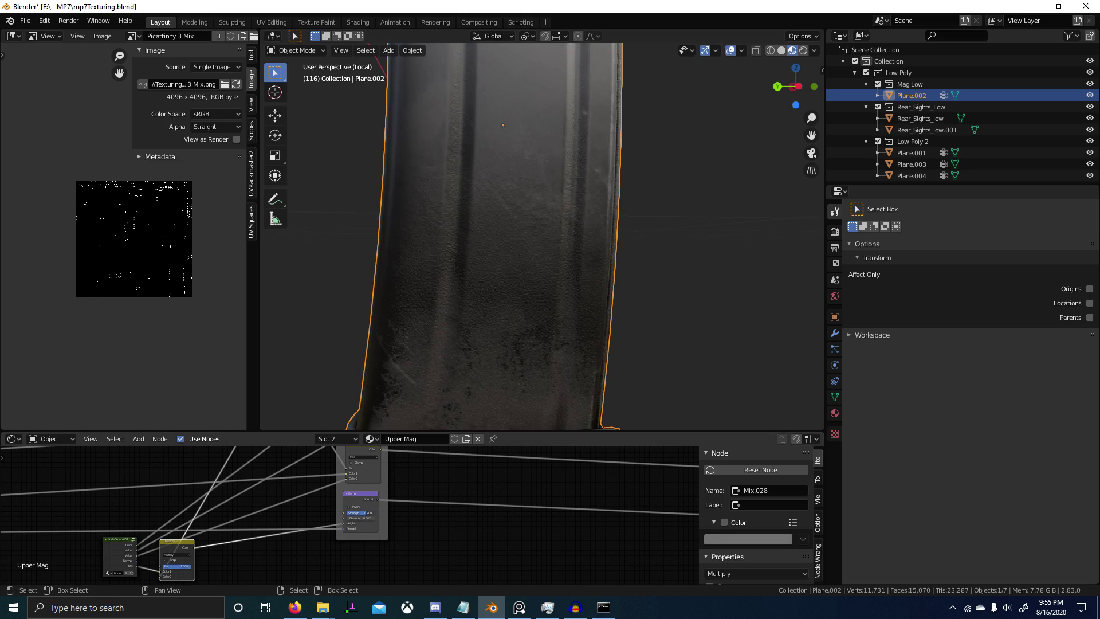
Leave local view to show the whole weapon and save mp7Texturing.blend.
{"action": "scroll", "coordinate": [497, 342], "scroll_direction": "down", "scroll_amount": 3}
{"action": "middle_click_drag", "start_coordinate": [496, 342], "coordinate": [531, 369]}
{"action": "key", "text": "KP_Divide"}
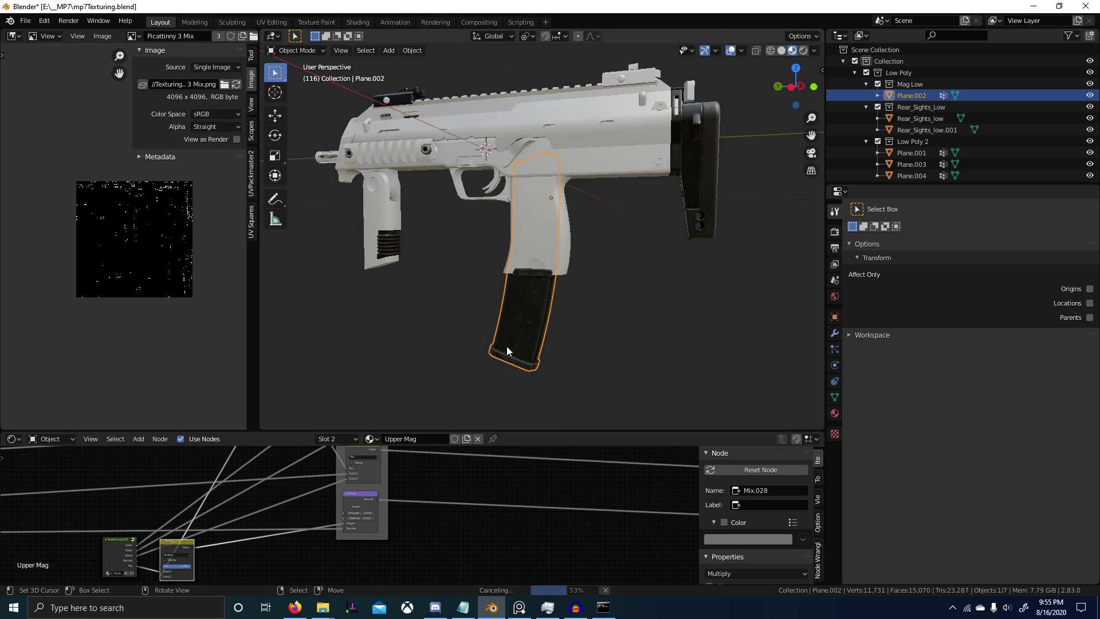
{"action": "scroll", "coordinate": [596, 331], "scroll_direction": "up", "scroll_amount": 3}
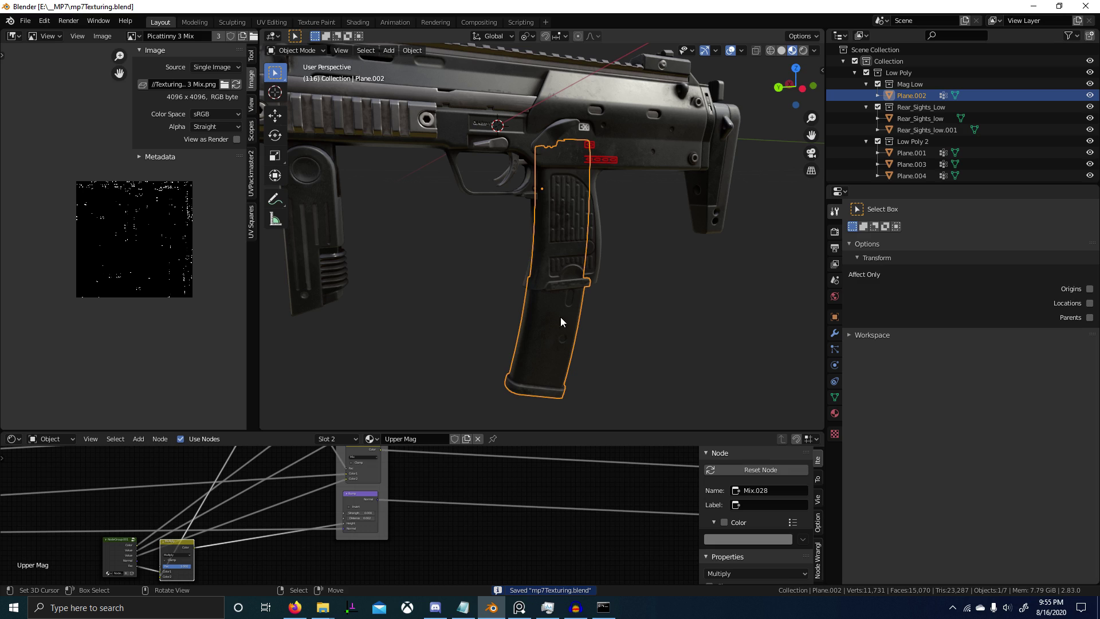
{"action": "key", "text": "alt+z"}
{"action": "left_click", "coordinate": [550, 172]}
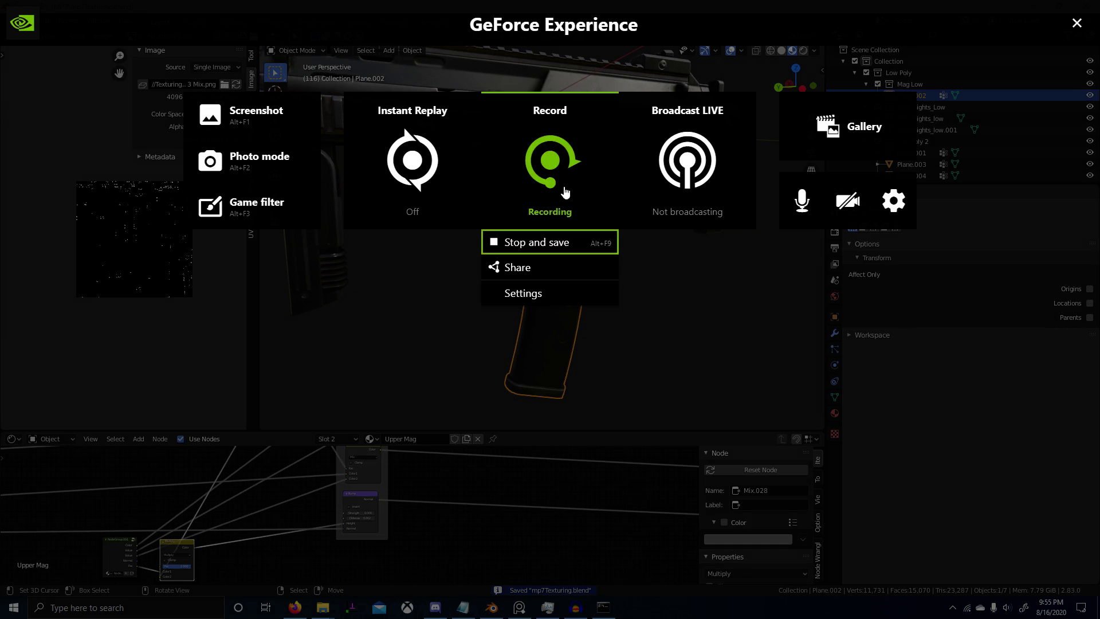